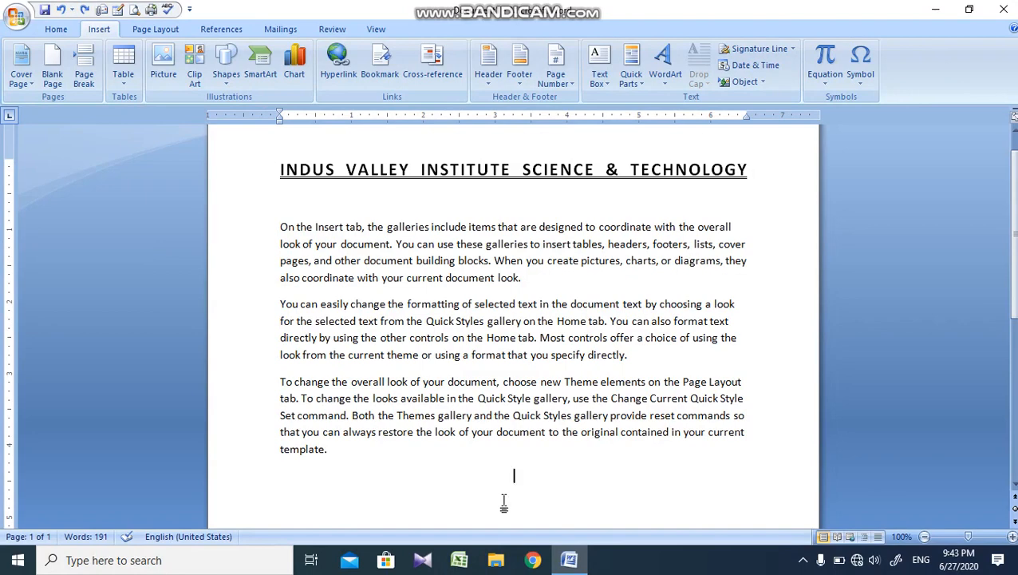
Step: Insert the built-in Pinstripes cover page into the document
{"action": "key", "text": "alt+n"}
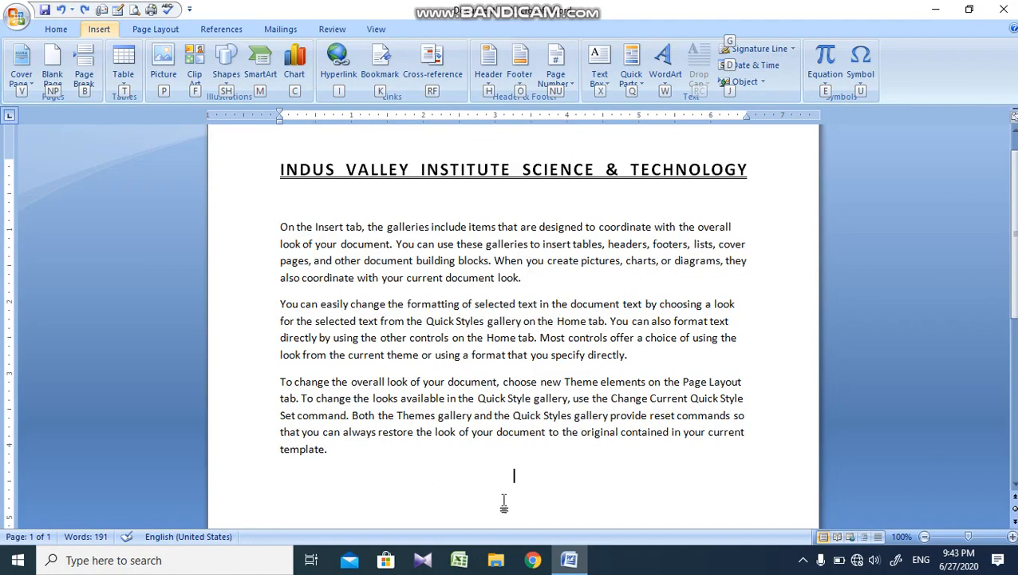
{"action": "left_click", "coordinate": [501, 308]}
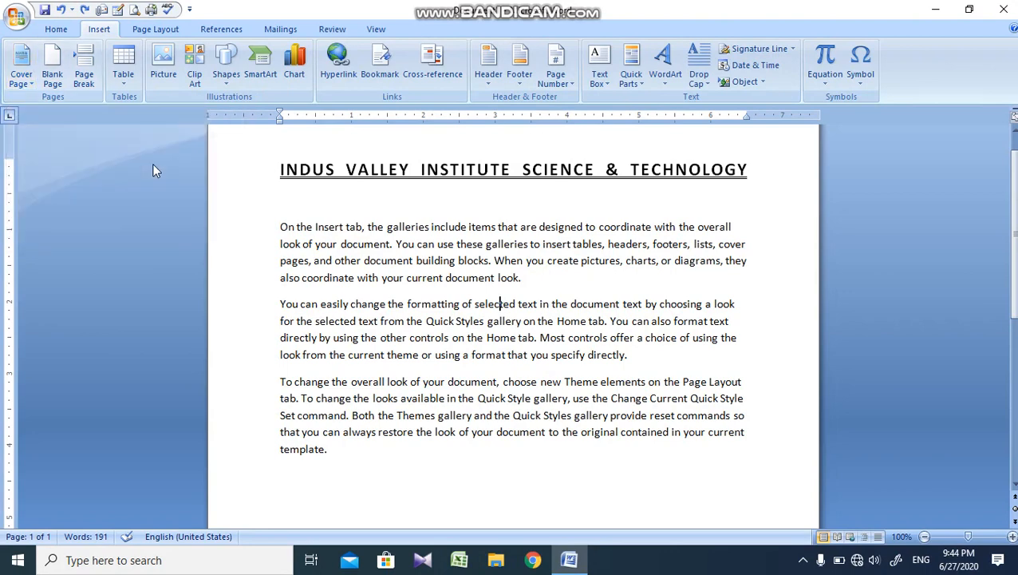
{"action": "left_click", "coordinate": [35, 80]}
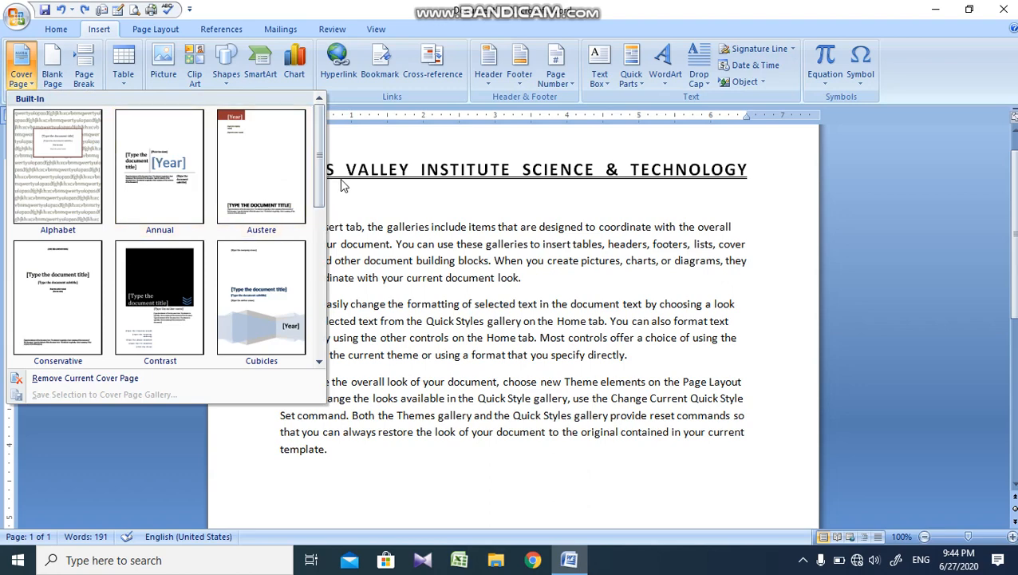
{"action": "left_click_drag", "start_coordinate": [319, 178], "coordinate": [321, 298]}
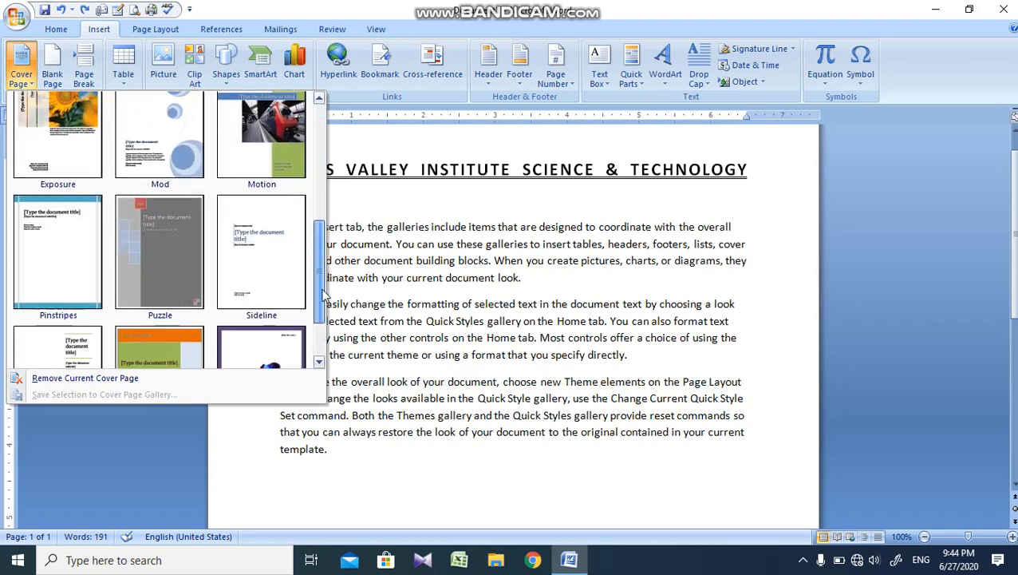
{"action": "left_click", "coordinate": [47, 217]}
Step: Fill in the cover page's document title with INDUS VALLEY
{"action": "left_click", "coordinate": [618, 235]}
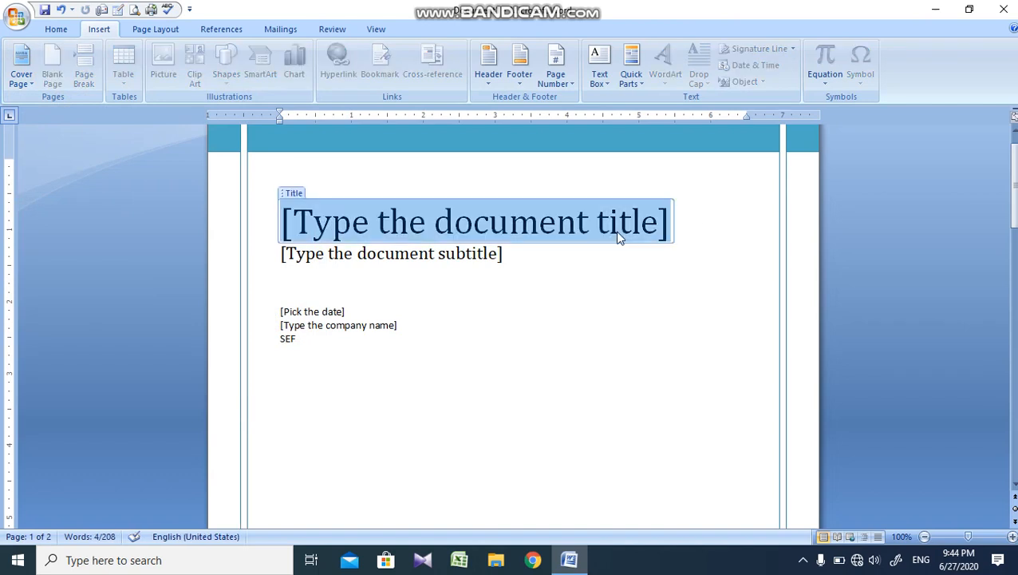
{"action": "type", "text": "IND"}
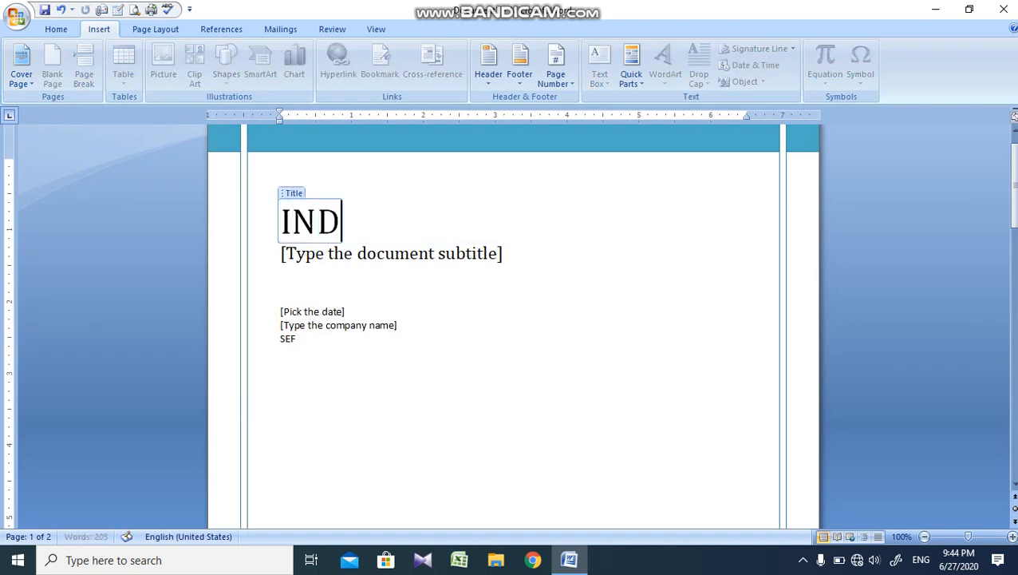
{"action": "type", "text": "US VALLEY"}
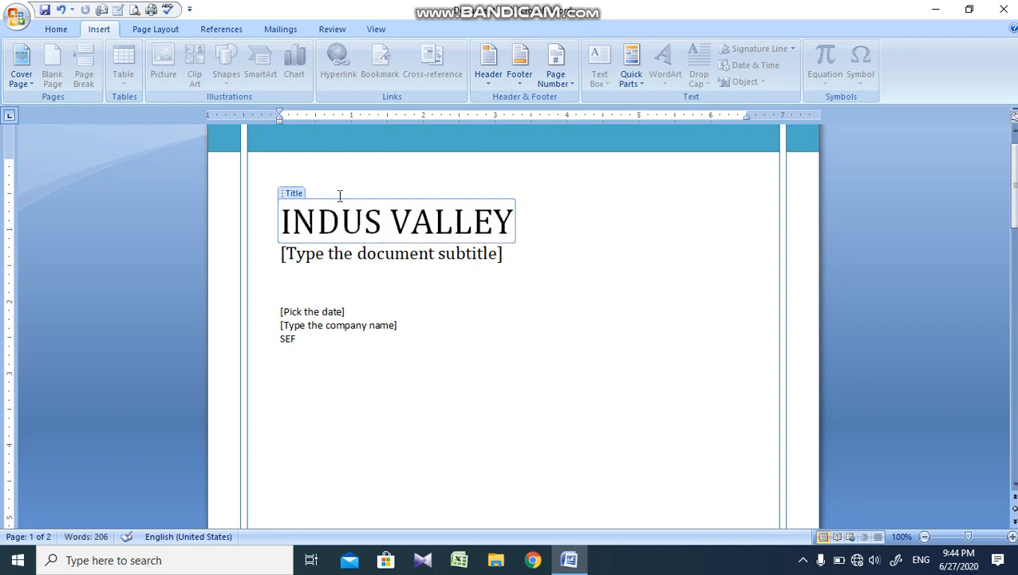
Step: Fill in the cover page's subtitle with "INSTITUTE OF SCIENCE & TECHNOLOGY."
{"action": "left_click", "coordinate": [370, 252]}
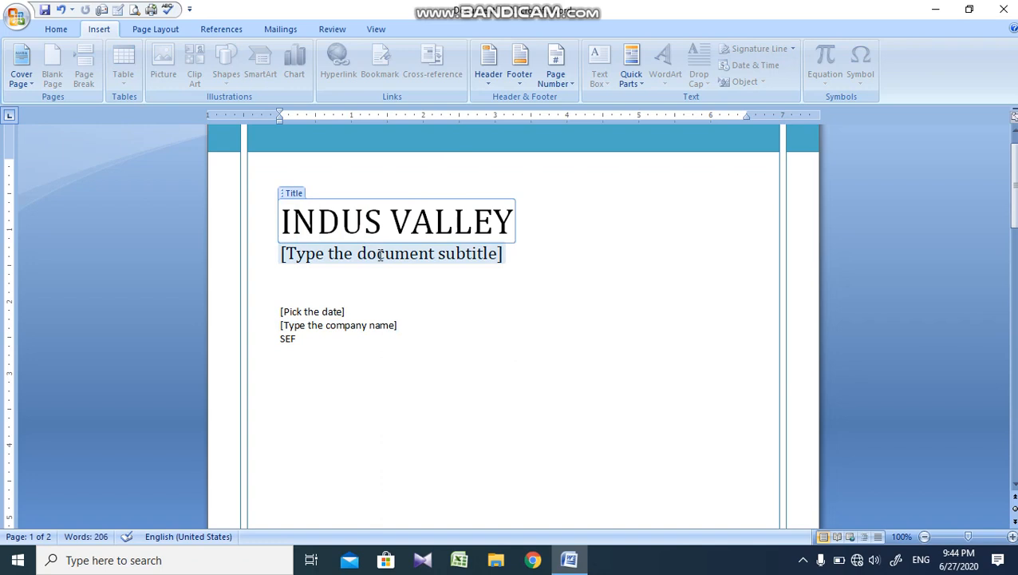
{"action": "left_click", "coordinate": [395, 259]}
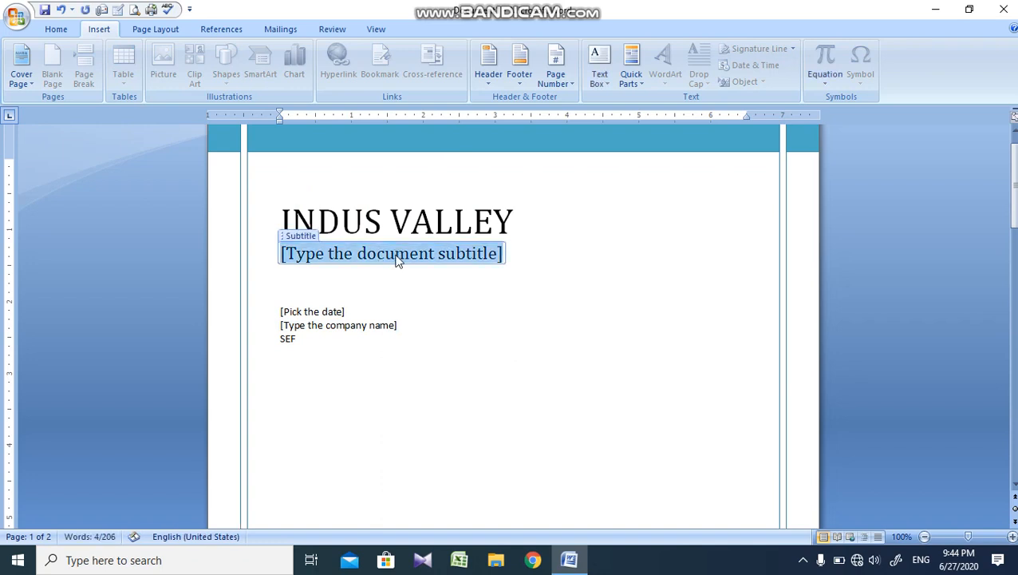
{"action": "type", "text": "I"}
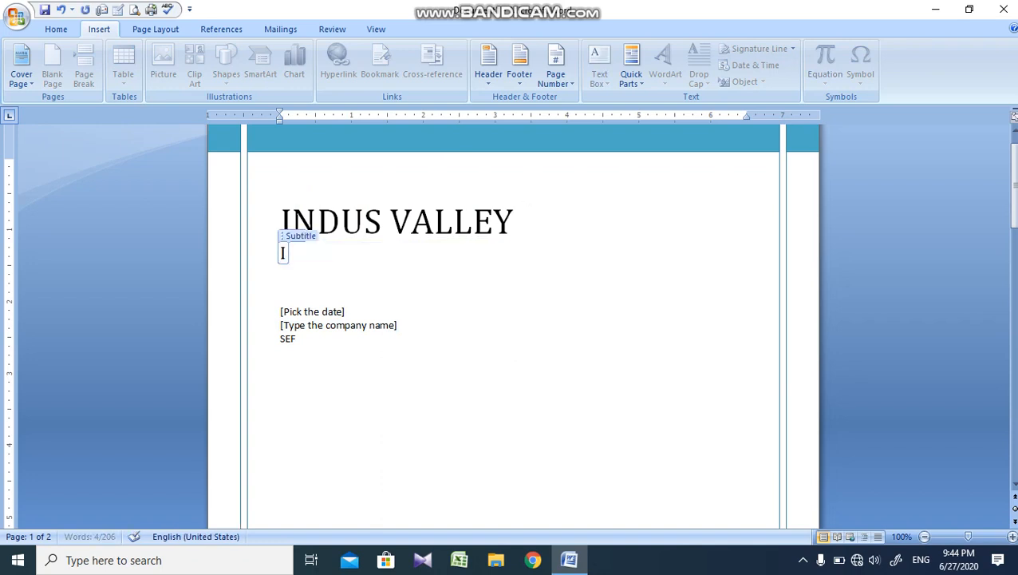
{"action": "type", "text": "NSTITUTE "}
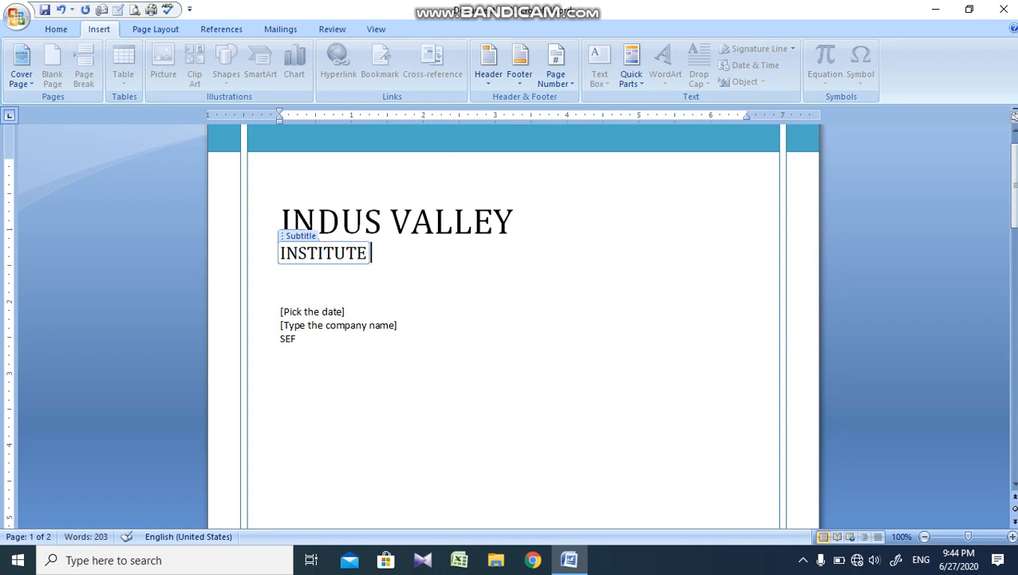
{"action": "type", "text": "OF SC"}
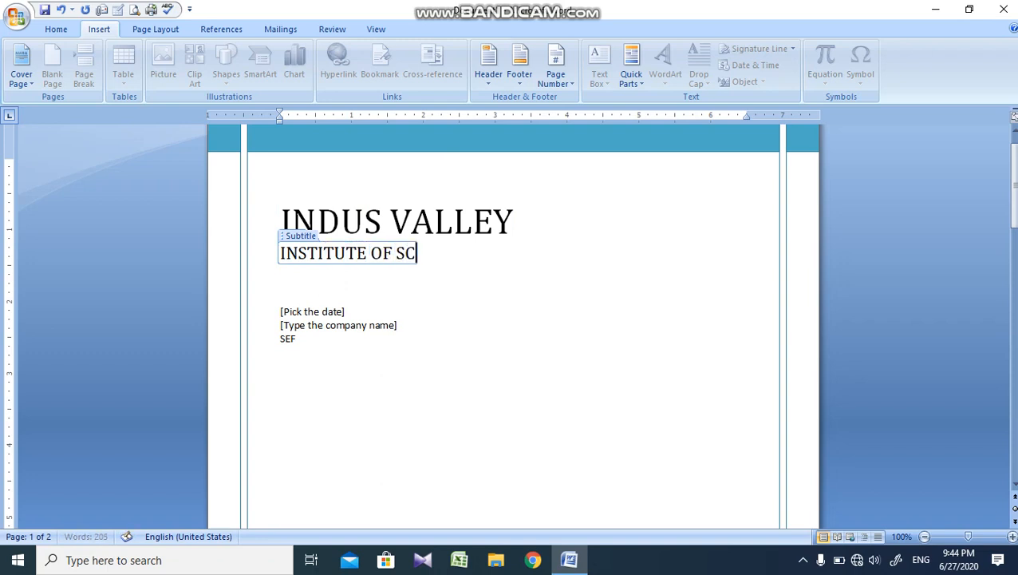
{"action": "type", "text": "IENCE "}
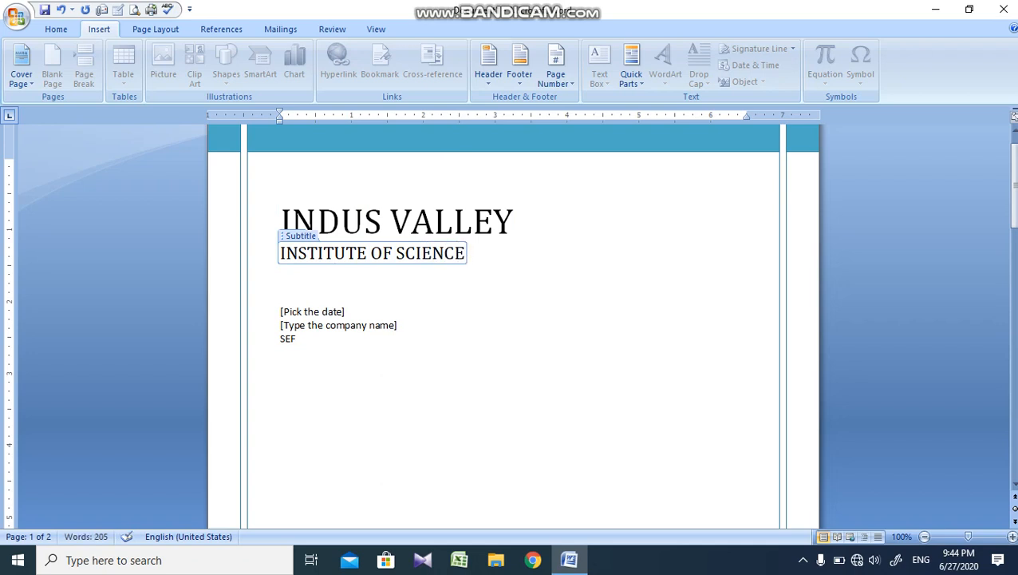
{"action": "type", "text": "& T"}
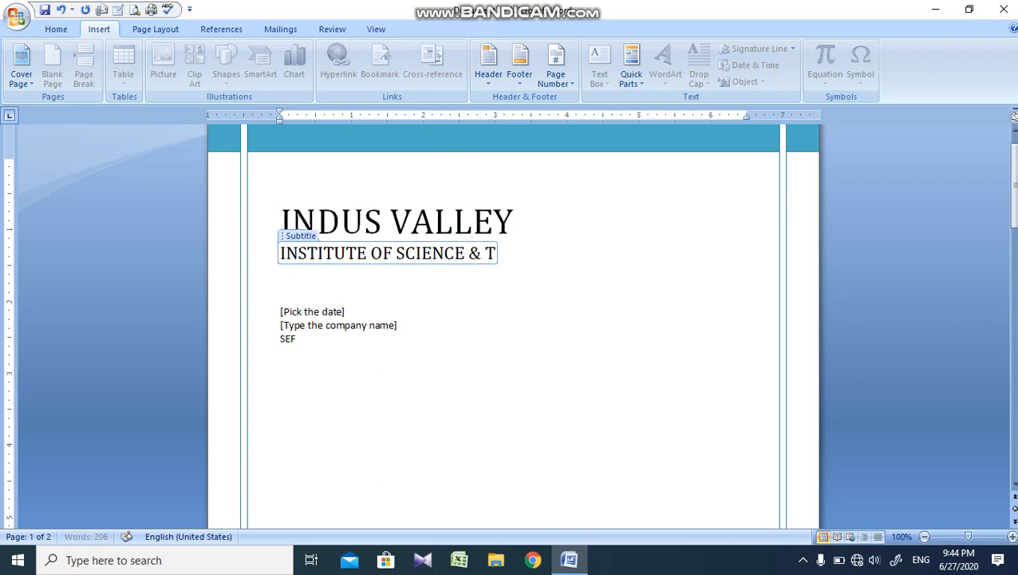
{"action": "type", "text": "ECHNOLOG"}
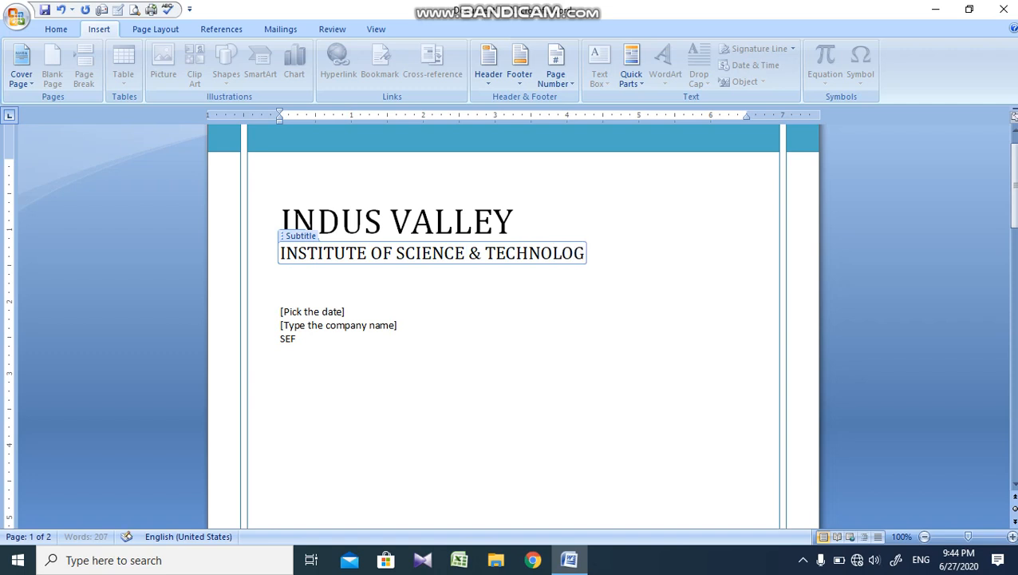
{"action": "type", "text": "Y."}
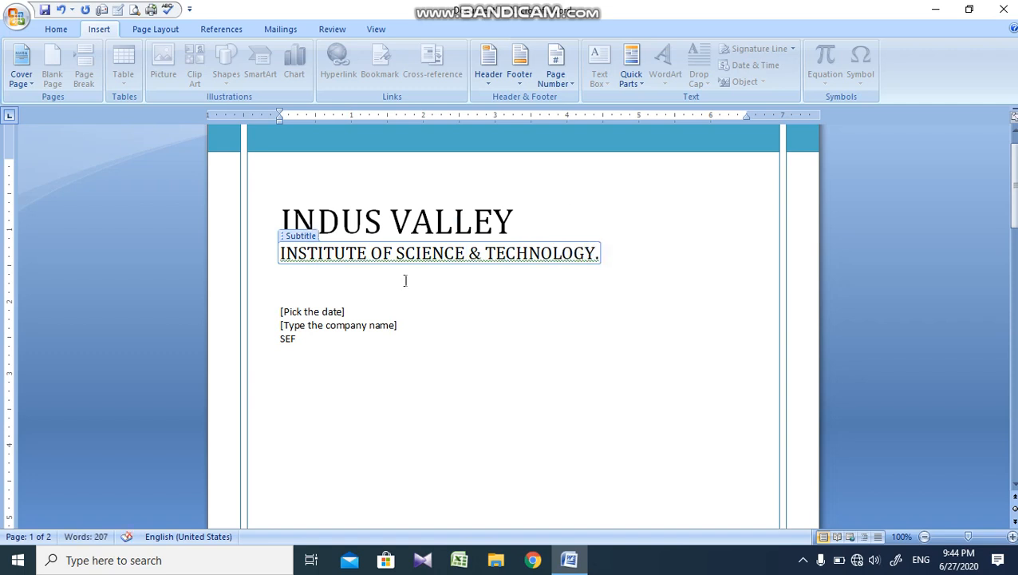
Step: Set the cover page's date to 6/20/2020 using the date picker
{"action": "left_click", "coordinate": [340, 309]}
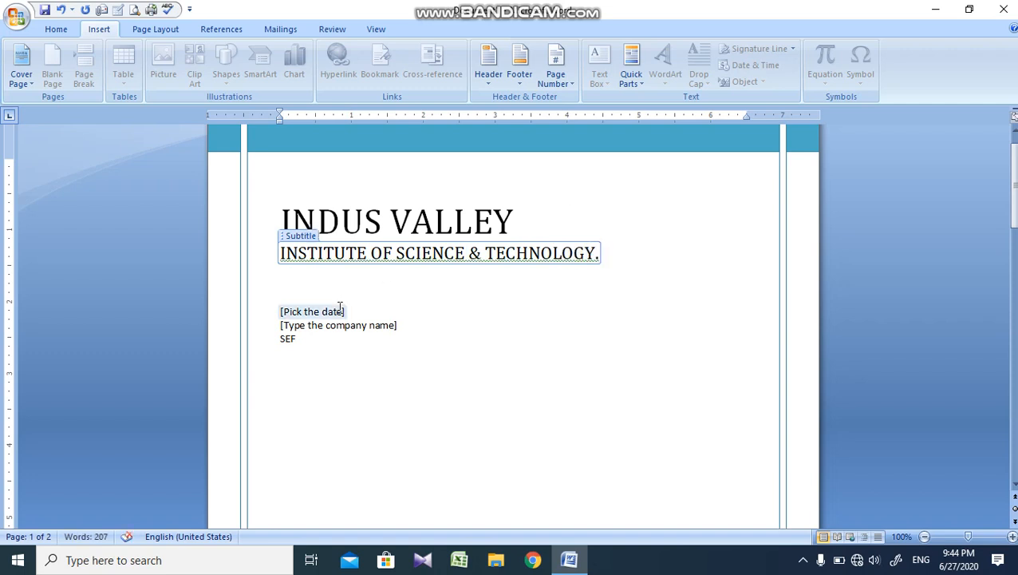
{"action": "left_click", "coordinate": [329, 313]}
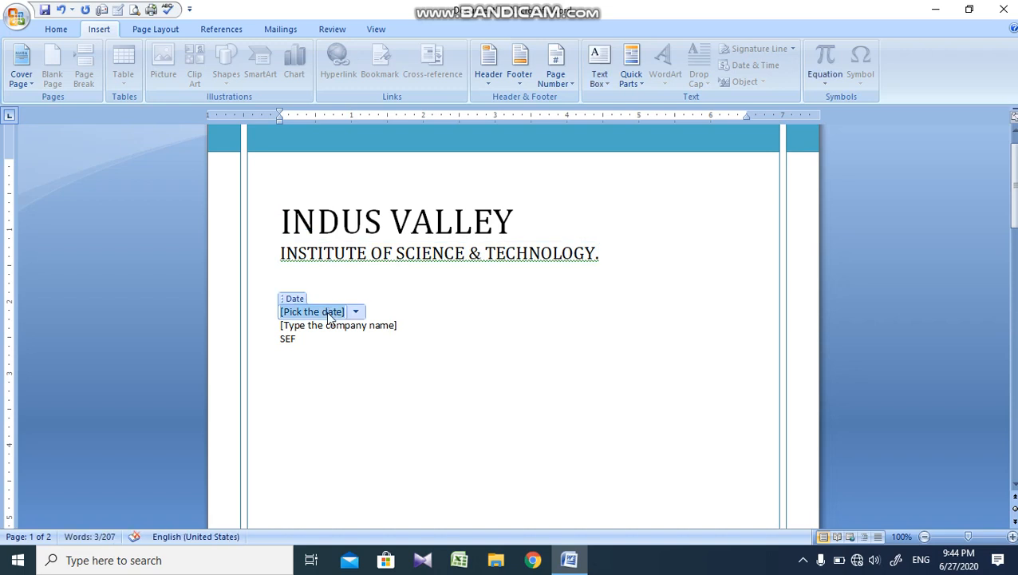
{"action": "left_click", "coordinate": [356, 312]}
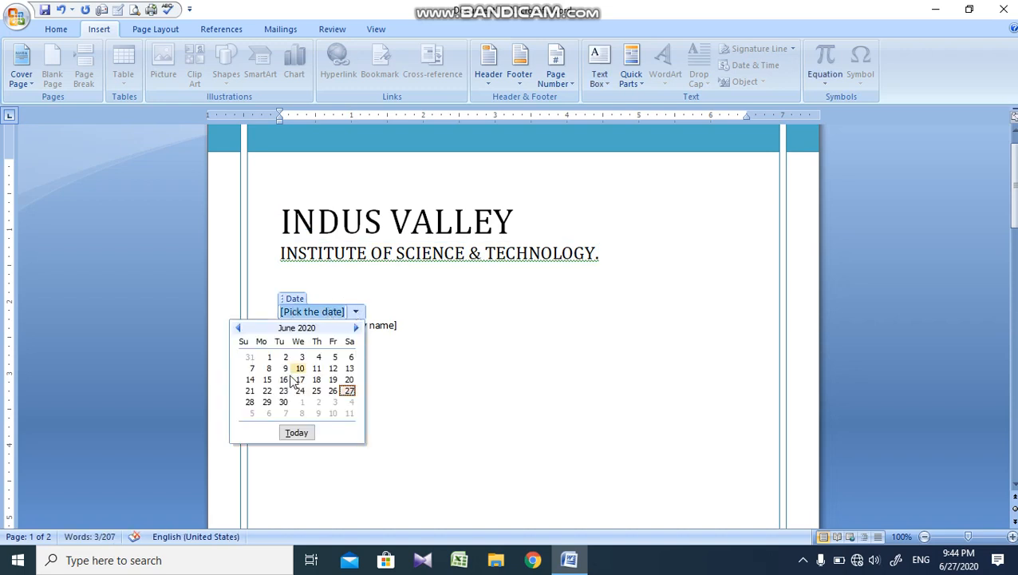
{"action": "left_click", "coordinate": [349, 380]}
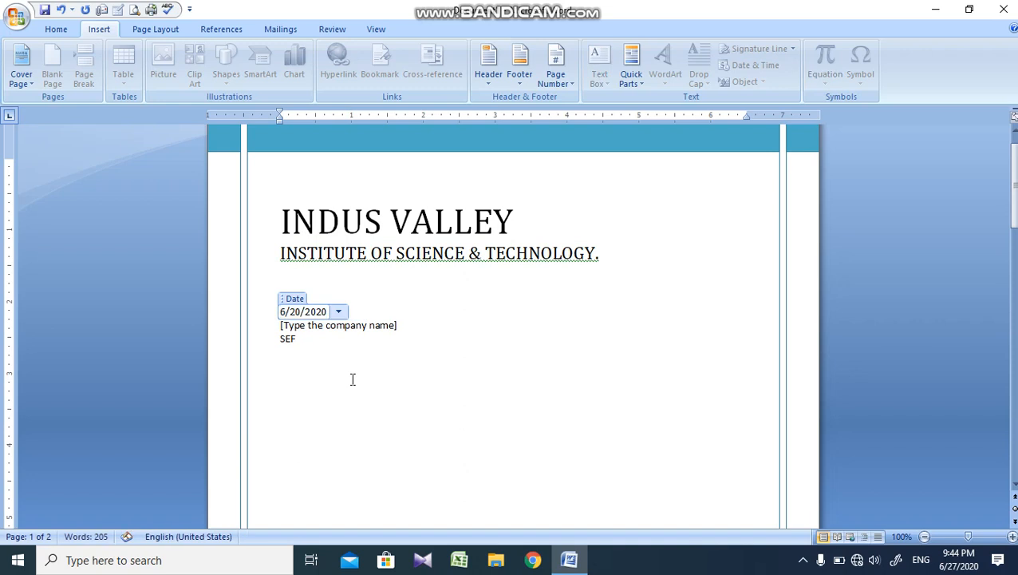
Step: Fill in the cover page's company name with INDUS VALLEY
{"action": "left_click", "coordinate": [357, 325]}
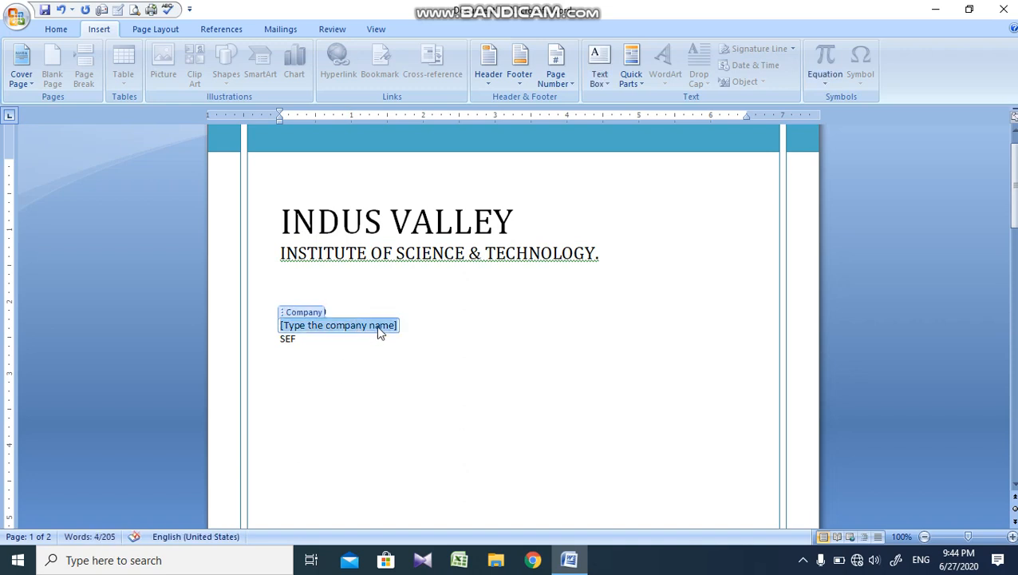
{"action": "type", "text": "IN"}
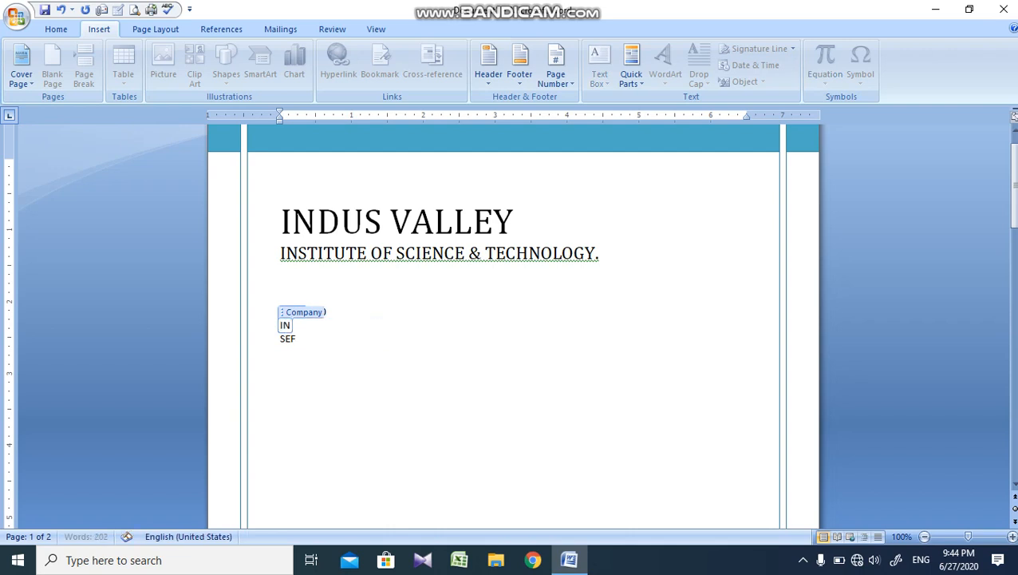
{"action": "type", "text": "DUS VALLEY"}
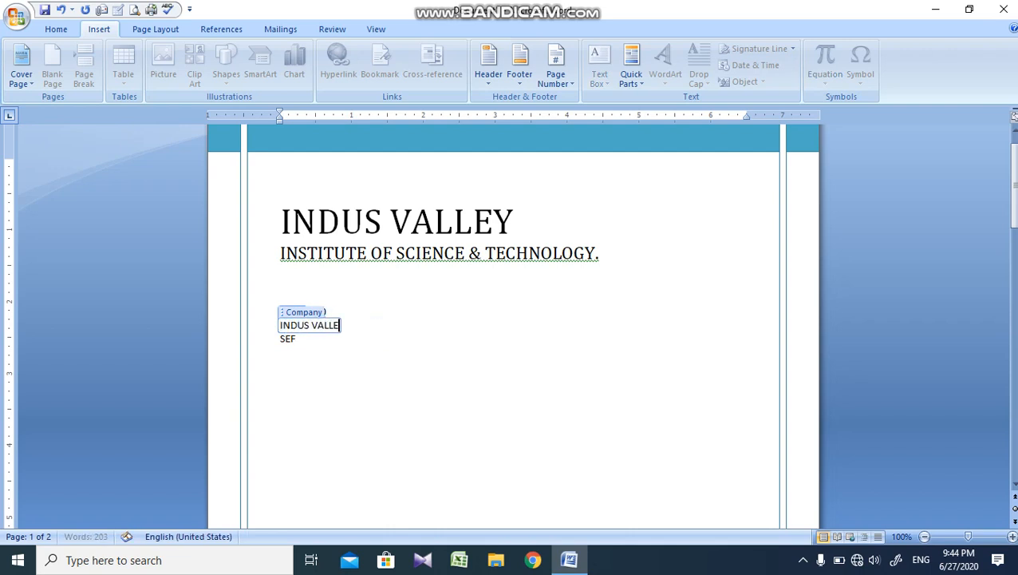
Step: Replace the author entry on the cover page with "COMPUTER."
{"action": "left_click", "coordinate": [291, 348]}
{"action": "left_click", "coordinate": [296, 339]}
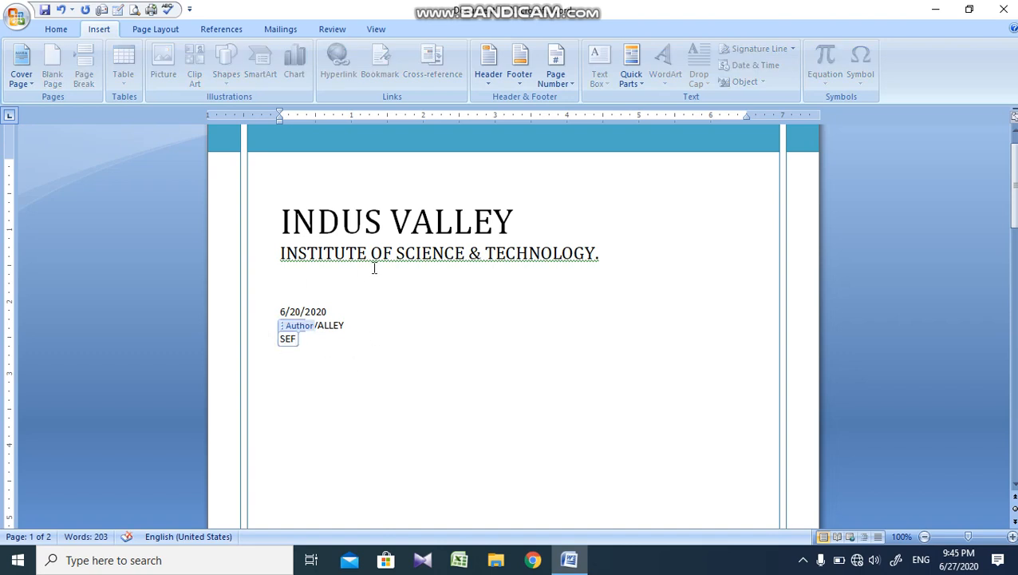
{"action": "key", "text": "BackSpace"}
{"action": "key", "text": "BackSpace"}
{"action": "key", "text": "BackSpace"}
{"action": "key", "text": "BackSpace"}
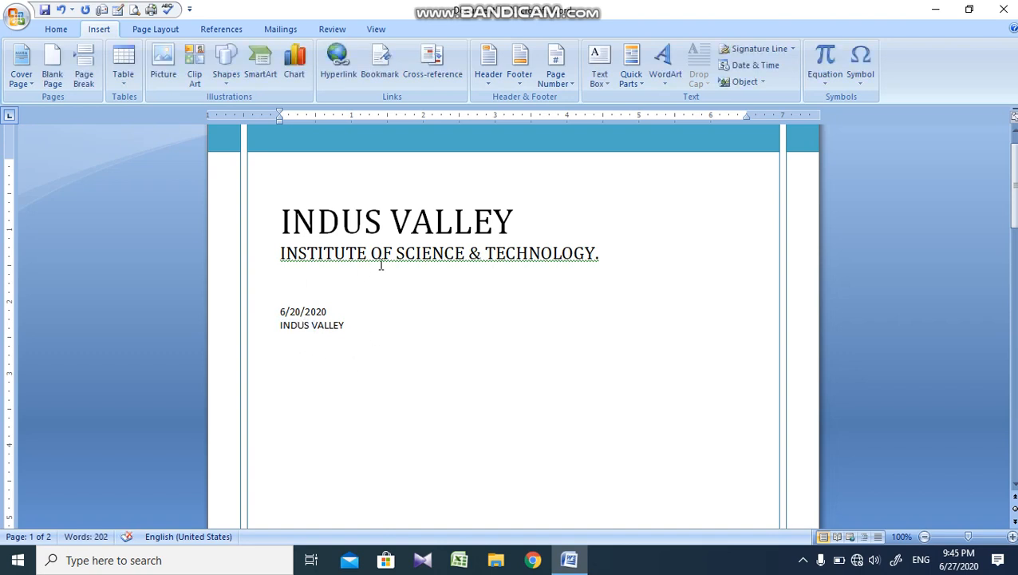
{"action": "key", "text": "BackSpace"}
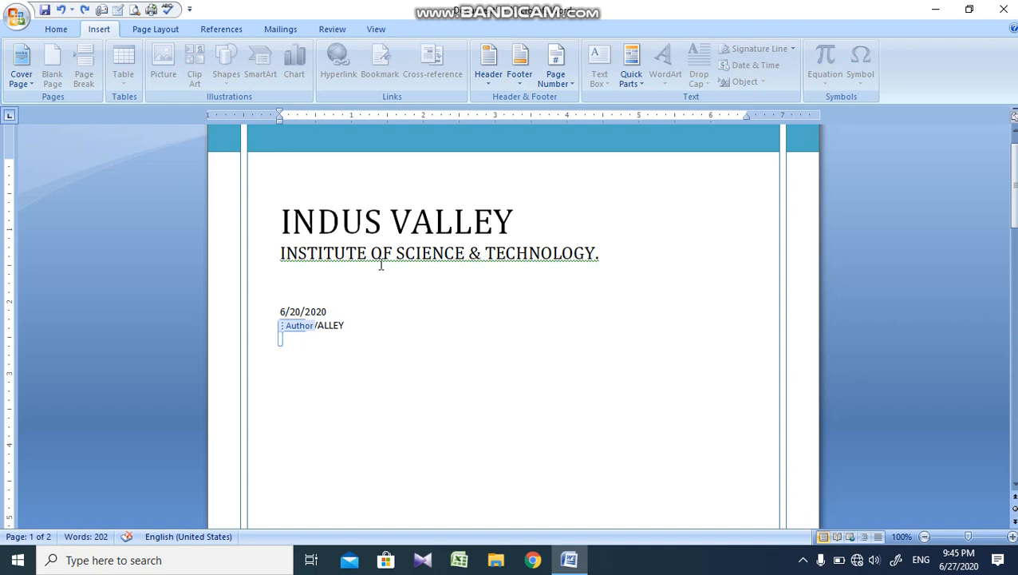
{"action": "type", "text": "COMPU"}
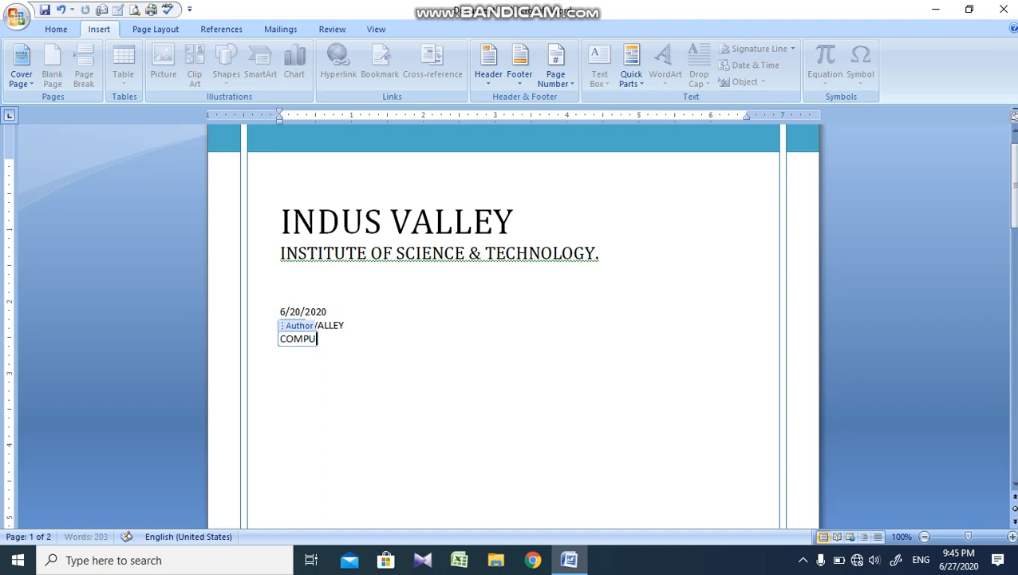
{"action": "type", "text": "TER."}
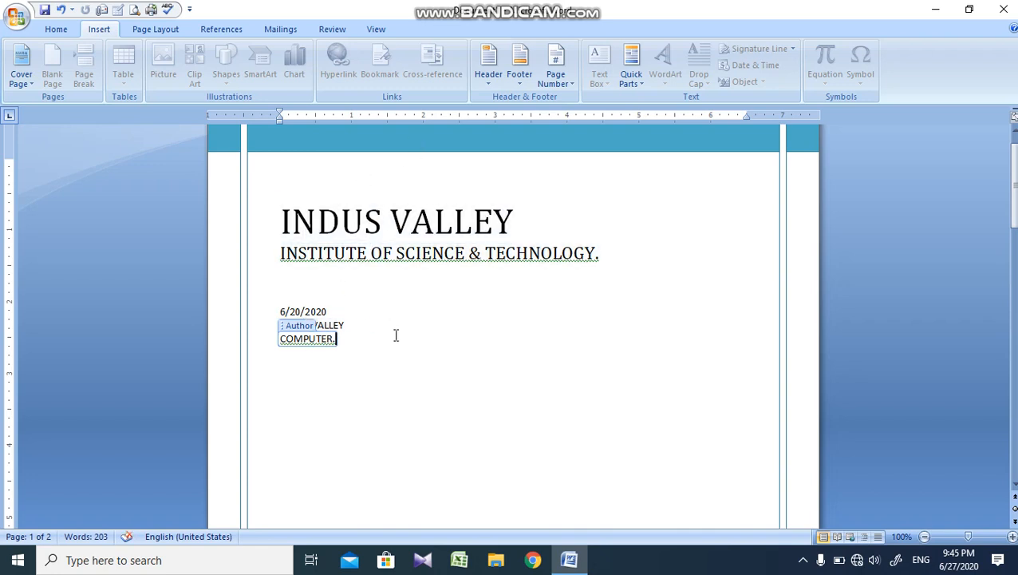
{"action": "left_click", "coordinate": [743, 272]}
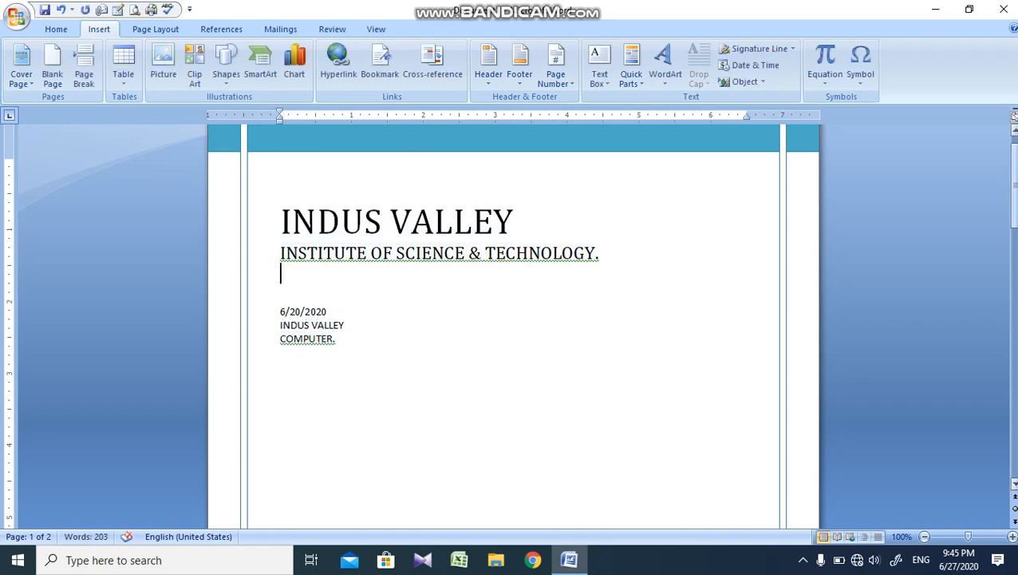
Step: Remove the current cover page from the document
{"action": "mouse_move", "coordinate": [1012, 209]}
{"action": "left_mouse_down"}
{"action": "mouse_move", "coordinate": [1012, 292]}
{"action": "mouse_move", "coordinate": [1012, 215]}
{"action": "left_mouse_up"}
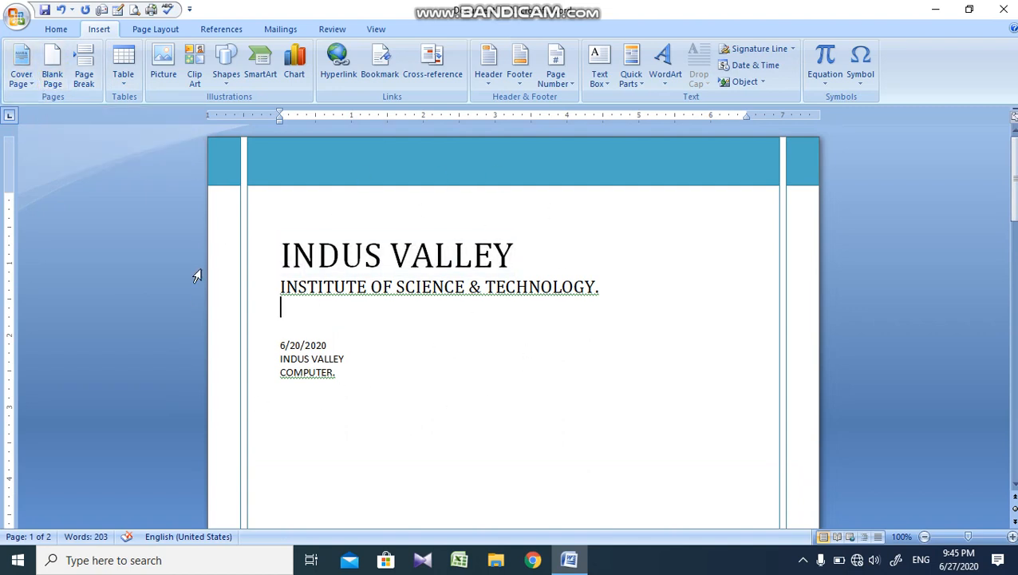
{"action": "left_click", "coordinate": [22, 78]}
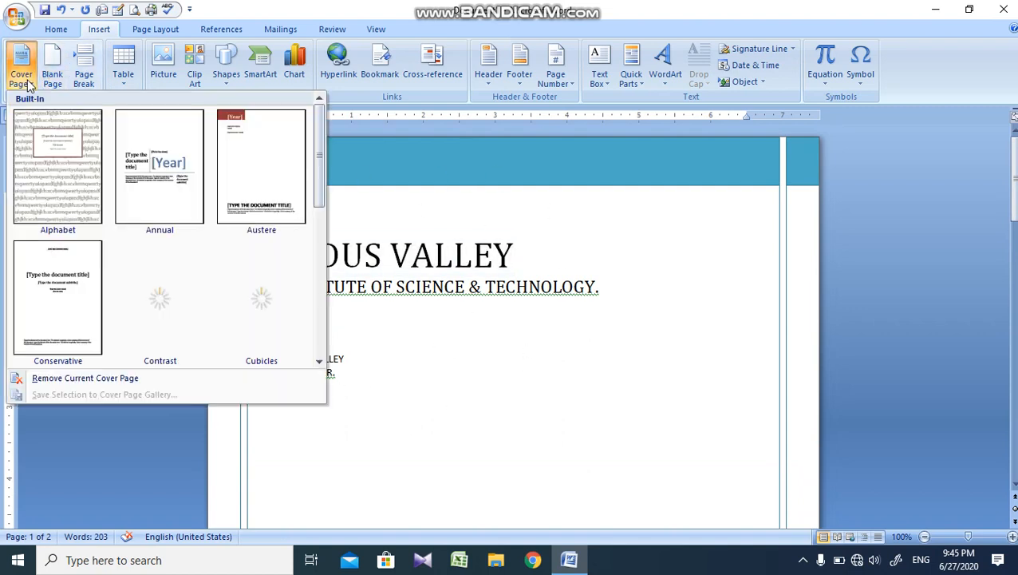
{"action": "left_click", "coordinate": [125, 378]}
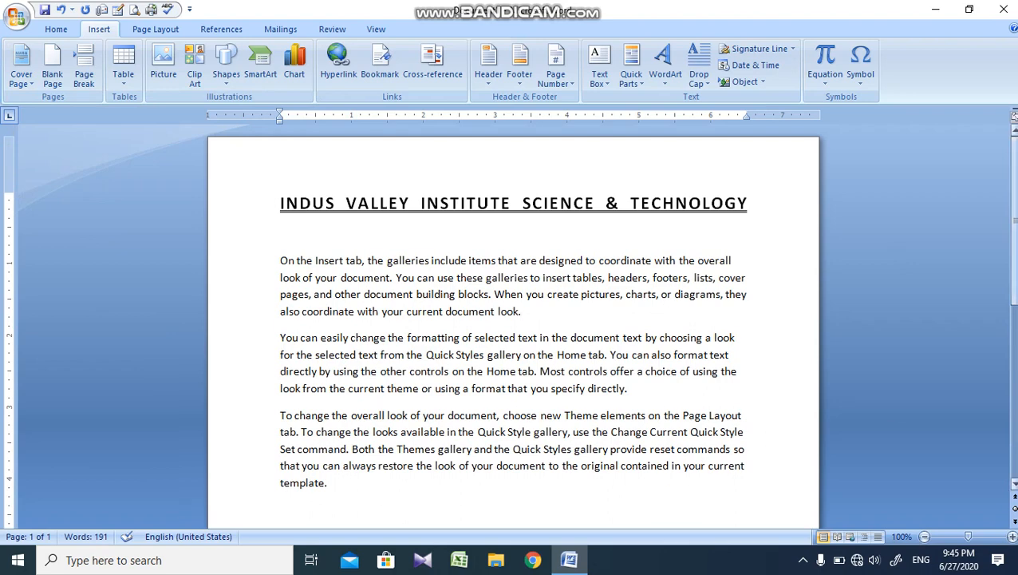
Step: Insert a blank page in the empty area below the last paragraph and view the added pages
{"action": "scroll", "coordinate": [517, 335], "scroll_direction": "down", "scroll_amount": 5}
{"action": "left_click", "coordinate": [517, 334]}
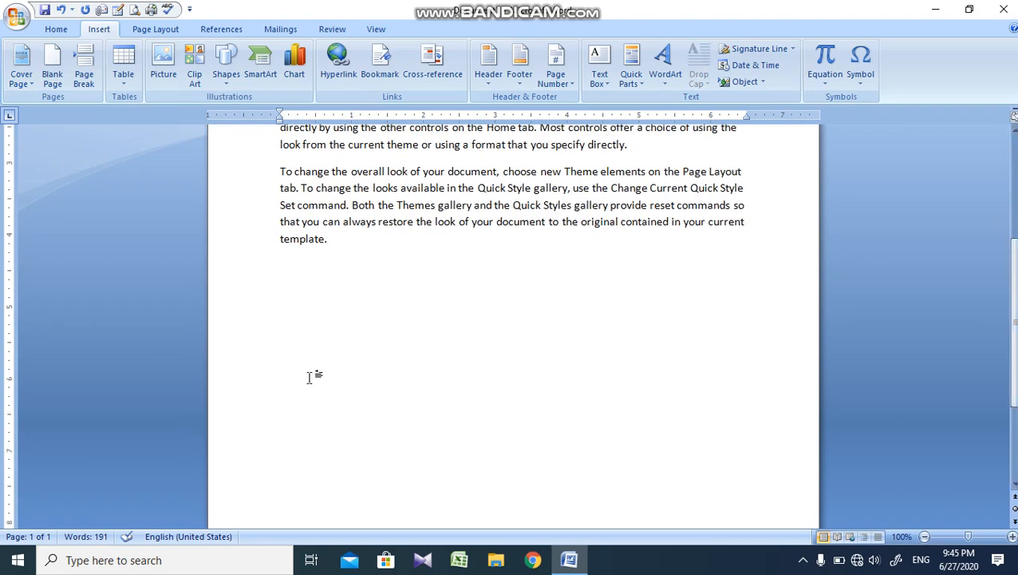
{"action": "left_click", "coordinate": [52, 70]}
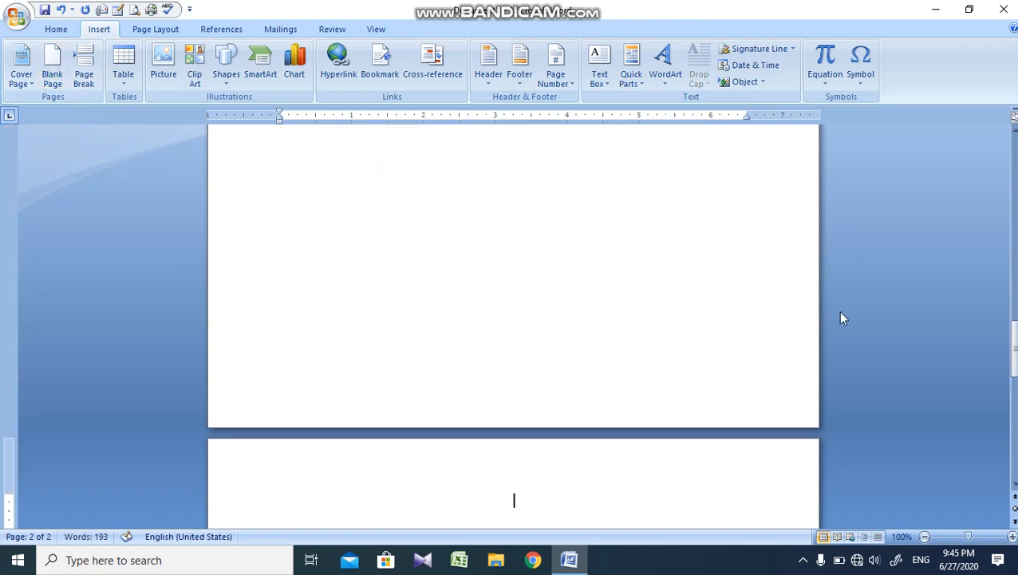
{"action": "left_click", "coordinate": [1016, 277]}
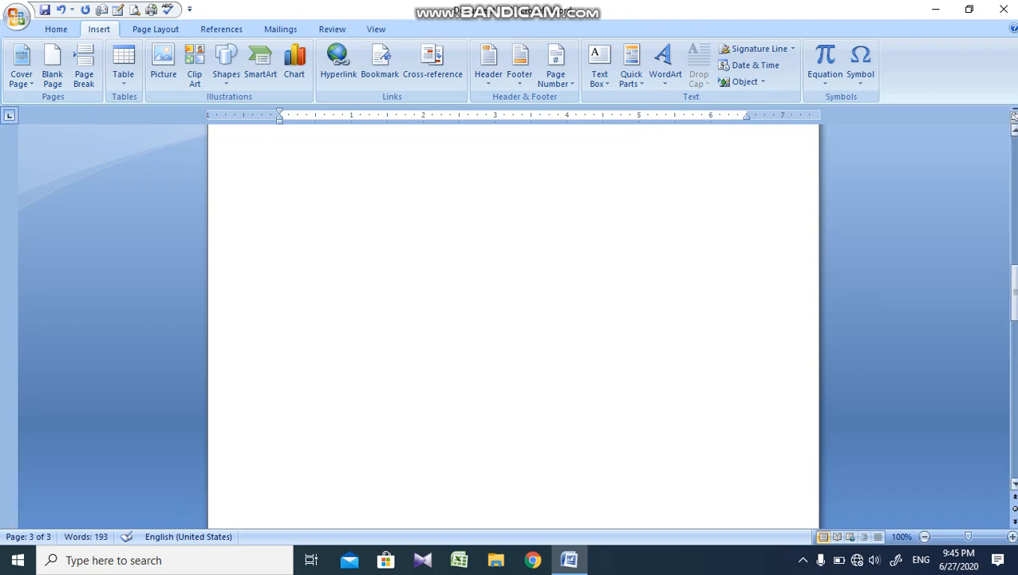
Step: Insert a page break after the first body paragraph and check where the remaining paragraphs now start
{"action": "left_click", "coordinate": [1015, 240]}
{"action": "left_click_drag", "start_coordinate": [1015, 241], "coordinate": [1015, 176]}
{"action": "left_click", "coordinate": [284, 200]}
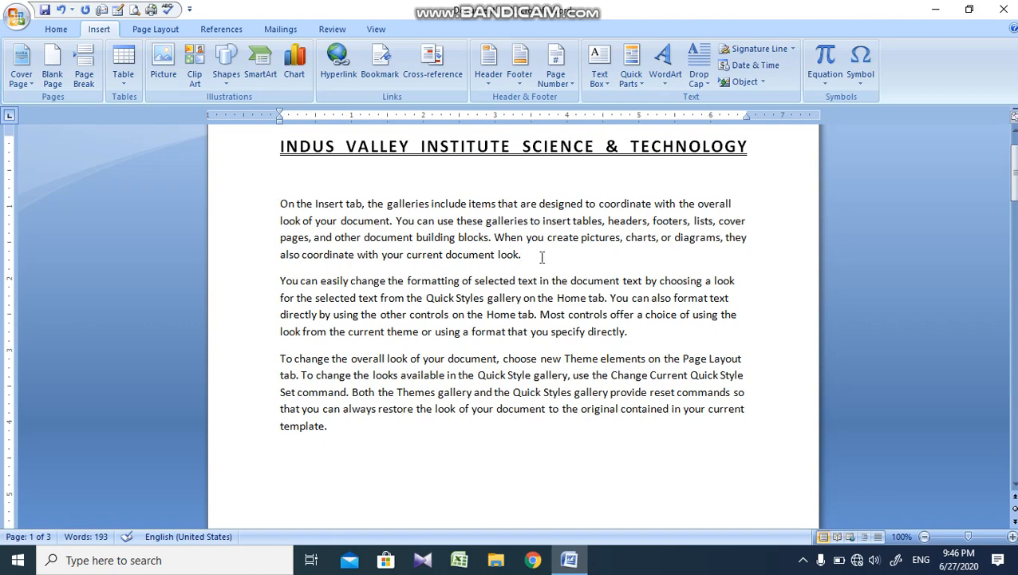
{"action": "key", "text": "ctrl+Return"}
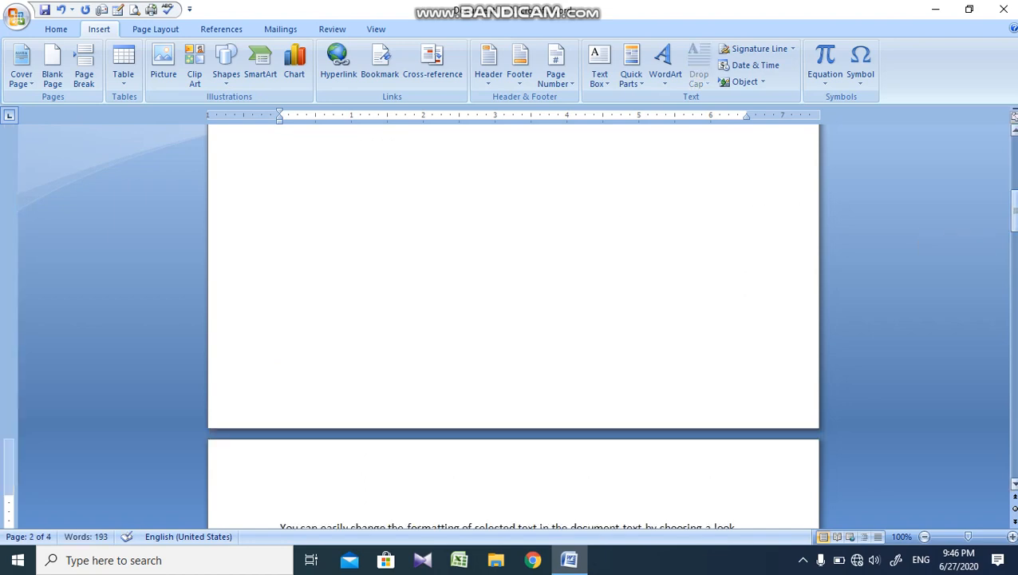
{"action": "left_click_drag", "start_coordinate": [1014, 211], "coordinate": [1014, 239]}
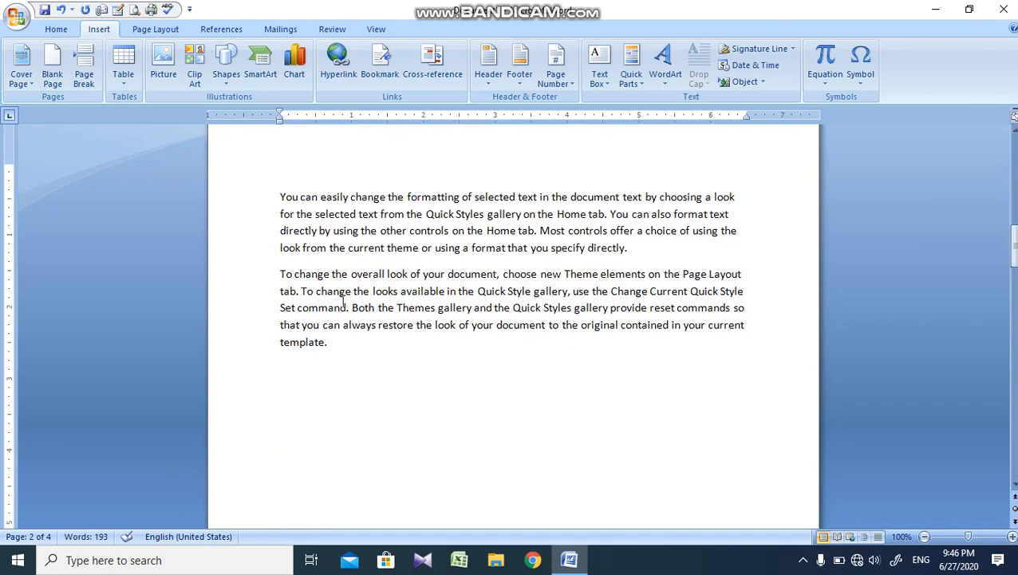
Step: Delete the entire contents of the document, leaving an empty page
{"action": "key", "text": "ctrl+a"}
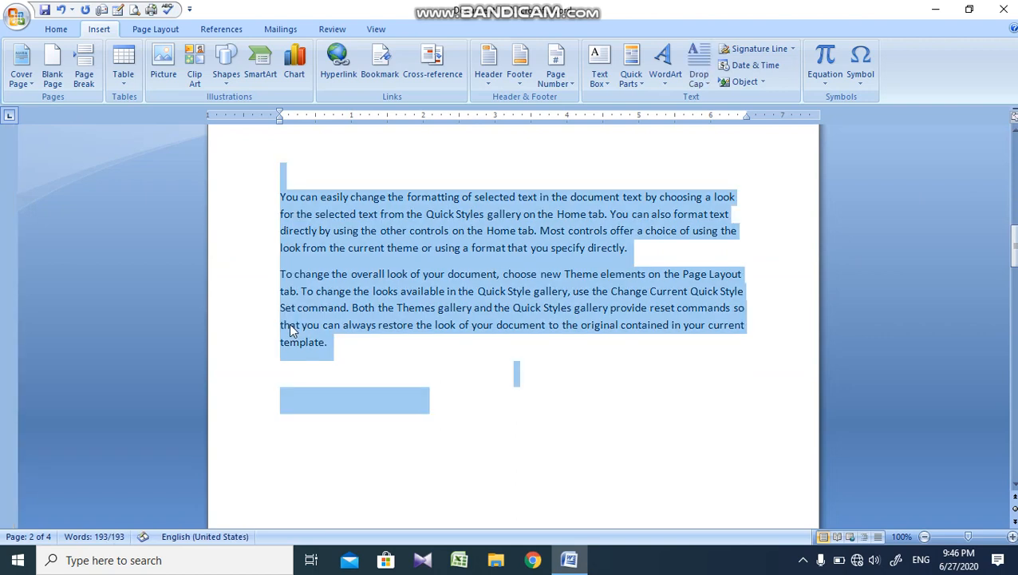
{"action": "key", "text": "Delete"}
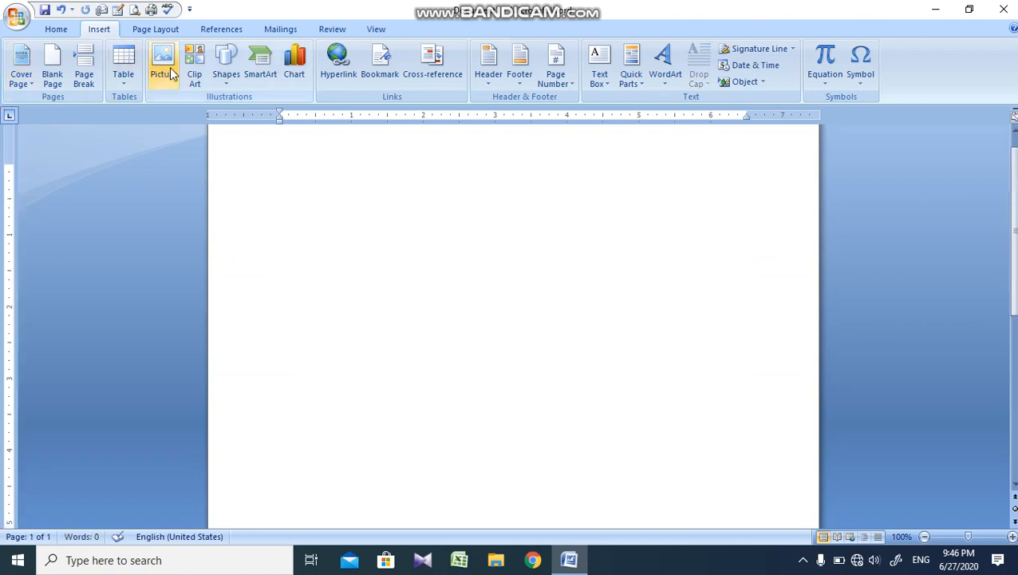
{"action": "left_click_drag", "start_coordinate": [1015, 201], "coordinate": [1014, 182]}
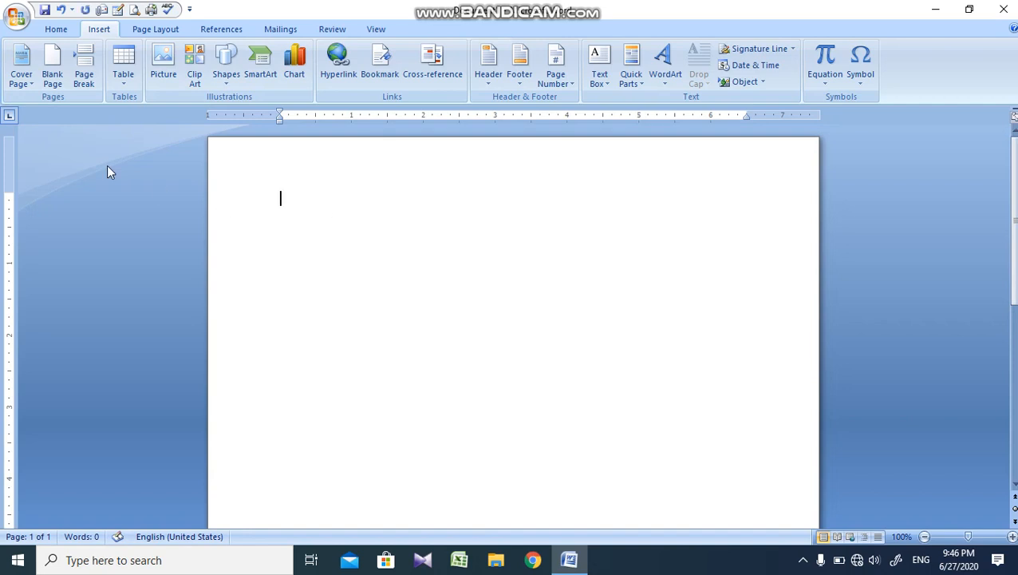
Step: Insert a table of 7 columns by 7 rows using the quick size grid and delete it
{"action": "left_click", "coordinate": [122, 74]}
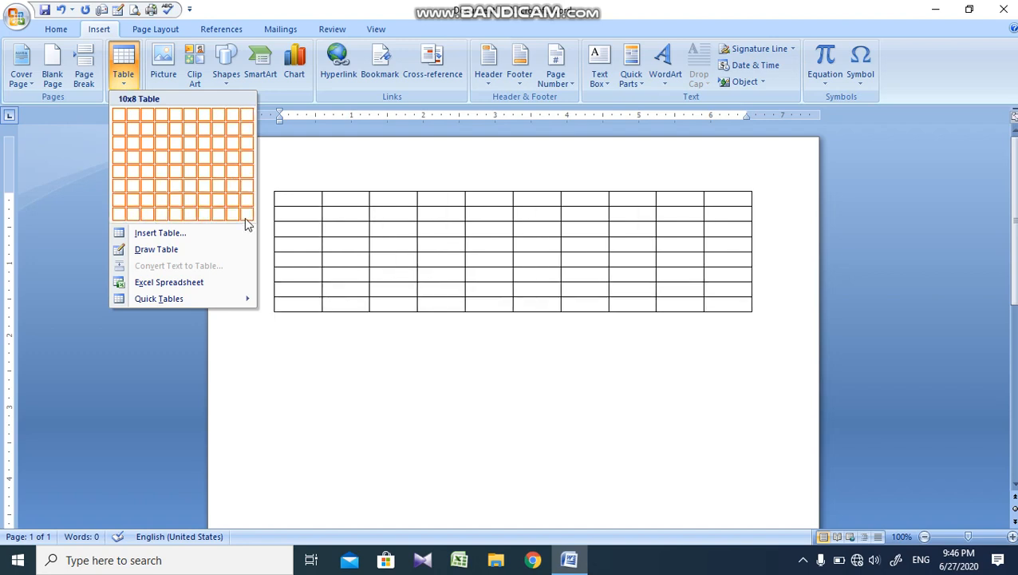
{"action": "left_click", "coordinate": [206, 203]}
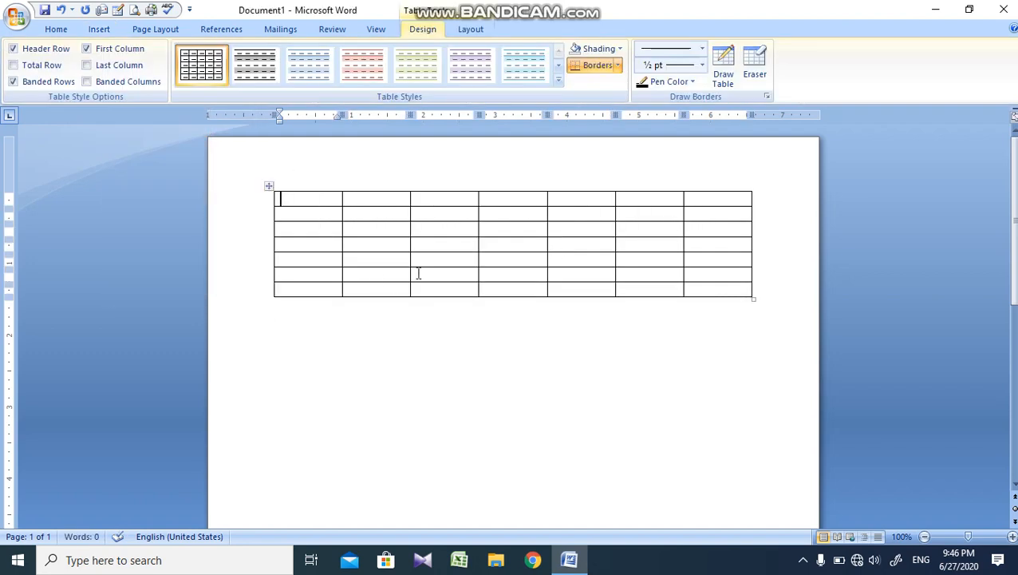
{"action": "left_click", "coordinate": [270, 186]}
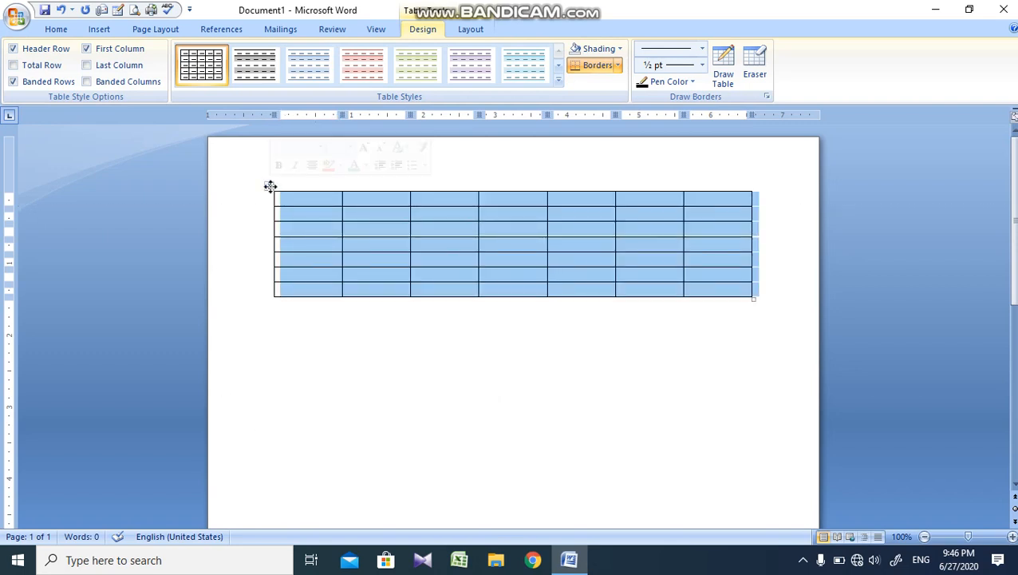
{"action": "left_click", "coordinate": [272, 192]}
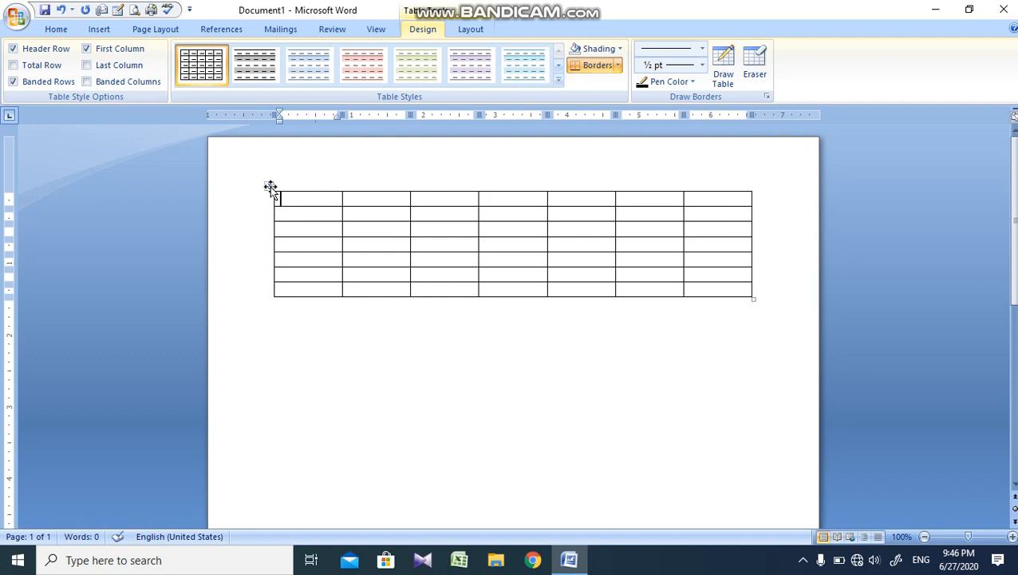
{"action": "left_click", "coordinate": [270, 186]}
{"action": "key", "text": "BackSpace"}
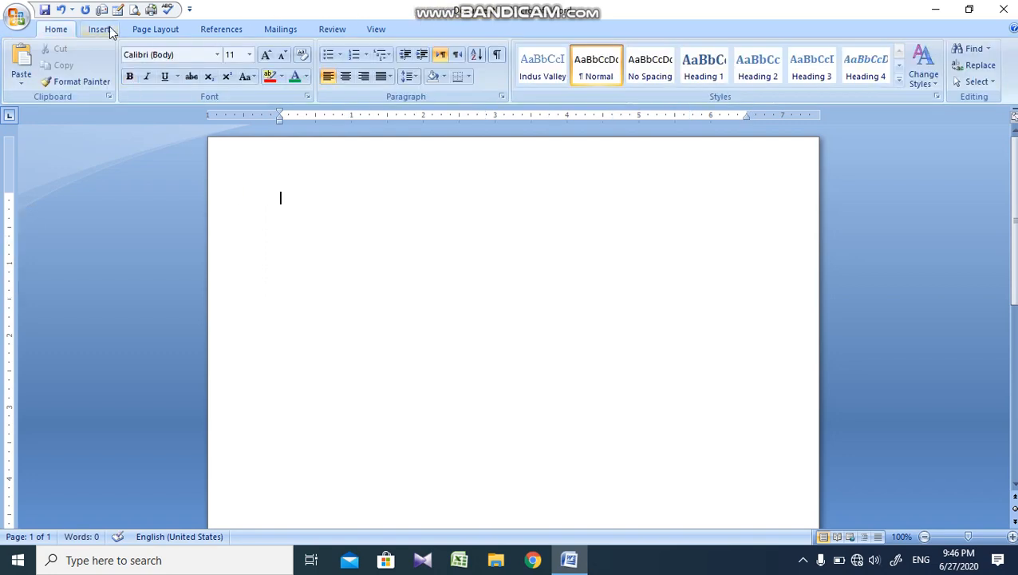
Step: Insert a table with 7 columns and 5 rows by entering its dimensions, keeping the fixed column width option
{"action": "left_click", "coordinate": [99, 28]}
{"action": "left_click", "coordinate": [127, 71]}
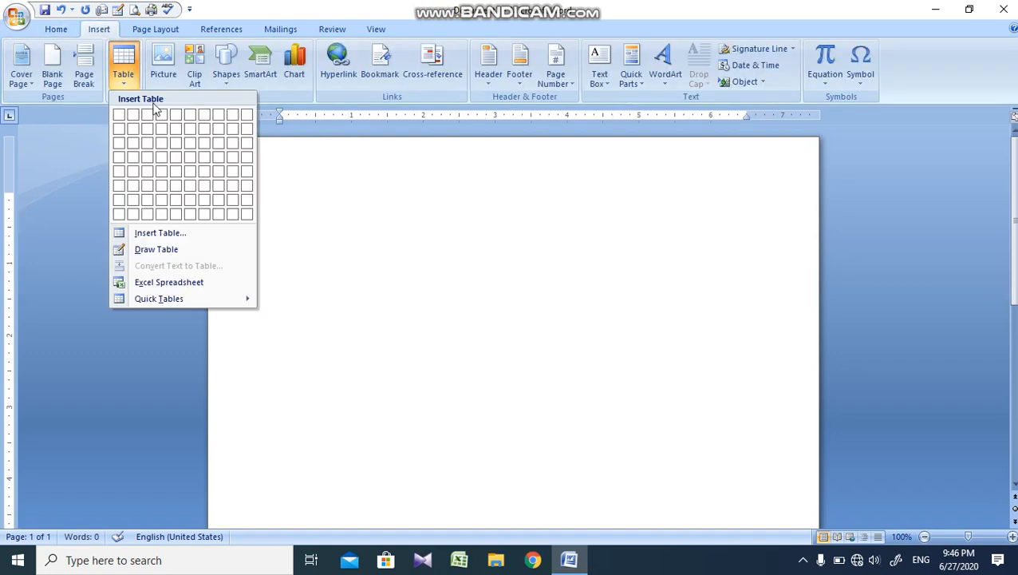
{"action": "left_click", "coordinate": [170, 233]}
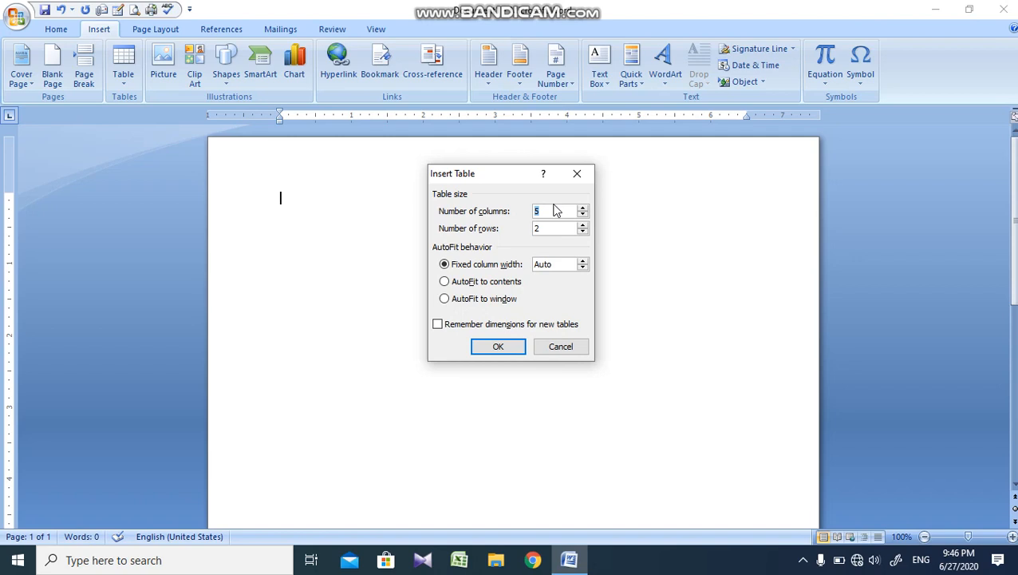
{"action": "type", "text": "7"}
{"action": "double_click", "coordinate": [567, 230]}
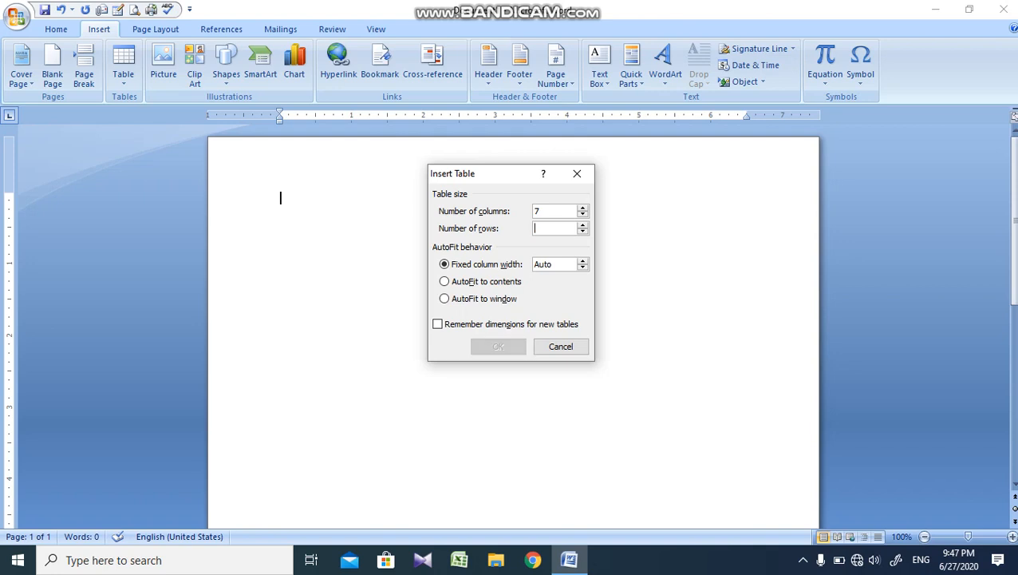
{"action": "type", "text": "5"}
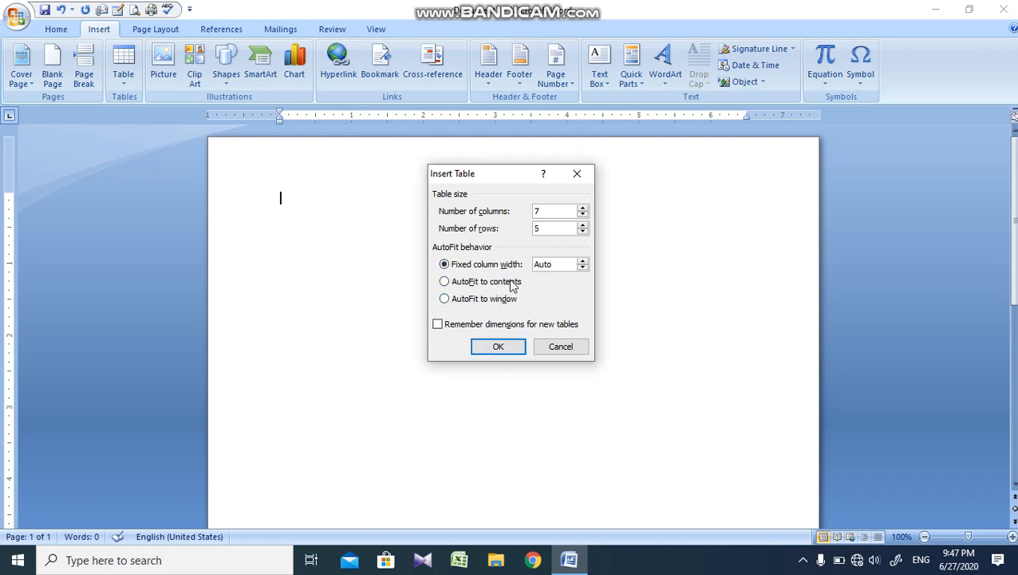
{"action": "left_click", "coordinate": [584, 261]}
{"action": "left_click", "coordinate": [498, 346]}
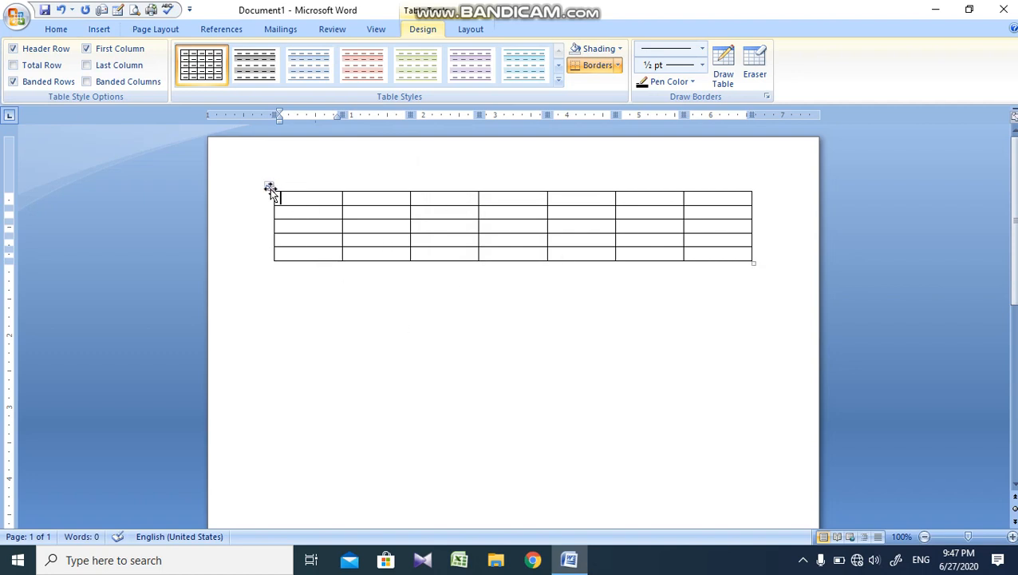
Step: Select the table's columns one after another, from the first to the seventh
{"action": "left_click", "coordinate": [303, 187]}
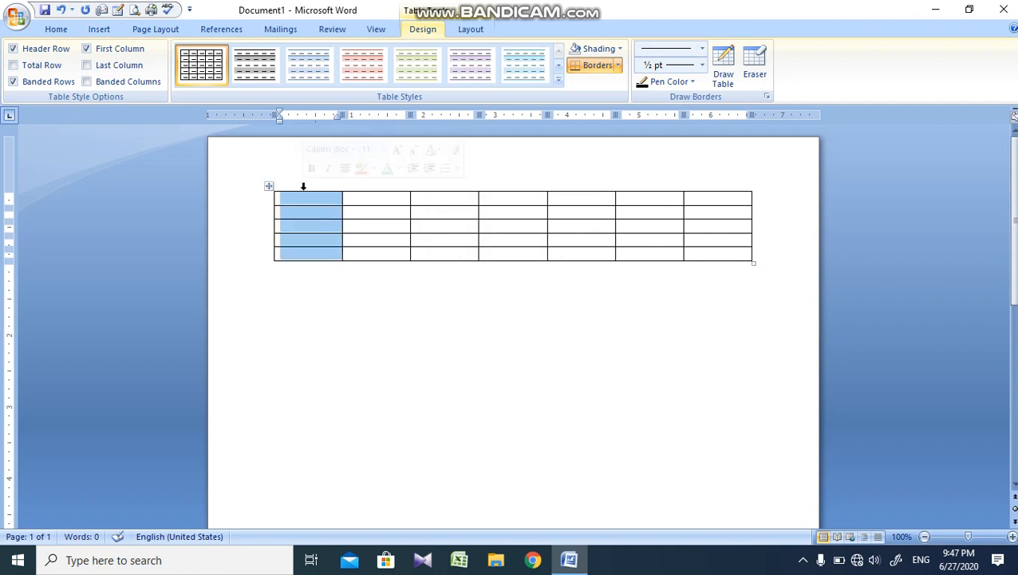
{"action": "left_click", "coordinate": [375, 185]}
{"action": "left_click", "coordinate": [452, 182]}
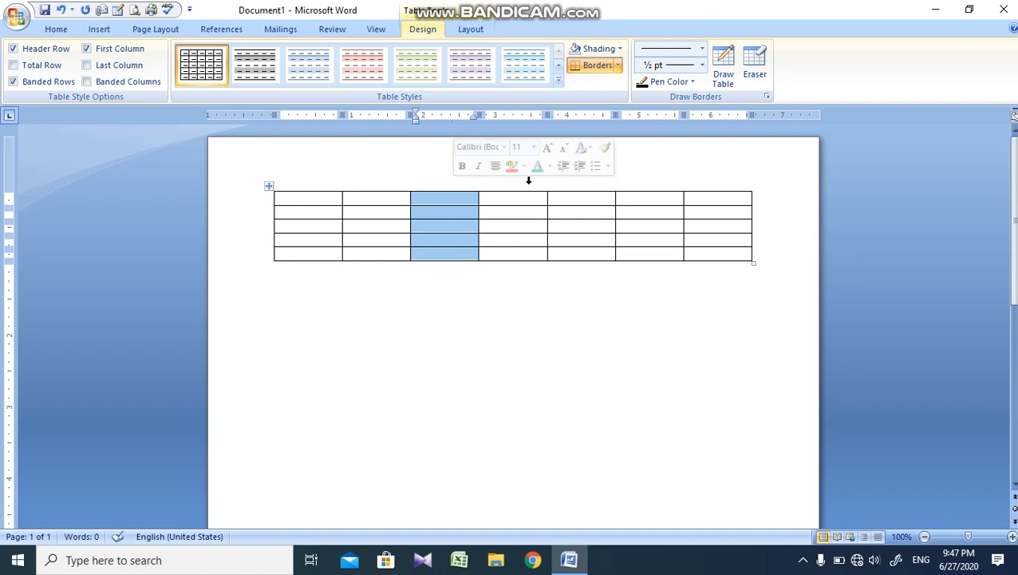
{"action": "left_click", "coordinate": [528, 180]}
{"action": "left_click", "coordinate": [568, 180]}
{"action": "left_click", "coordinate": [669, 186]}
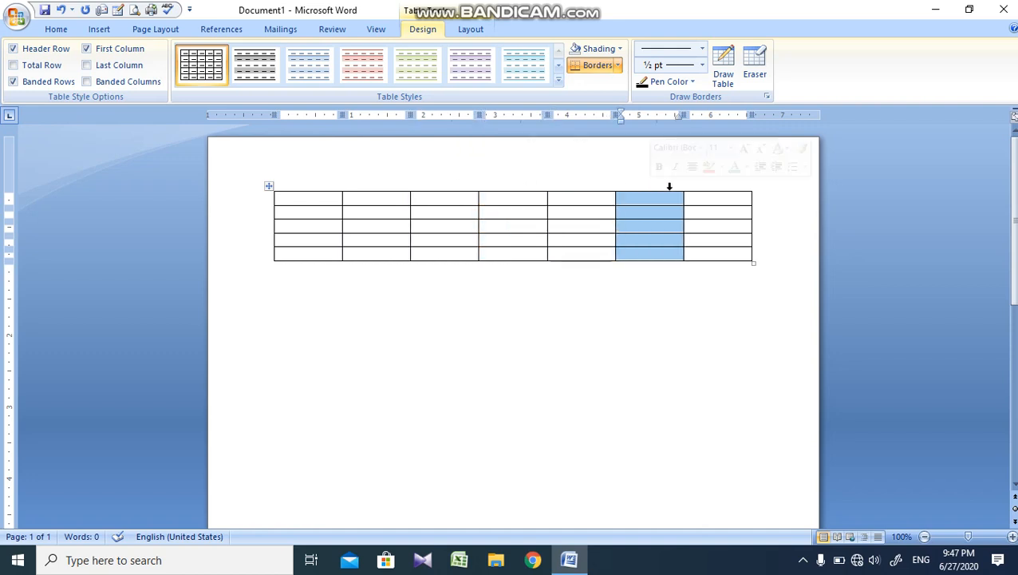
{"action": "left_click", "coordinate": [723, 183]}
Step: Go through the table's five rows from first to last, selecting at each row in turn
{"action": "left_click", "coordinate": [260, 203]}
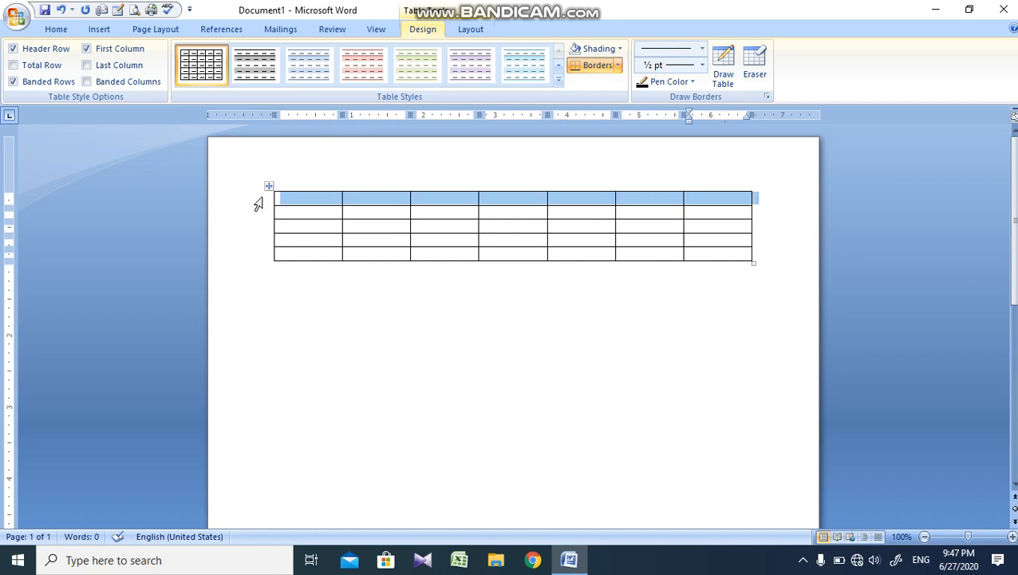
{"action": "left_click", "coordinate": [250, 216]}
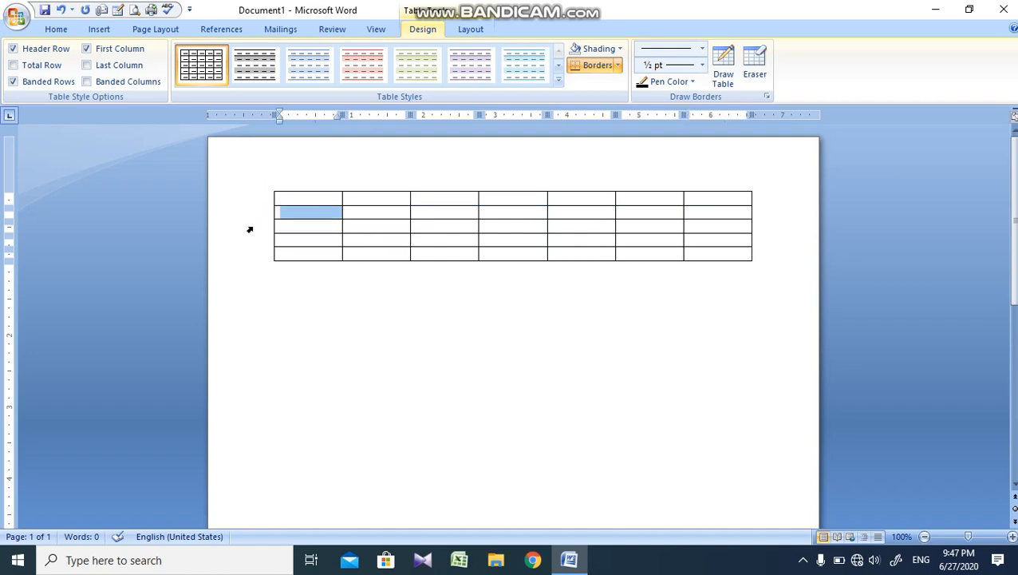
{"action": "left_click", "coordinate": [250, 229]}
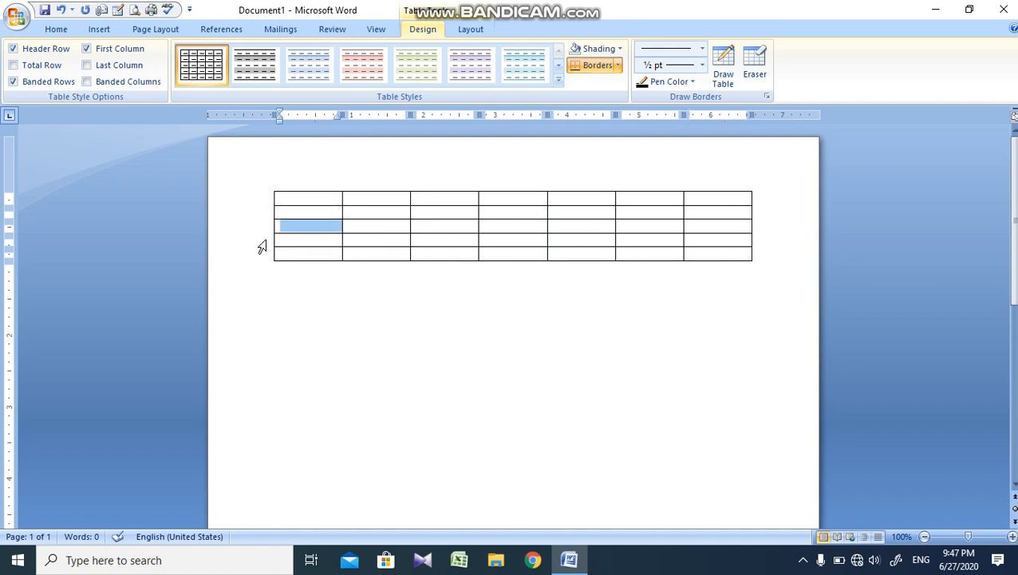
{"action": "left_click", "coordinate": [261, 239]}
{"action": "left_click", "coordinate": [261, 254]}
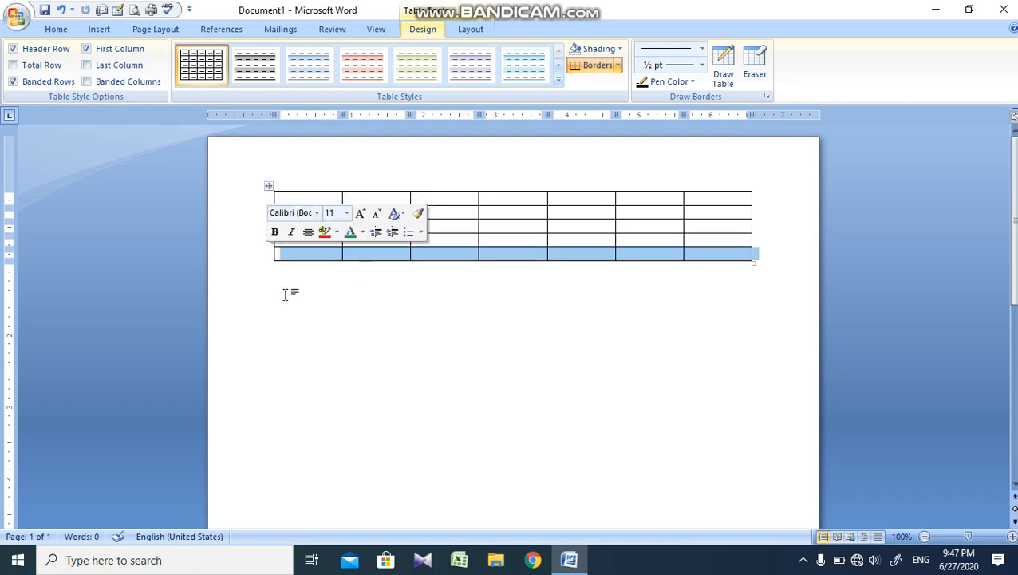
Step: Delete the whole 7-column, 5-row table from the document
{"action": "left_click", "coordinate": [286, 185]}
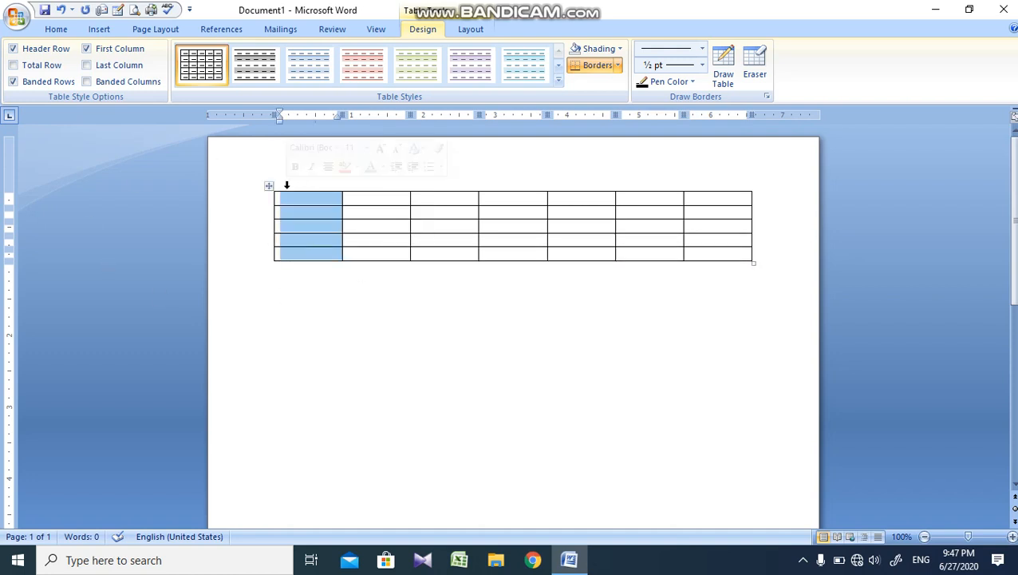
{"action": "key", "text": "ctrl+a"}
{"action": "key", "text": "Delete"}
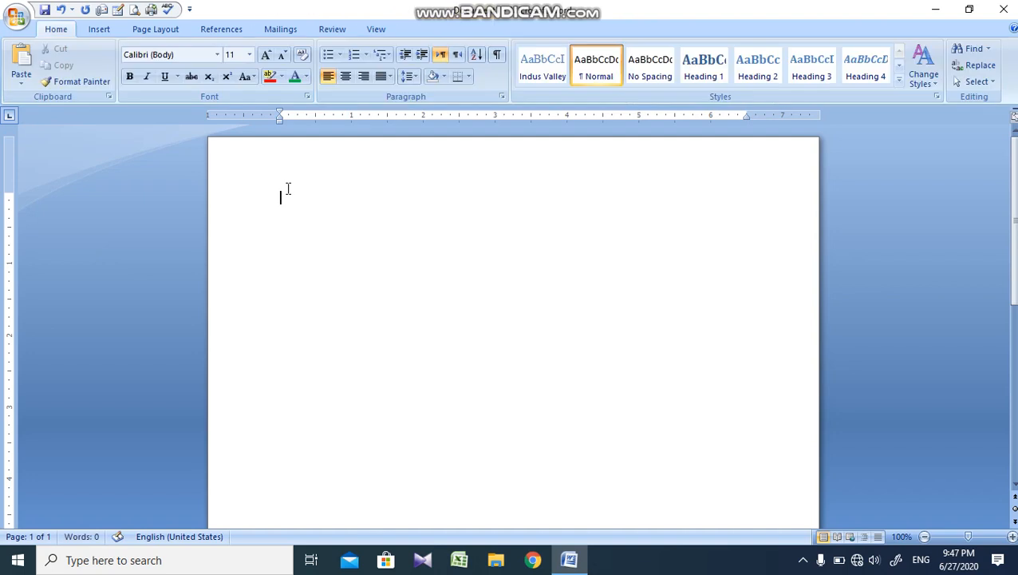
{"action": "left_click", "coordinate": [99, 28]}
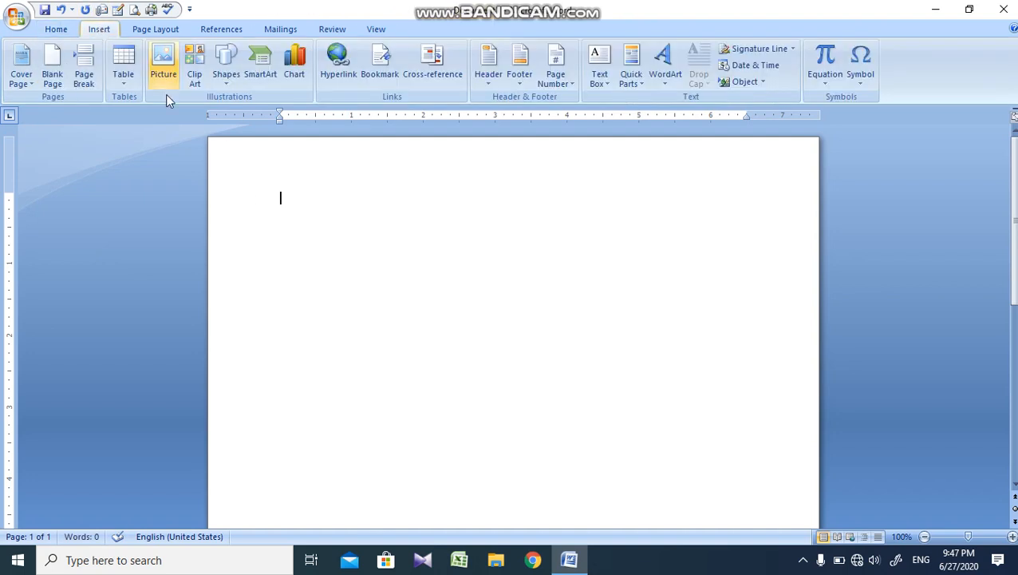
{"action": "left_click", "coordinate": [128, 88]}
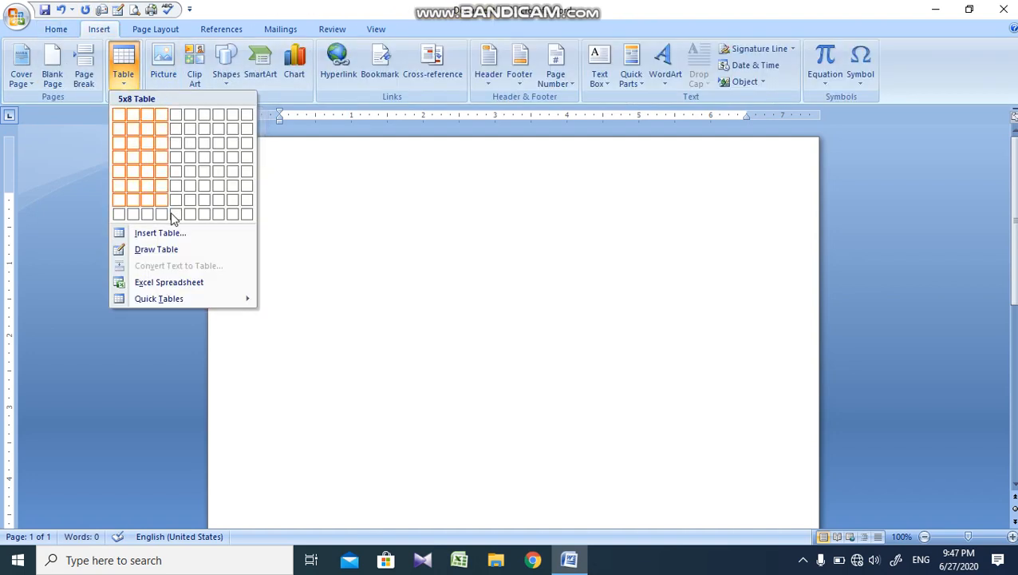
{"action": "left_click", "coordinate": [146, 252]}
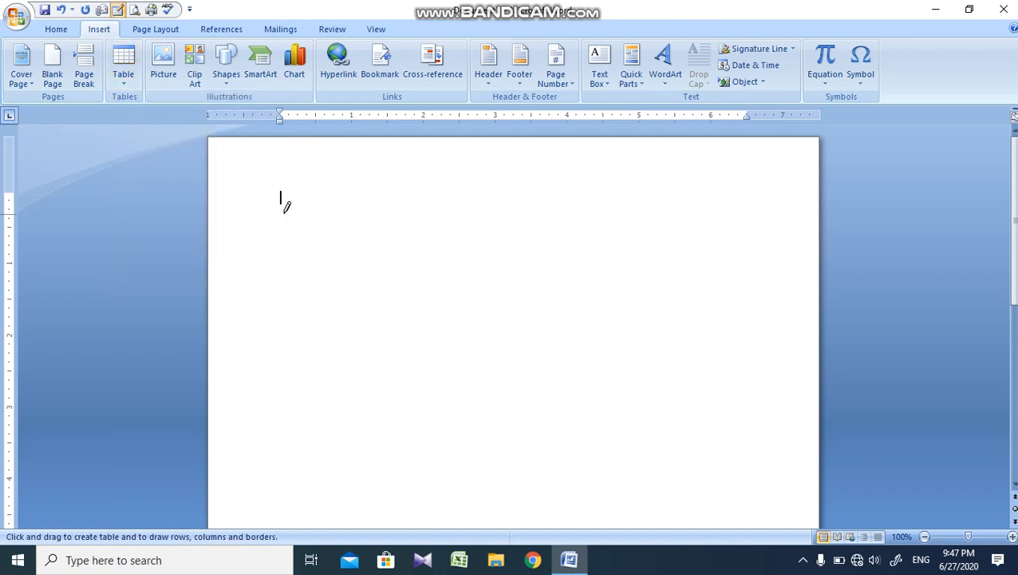
{"action": "key", "text": "Escape"}
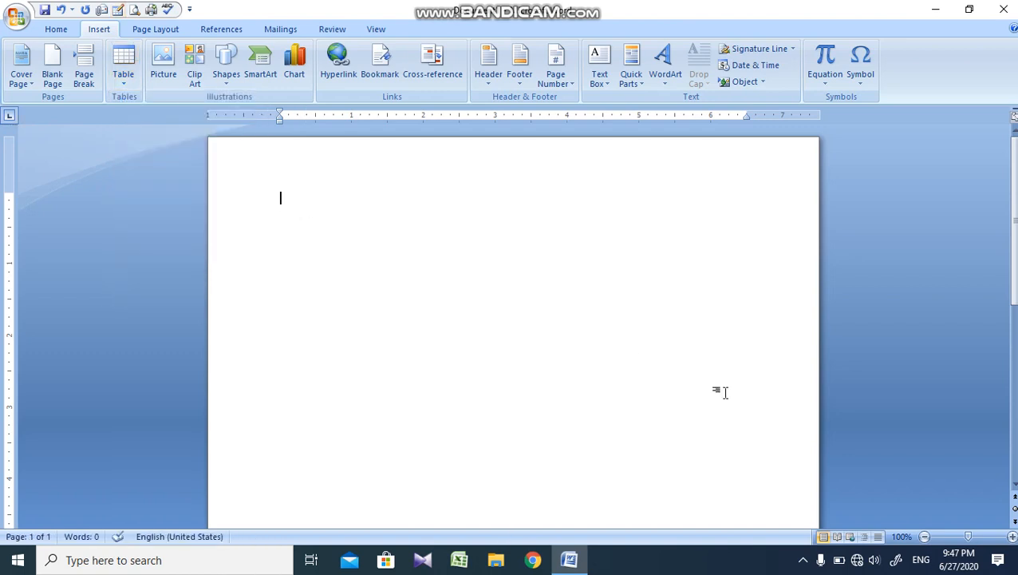
{"action": "left_click", "coordinate": [136, 85]}
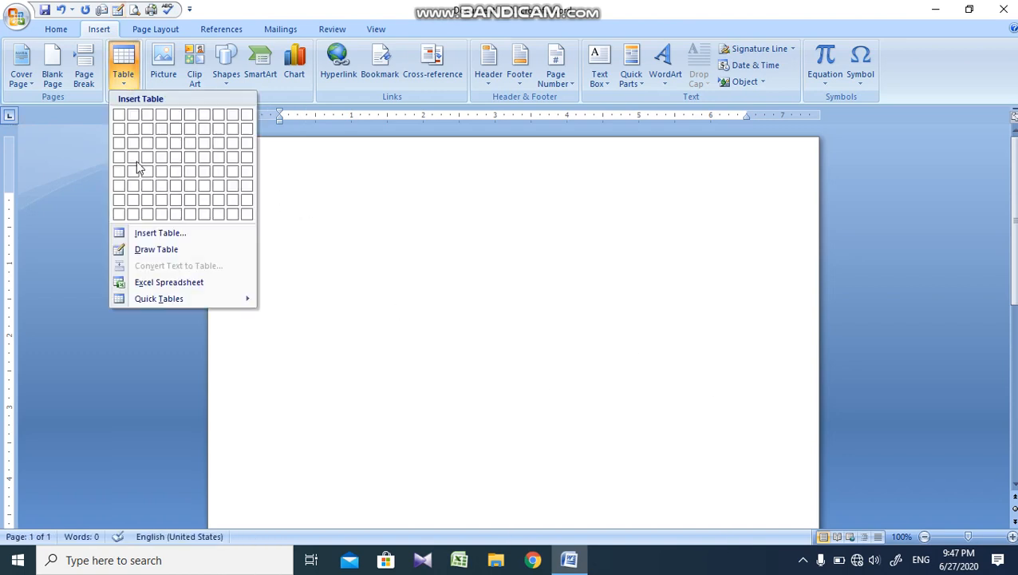
{"action": "left_click", "coordinate": [160, 250]}
{"action": "key", "text": "Escape"}
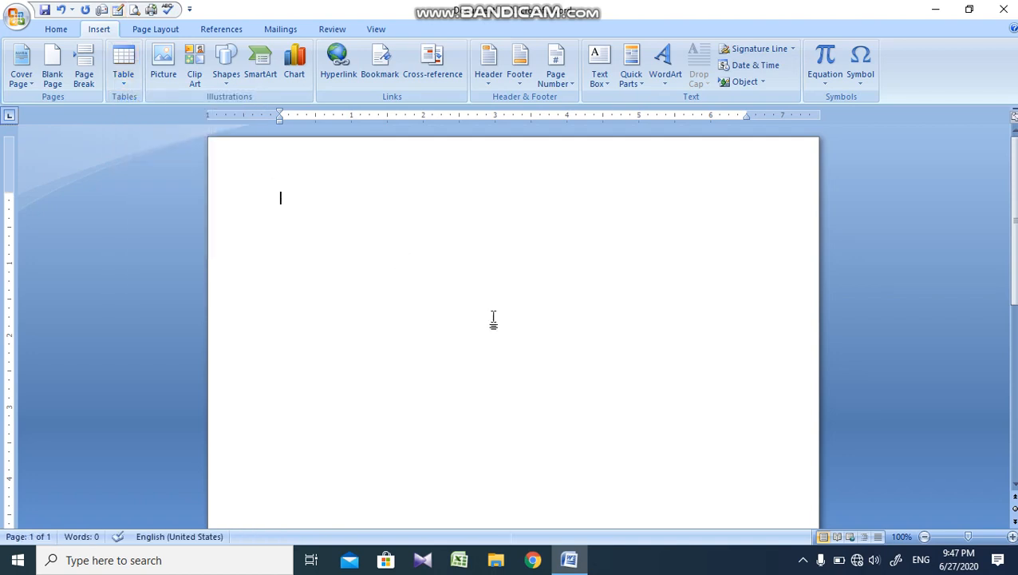
Step: Draw a table freehand about 6.3 inches wide and 3 inches tall, divided into three columns and two rows
{"action": "left_click", "coordinate": [132, 80]}
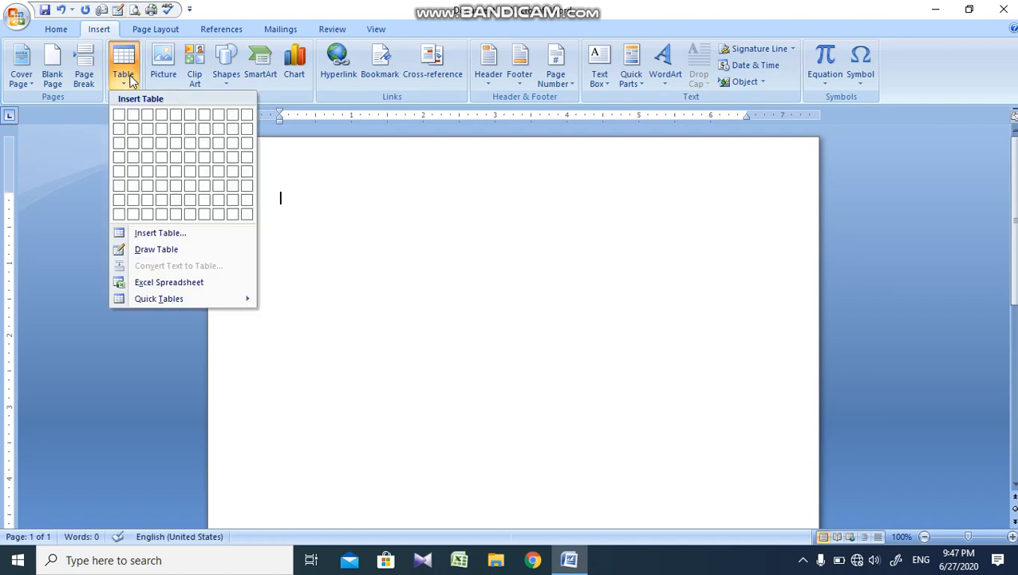
{"action": "left_click", "coordinate": [234, 253]}
{"action": "mouse_move", "coordinate": [286, 195]}
{"action": "left_mouse_down"}
{"action": "mouse_move", "coordinate": [573, 325]}
{"action": "mouse_move", "coordinate": [834, 409]}
{"action": "mouse_move", "coordinate": [740, 407]}
{"action": "left_mouse_up"}
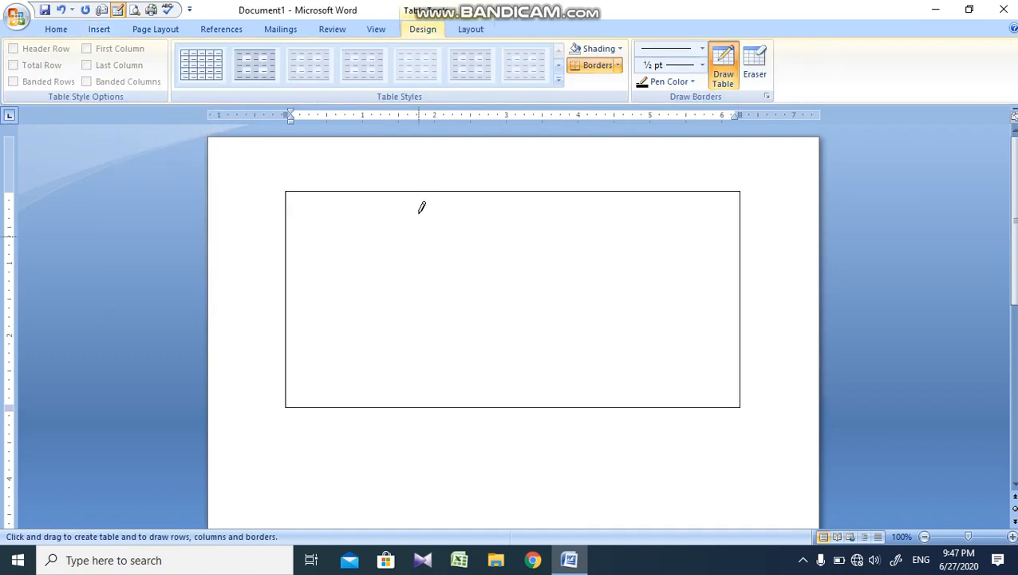
{"action": "left_click_drag", "start_coordinate": [420, 209], "coordinate": [429, 319]}
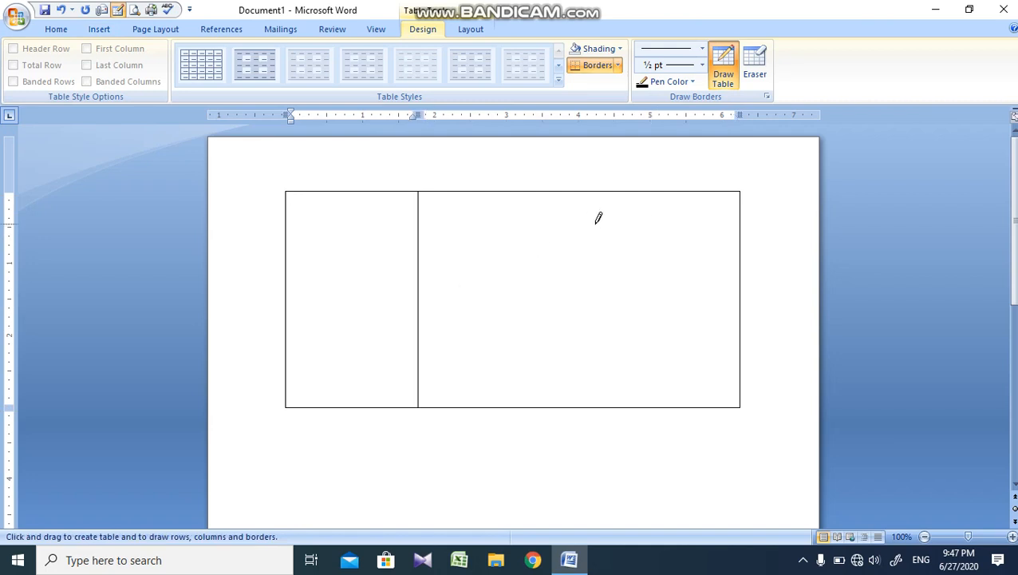
{"action": "left_click_drag", "start_coordinate": [582, 223], "coordinate": [583, 335]}
{"action": "left_click_drag", "start_coordinate": [326, 301], "coordinate": [722, 287]}
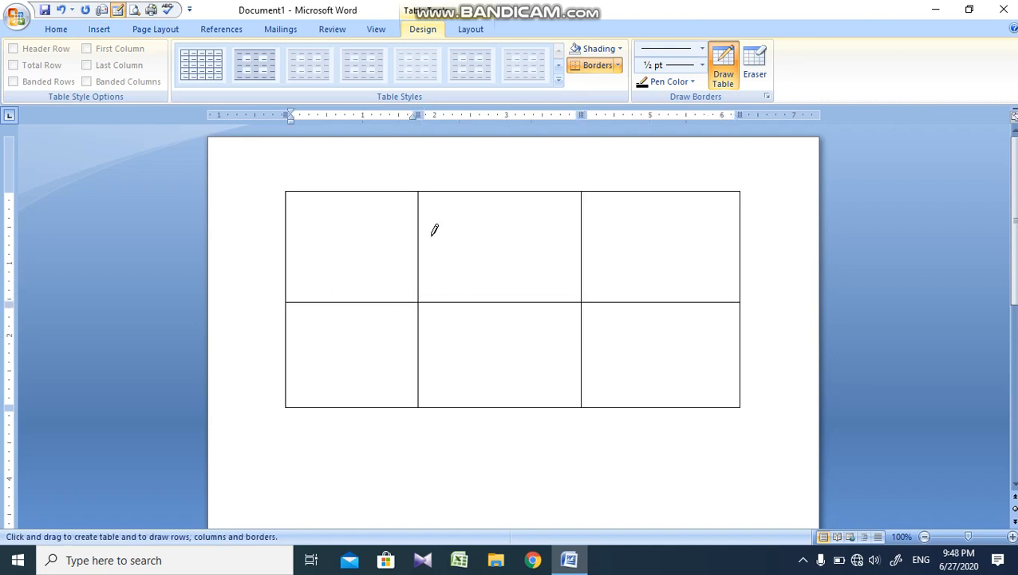
Step: Delete the hand-drawn three-column, two-row table from the document
{"action": "key", "text": "ctrl+a"}
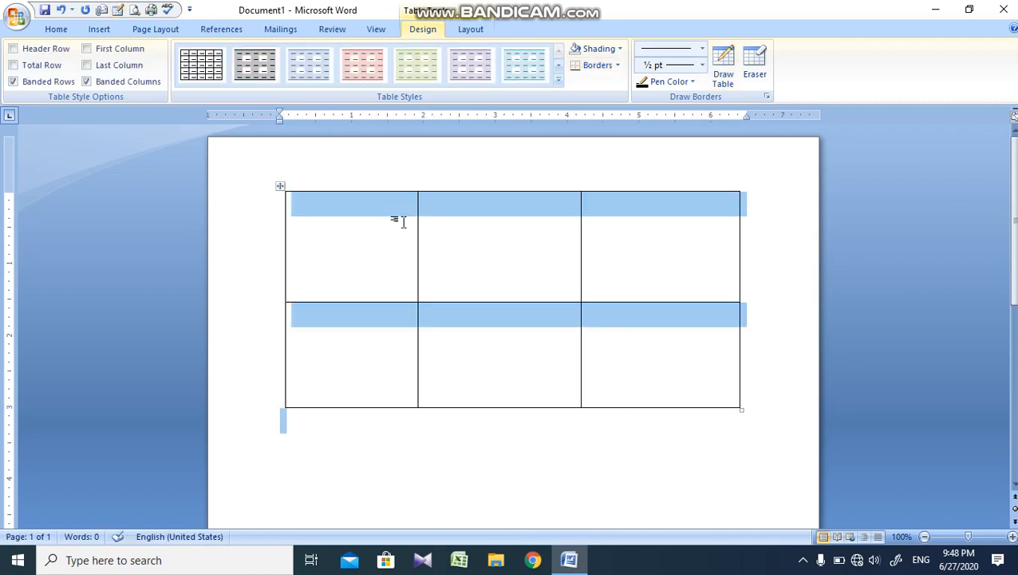
{"action": "key", "text": "Delete"}
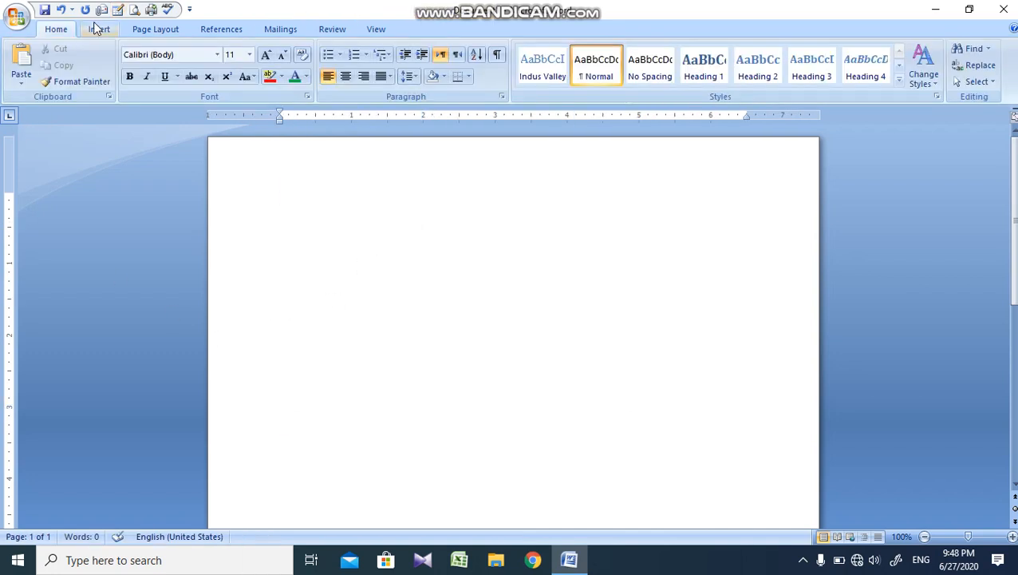
{"action": "left_click", "coordinate": [98, 29]}
{"action": "left_click", "coordinate": [123, 65]}
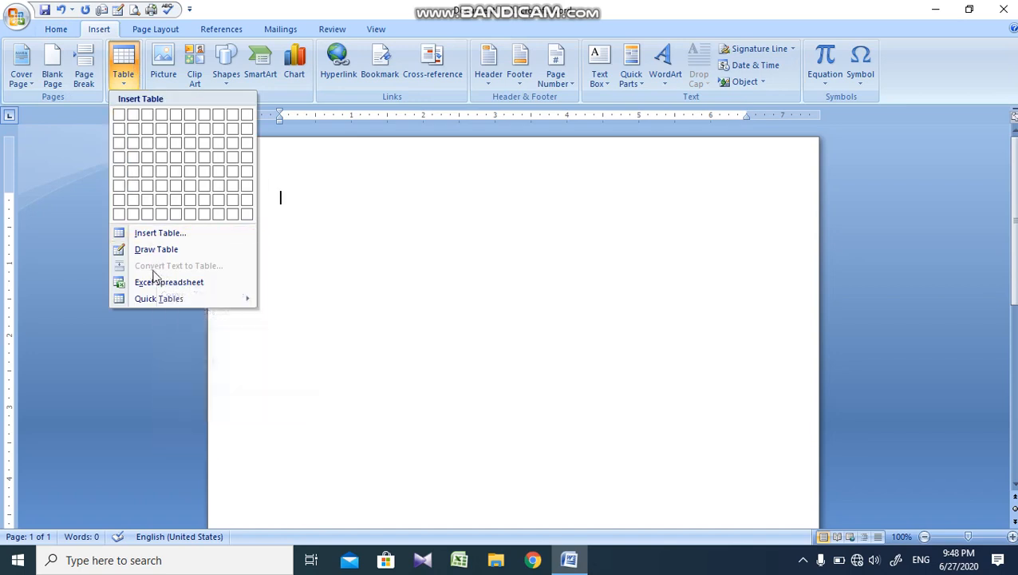
{"action": "left_click", "coordinate": [279, 268]}
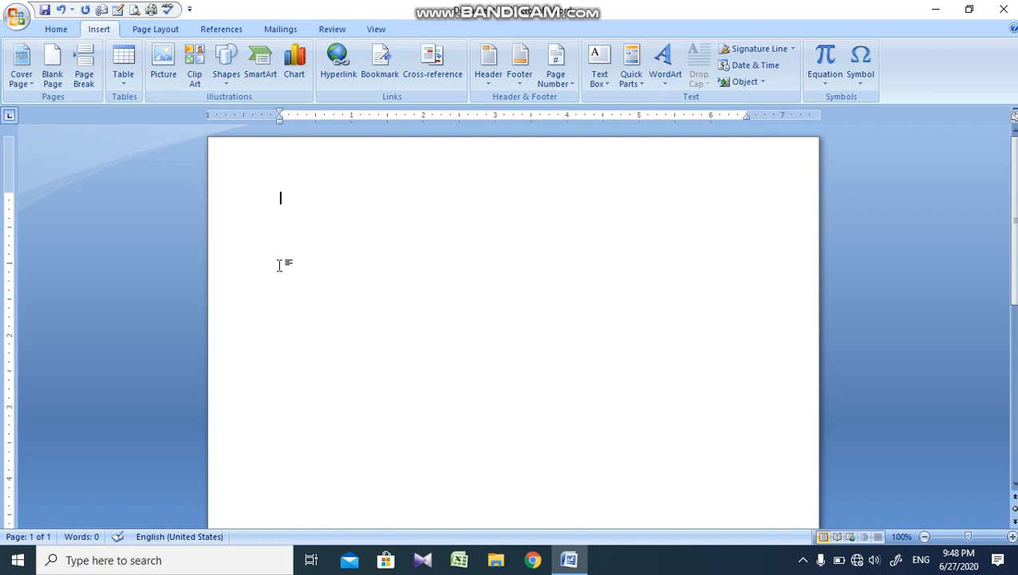
Step: Write the line "INDUS VALLEY INSTITUTE OF SCIENCE & TECHNOLOGY" at the start of the blank page
{"action": "type", "text": "INDUS"}
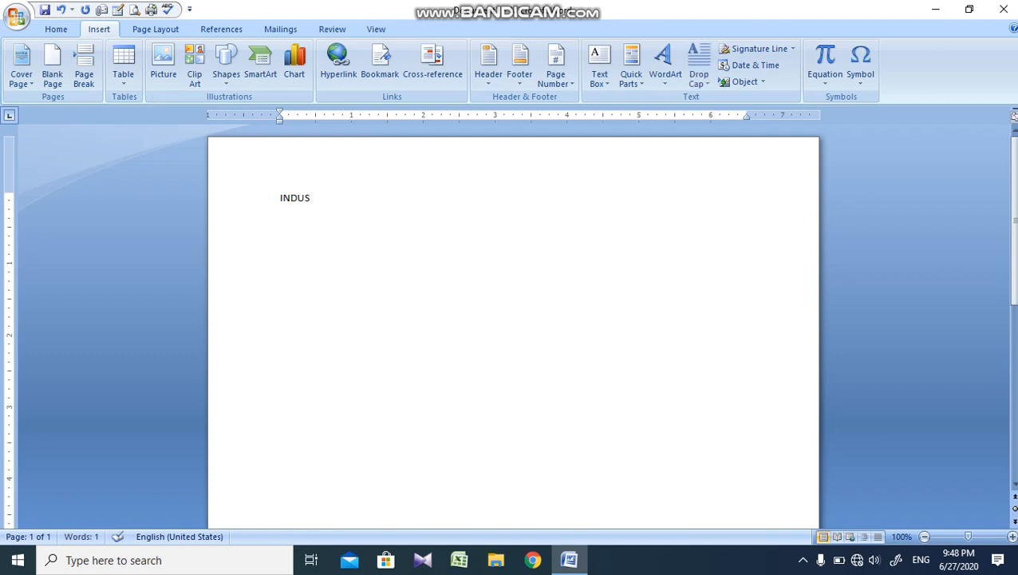
{"action": "type", "text": " VALLEY INST"}
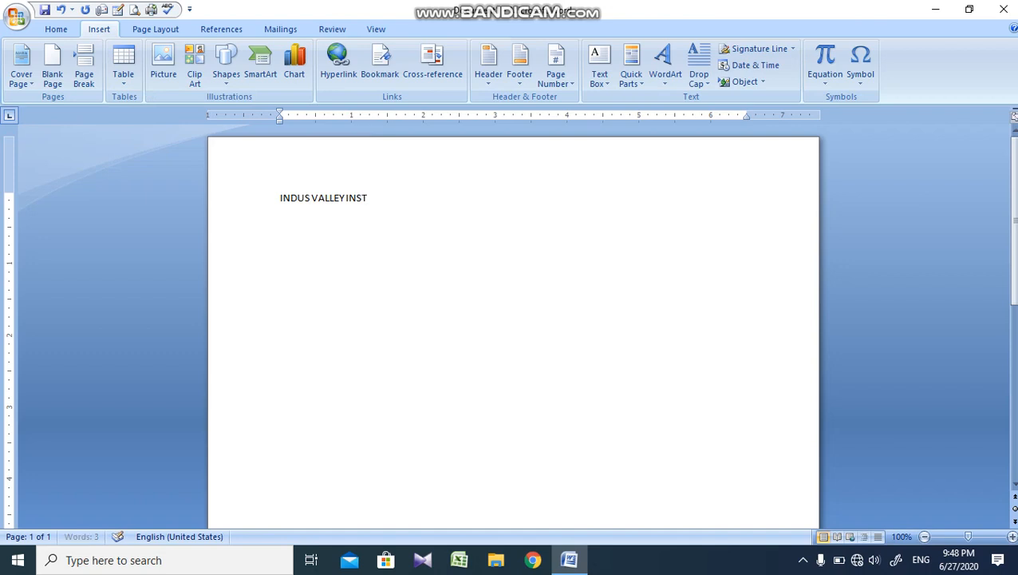
{"action": "type", "text": "ITUTE"}
{"action": "type", "text": " OF SC"}
{"action": "type", "text": "IENCE"}
{"action": "key", "text": "BackSpace"}
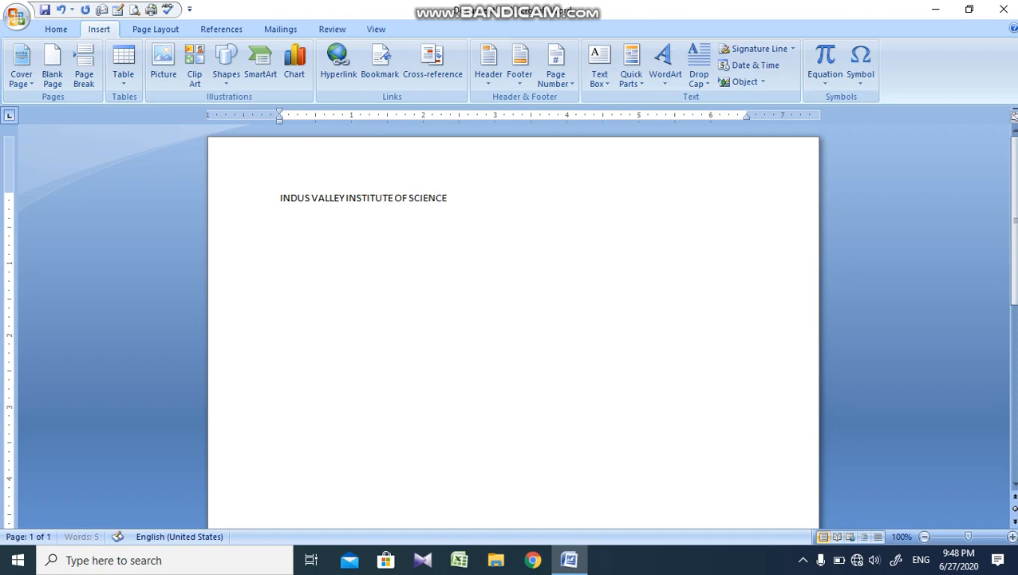
{"action": "type", "text": "CE & TECHNOLOGY"}
Step: Convert the whole text line into a seven-column table, separating the text at the Other character, a space
{"action": "key", "text": "ctrl+a"}
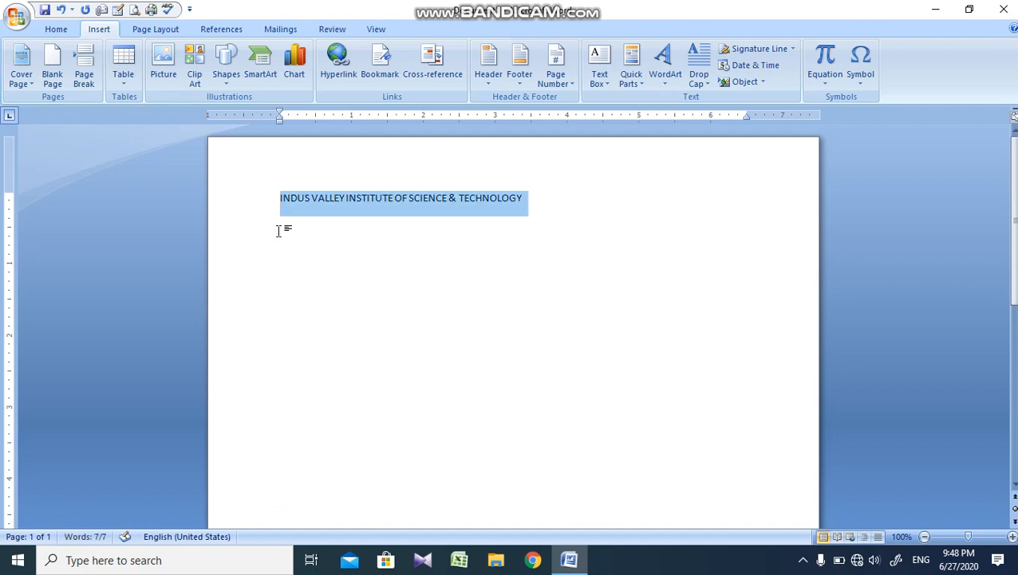
{"action": "left_click", "coordinate": [130, 87]}
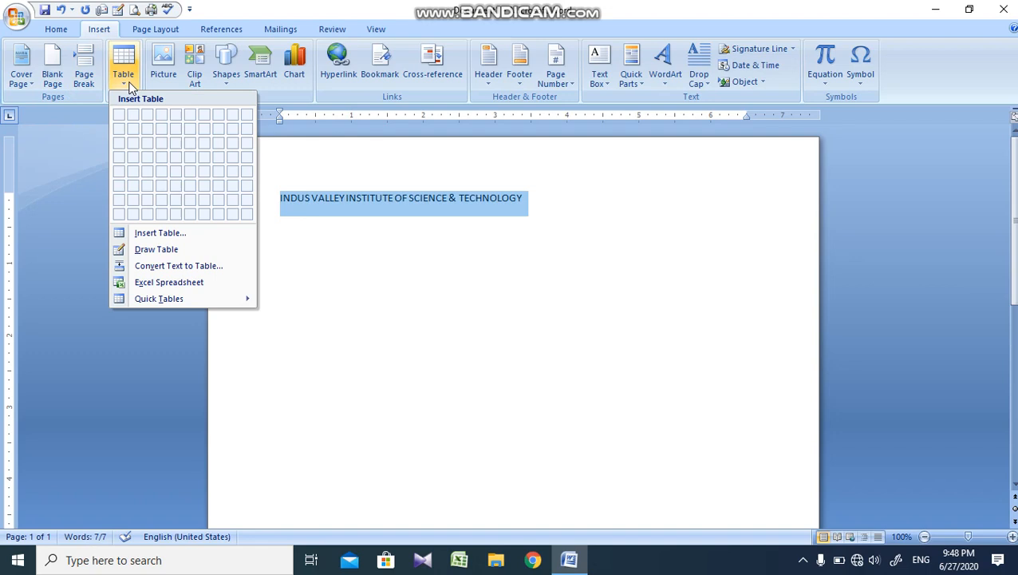
{"action": "left_click", "coordinate": [197, 266]}
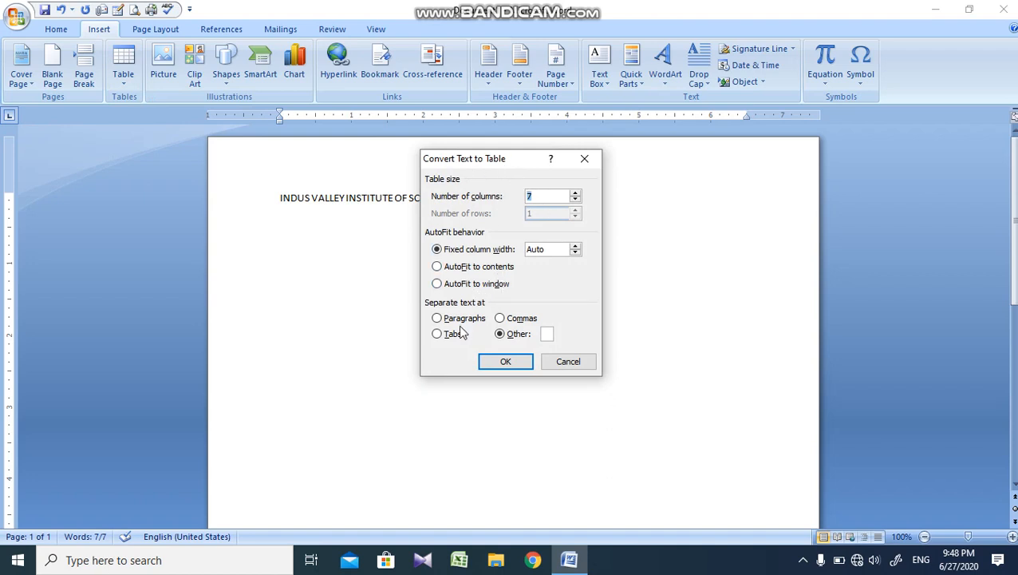
{"action": "left_click", "coordinate": [515, 335]}
{"action": "left_click", "coordinate": [511, 359]}
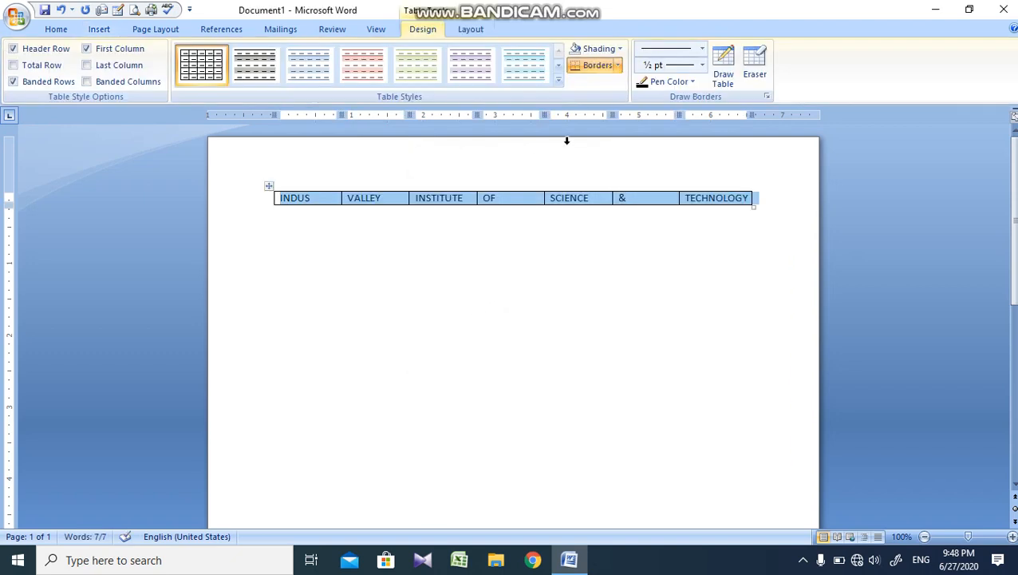
Step: Add nine empty rows to the table below the row of words
{"action": "left_click", "coordinate": [311, 198]}
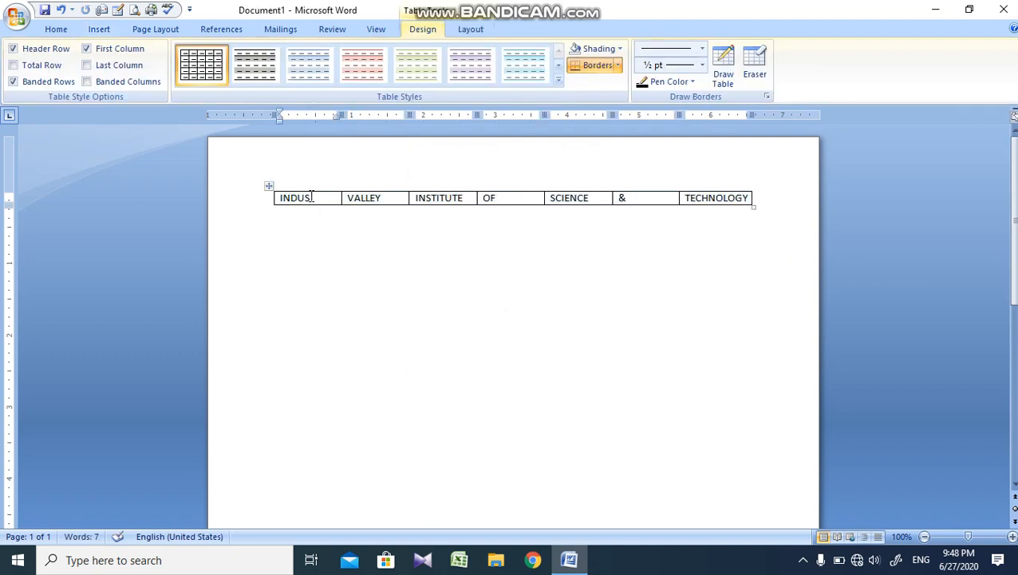
{"action": "key", "text": "Tab"}
{"action": "key", "text": "Tab"}
{"action": "key", "text": "Tab"}
{"action": "key", "text": "Tab"}
{"action": "key", "text": "Tab"}
{"action": "key", "text": "Tab"}
{"action": "key", "text": "Tab"}
{"action": "key", "text": "Tab"}
{"action": "key", "text": "Tab"}
{"action": "key", "text": "Tab"}
{"action": "key", "text": "Tab"}
{"action": "key", "text": "Tab"}
{"action": "key", "text": "Tab"}
{"action": "key", "text": "Tab"}
{"action": "key", "text": "Tab"}
{"action": "key", "text": "Tab"}
{"action": "key", "text": "Tab"}
{"action": "key", "text": "Tab"}
{"action": "key", "text": "Tab"}
{"action": "key", "text": "Tab"}
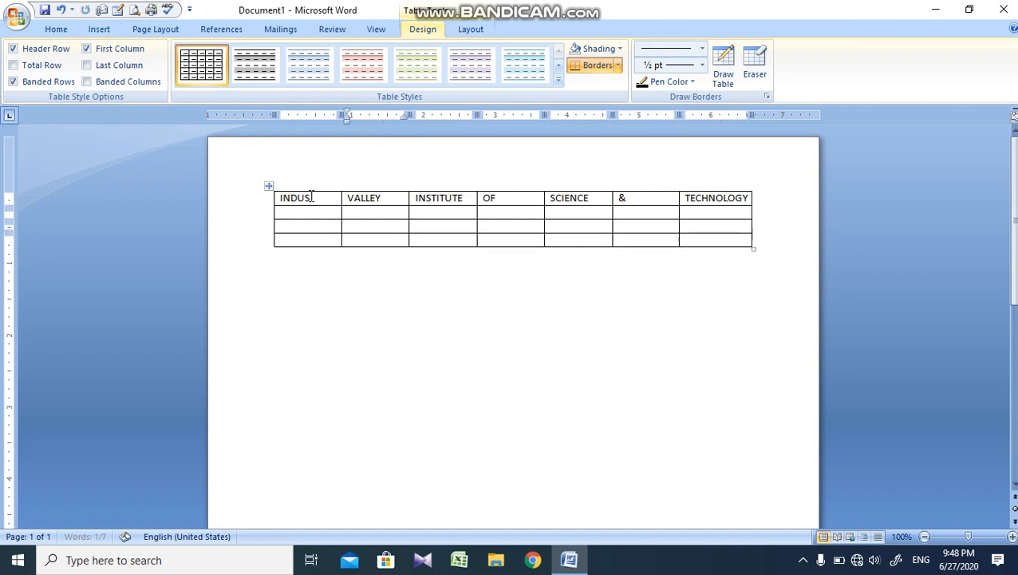
{"action": "key", "text": "Tab"}
{"action": "key", "text": "Tab"}
{"action": "key", "text": "Tab"}
{"action": "key", "text": "Tab"}
{"action": "key", "text": "Tab"}
{"action": "key", "text": "Tab"}
{"action": "key", "text": "Tab"}
{"action": "key", "text": "Tab"}
{"action": "key", "text": "Tab"}
{"action": "key", "text": "Tab"}
{"action": "key", "text": "Tab"}
{"action": "key", "text": "Tab"}
{"action": "key", "text": "Tab"}
{"action": "key", "text": "Tab"}
{"action": "key", "text": "Tab"}
{"action": "key", "text": "Tab"}
{"action": "key", "text": "Tab"}
{"action": "key", "text": "Tab"}
{"action": "key", "text": "Tab"}
{"action": "key", "text": "Tab"}
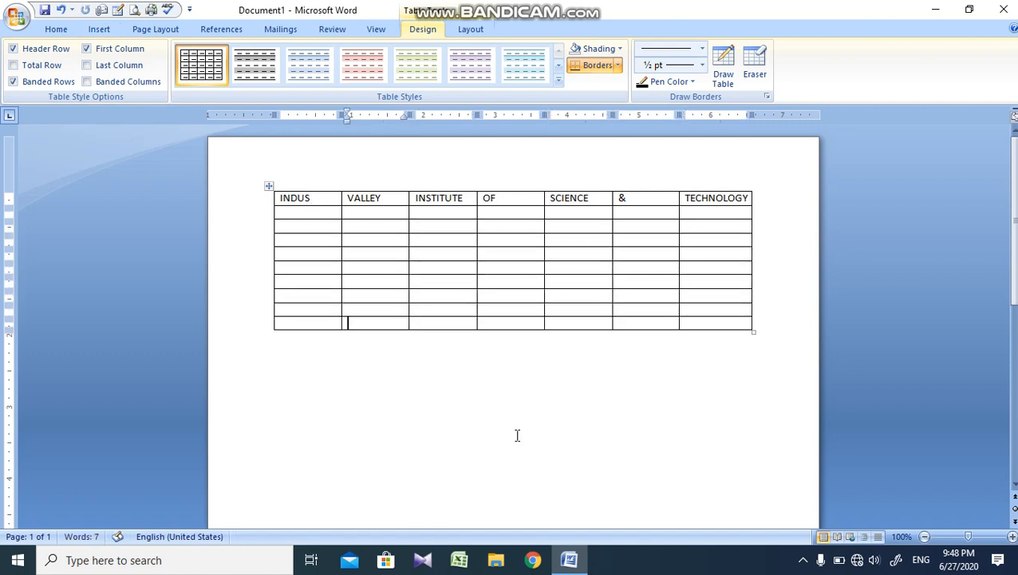
Step: Delete the whole converted table with its added rows from the document
{"action": "left_click", "coordinate": [515, 438]}
{"action": "key", "text": "ctrl+a"}
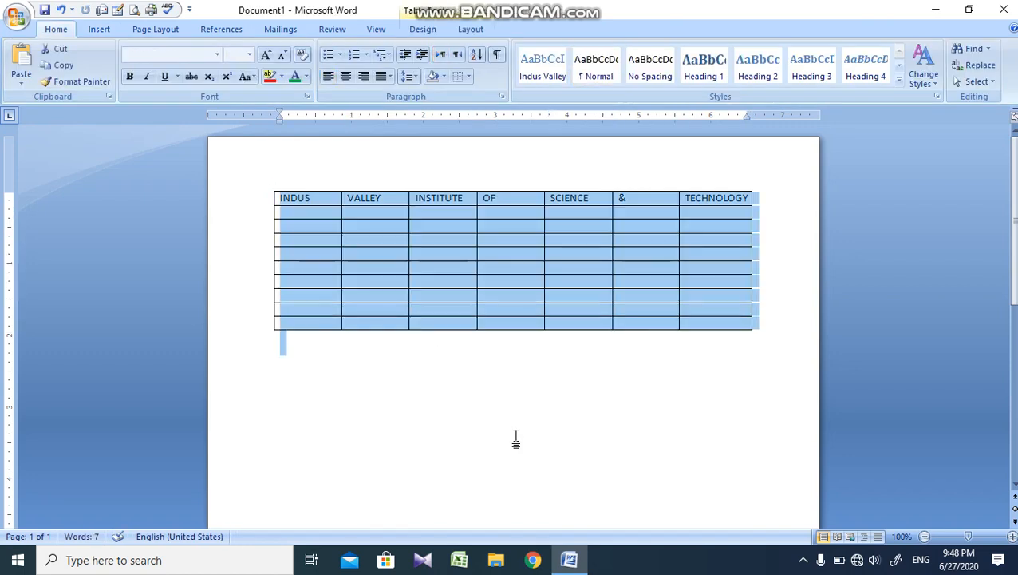
{"action": "key", "text": "Delete"}
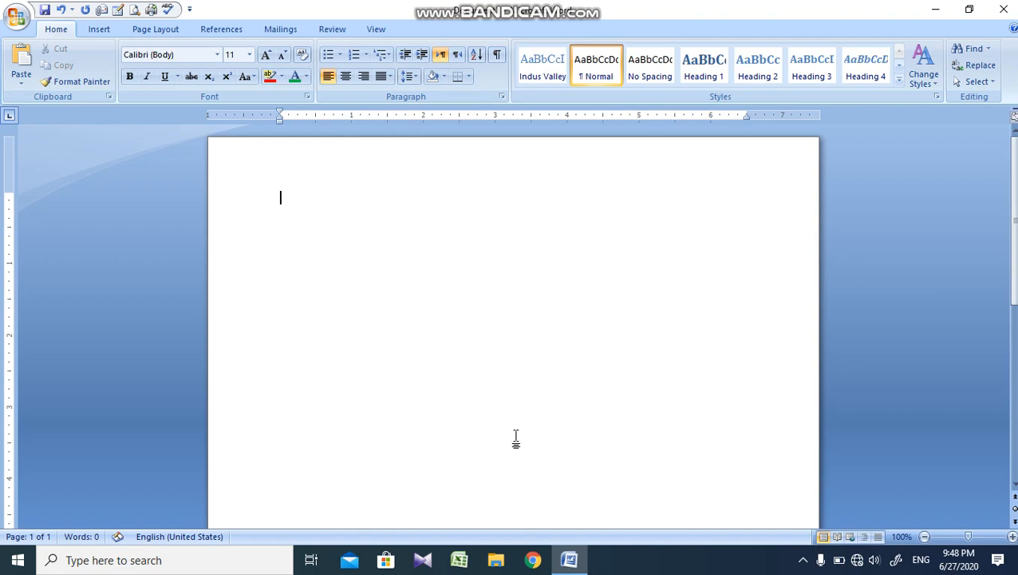
Step: Insert an embedded Excel spreadsheet into the empty document
{"action": "left_click", "coordinate": [101, 31]}
{"action": "left_click", "coordinate": [122, 74]}
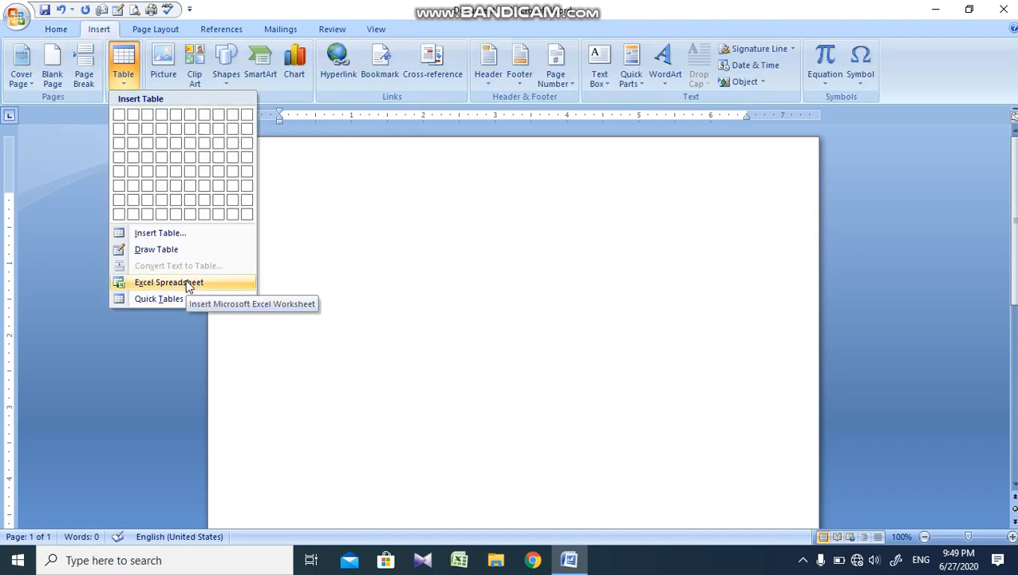
{"action": "left_click", "coordinate": [240, 284]}
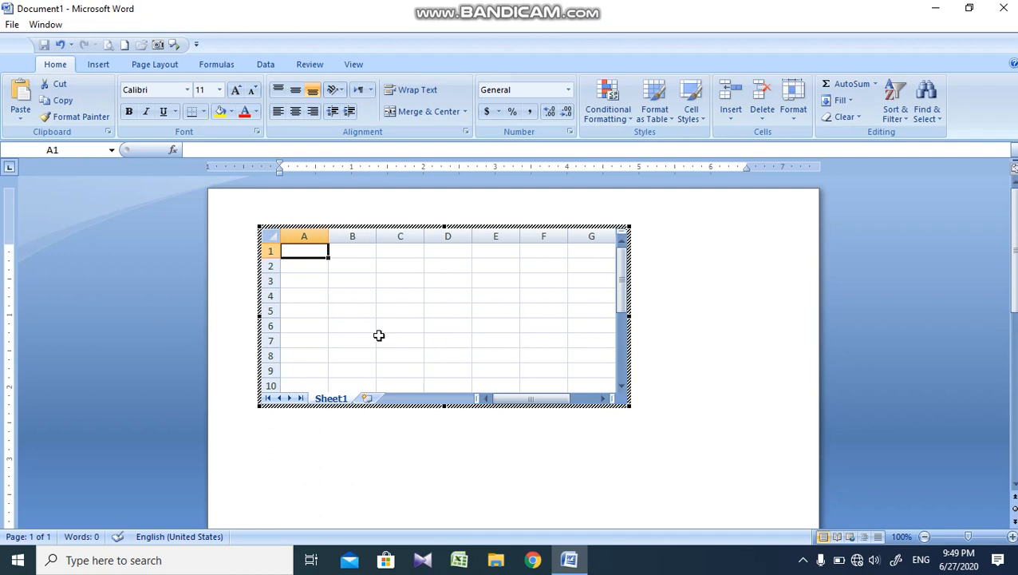
Step: Enter INDUS in cell B3 and VALLEY in cell C3, and leave the spreadsheet's editing mode
{"action": "left_click", "coordinate": [403, 304]}
{"action": "left_click", "coordinate": [354, 284]}
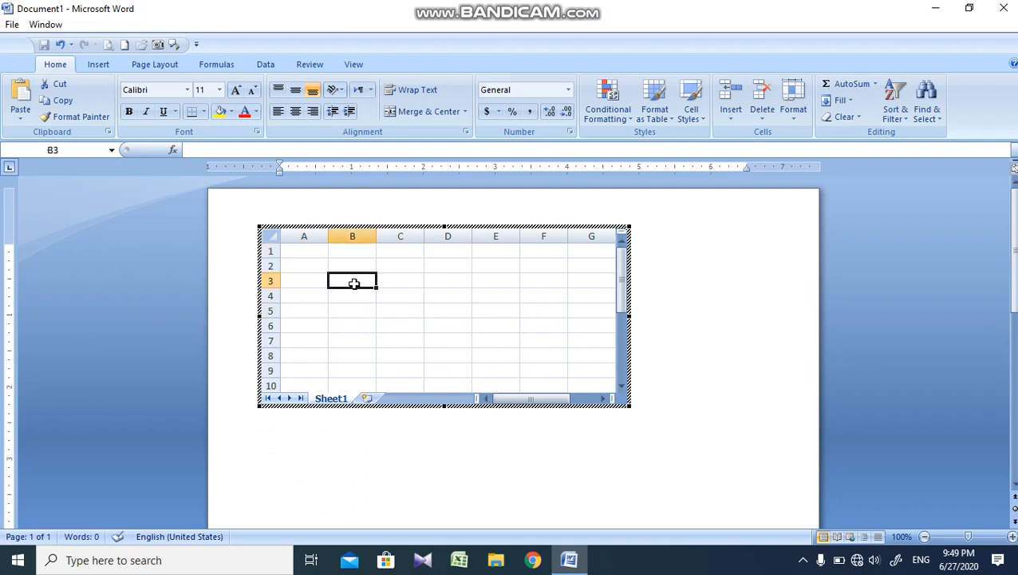
{"action": "type", "text": "INDUS"}
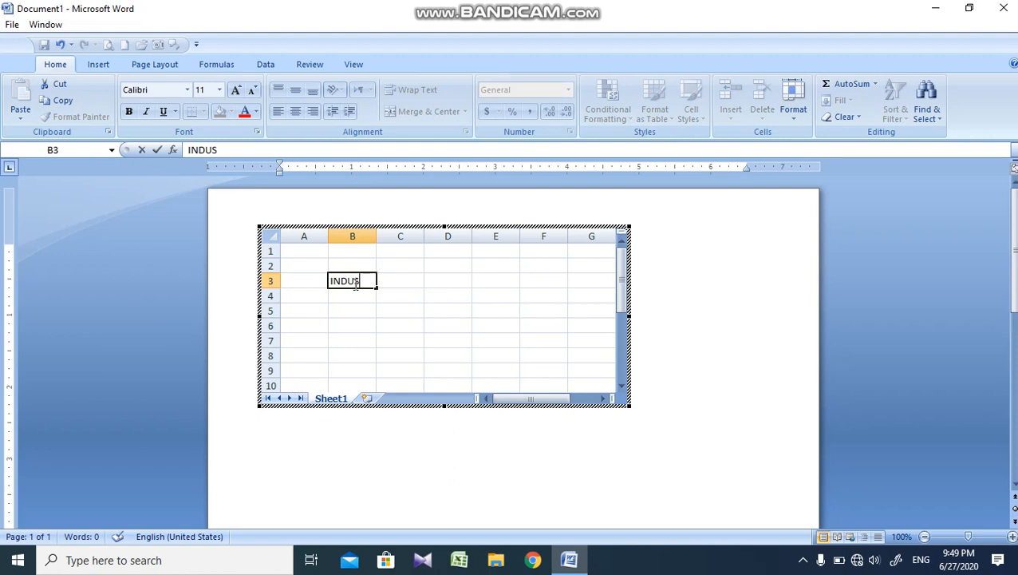
{"action": "key", "text": "Tab"}
{"action": "type", "text": "VALLE"}
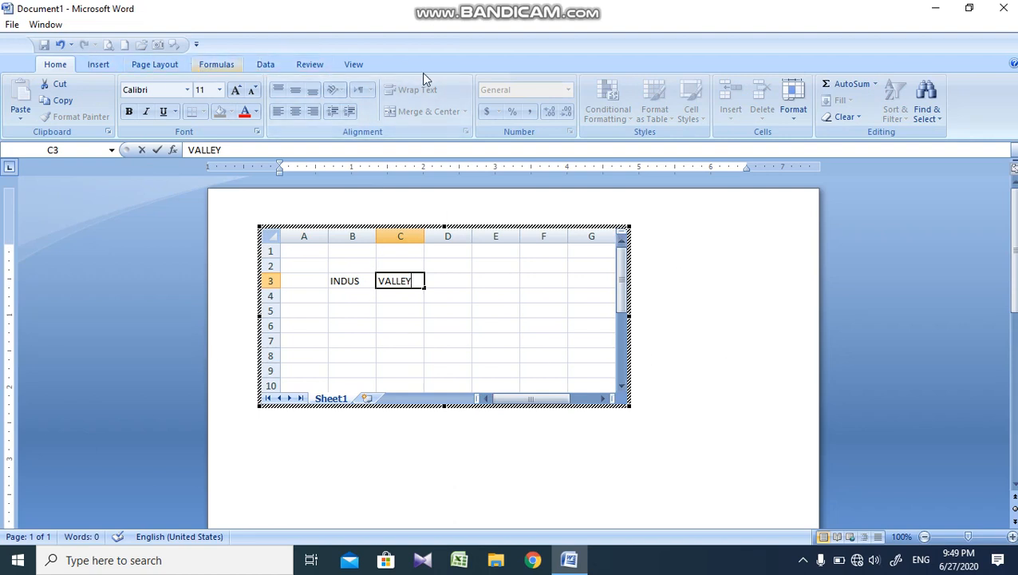
{"action": "left_click", "coordinate": [727, 241]}
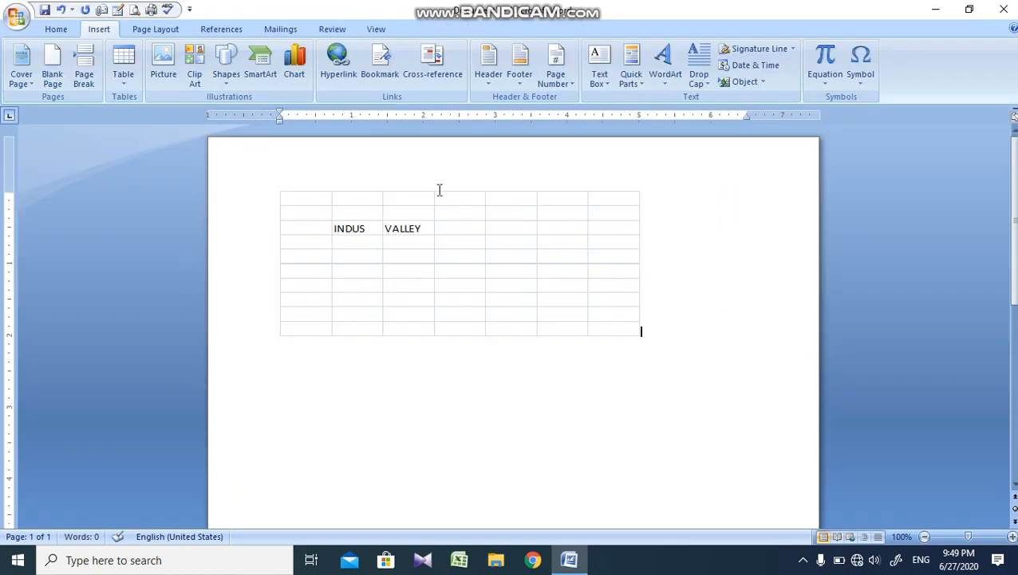
Step: Delete the embedded spreadsheet from the document
{"action": "key", "text": "ctrl+a"}
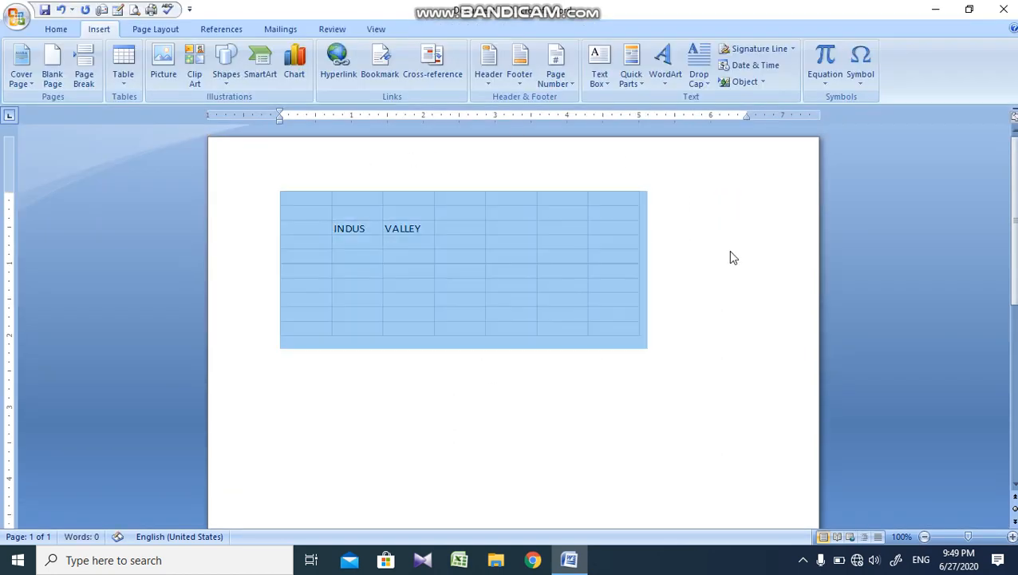
{"action": "key", "text": "Delete"}
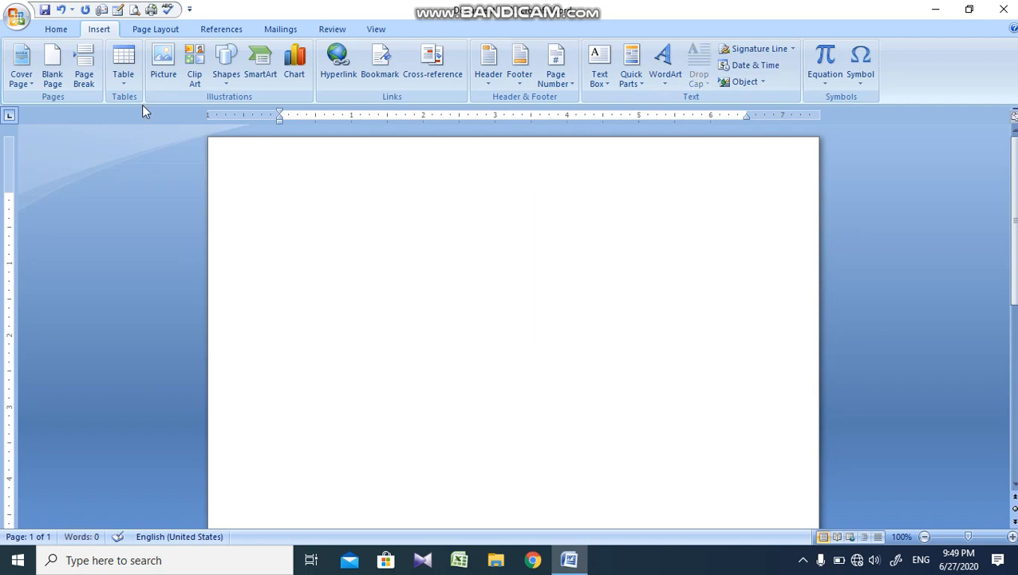
Step: Insert the built-in Tabular List quick table into the document
{"action": "left_click", "coordinate": [123, 76]}
{"action": "mouse_move", "coordinate": [188, 303]}
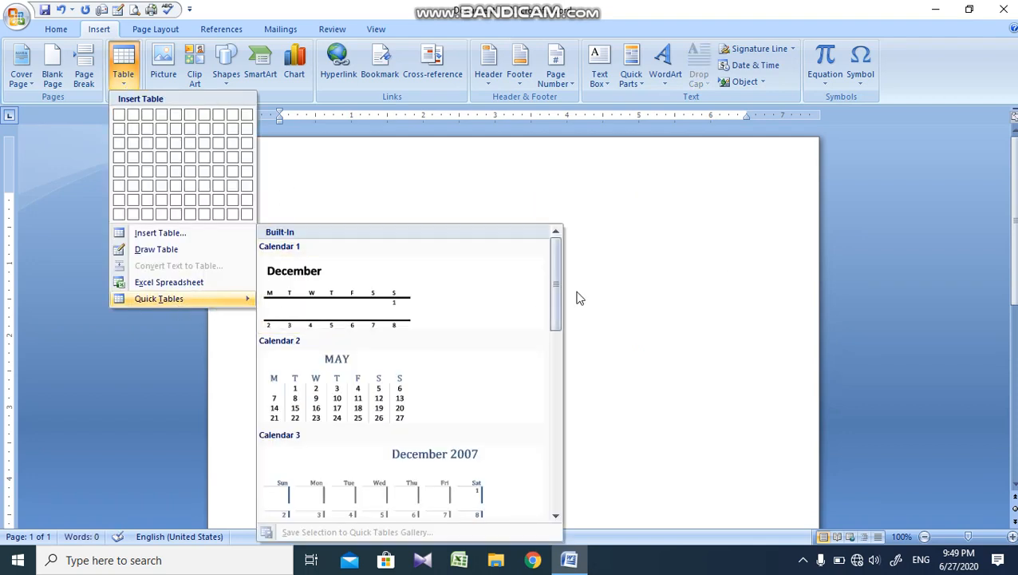
{"action": "left_click_drag", "start_coordinate": [555, 291], "coordinate": [561, 470]}
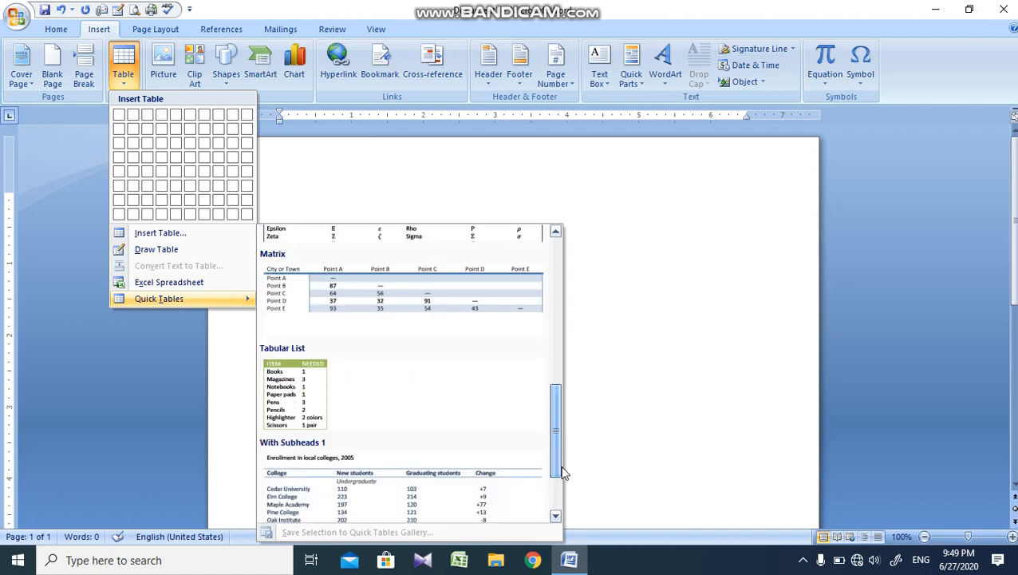
{"action": "left_click", "coordinate": [293, 380]}
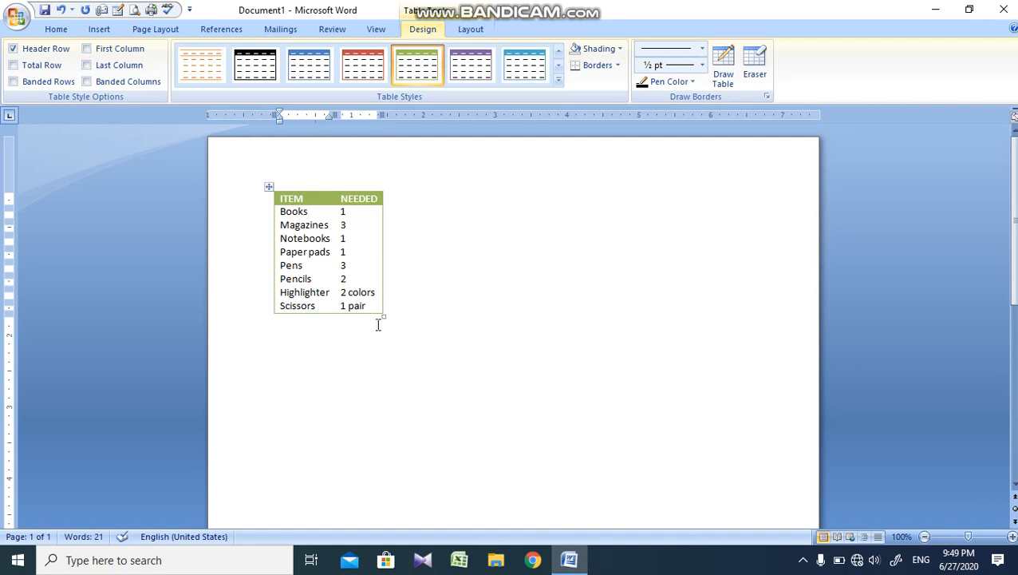
Step: Clear the Tabular List table's contents and remove the emptied table from the document
{"action": "left_click", "coordinate": [269, 190]}
{"action": "key", "text": "Delete"}
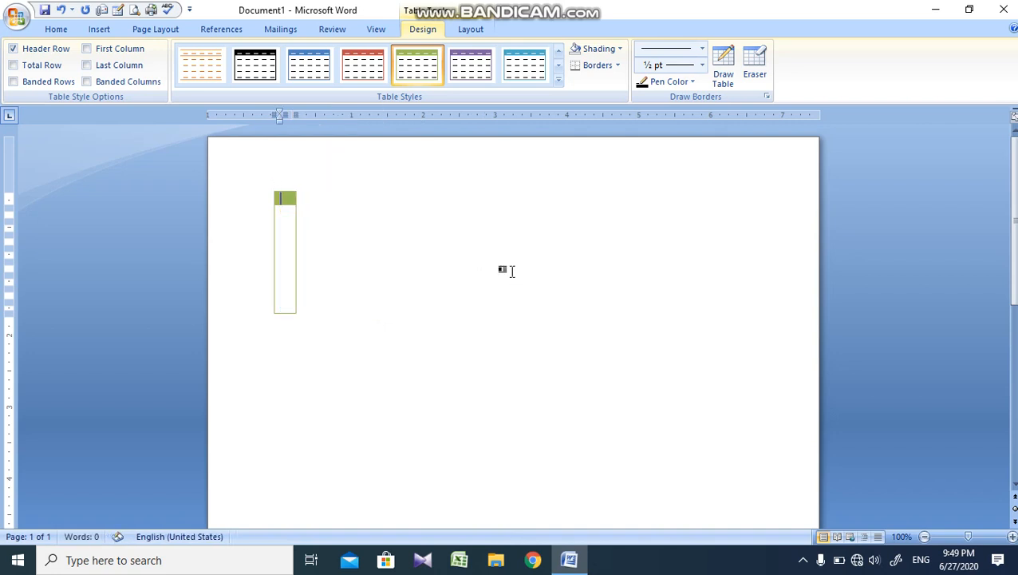
{"action": "key", "text": "ctrl+a"}
{"action": "key", "text": "Delete"}
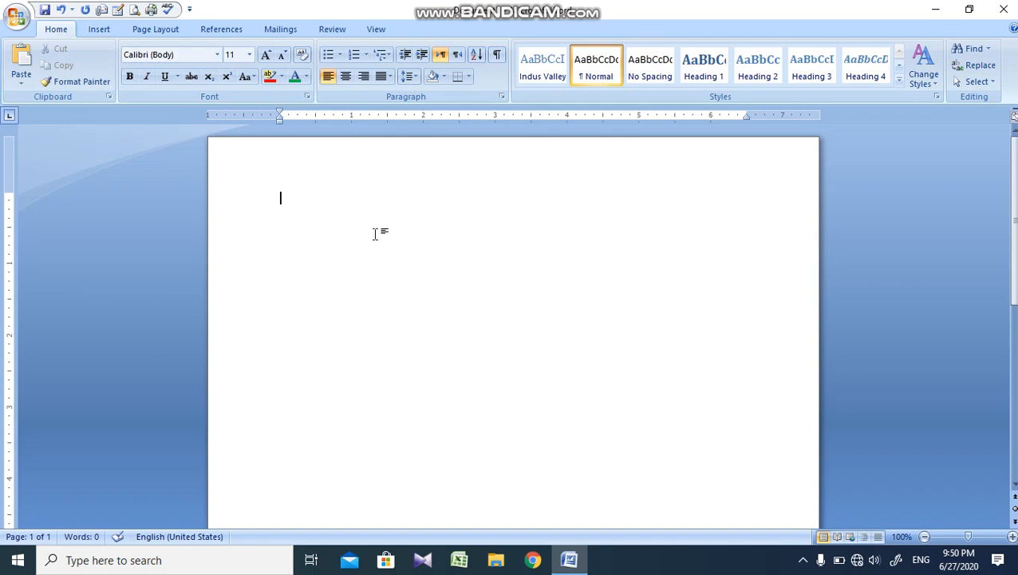
Step: Create a four-column, one-row table by writing a line of hyphens divided and enclosed by five plus signs
{"action": "type", "text": "+---------------------------------+"}
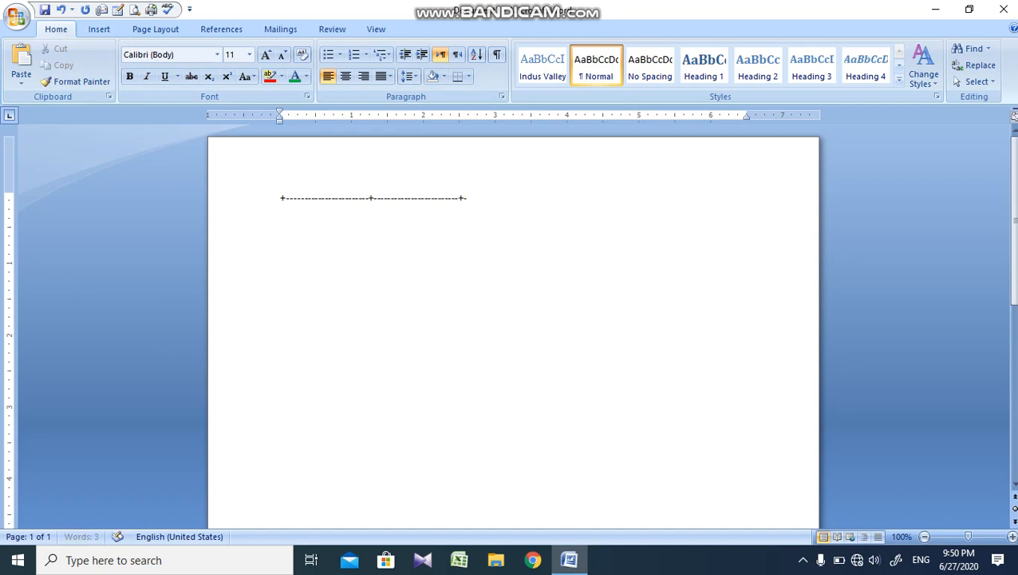
{"action": "type", "text": "-------------"}
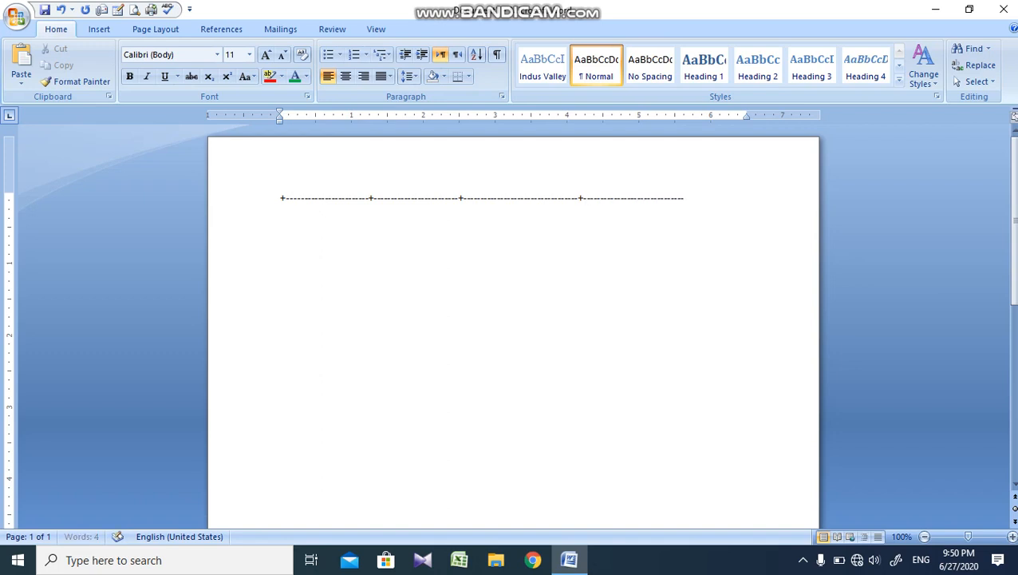
{"action": "type", "text": "-----------------------------+"}
{"action": "key", "text": "Return"}
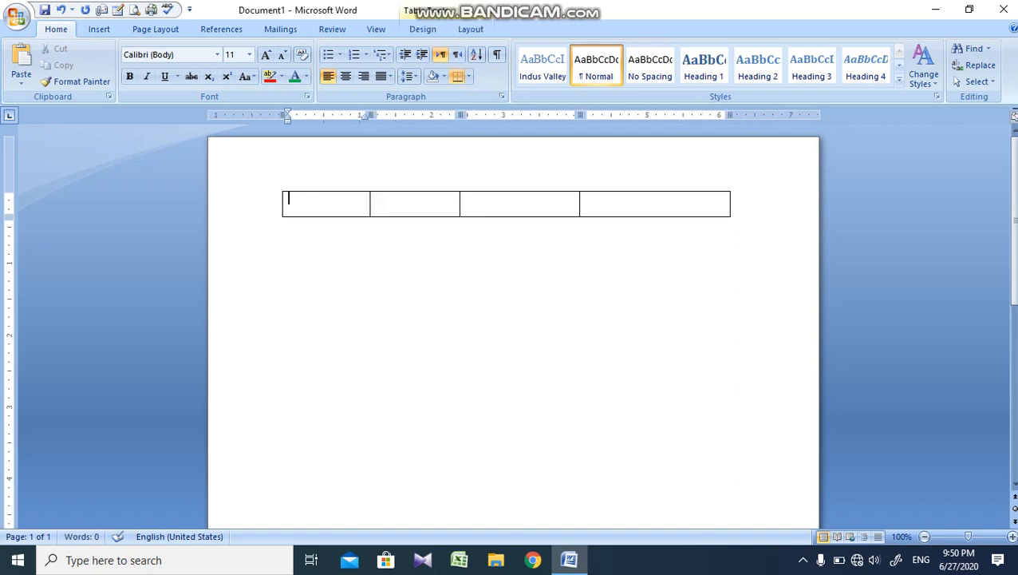
Step: Extend the four-column table with six more empty rows
{"action": "key", "text": "Tab"}
{"action": "key", "text": "Tab"}
{"action": "key", "text": "Tab"}
{"action": "key", "text": "Tab"}
{"action": "key", "text": "Tab"}
{"action": "key", "text": "Tab"}
{"action": "key", "text": "Tab"}
{"action": "key", "text": "Tab"}
{"action": "key", "text": "Tab"}
{"action": "key", "text": "Tab"}
{"action": "key", "text": "Tab"}
{"action": "key", "text": "Tab"}
{"action": "key", "text": "Tab"}
{"action": "key", "text": "Tab"}
{"action": "key", "text": "Tab"}
{"action": "key", "text": "Tab"}
{"action": "key", "text": "Tab"}
{"action": "key", "text": "Tab"}
{"action": "key", "text": "Tab"}
{"action": "key", "text": "Tab"}
{"action": "key", "text": "Tab"}
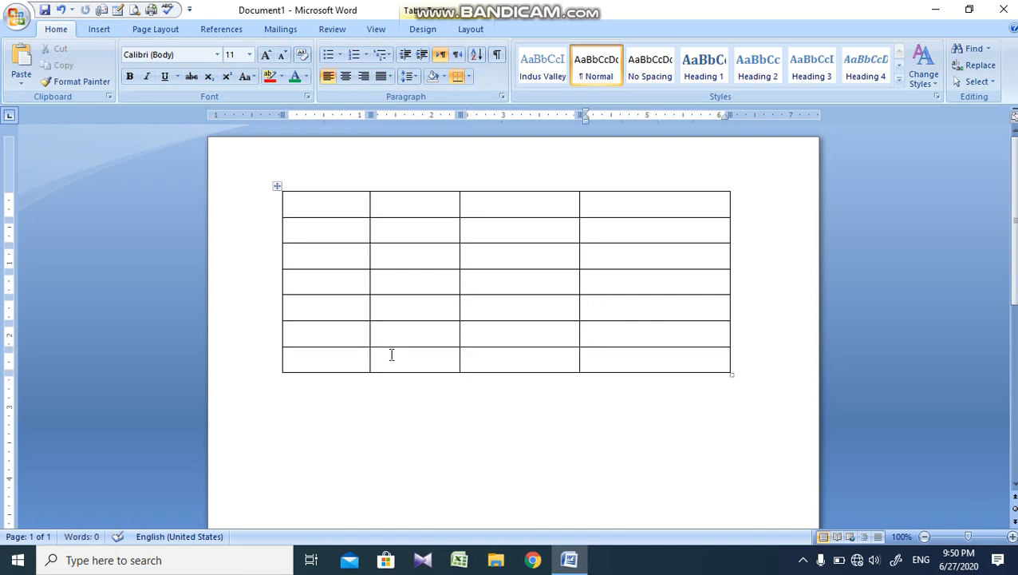
Step: Delete the seven-row table from the document and bring up the Insert commands
{"action": "key", "text": "ctrl+a"}
{"action": "key", "text": "BackSpace"}
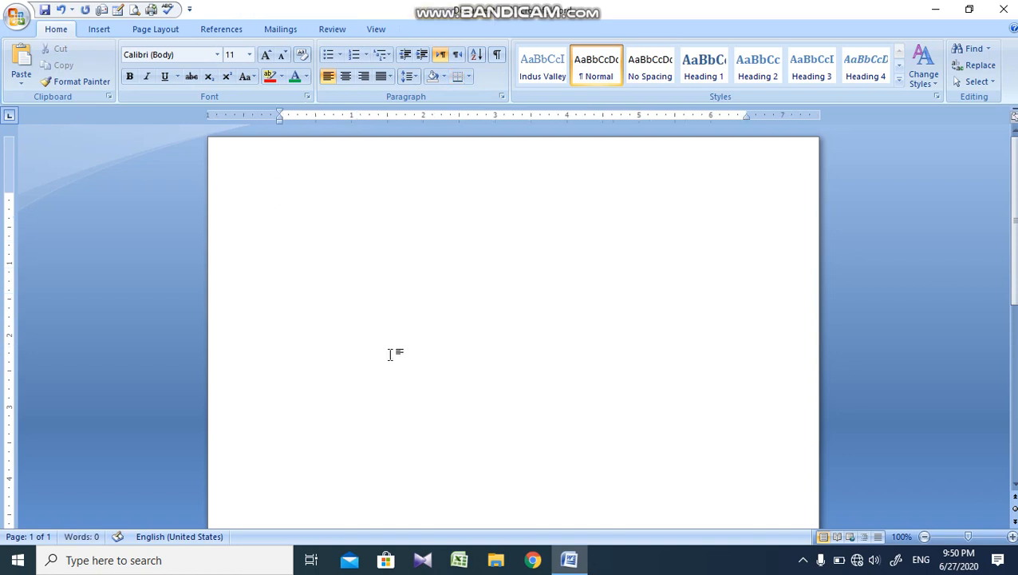
{"action": "left_click", "coordinate": [98, 29]}
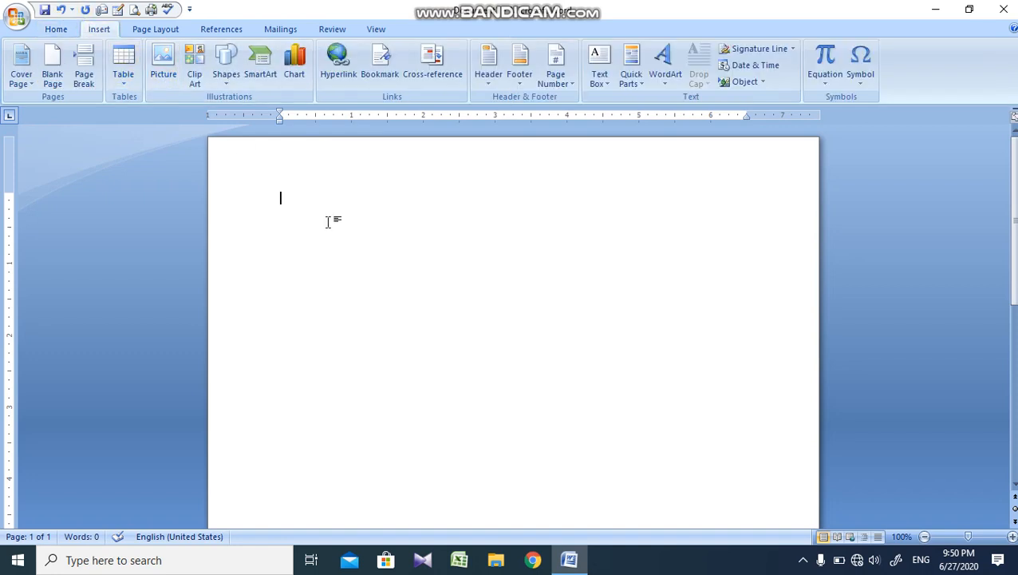
Step: Insert the Capture picture from the Pictures folder and shrink it to about 2.93" high by 5.5" wide
{"action": "left_click", "coordinate": [163, 60]}
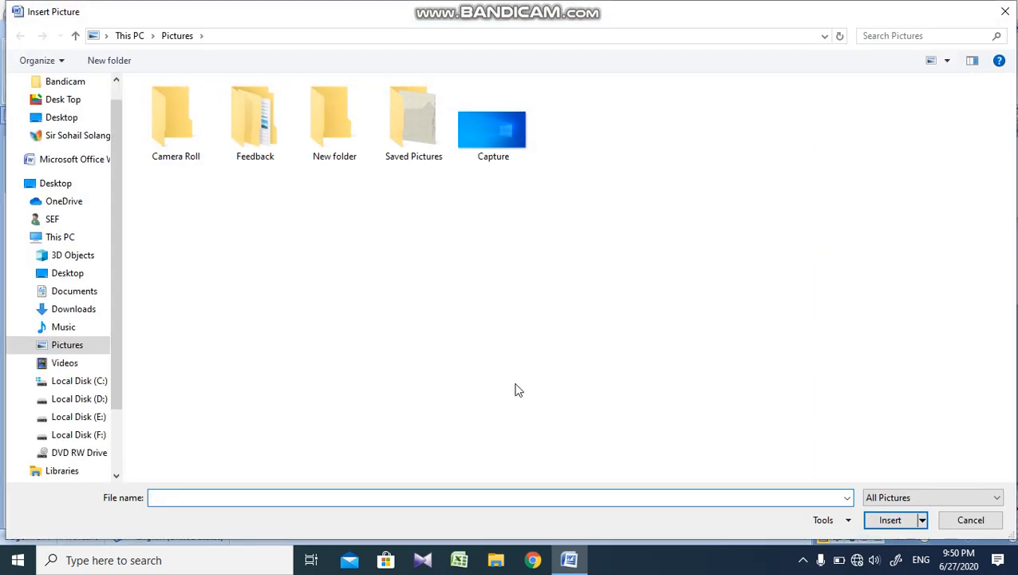
{"action": "left_click", "coordinate": [493, 156]}
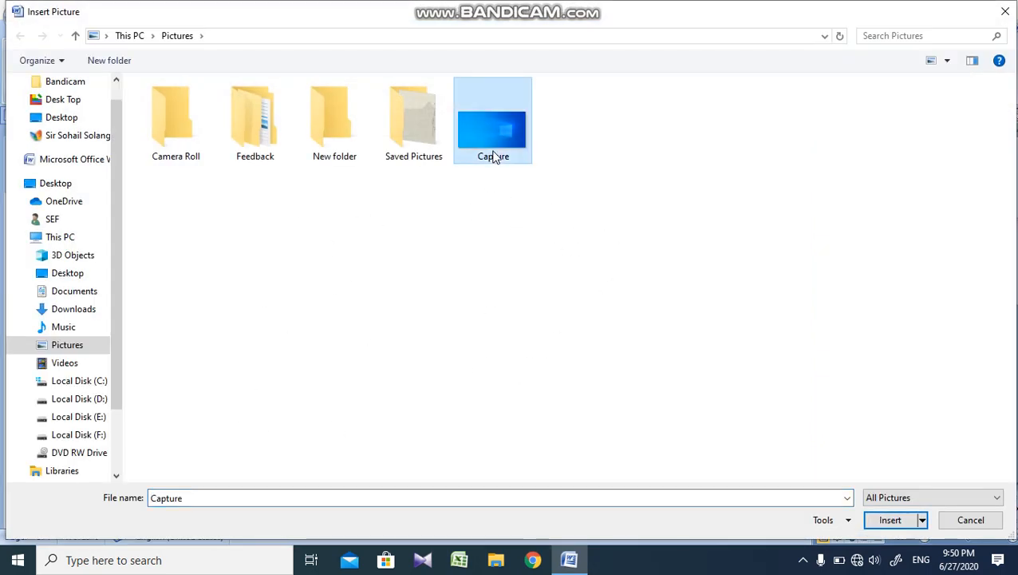
{"action": "left_click", "coordinate": [887, 520]}
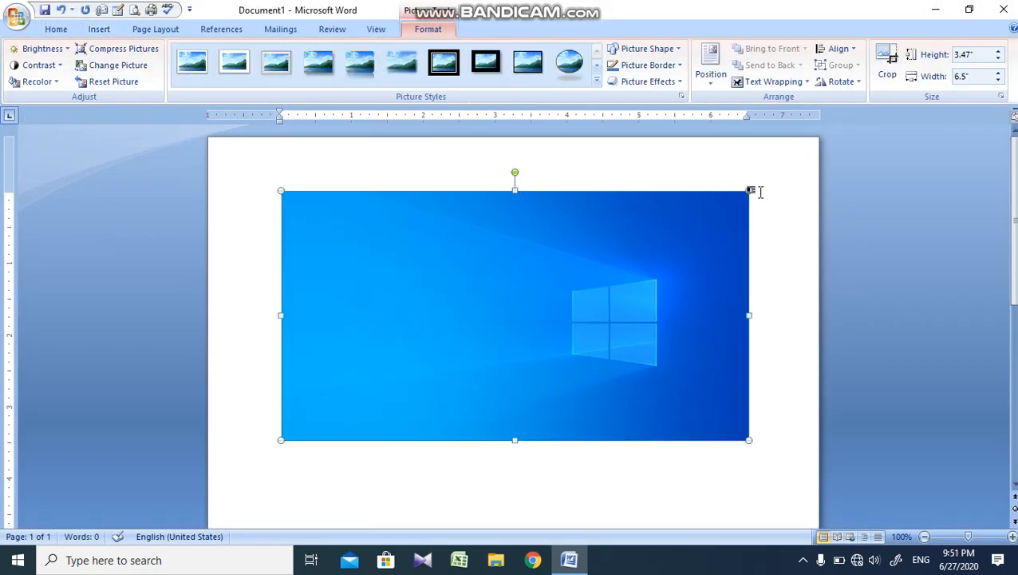
{"action": "left_click_drag", "start_coordinate": [750, 188], "coordinate": [659, 228]}
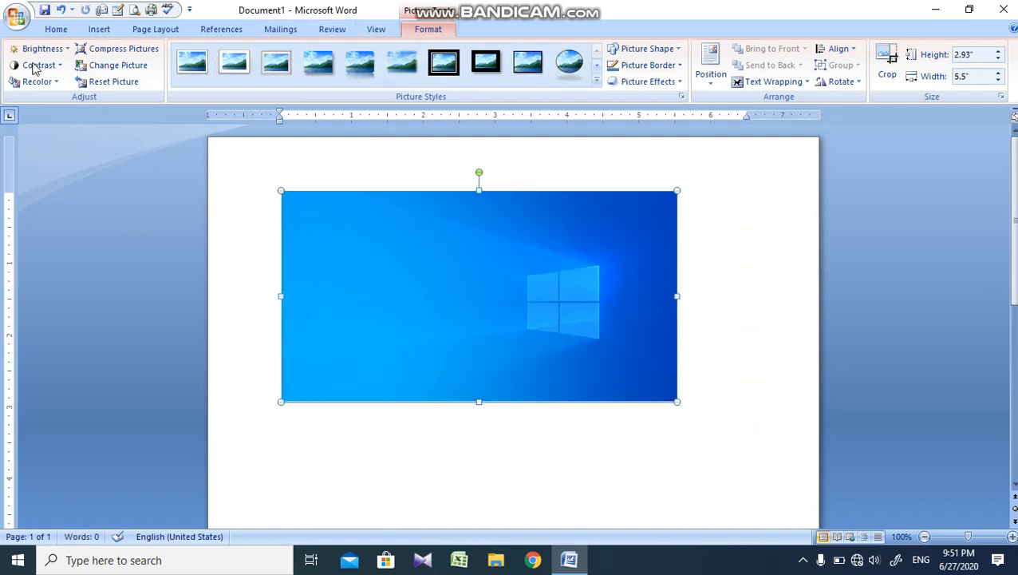
Step: Raise the inserted picture's brightness to +30 %, adjust its contrast and bring up the recolor options
{"action": "left_click", "coordinate": [57, 53]}
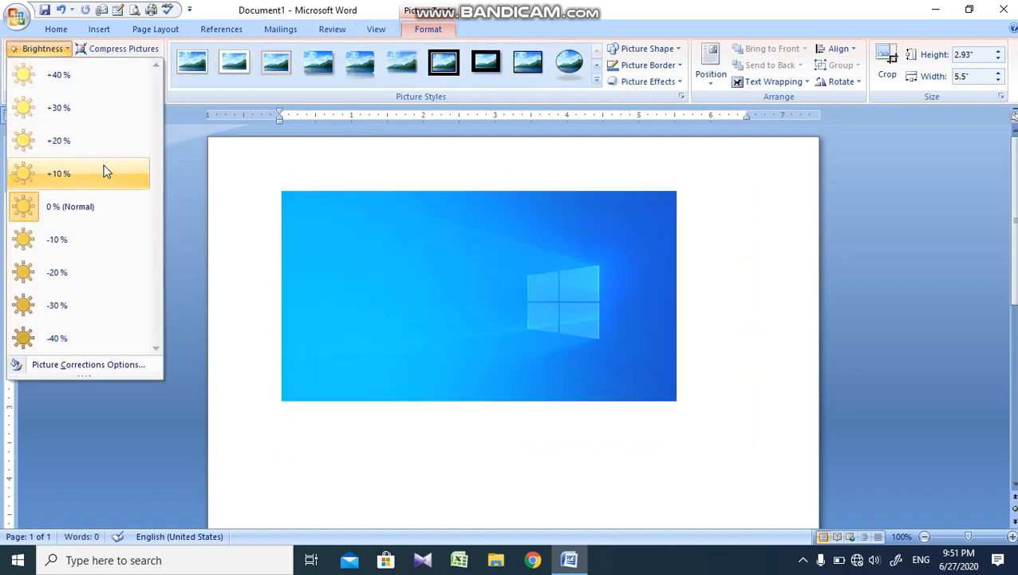
{"action": "left_click", "coordinate": [110, 122]}
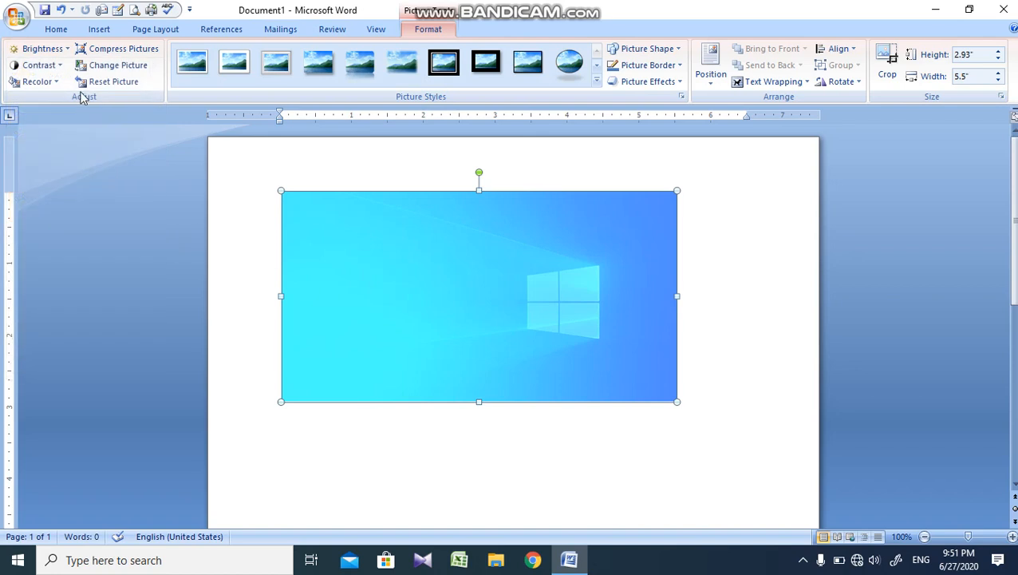
{"action": "left_click", "coordinate": [35, 65]}
{"action": "left_click", "coordinate": [83, 200]}
{"action": "left_click", "coordinate": [36, 81]}
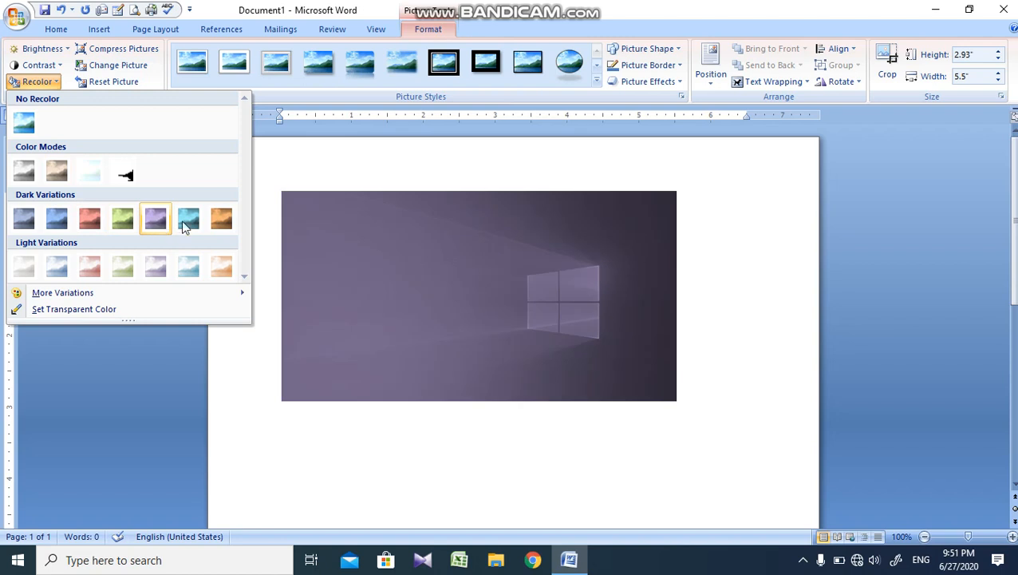
Step: Compress the document's pictures twice with the default settings, without limiting it to the selected picture
{"action": "left_click", "coordinate": [118, 51]}
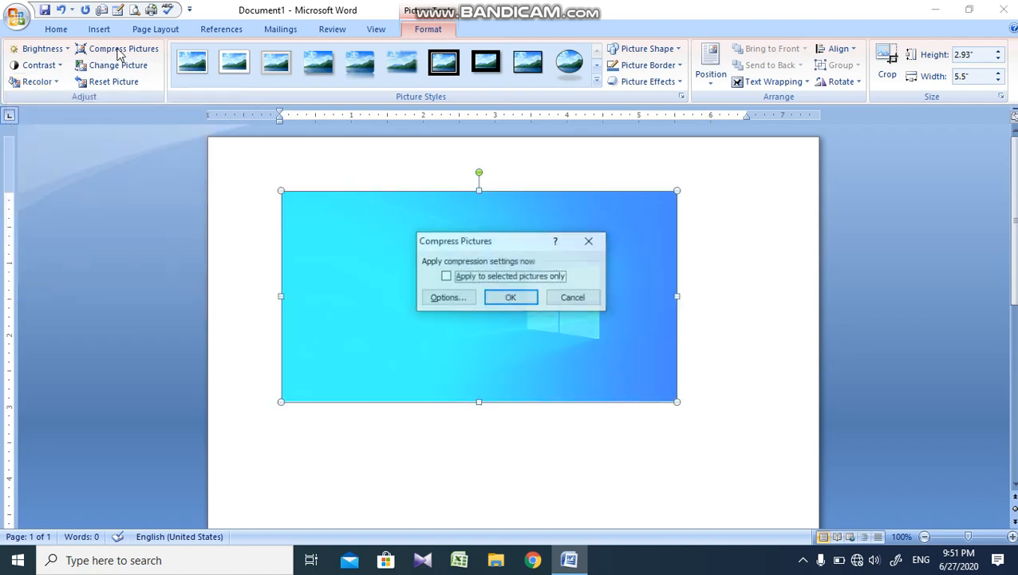
{"action": "left_click", "coordinate": [510, 297]}
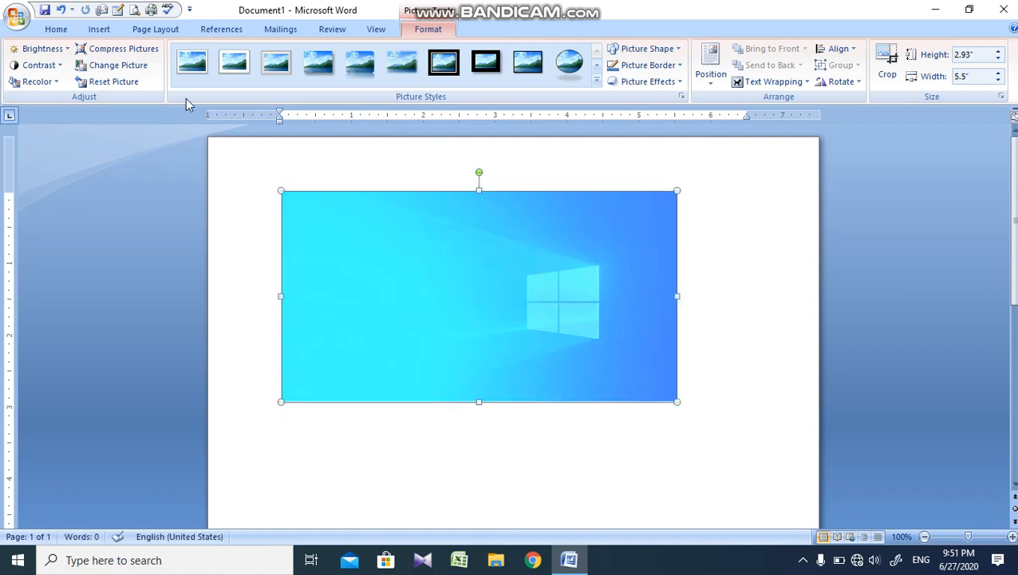
{"action": "left_click", "coordinate": [147, 52]}
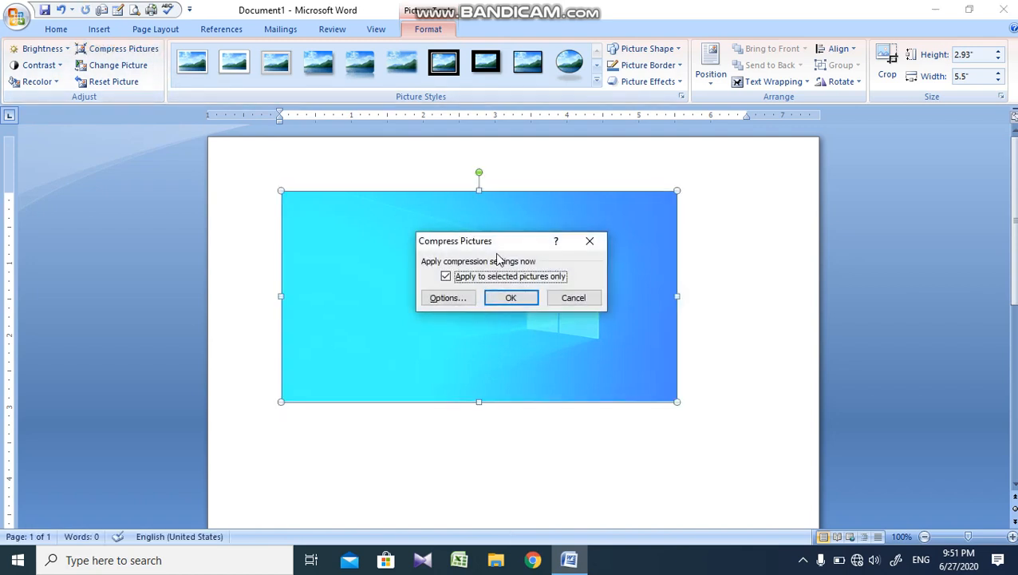
{"action": "left_click", "coordinate": [515, 297]}
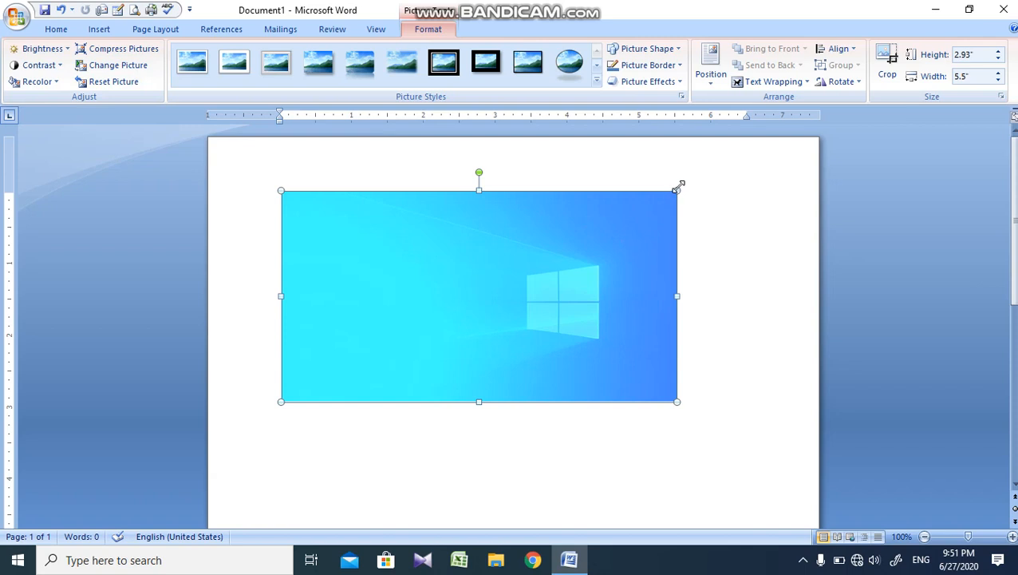
Step: Shrink the picture to about 1.89" high by 3.55" wide and replace it with Picture1 from Saved Pictures
{"action": "left_click_drag", "start_coordinate": [677, 188], "coordinate": [510, 267]}
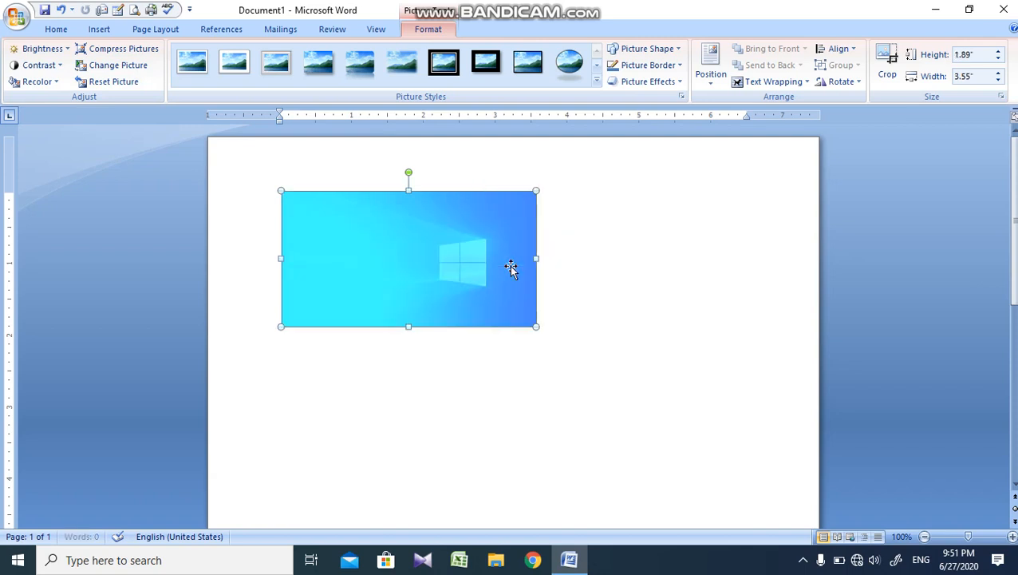
{"action": "left_click", "coordinate": [132, 64]}
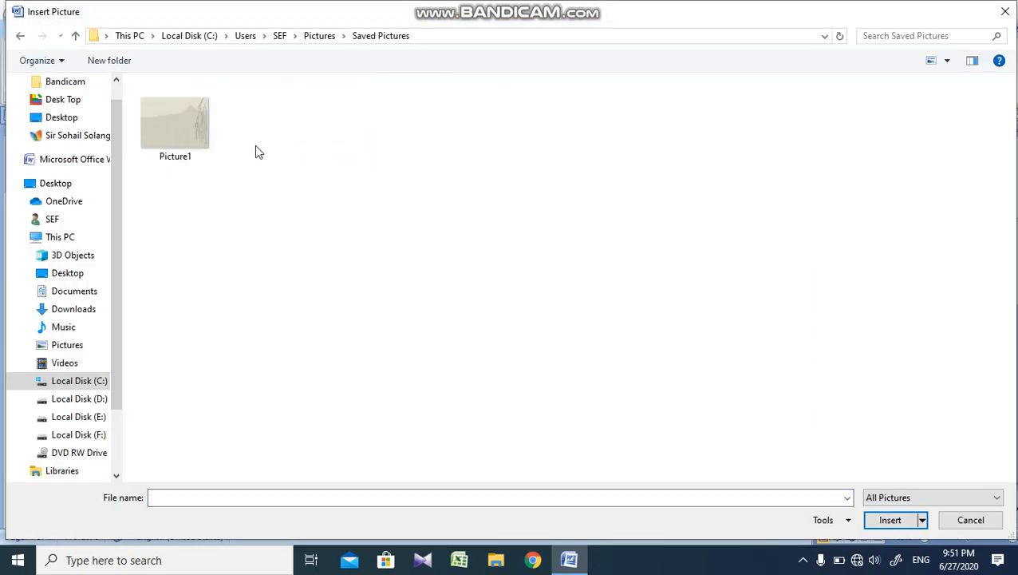
{"action": "double_click", "coordinate": [175, 145]}
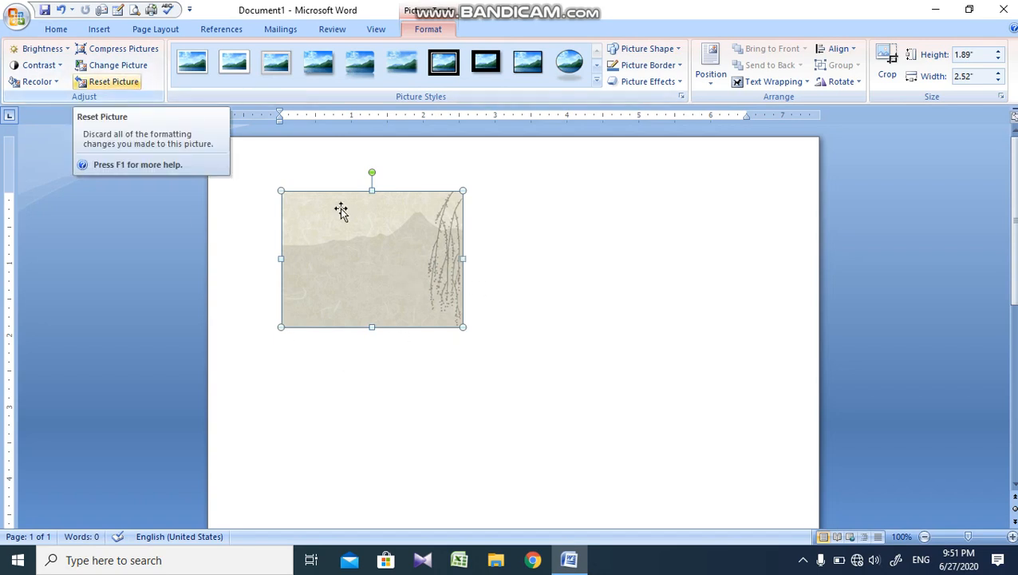
Step: Discard the picture's formatting changes and try a metal frame style before applying the rounded-rectangle metal frame style
{"action": "left_click", "coordinate": [118, 83]}
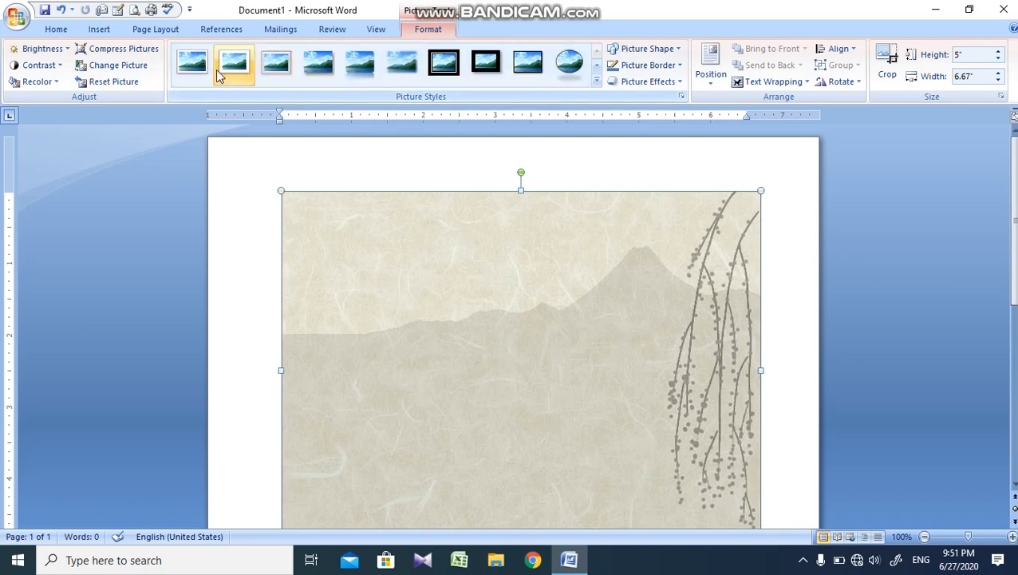
{"action": "left_click", "coordinate": [256, 63]}
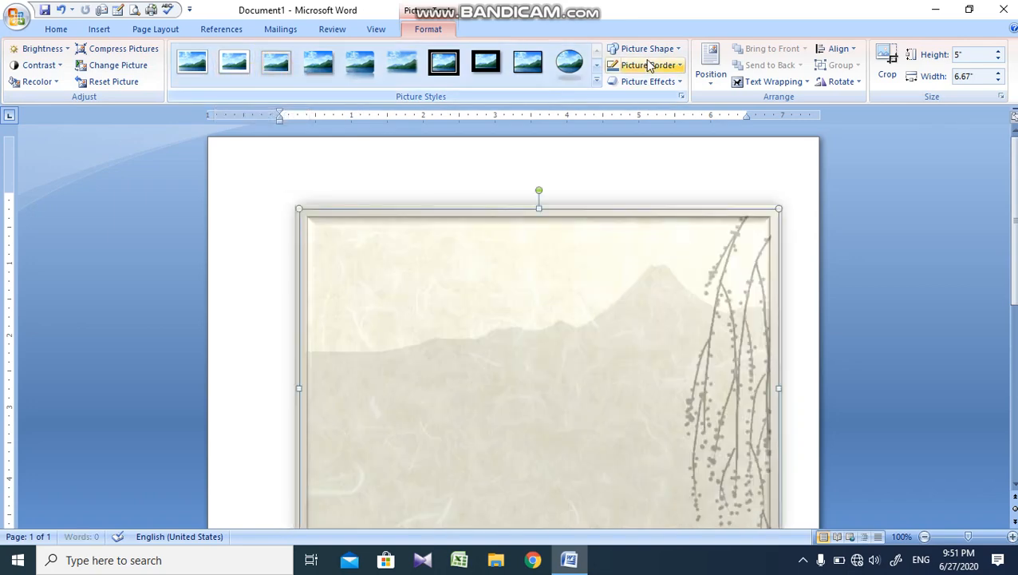
{"action": "left_click", "coordinate": [596, 80]}
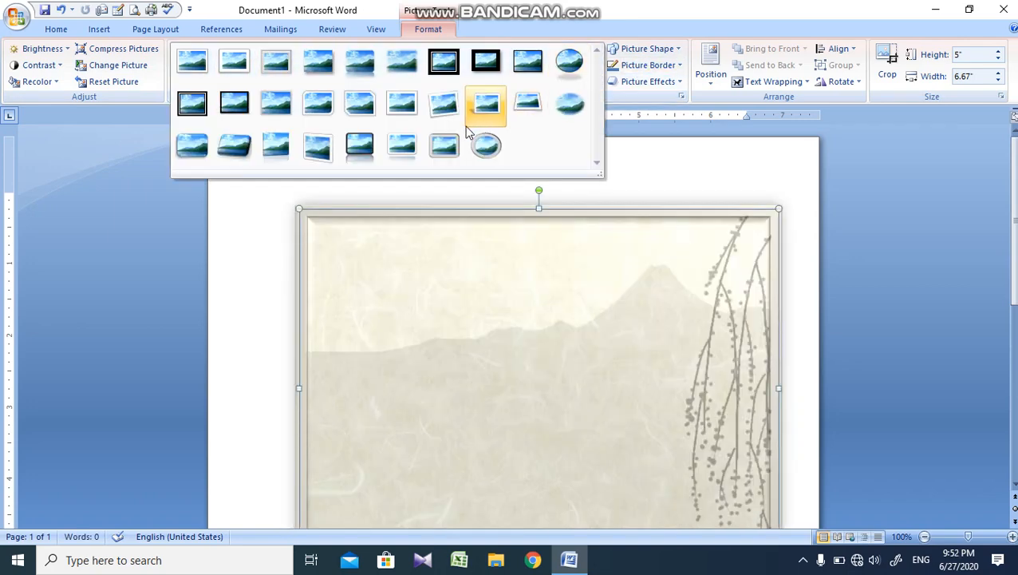
{"action": "left_click", "coordinate": [444, 145]}
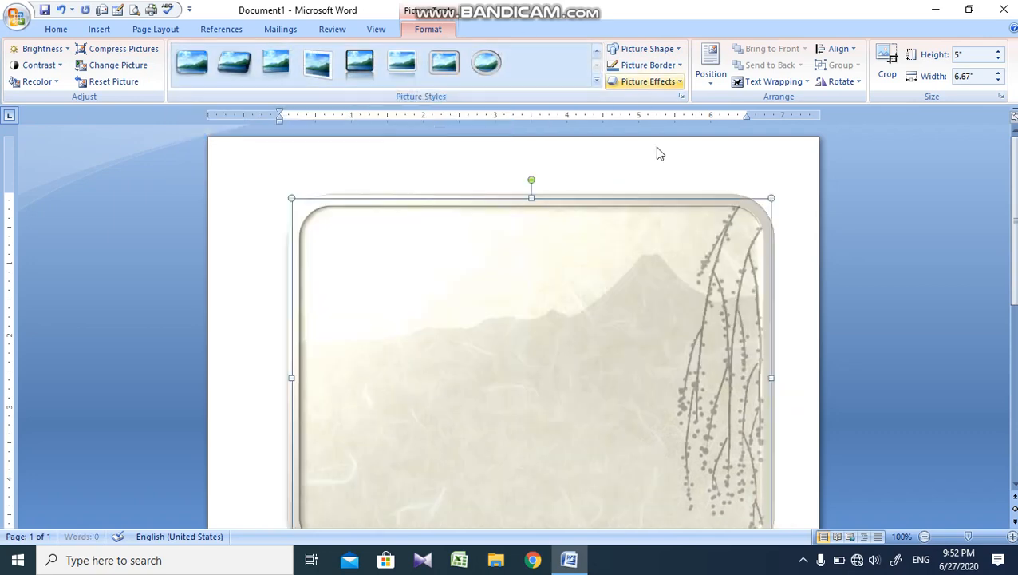
Step: Shrink the picture to about 3.56" by 4.74" and change its shape to a smiley face, an oval and finally a flowchart rectangle
{"action": "left_click_drag", "start_coordinate": [773, 199], "coordinate": [632, 383]}
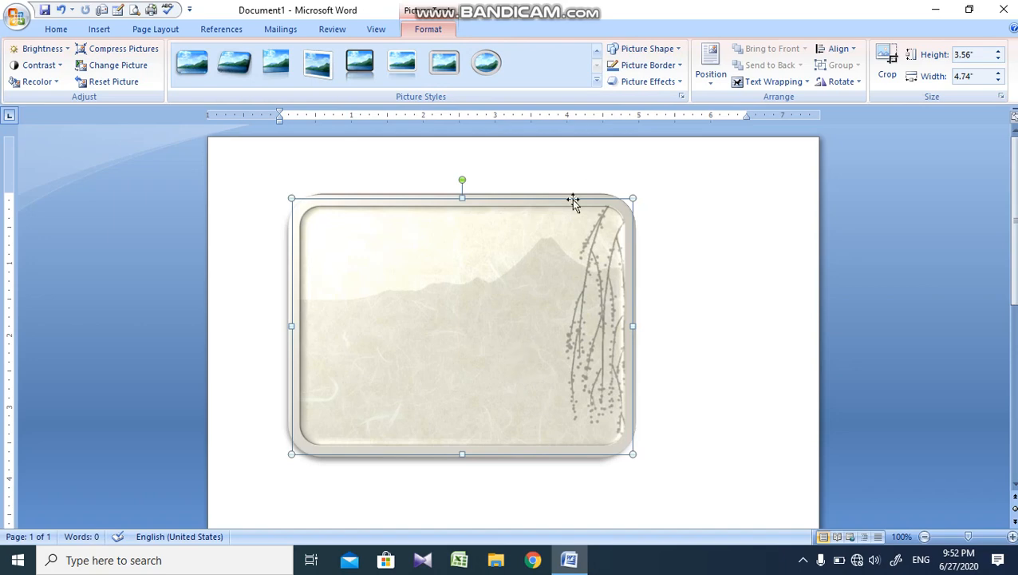
{"action": "left_click", "coordinate": [662, 58]}
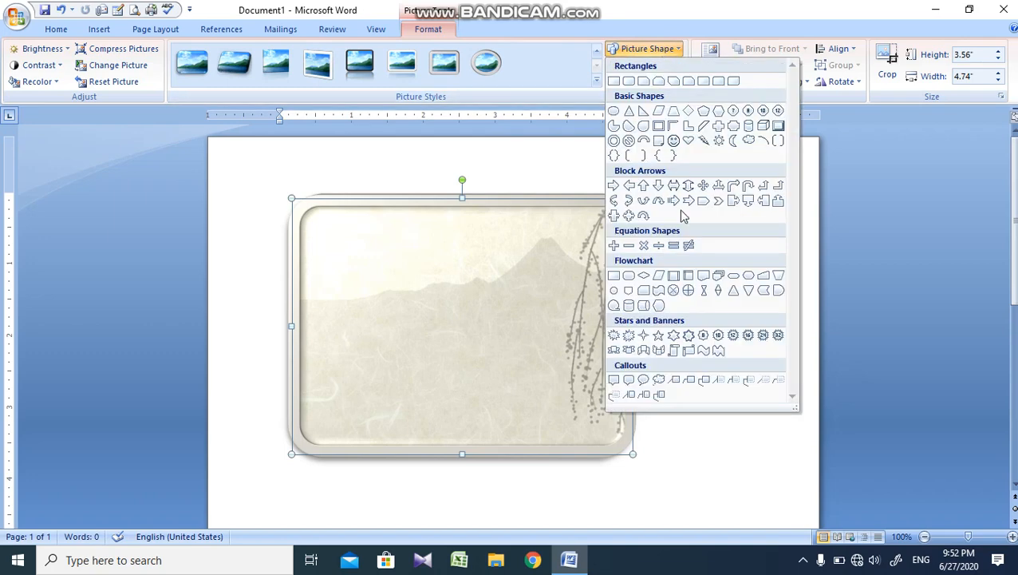
{"action": "left_click", "coordinate": [672, 142]}
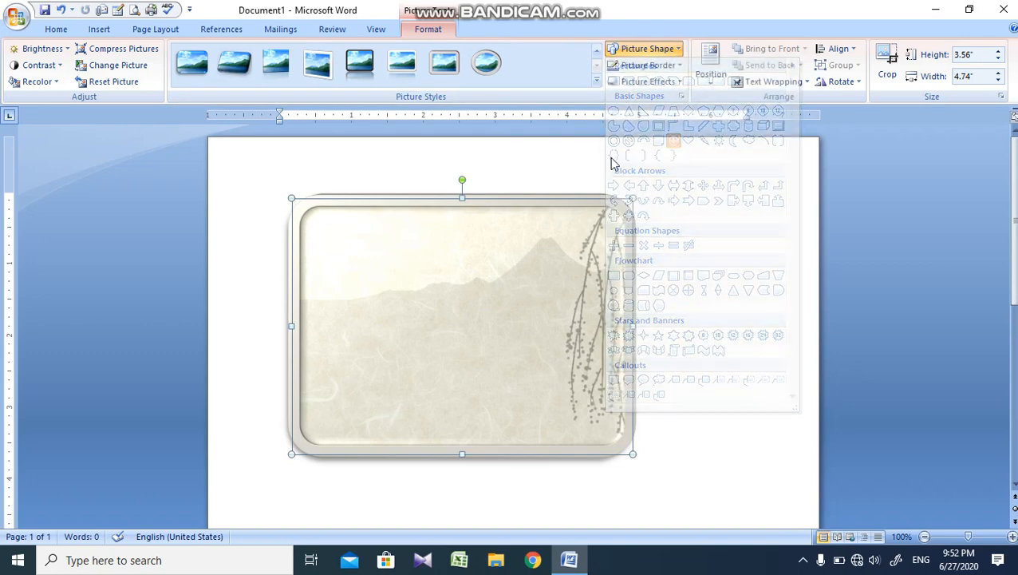
{"action": "left_click", "coordinate": [643, 48]}
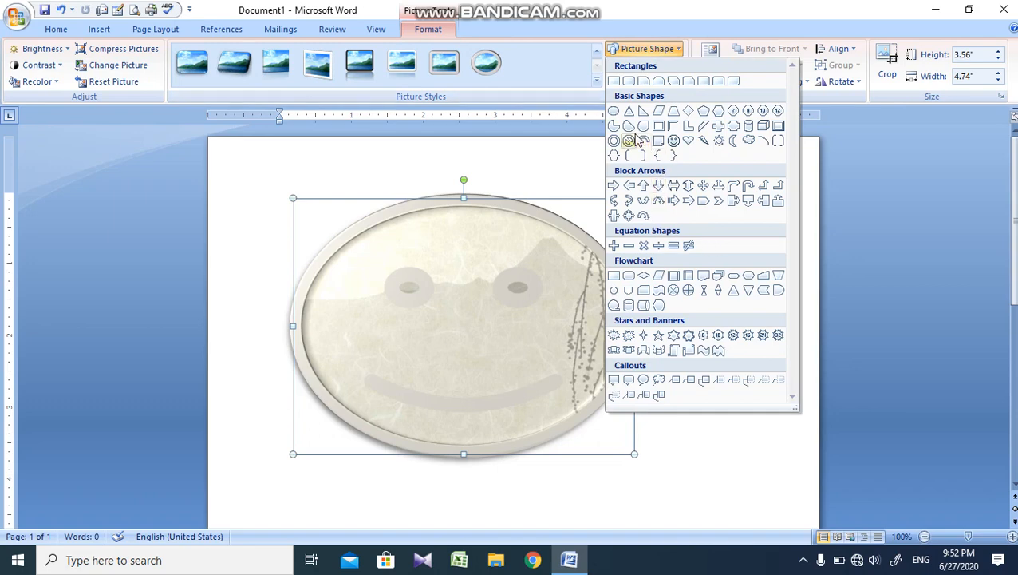
{"action": "left_click", "coordinate": [614, 112]}
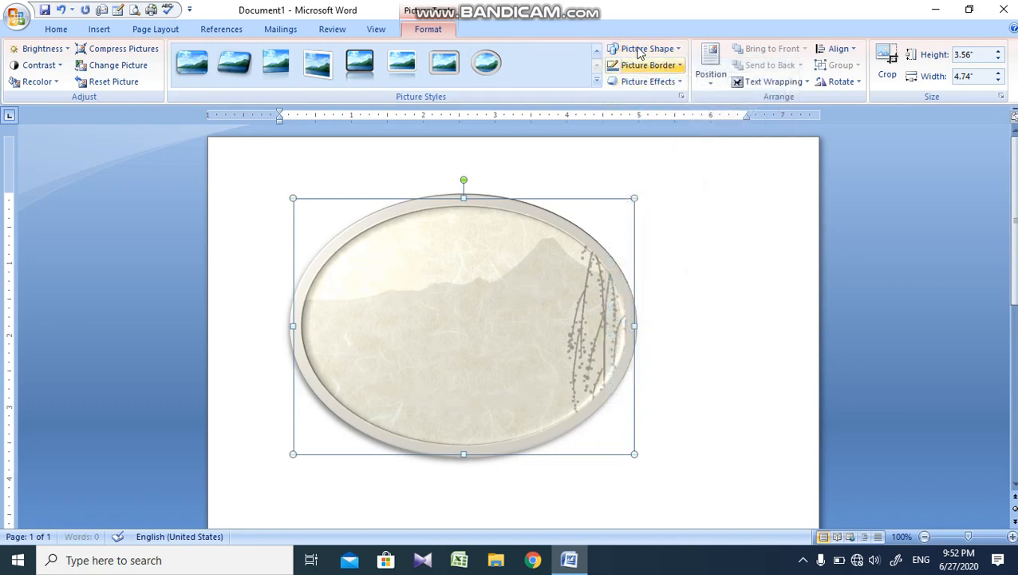
{"action": "left_click", "coordinate": [651, 48]}
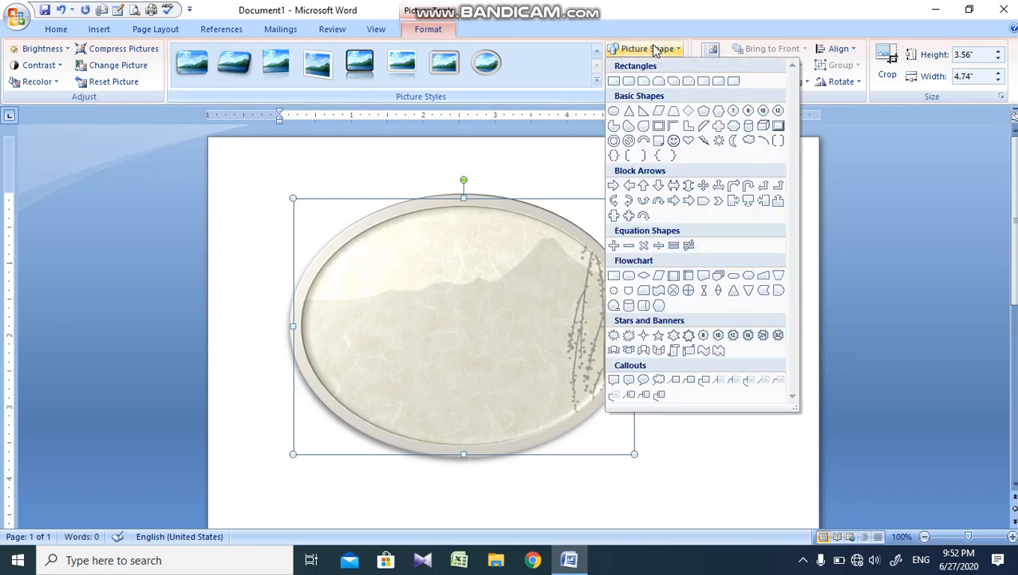
{"action": "left_click", "coordinate": [615, 275]}
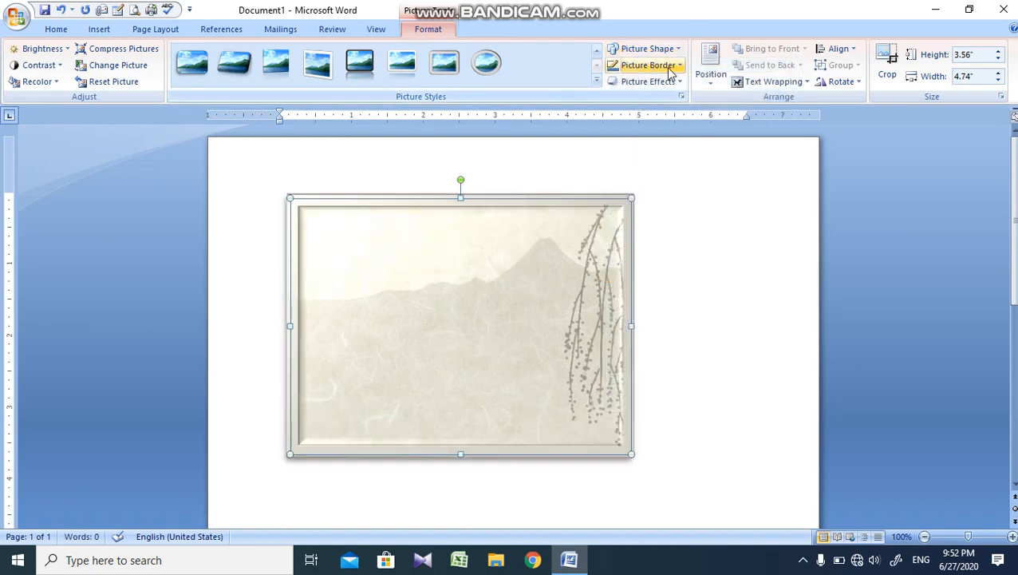
Step: Set the picture border's weight to 4½ pt and its dash style to square dots
{"action": "left_click", "coordinate": [670, 70]}
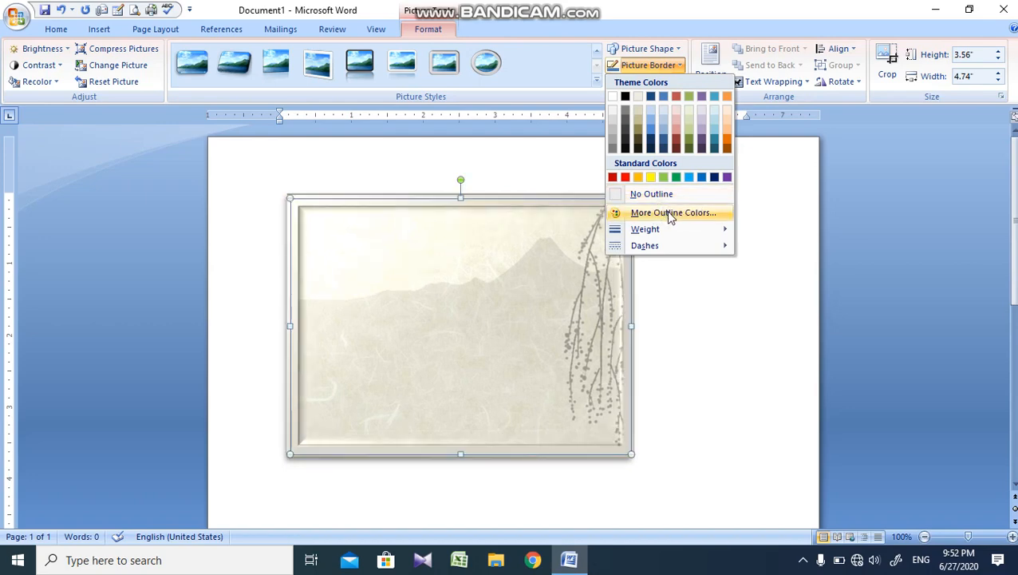
{"action": "mouse_move", "coordinate": [712, 230]}
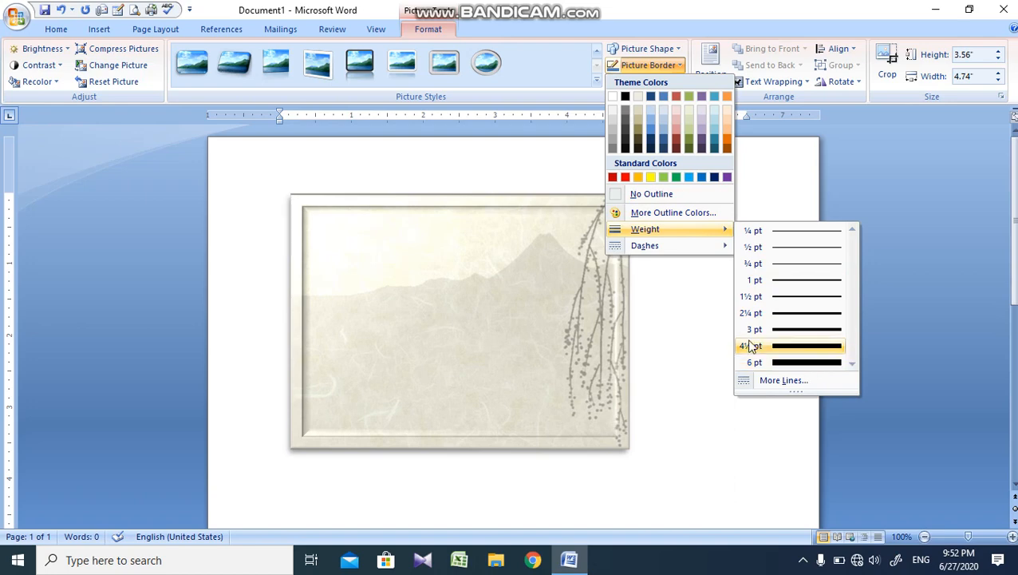
{"action": "mouse_move", "coordinate": [675, 247]}
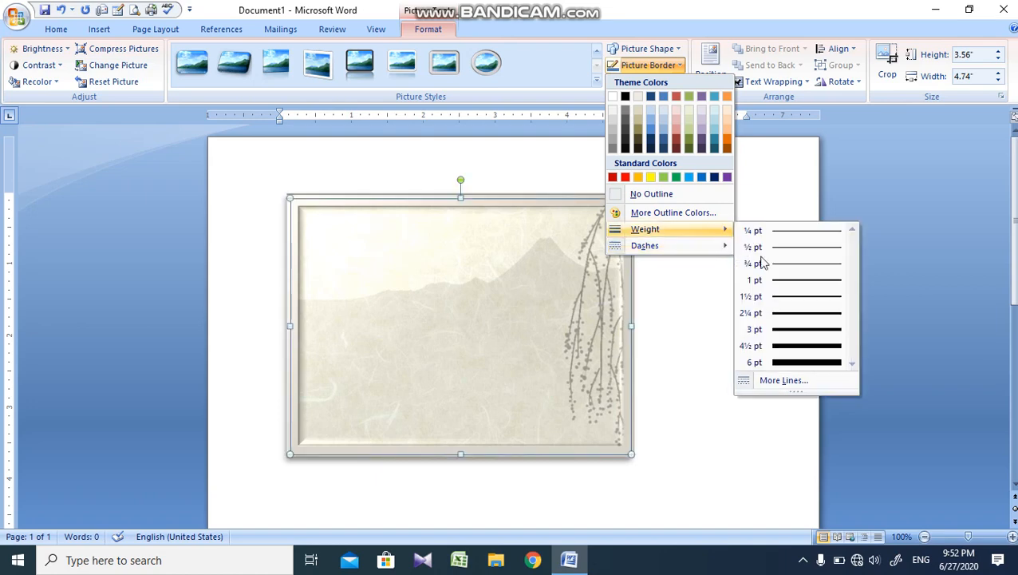
{"action": "left_click", "coordinate": [798, 349]}
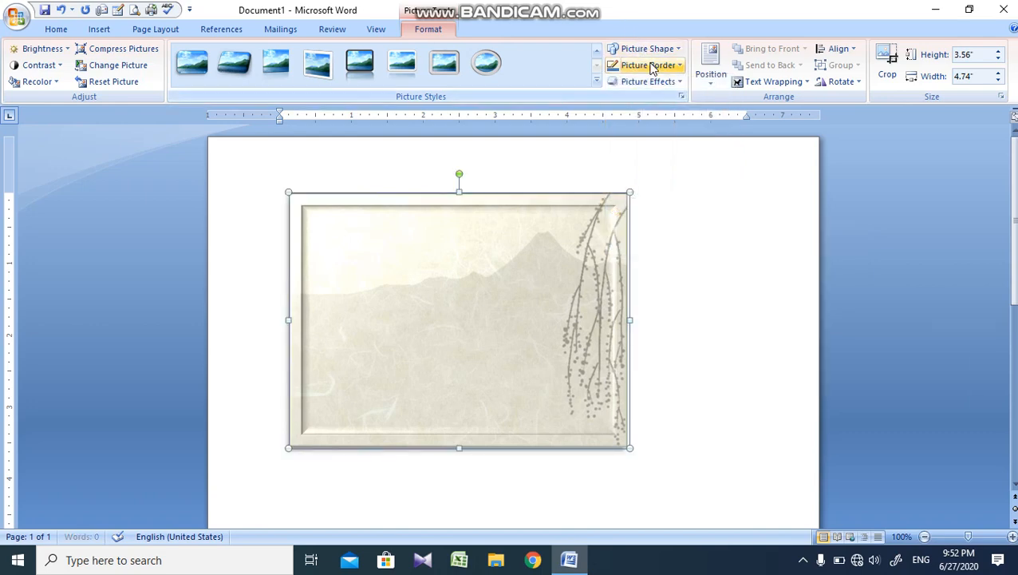
{"action": "left_click", "coordinate": [643, 65]}
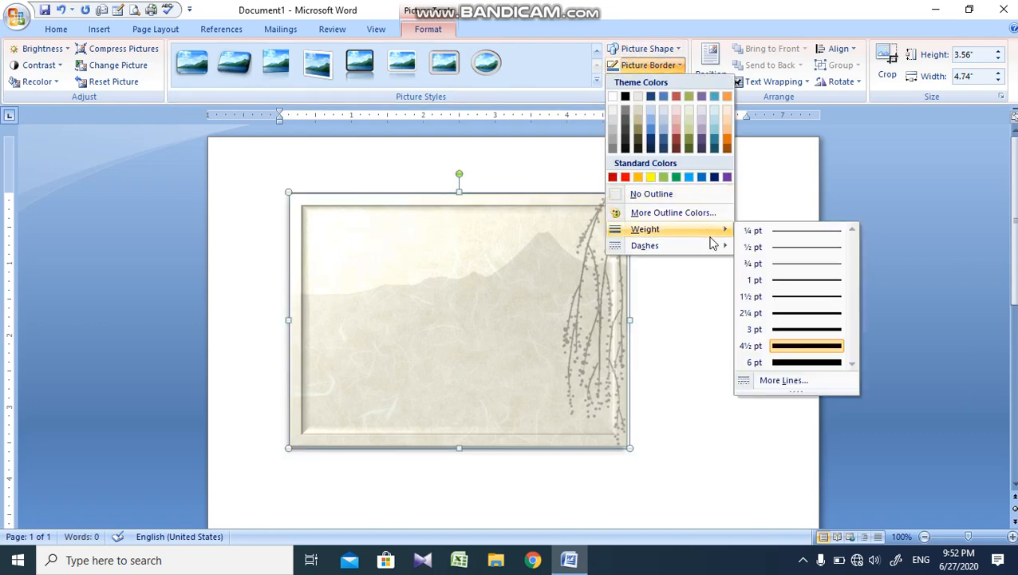
{"action": "mouse_move", "coordinate": [721, 252]}
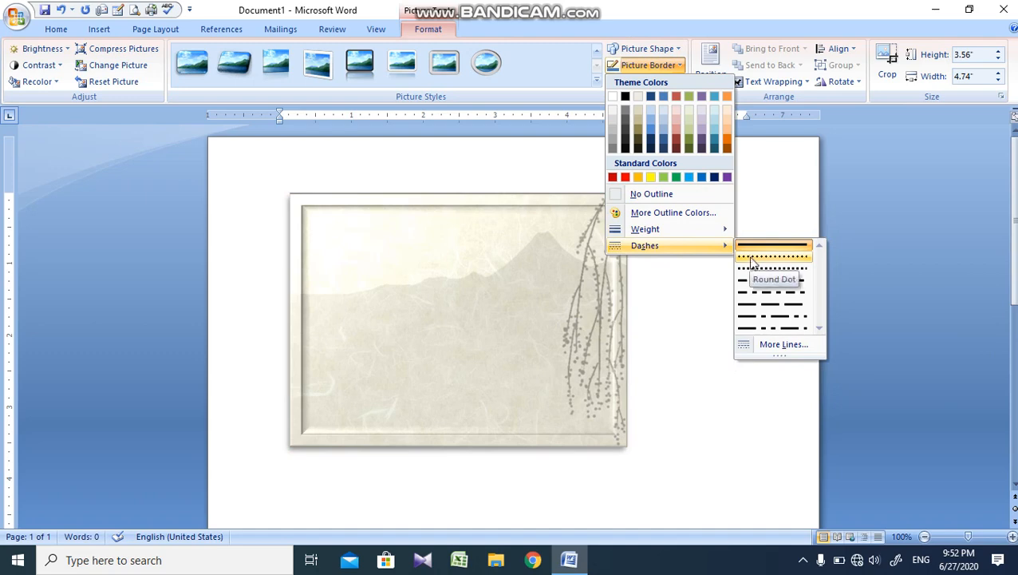
{"action": "left_click", "coordinate": [756, 271]}
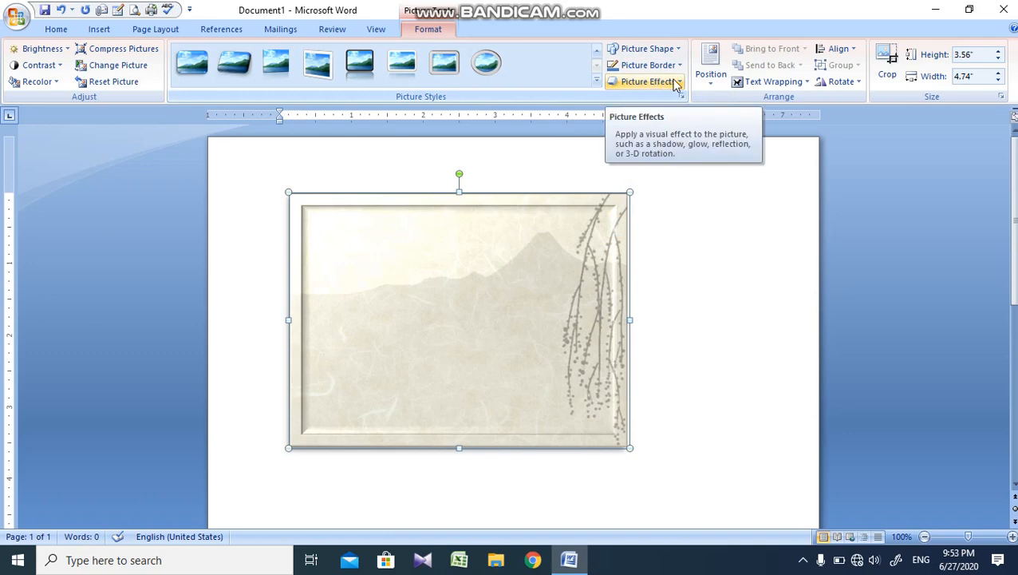
Step: Apply the preset picture effect that turns the picture into a thick 3-D block seen in perspective
{"action": "left_click", "coordinate": [675, 83]}
{"action": "mouse_move", "coordinate": [670, 128]}
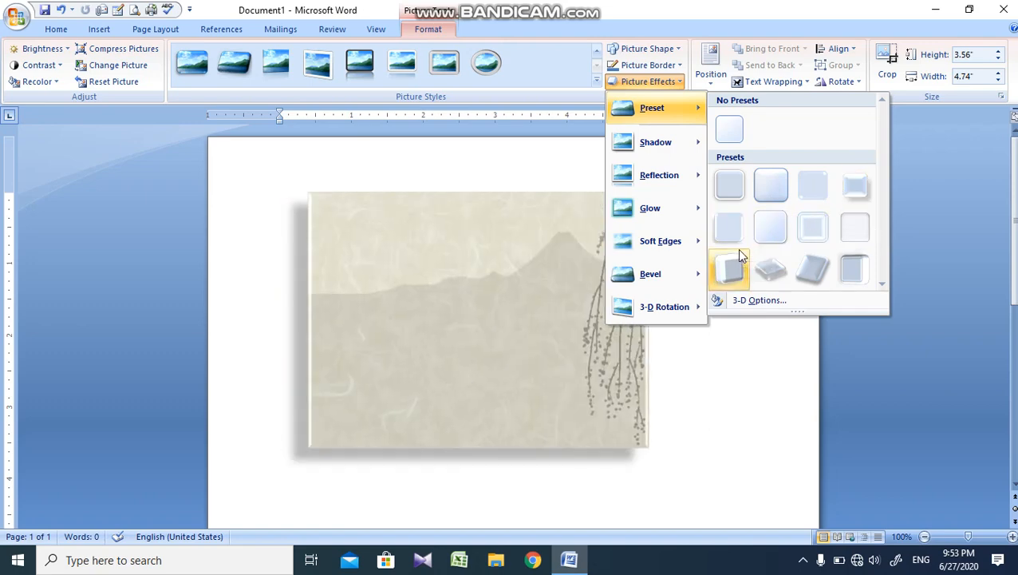
{"action": "left_click", "coordinate": [739, 254]}
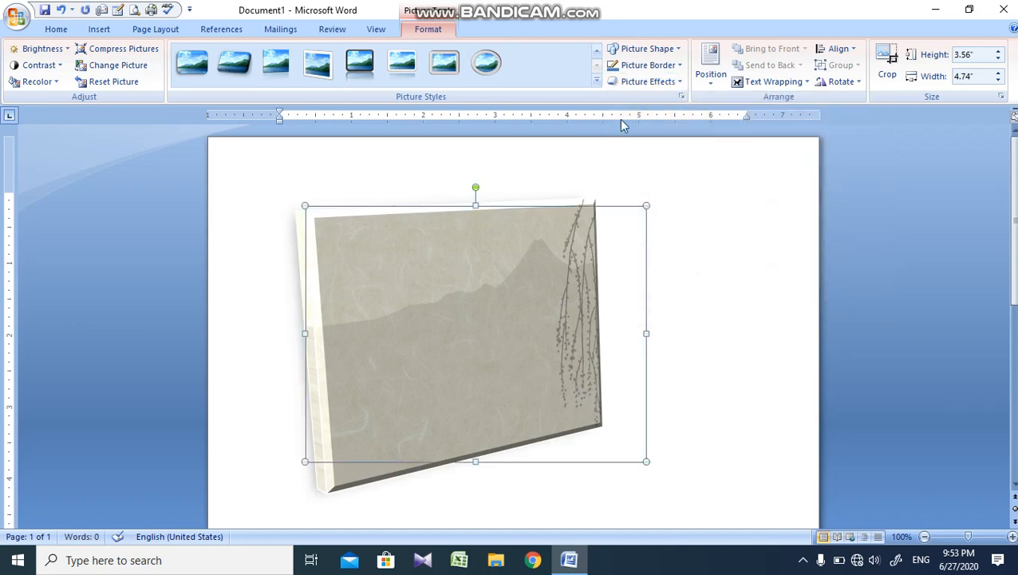
Step: Apply the Accent color 2, 5 pt glow to the picture and set its soft edges to 10 Point
{"action": "left_click", "coordinate": [654, 83]}
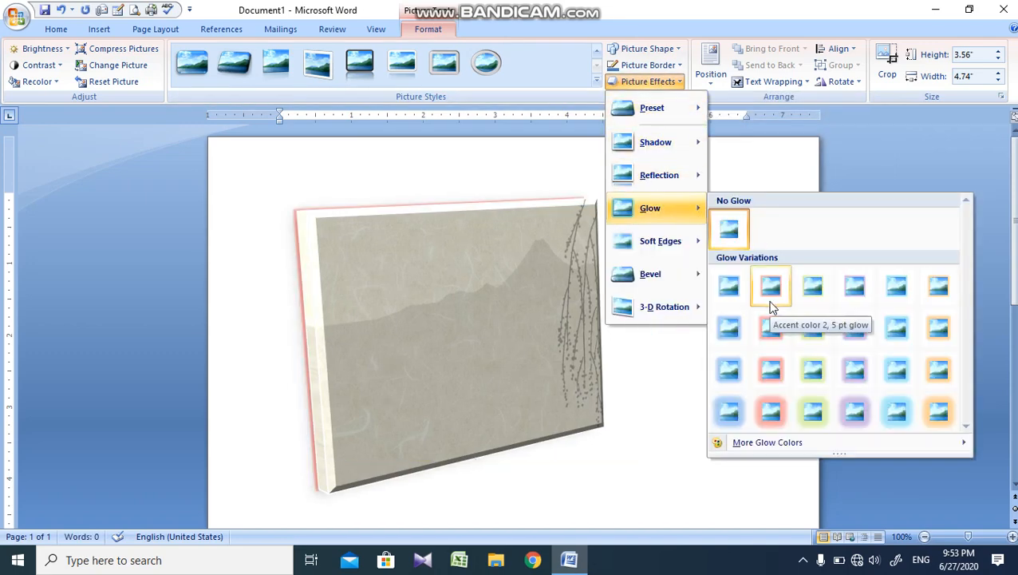
{"action": "left_click", "coordinate": [771, 303]}
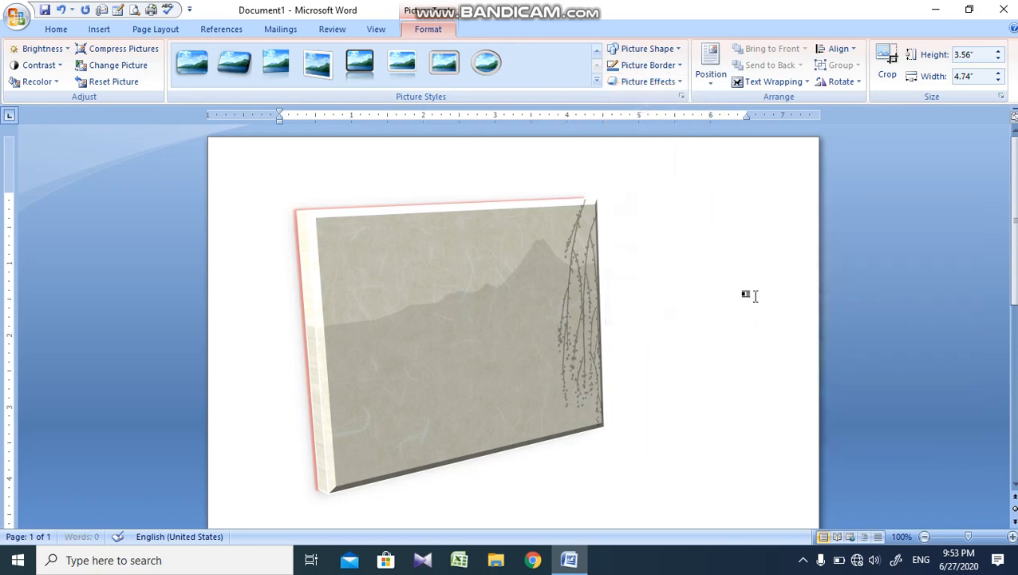
{"action": "left_click", "coordinate": [656, 81]}
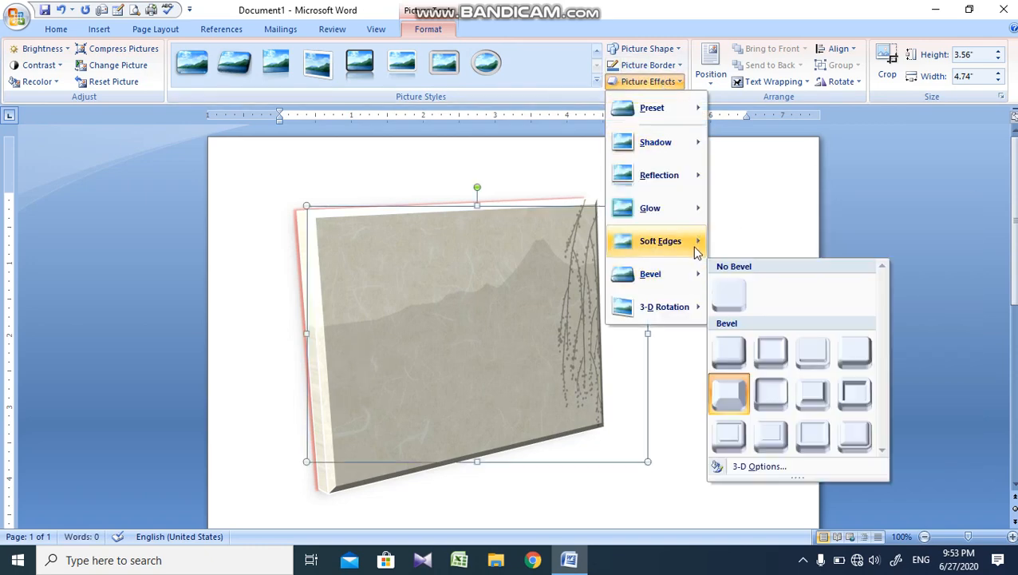
{"action": "mouse_move", "coordinate": [696, 243]}
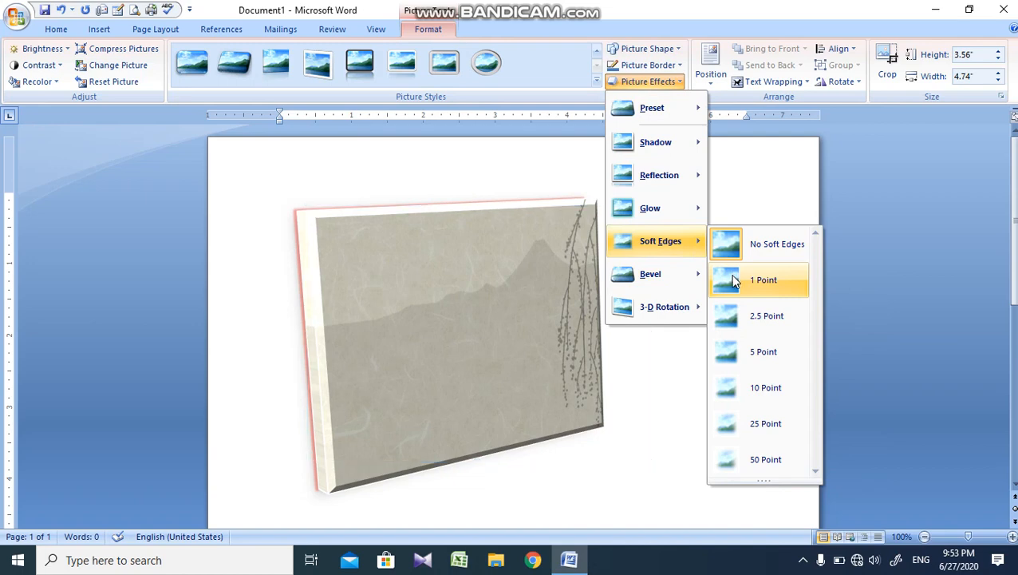
{"action": "left_click", "coordinate": [756, 388]}
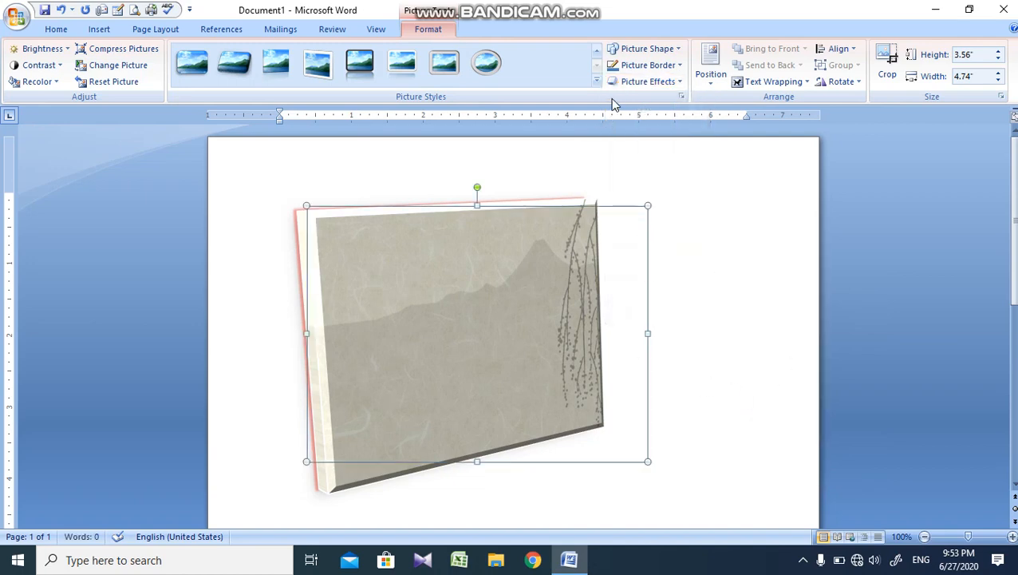
Step: Preview the picture's position options with text wrapping and delete the picture from the page
{"action": "left_click", "coordinate": [699, 72]}
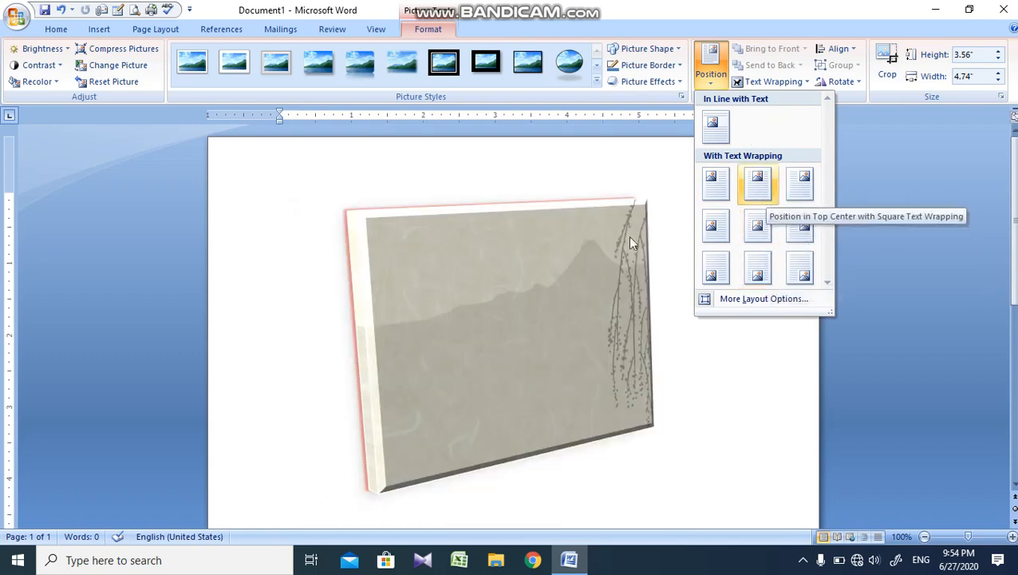
{"action": "left_click", "coordinate": [459, 272]}
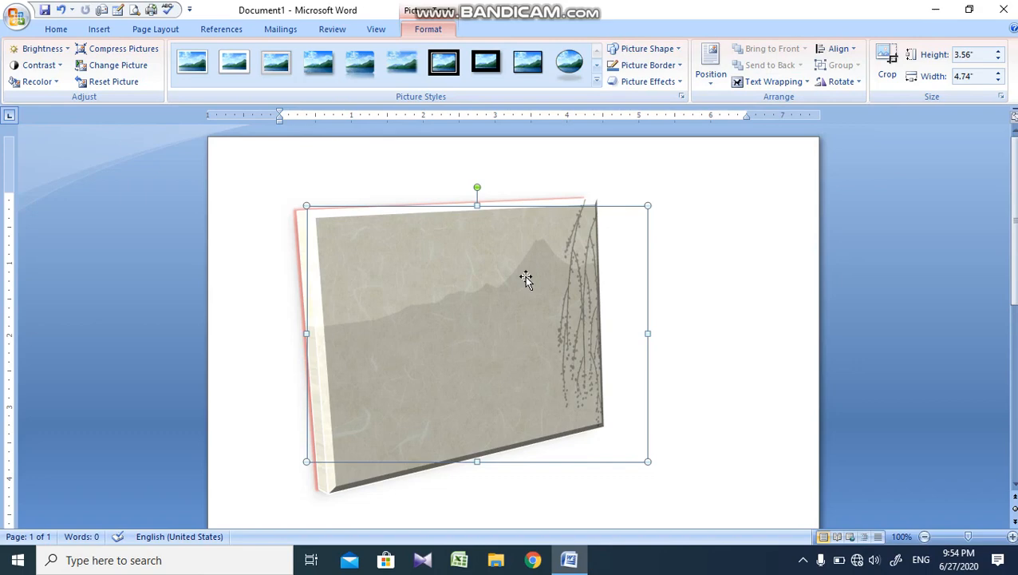
{"action": "key", "text": "Delete"}
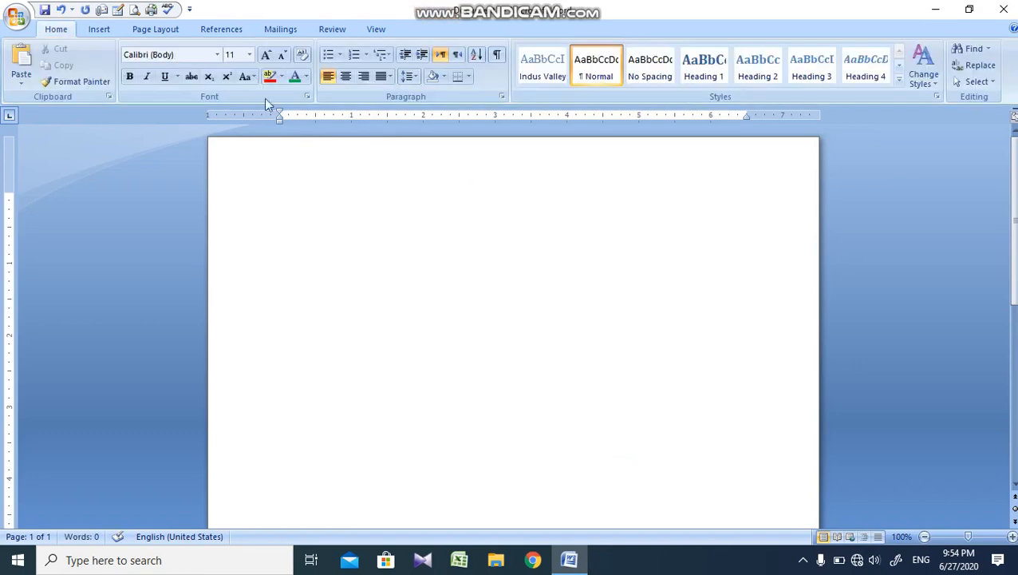
Step: Draw a five-point star about 2.19" high and 2.18" wide on the page and give it the aqua shape style
{"action": "left_click", "coordinate": [102, 30]}
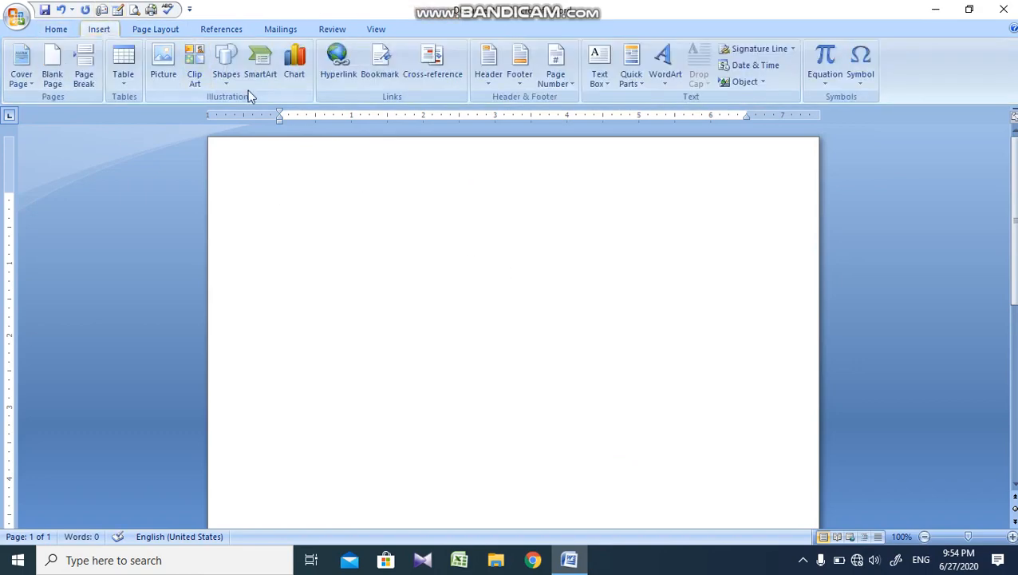
{"action": "left_click", "coordinate": [227, 65]}
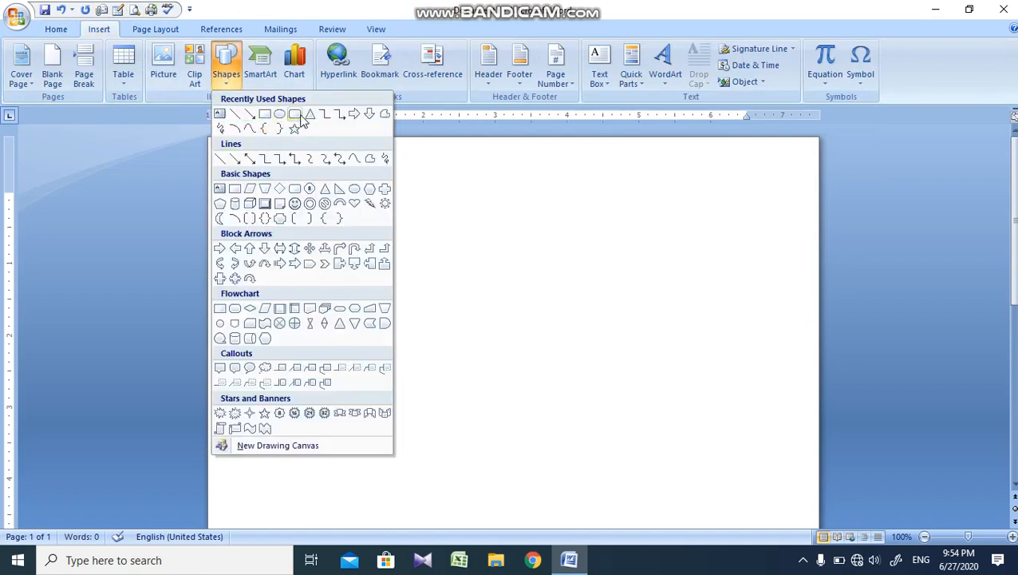
{"action": "left_click", "coordinate": [294, 129]}
{"action": "mouse_move", "coordinate": [447, 241]}
{"action": "left_mouse_down"}
{"action": "mouse_move", "coordinate": [555, 332]}
{"action": "mouse_move", "coordinate": [605, 400]}
{"action": "left_mouse_up"}
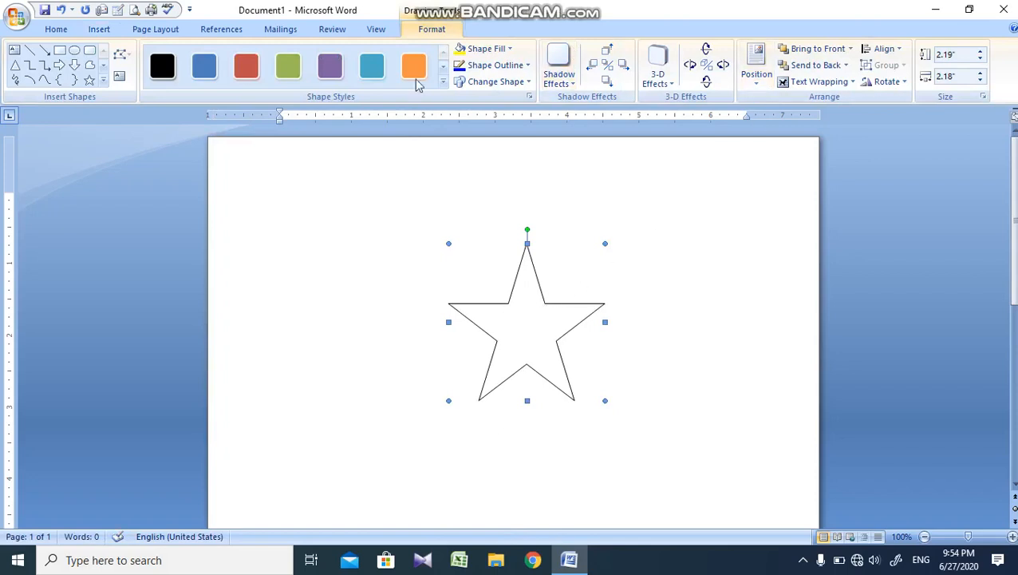
{"action": "left_click", "coordinate": [372, 65]}
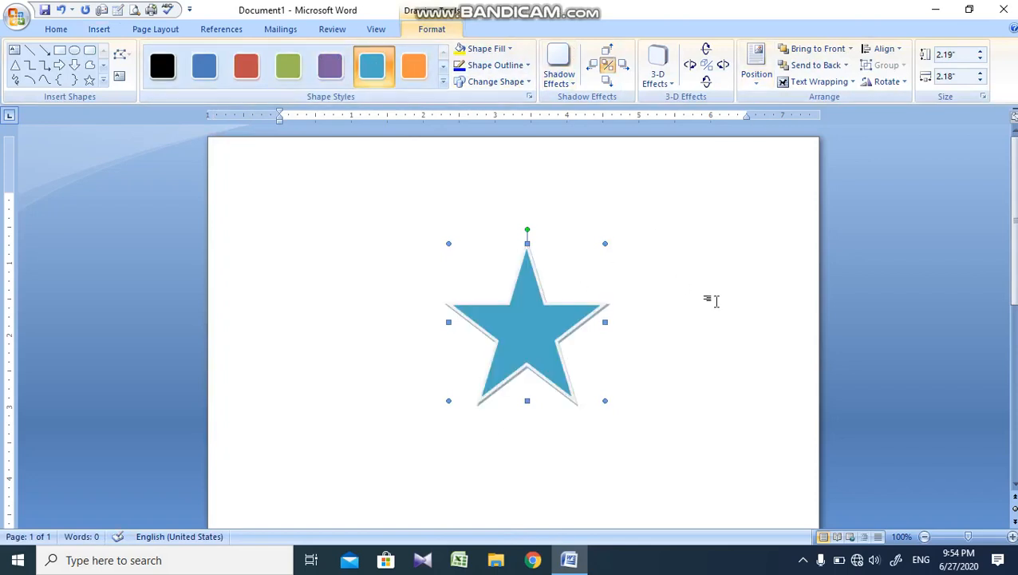
Step: Duplicate the star, place the copy partly overlapping the original's right side, and give it the orange shape style
{"action": "key", "text": "ctrl+d"}
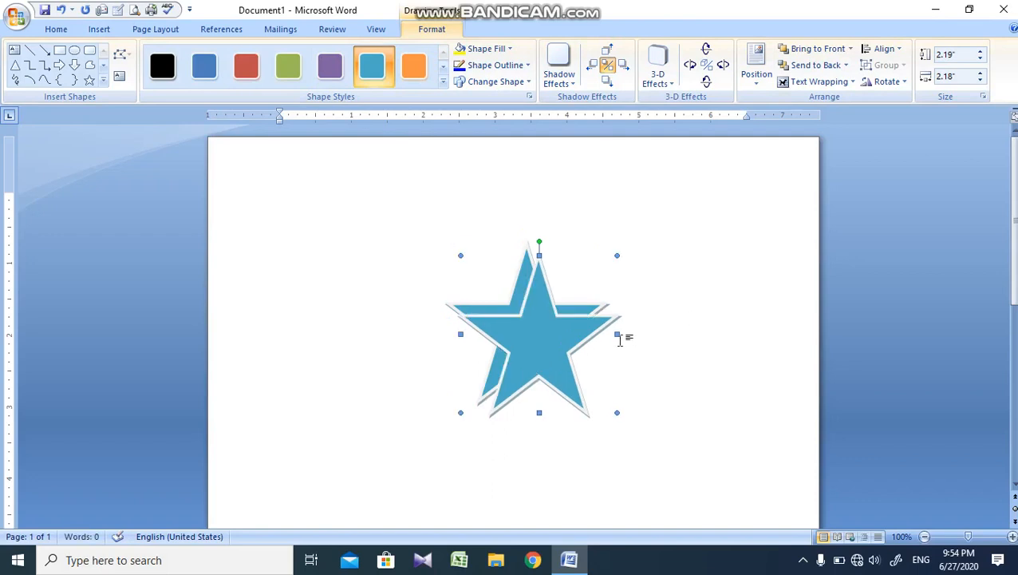
{"action": "left_click_drag", "start_coordinate": [577, 342], "coordinate": [642, 335]}
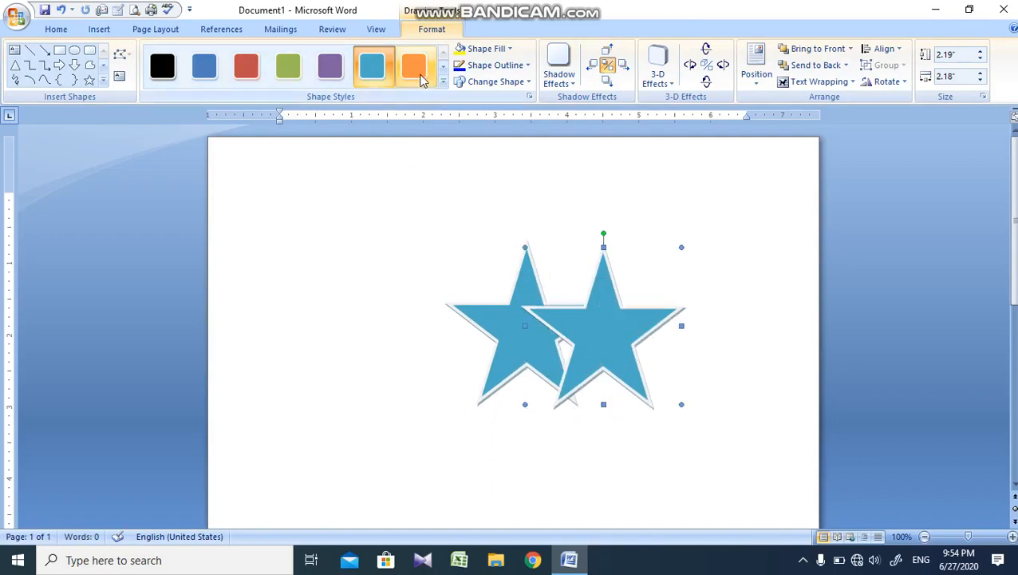
{"action": "left_click", "coordinate": [414, 65]}
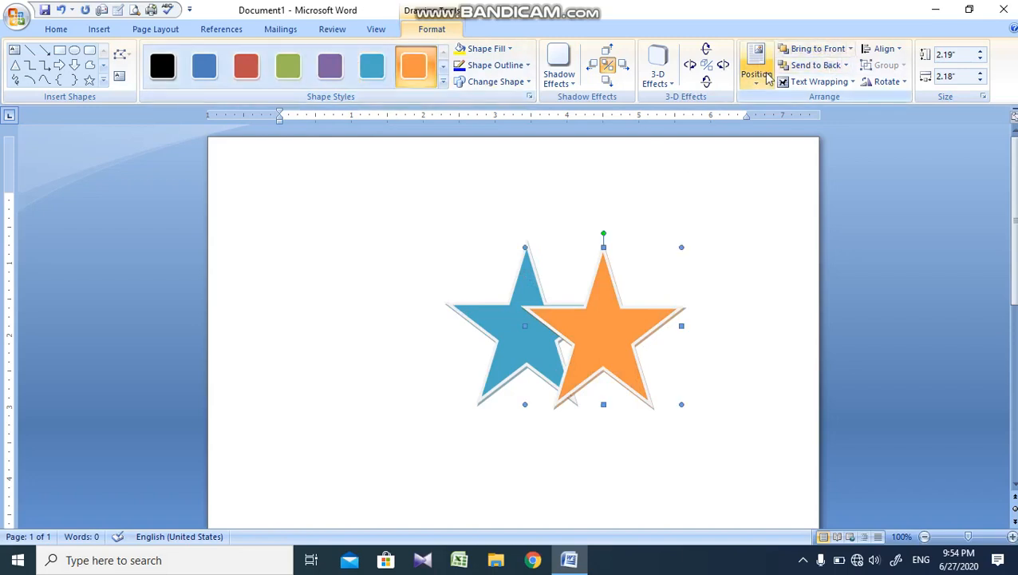
Step: Move the orange star left and slightly down so that it covers more of the blue star
{"action": "left_click", "coordinate": [852, 51]}
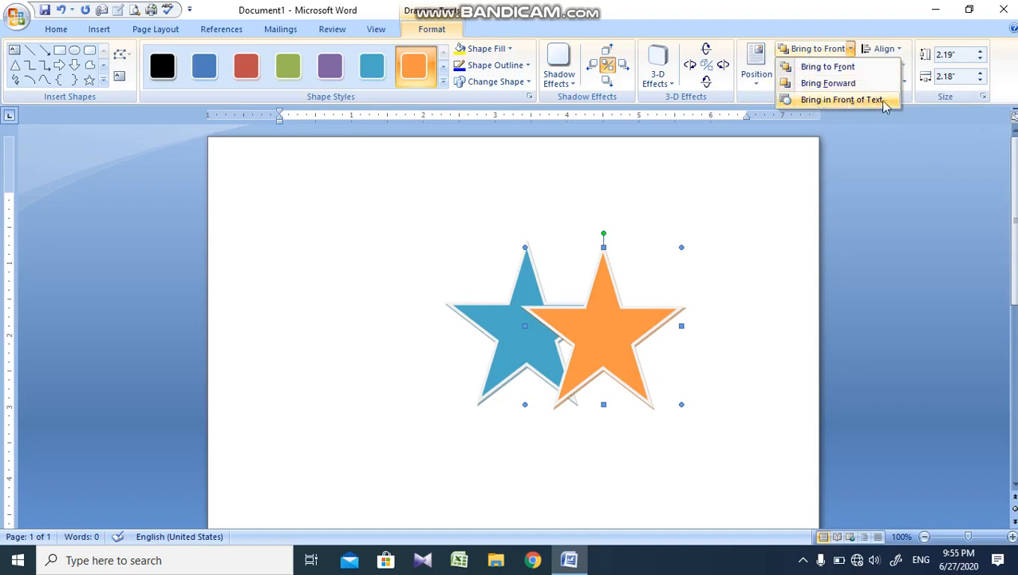
{"action": "left_click", "coordinate": [623, 354]}
{"action": "left_click", "coordinate": [517, 351]}
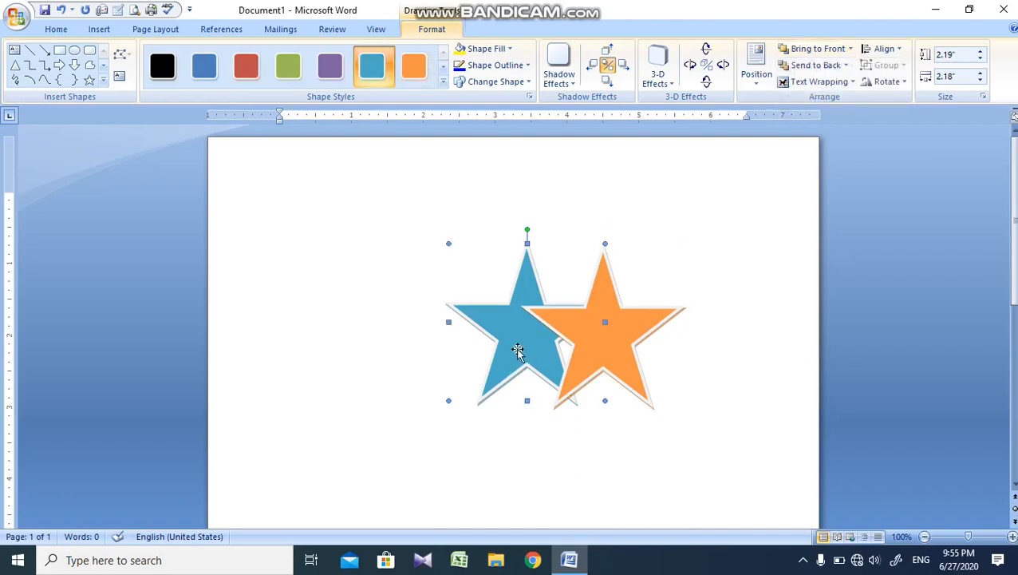
{"action": "left_click_drag", "start_coordinate": [589, 339], "coordinate": [548, 348]}
Step: Try bringing the blue star to the front of the orange star, and undo the change
{"action": "left_click", "coordinate": [534, 309]}
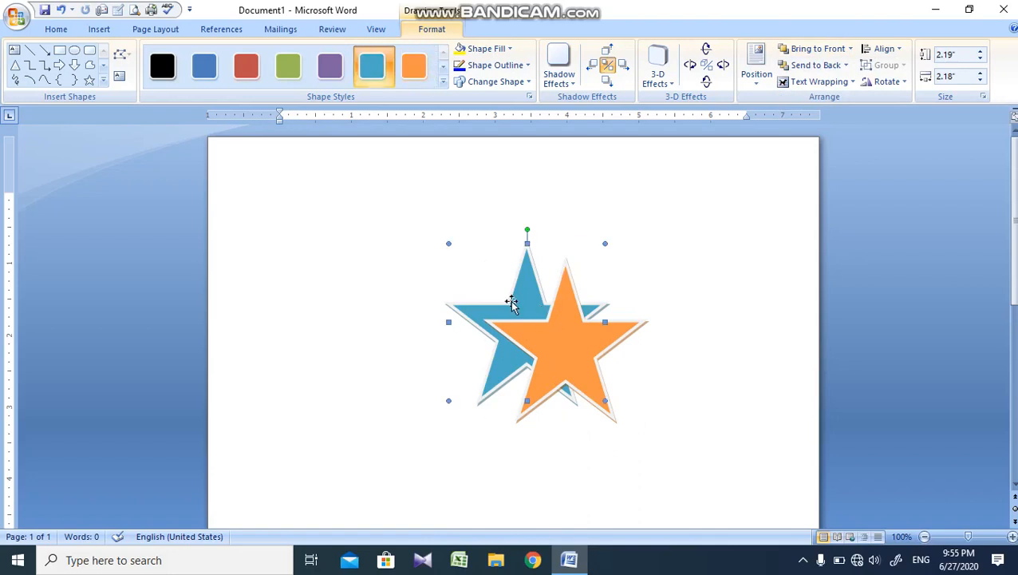
{"action": "left_click", "coordinate": [851, 50]}
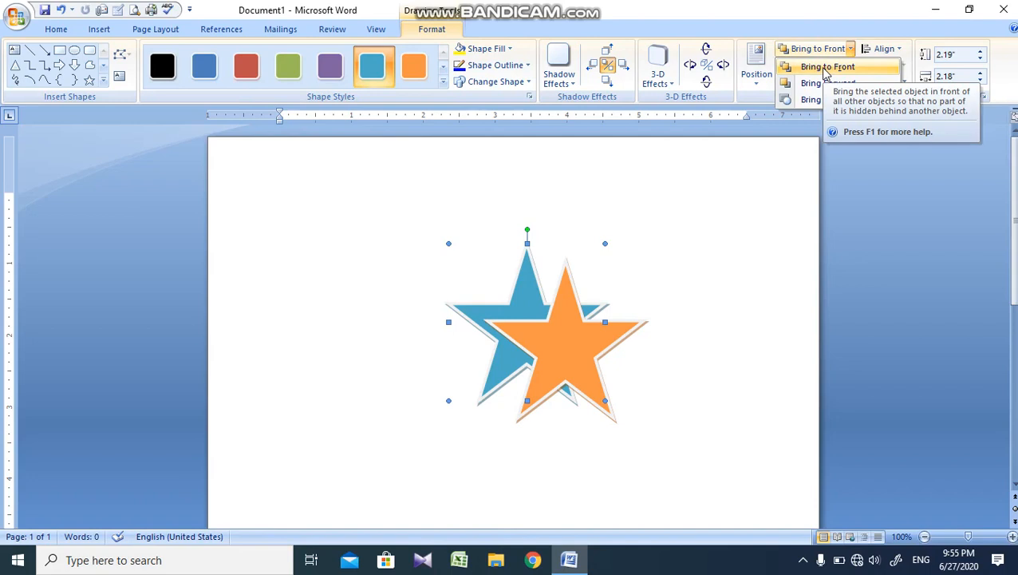
{"action": "left_click", "coordinate": [825, 69]}
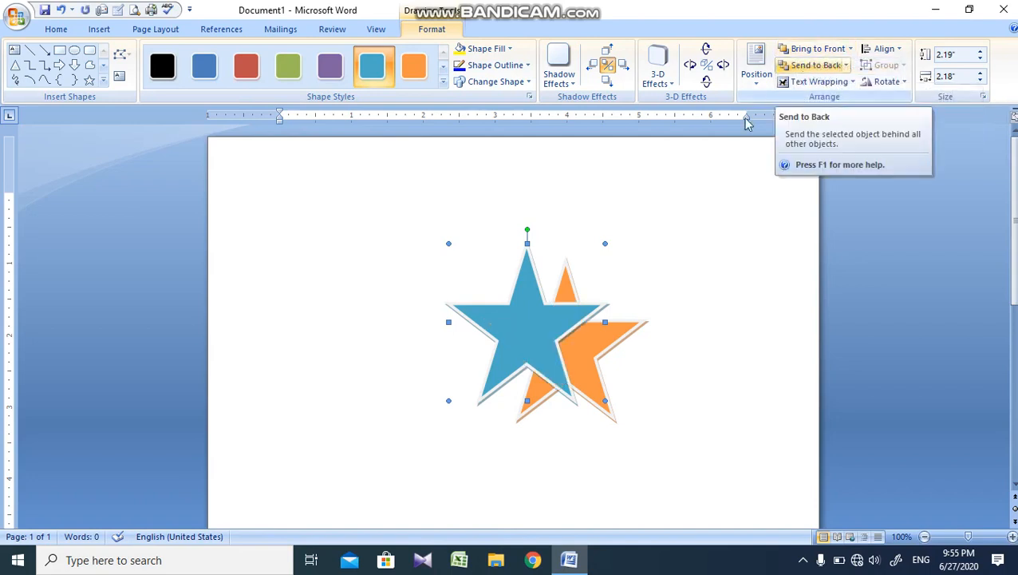
{"action": "key", "text": "ctrl+z"}
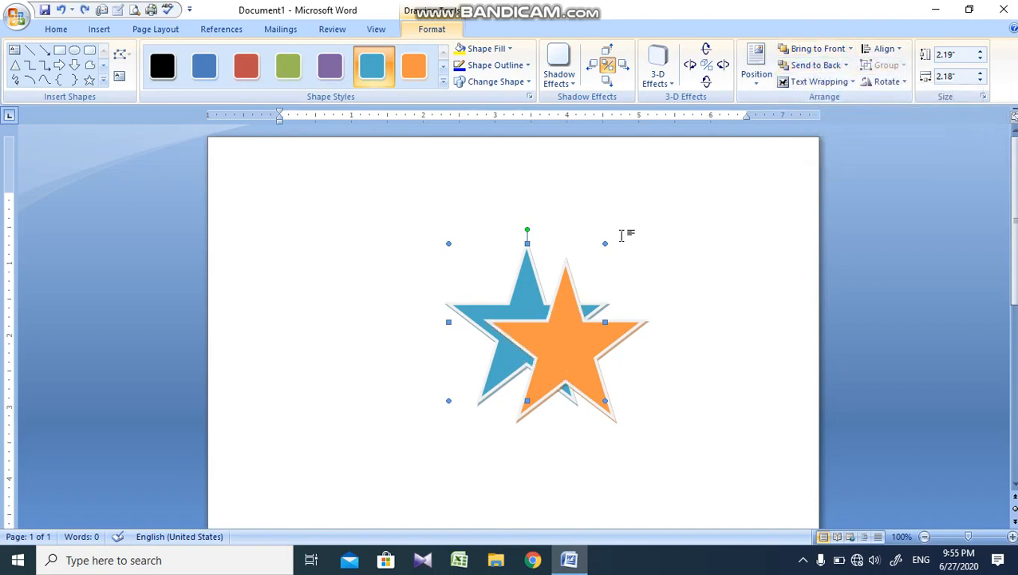
Step: Duplicate the blue star, place the copy above the orange star overlapping both stars, and give it the green shape style
{"action": "key", "text": "ctrl+d"}
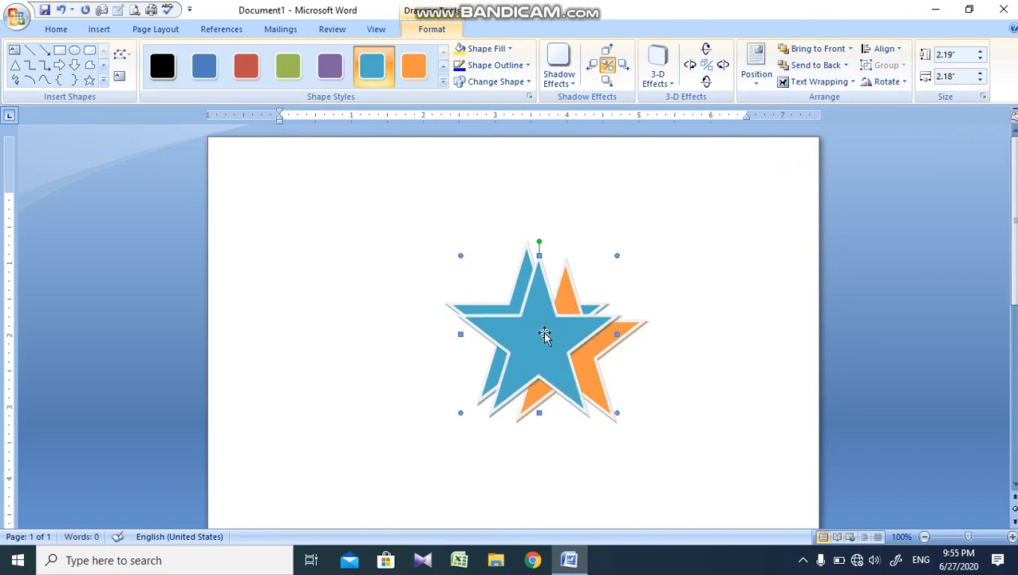
{"action": "left_click_drag", "start_coordinate": [574, 334], "coordinate": [553, 273]}
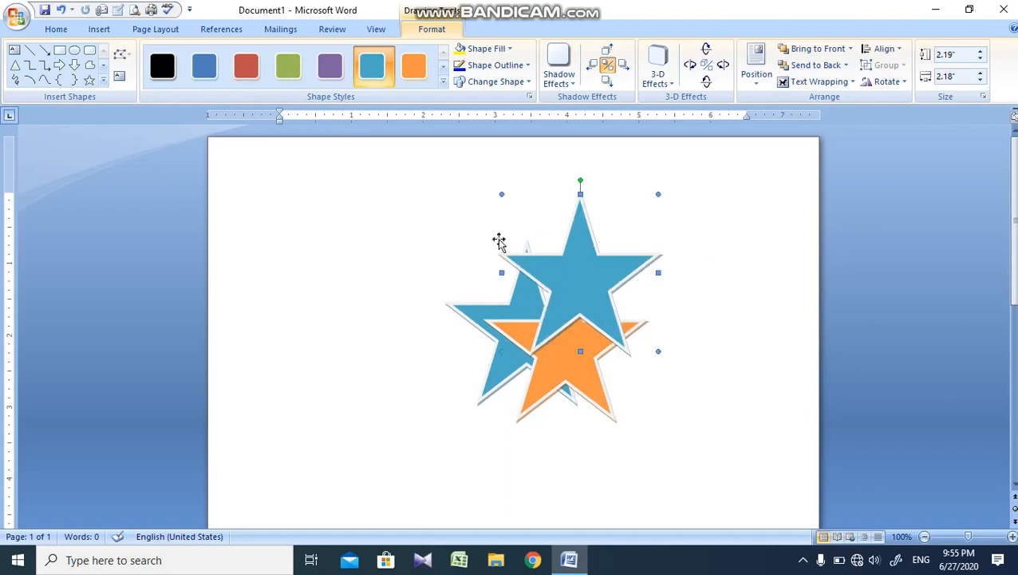
{"action": "left_click", "coordinate": [288, 66]}
Step: Duplicate the green star, place the copy at the lower left of the group, and give it the red shape style
{"action": "key", "text": "ctrl+d"}
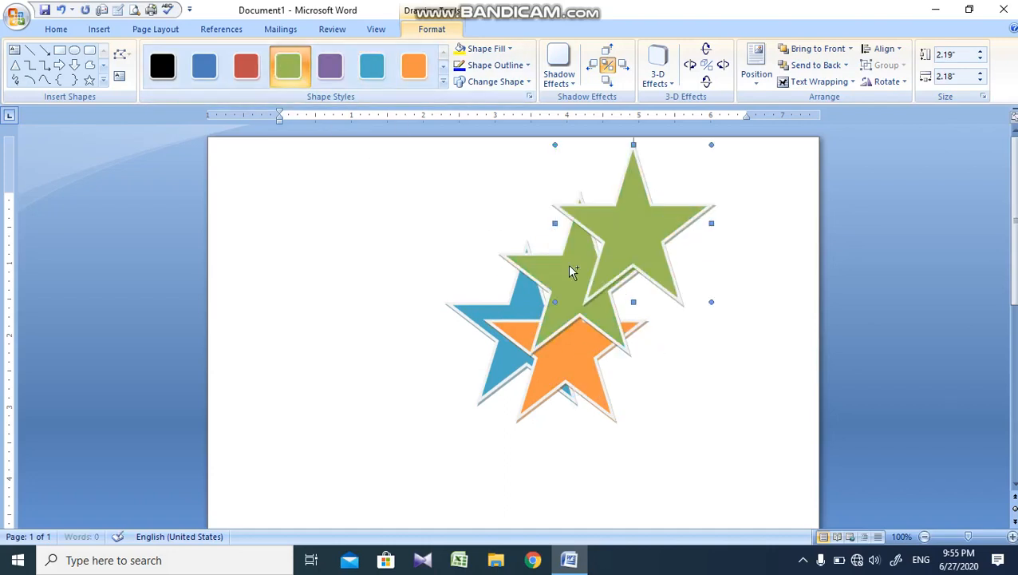
{"action": "left_click_drag", "start_coordinate": [645, 259], "coordinate": [488, 408]}
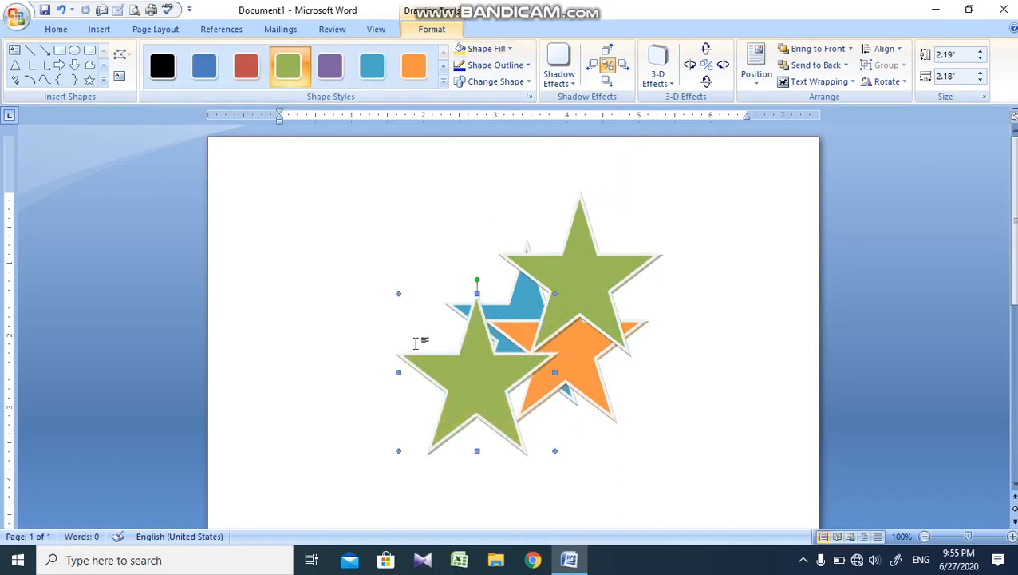
{"action": "left_click", "coordinate": [262, 71]}
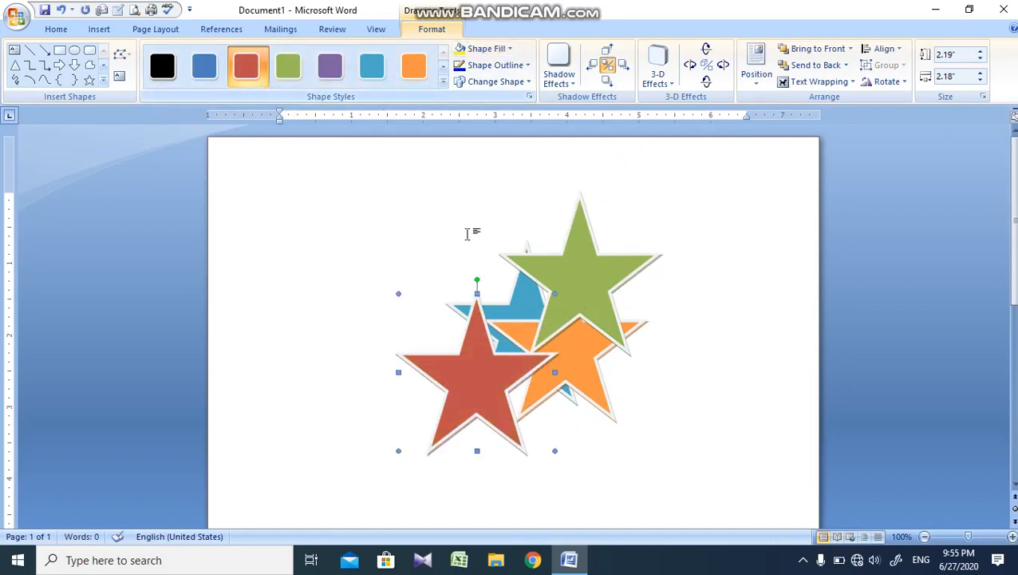
Step: Try bringing the blue star to the front of all four stars, and undo the reordering
{"action": "left_click", "coordinate": [524, 301]}
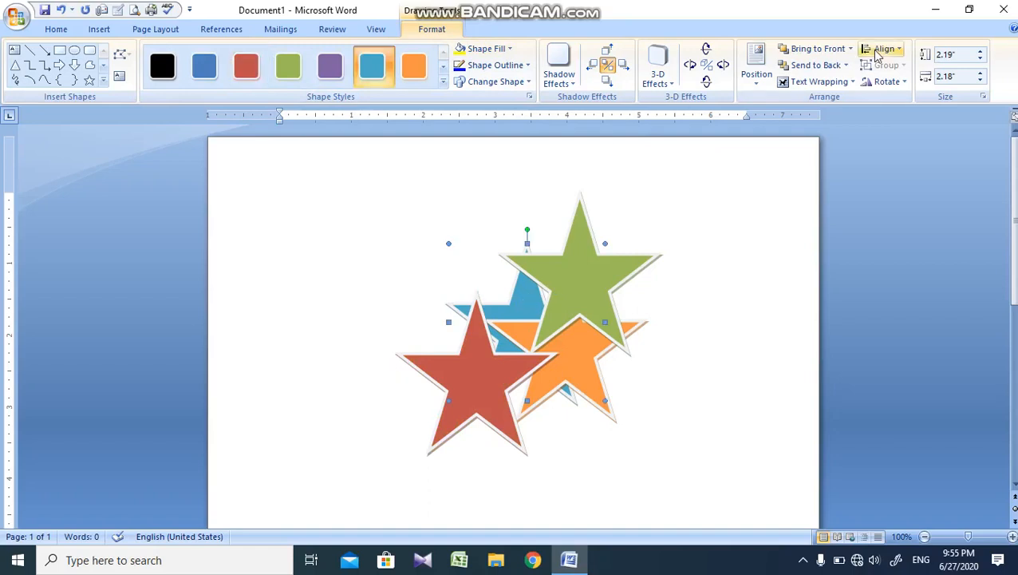
{"action": "left_click", "coordinate": [851, 51]}
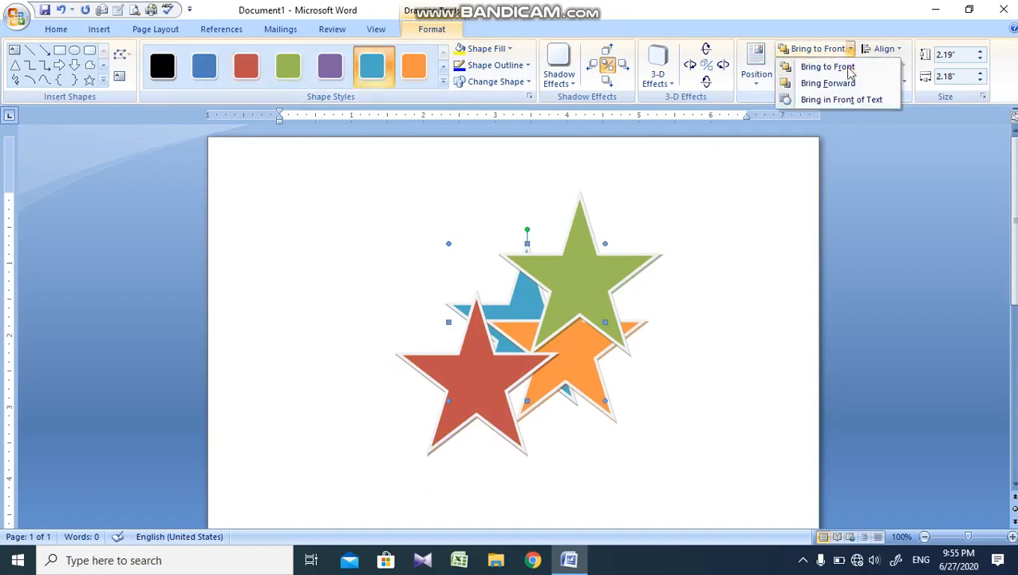
{"action": "left_click", "coordinate": [849, 69]}
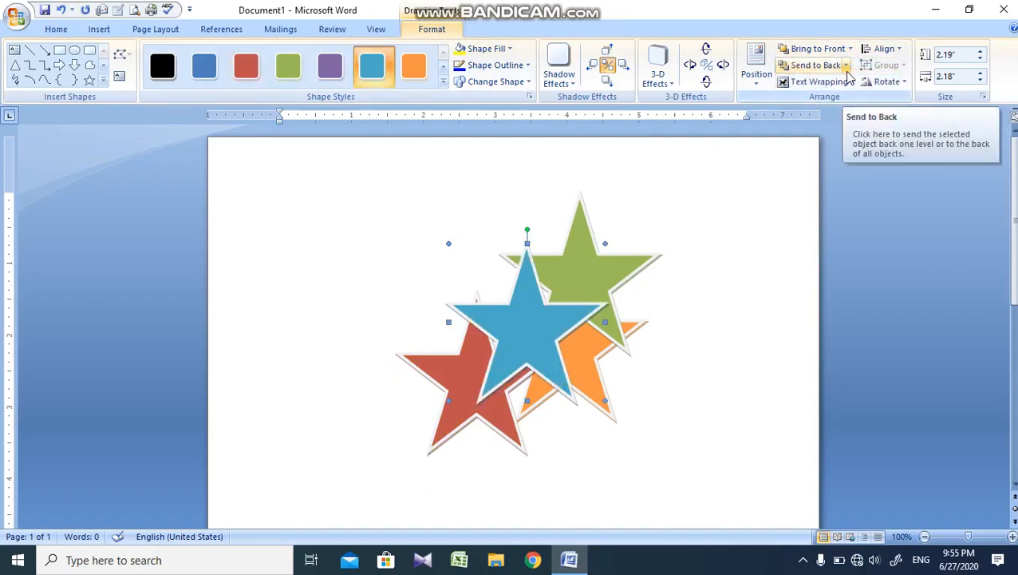
{"action": "left_click", "coordinate": [847, 70]}
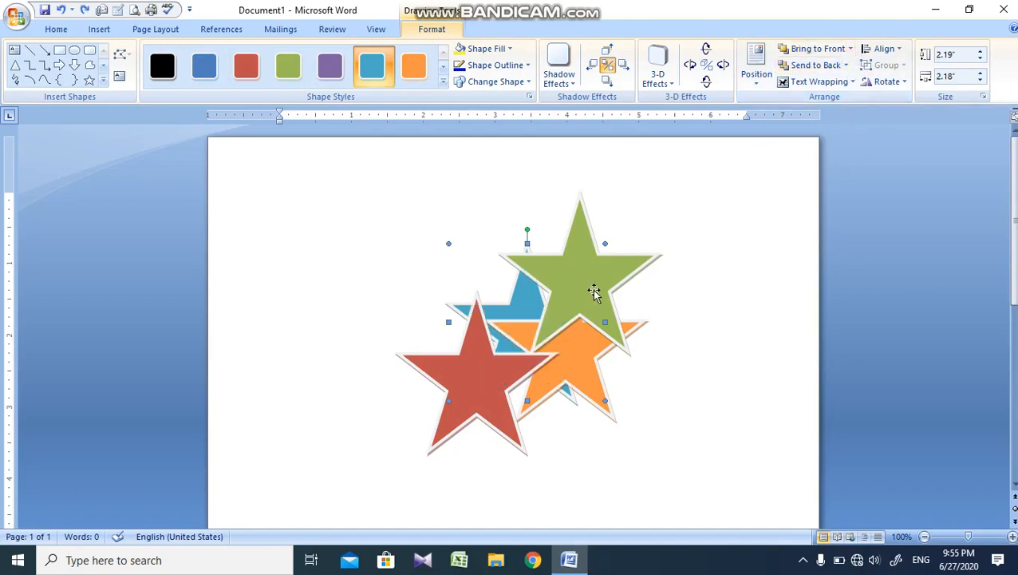
Step: Bring the blue star forward one level, in front of the orange star only
{"action": "left_click", "coordinate": [851, 49]}
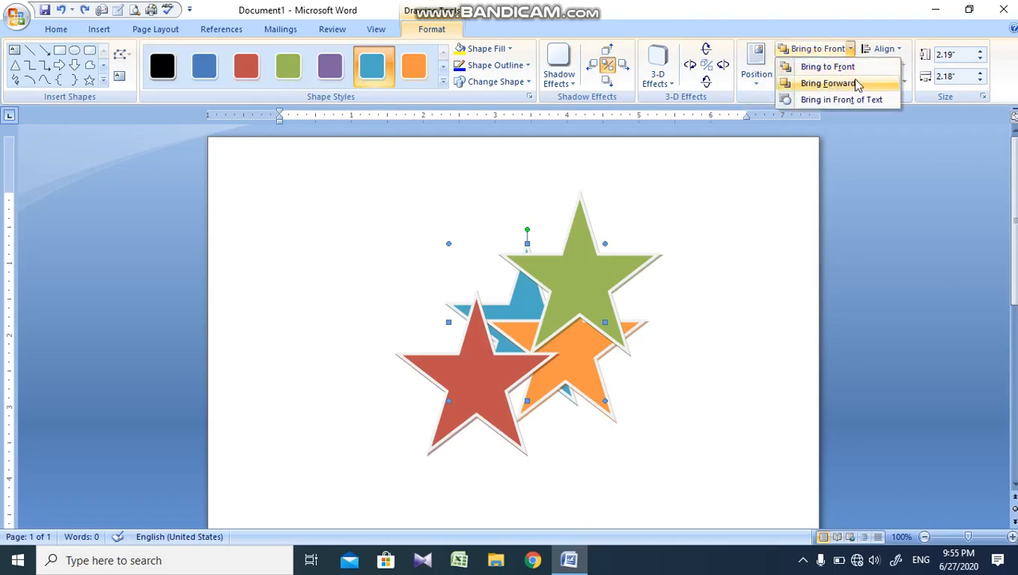
{"action": "left_click", "coordinate": [830, 84]}
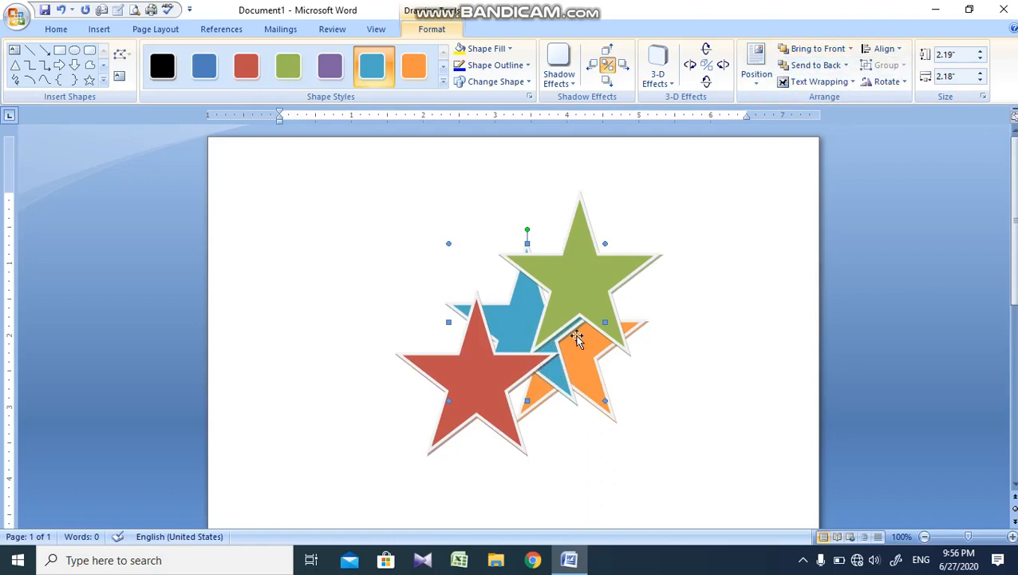
{"action": "left_click", "coordinate": [851, 53]}
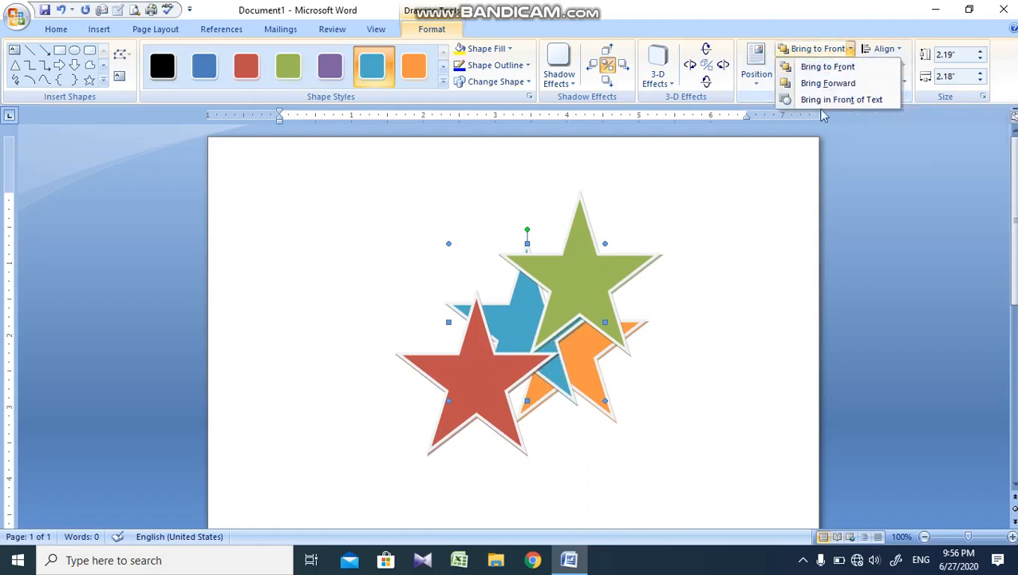
{"action": "left_click", "coordinate": [686, 334]}
Step: Fill the page with sample paragraphs by entering =RAND() in the document body
{"action": "left_click", "coordinate": [719, 269]}
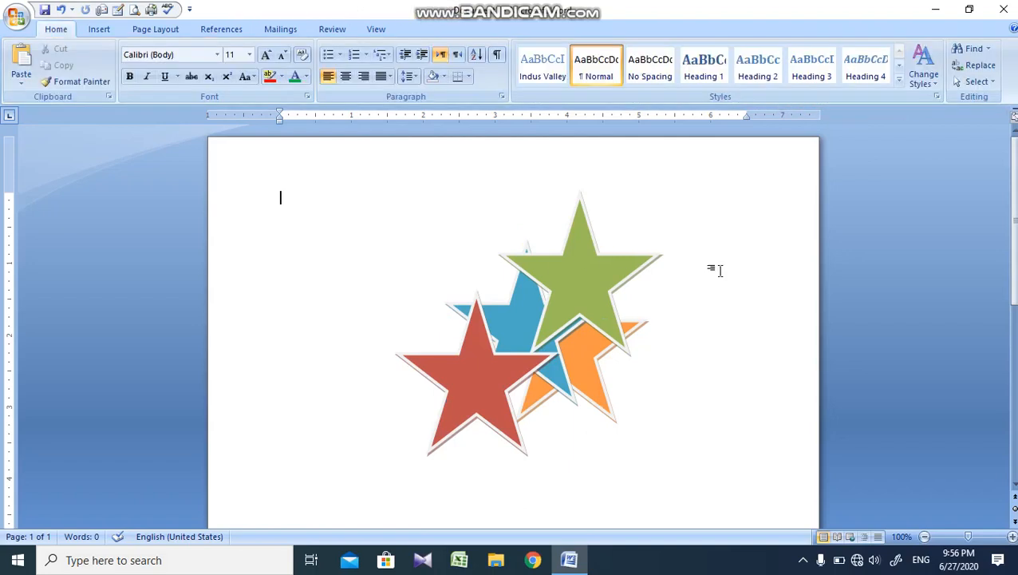
{"action": "type", "text": "=RAND()"}
{"action": "key", "text": "Return"}
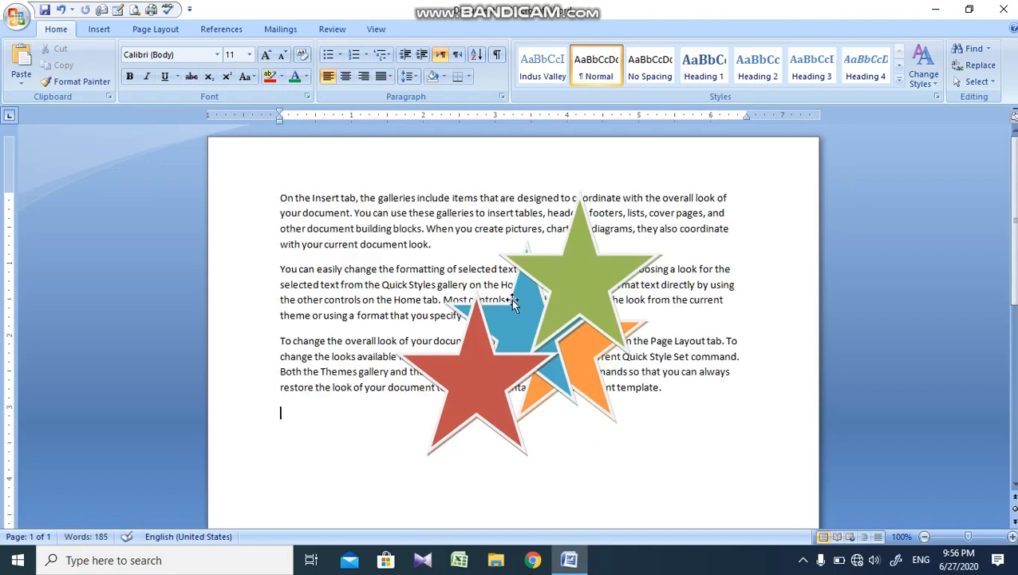
Step: Send the blue star behind the text
{"action": "left_click", "coordinate": [511, 302]}
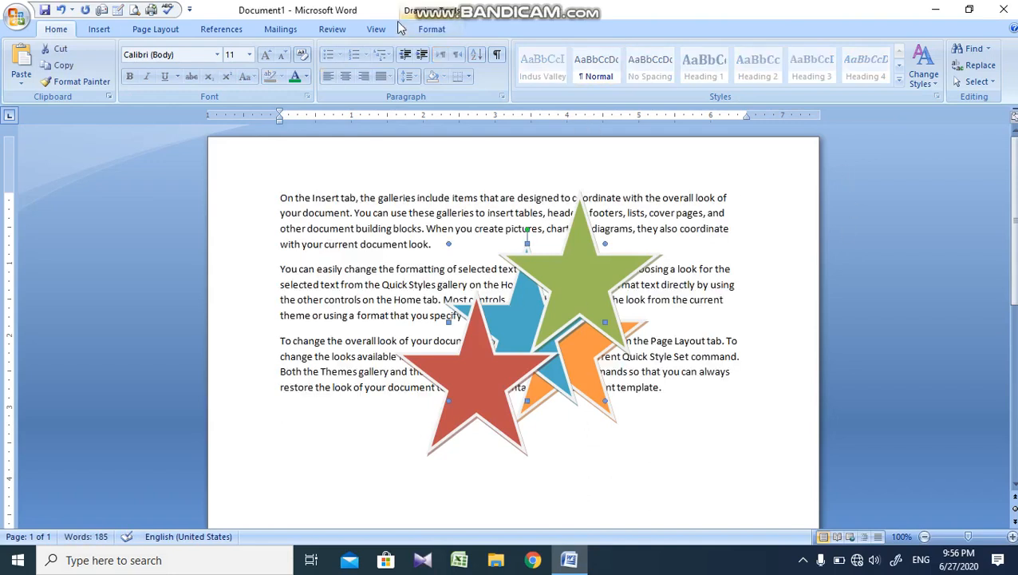
{"action": "left_click", "coordinate": [429, 30]}
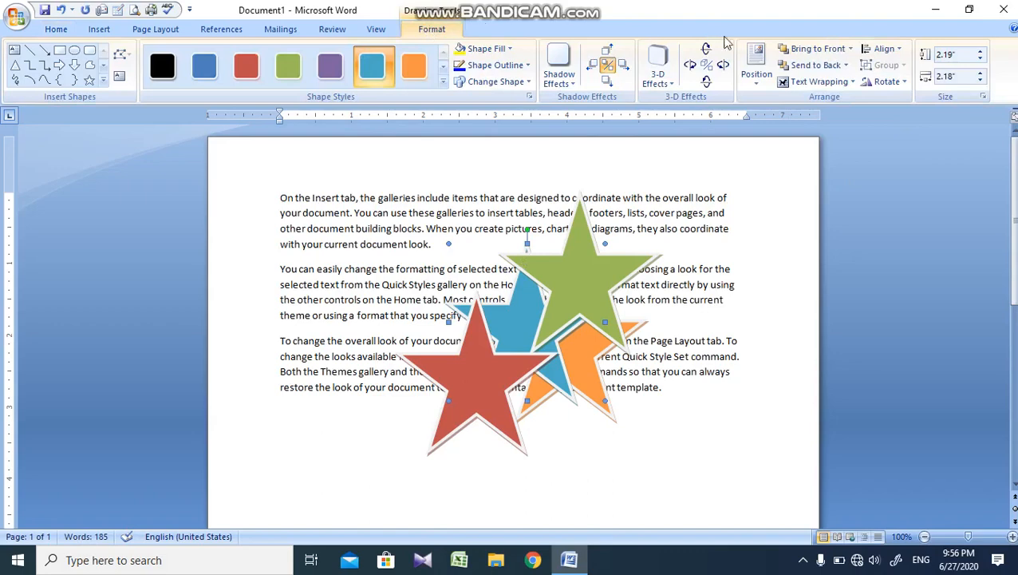
{"action": "left_click", "coordinate": [846, 65]}
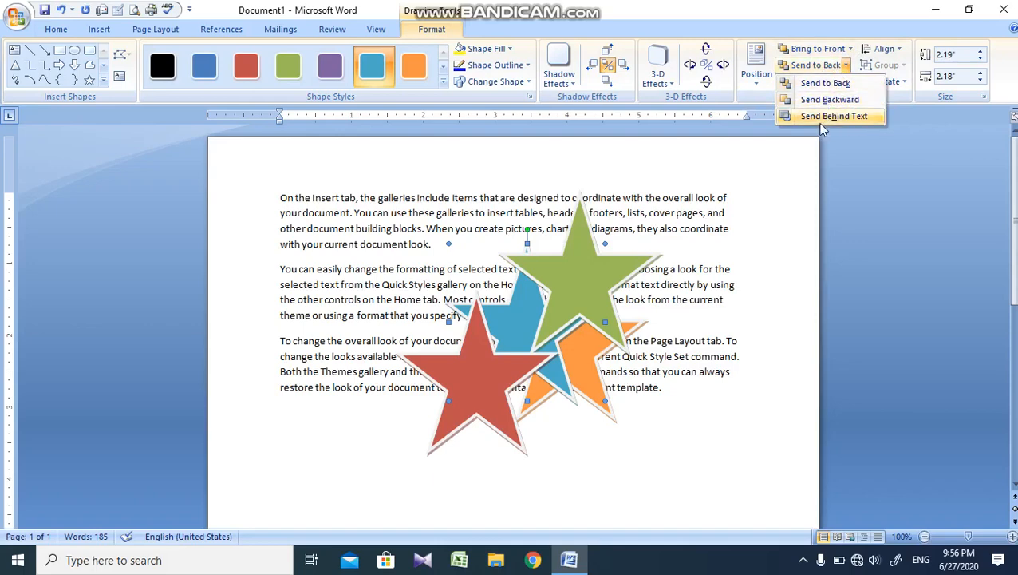
{"action": "left_click", "coordinate": [851, 117]}
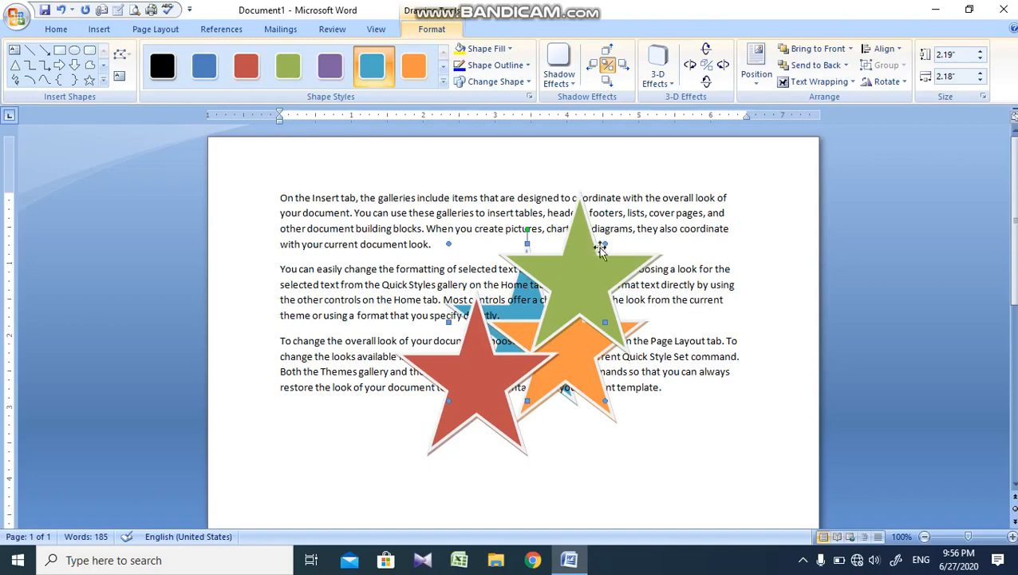
Step: Move the green star to the paragraphs' upper right and send it behind the text, and shift the orange star right, clear of the blue star
{"action": "left_click_drag", "start_coordinate": [605, 259], "coordinate": [678, 227]}
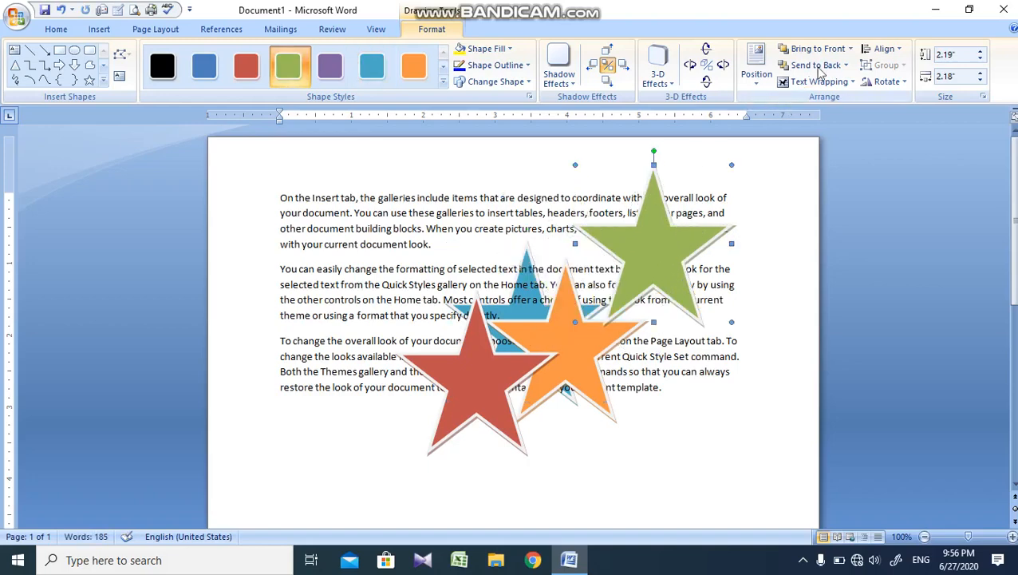
{"action": "left_click", "coordinate": [846, 65]}
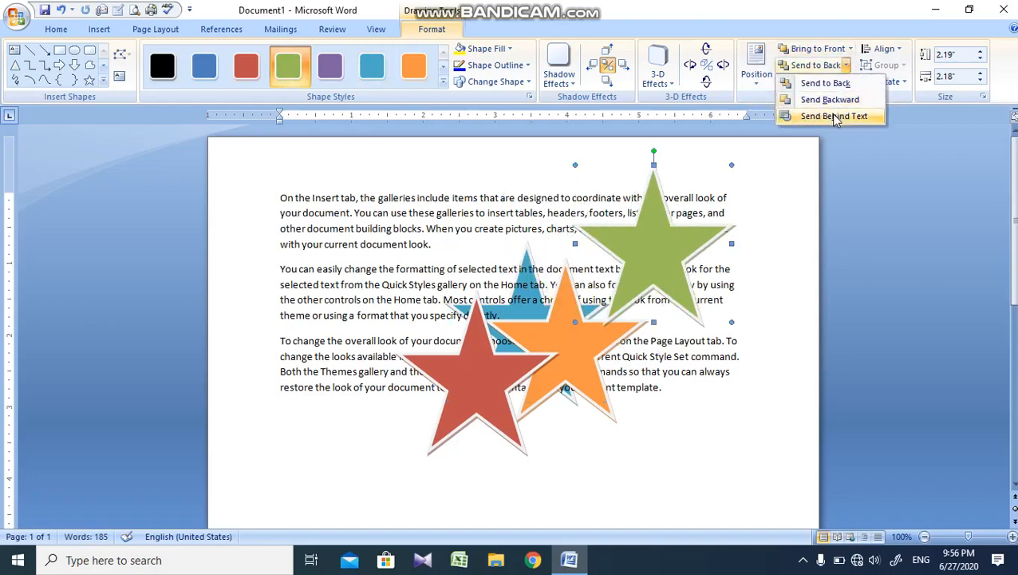
{"action": "left_click", "coordinate": [836, 118]}
{"action": "left_click_drag", "start_coordinate": [594, 330], "coordinate": [668, 352]}
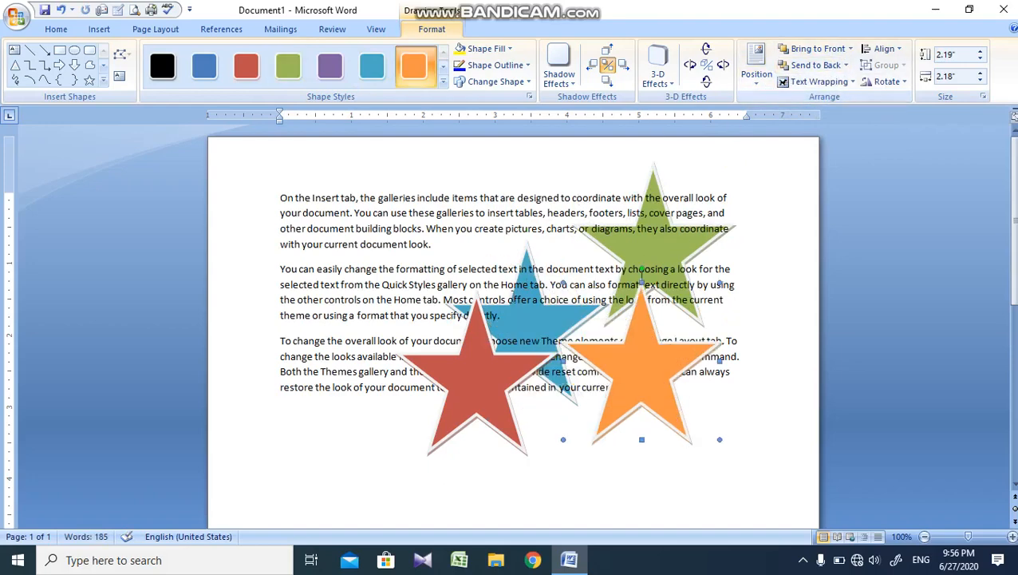
{"action": "left_click", "coordinate": [667, 248]}
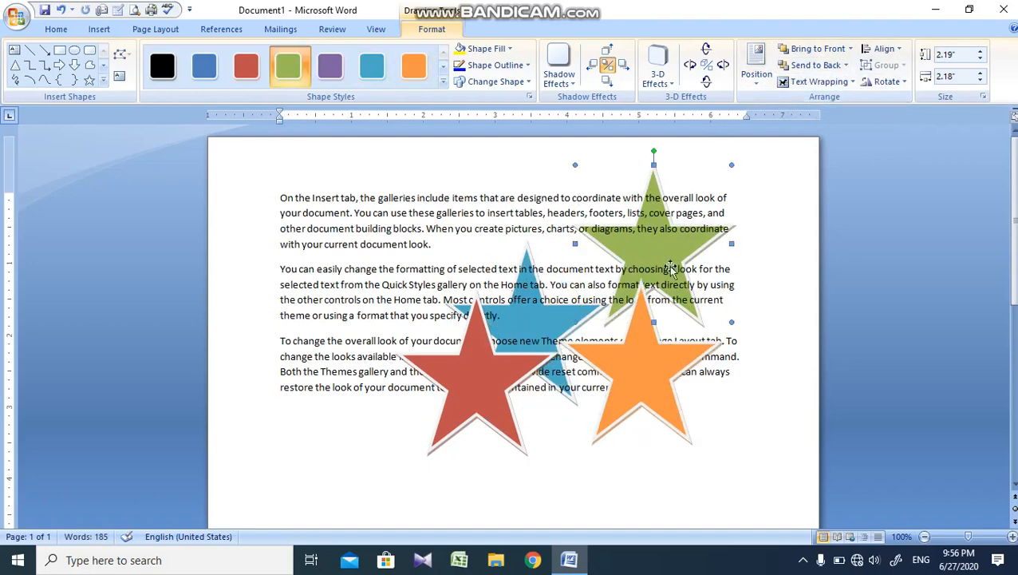
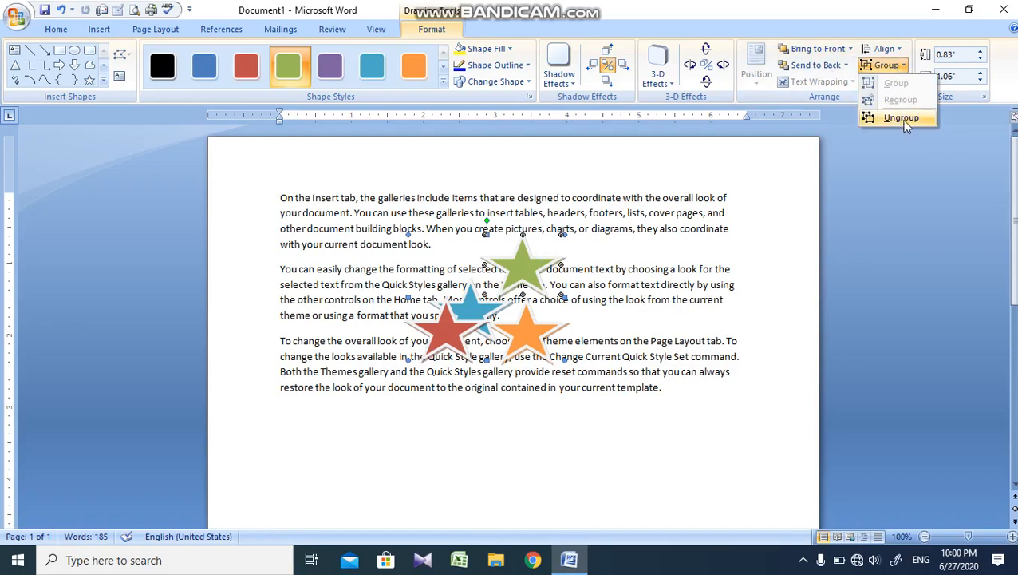
Step: Ungroup the stars and move the orange star to the right margin and the green star up onto the first paragraph
{"action": "left_click", "coordinate": [901, 118]}
{"action": "left_click", "coordinate": [499, 335]}
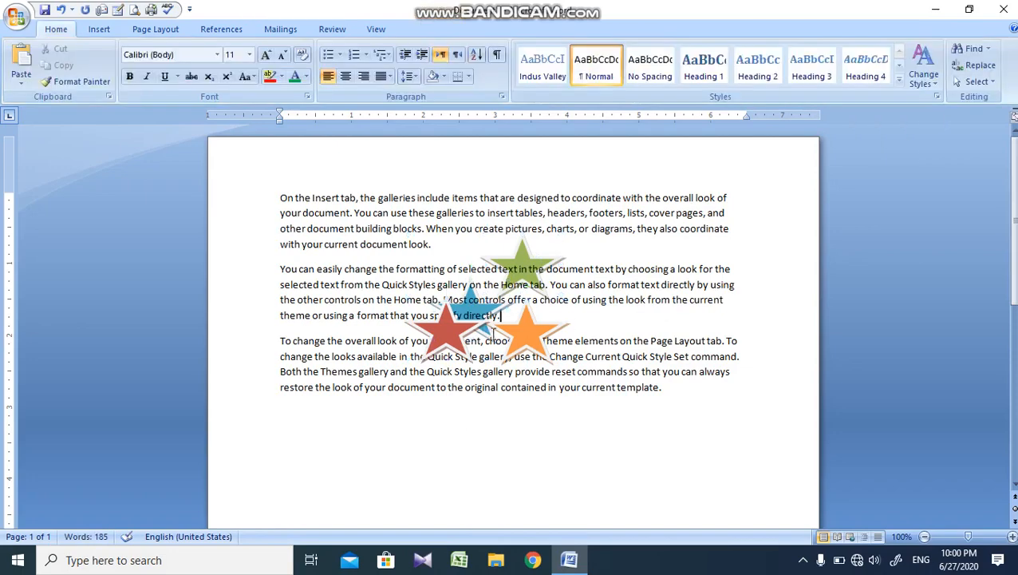
{"action": "left_click_drag", "start_coordinate": [519, 333], "coordinate": [742, 285]}
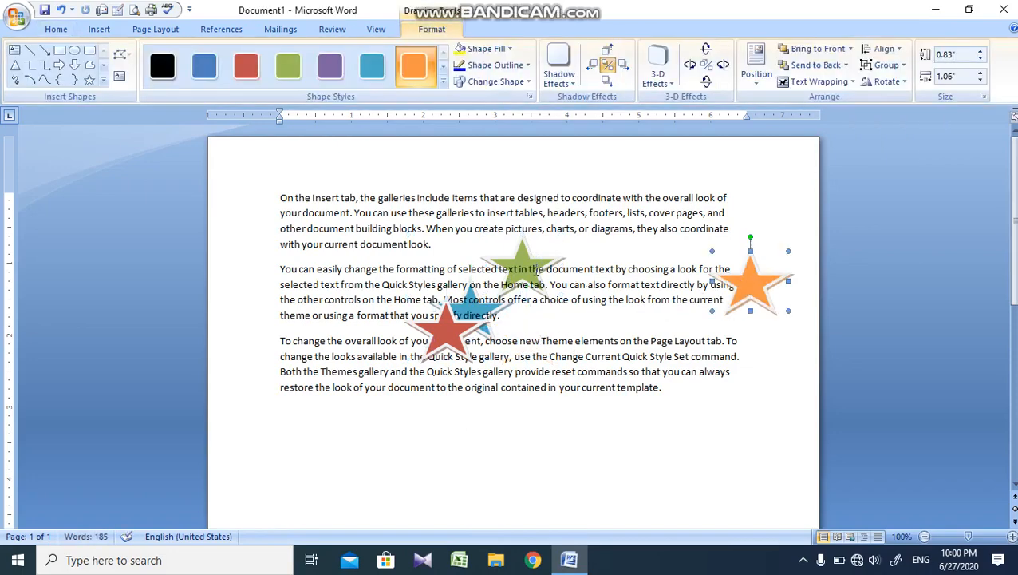
{"action": "left_click", "coordinate": [534, 263]}
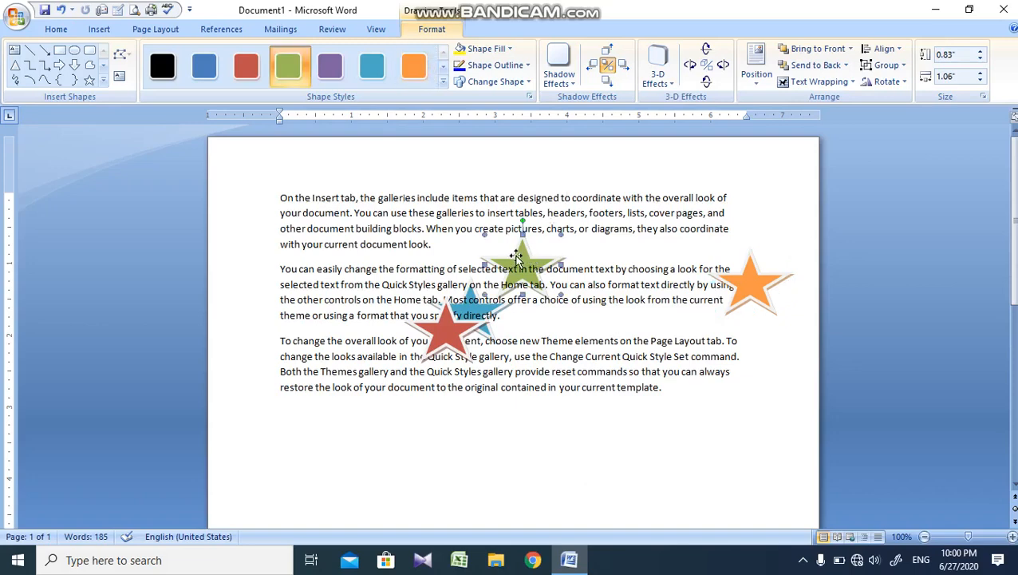
{"action": "left_click_drag", "start_coordinate": [516, 254], "coordinate": [608, 193]}
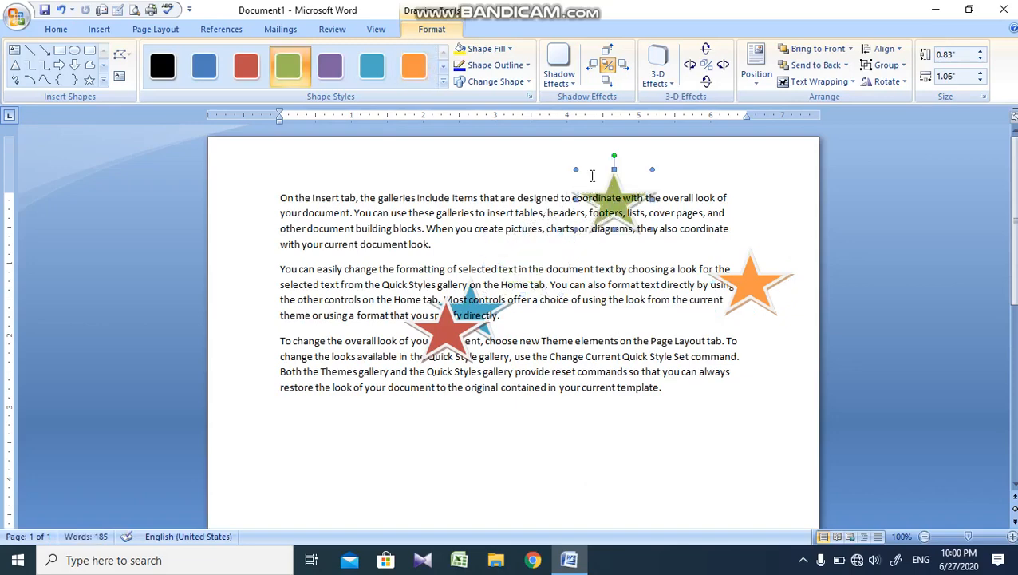
{"action": "left_click", "coordinate": [884, 83]}
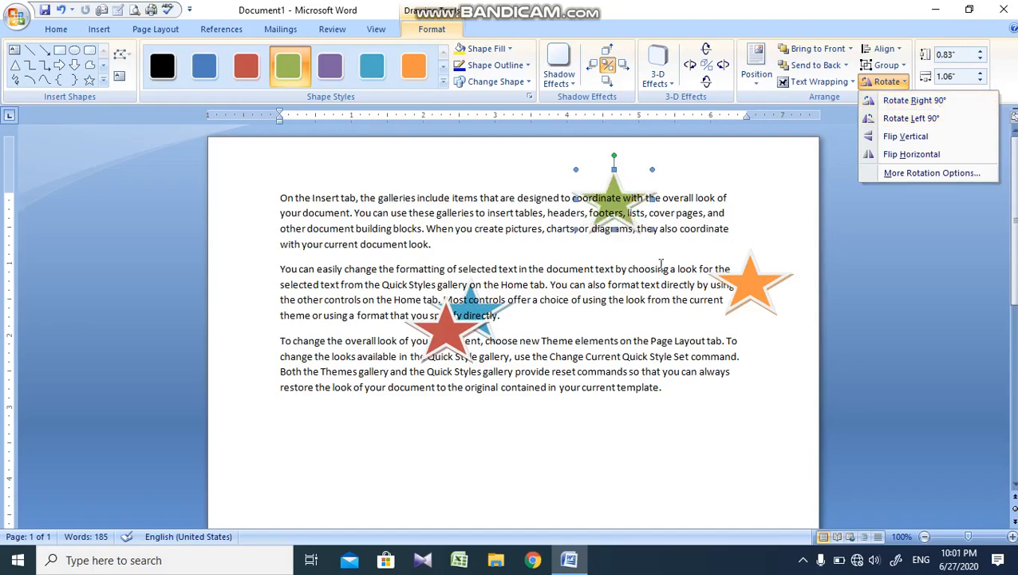
{"action": "left_click", "coordinate": [660, 264]}
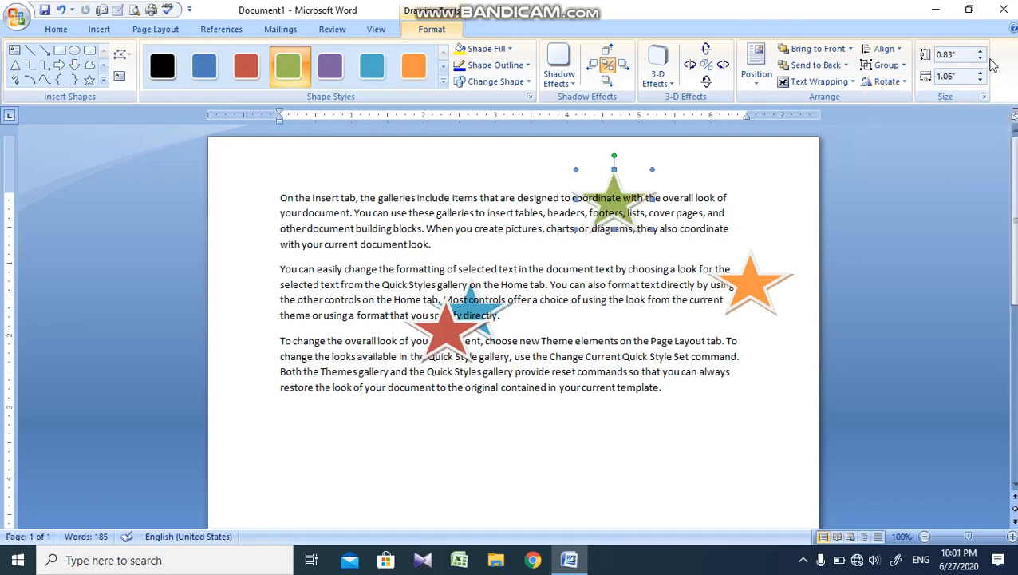
Step: Set the green star's height to 0.1" and its width to 1.9"
{"action": "left_click", "coordinate": [979, 59]}
{"action": "left_click", "coordinate": [979, 59]}
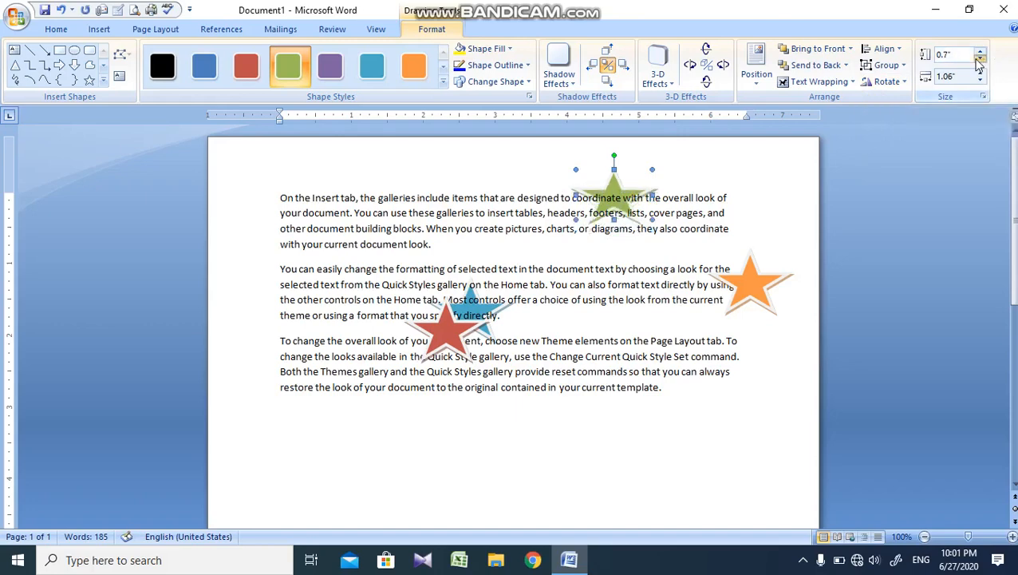
{"action": "left_click", "coordinate": [979, 59]}
{"action": "left_click", "coordinate": [979, 59]}
{"action": "left_click", "coordinate": [981, 73]}
{"action": "left_click", "coordinate": [981, 72]}
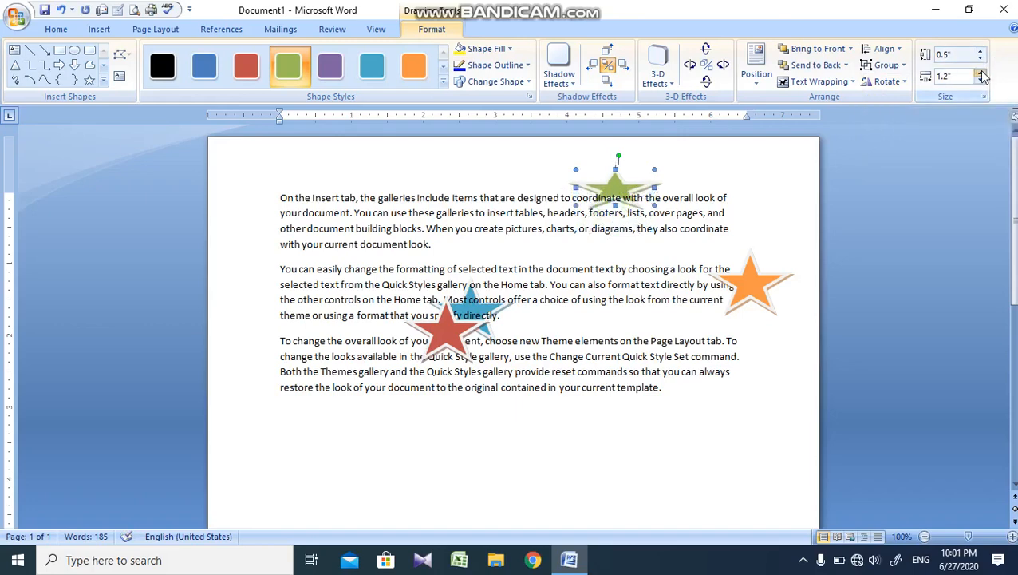
{"action": "left_click", "coordinate": [981, 72]}
{"action": "left_click", "coordinate": [981, 72]}
{"action": "left_click", "coordinate": [981, 74]}
{"action": "left_click", "coordinate": [981, 74]}
{"action": "left_click", "coordinate": [981, 75]}
{"action": "left_click", "coordinate": [980, 74]}
{"action": "left_click", "coordinate": [981, 75]}
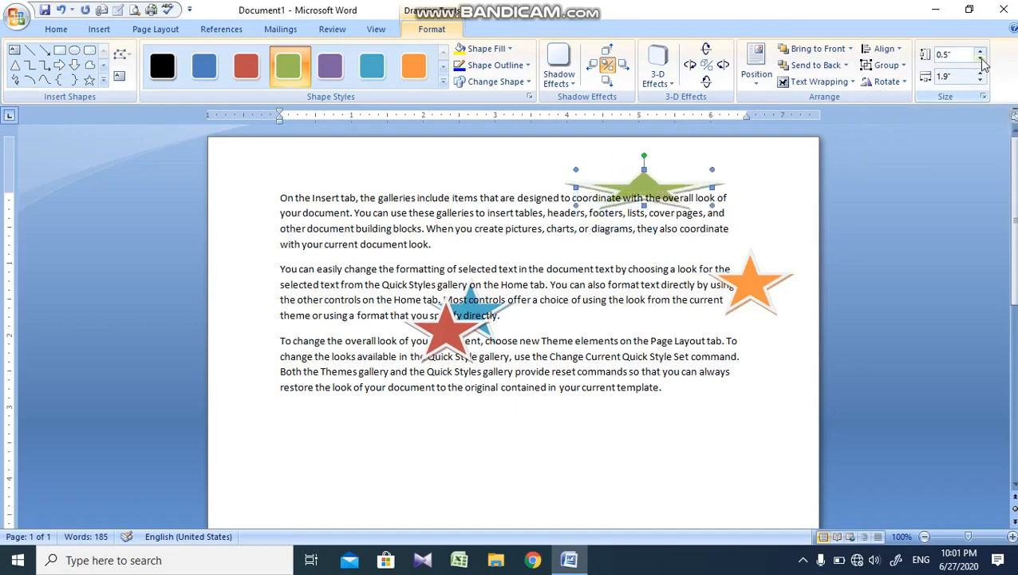
{"action": "left_click", "coordinate": [980, 60]}
{"action": "left_click", "coordinate": [980, 60]}
{"action": "left_click", "coordinate": [980, 60]}
{"action": "left_click", "coordinate": [980, 60]}
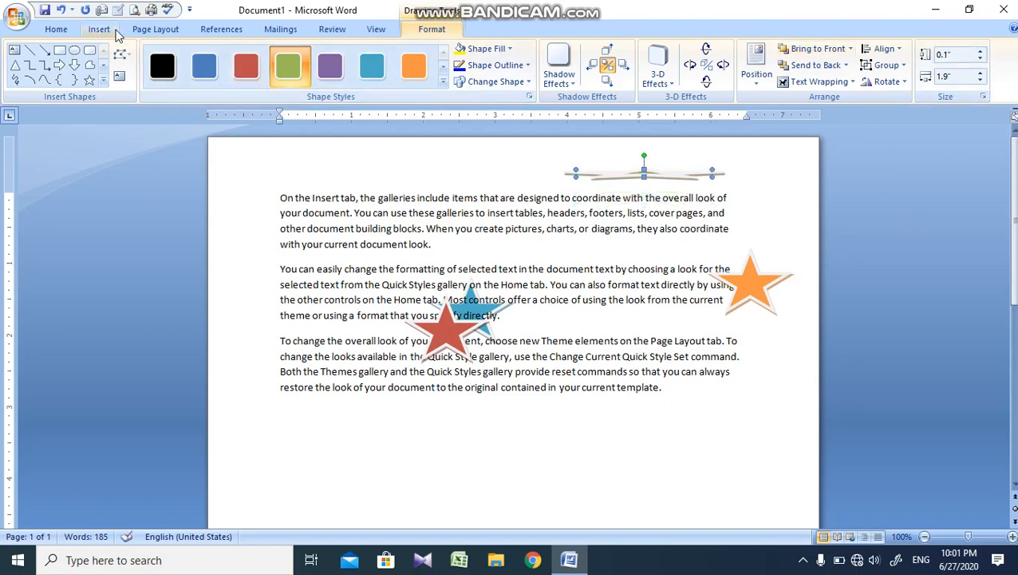
Step: Delete all the paragraphs and stars from the page
{"action": "left_click", "coordinate": [115, 32]}
{"action": "left_click", "coordinate": [336, 188]}
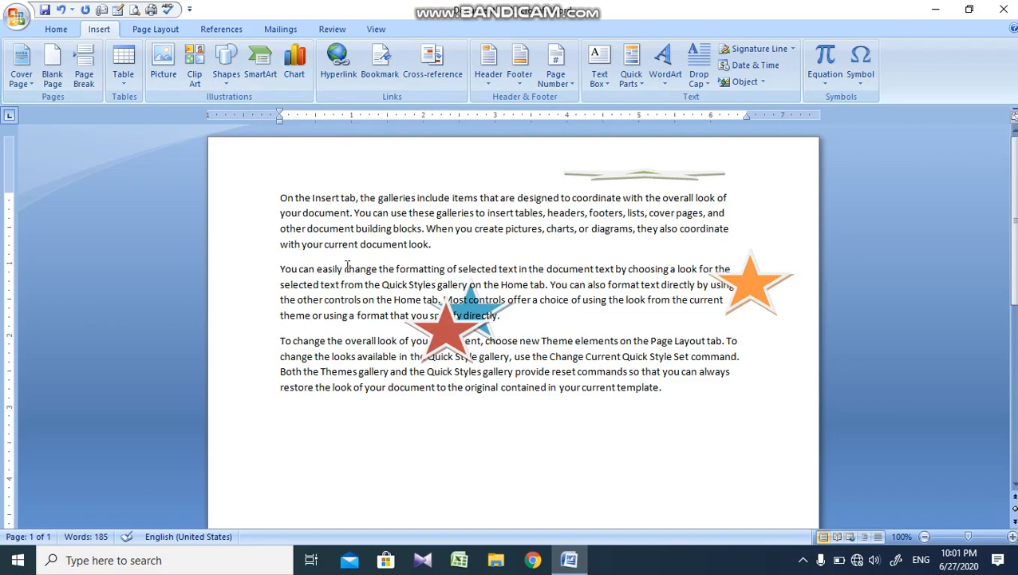
{"action": "key", "text": "ctrl+a"}
{"action": "key", "text": "Delete"}
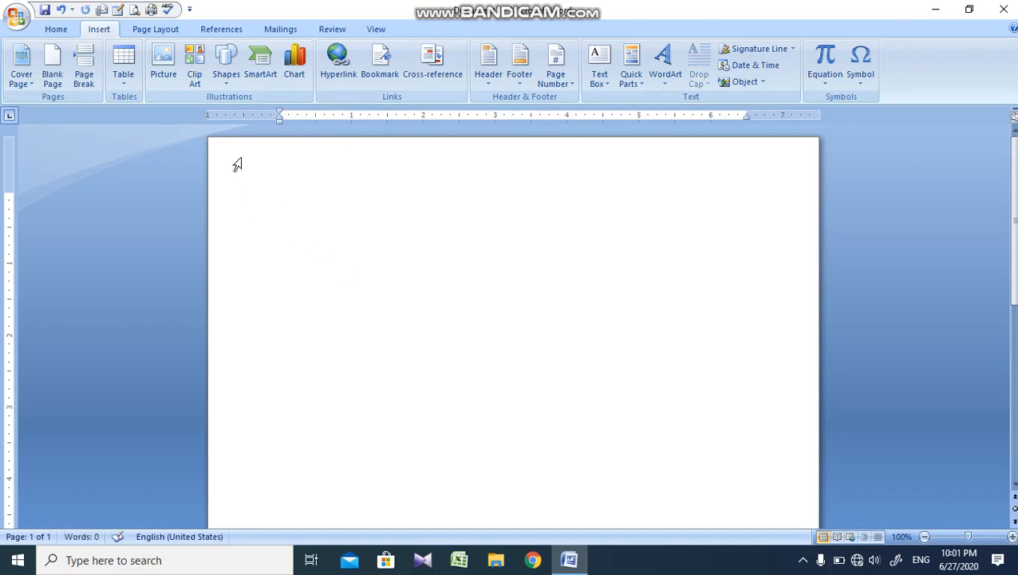
Step: Search the clip art for MAN and review the clips, collections and media types available for the search
{"action": "left_click", "coordinate": [195, 70]}
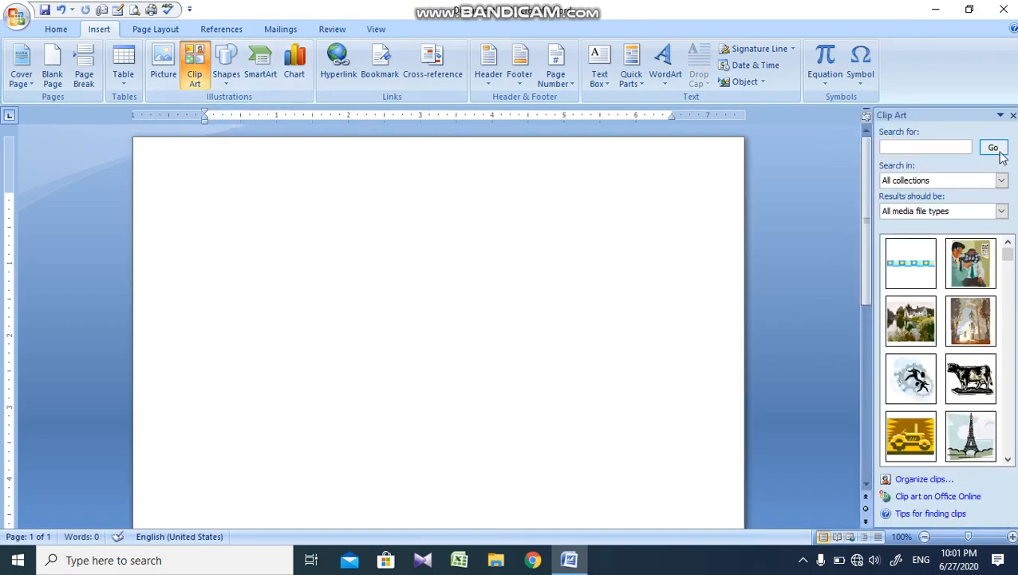
{"action": "left_click", "coordinate": [919, 146]}
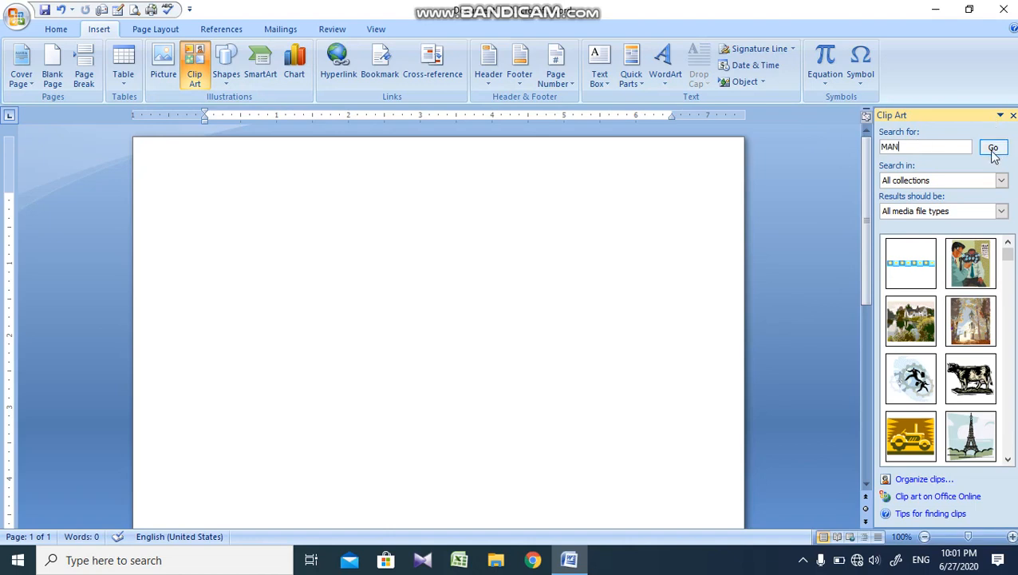
{"action": "left_click", "coordinate": [994, 148]}
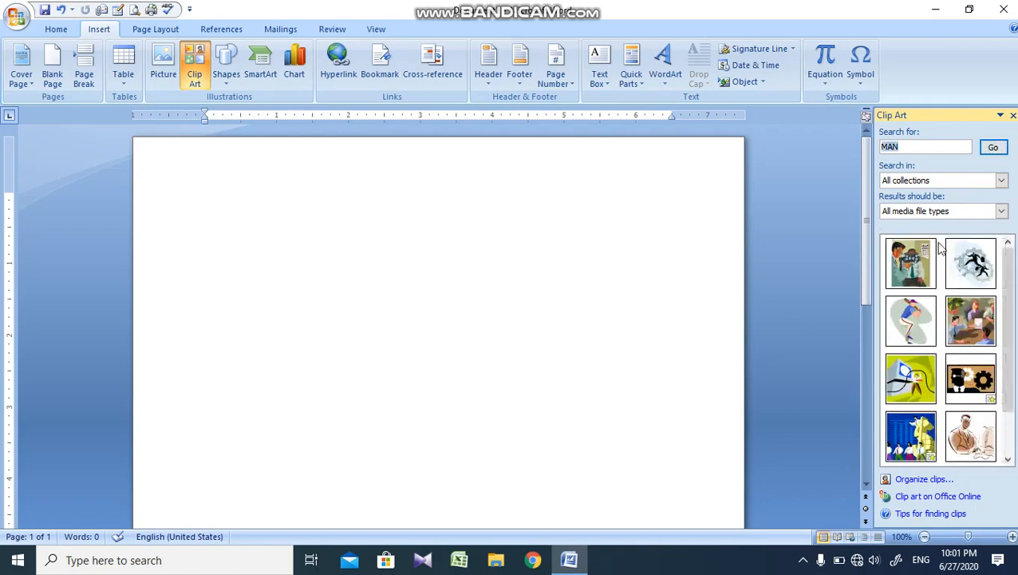
{"action": "scroll", "coordinate": [912, 315], "scroll_direction": "down", "scroll_amount": 2}
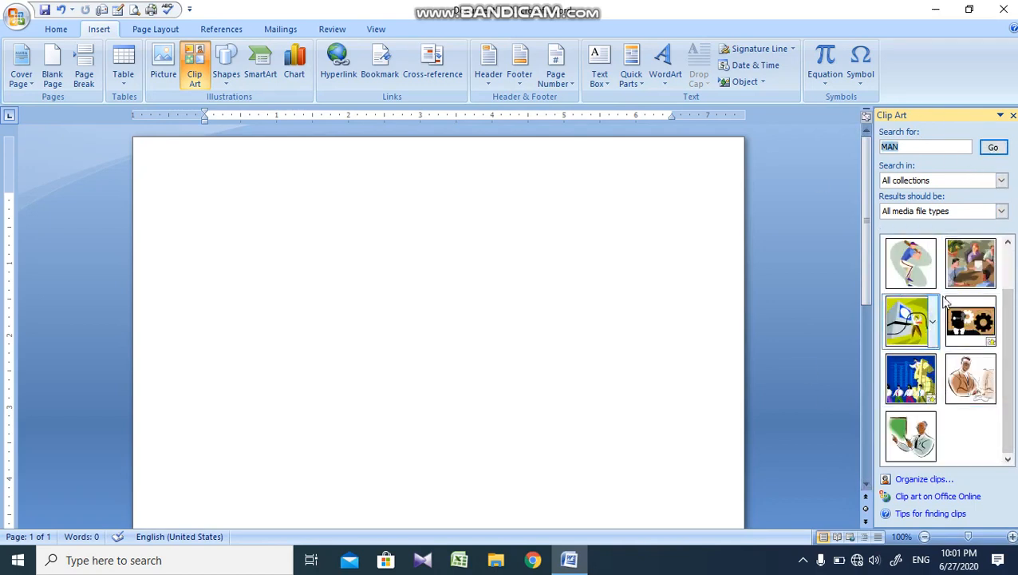
{"action": "left_click", "coordinate": [1002, 181]}
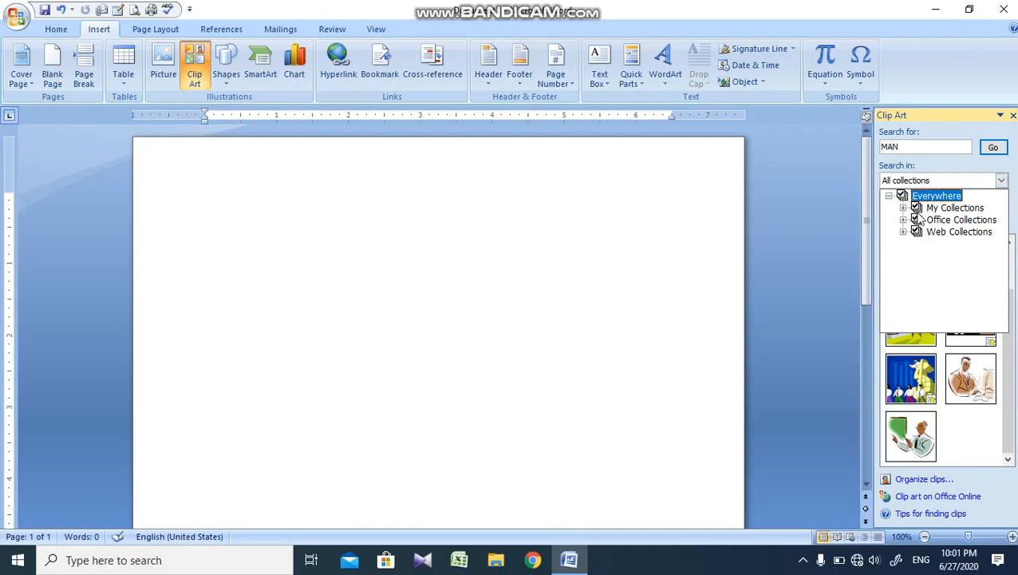
{"action": "left_click", "coordinate": [846, 264]}
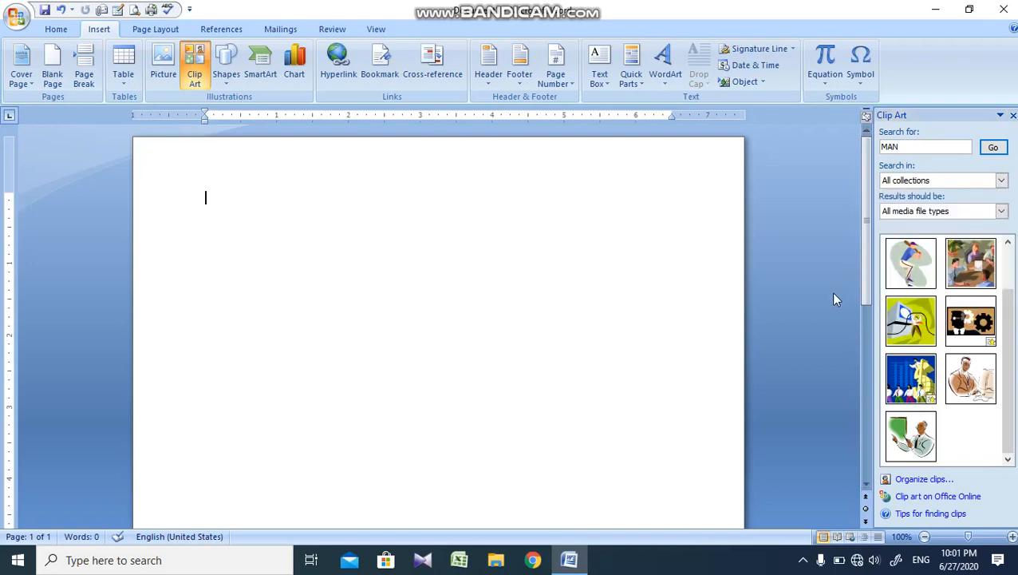
{"action": "left_click", "coordinate": [999, 211]}
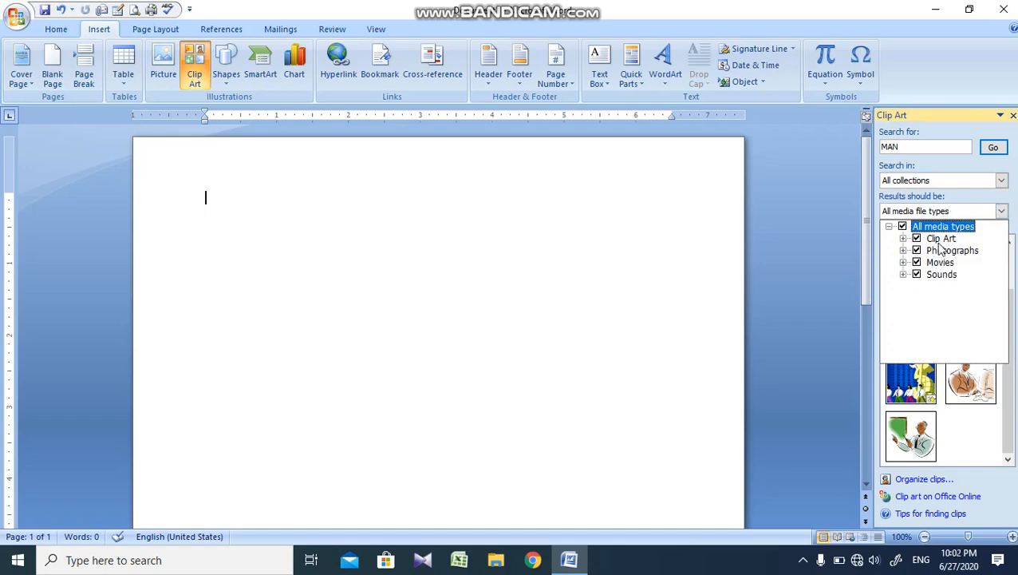
{"action": "left_click", "coordinate": [713, 341]}
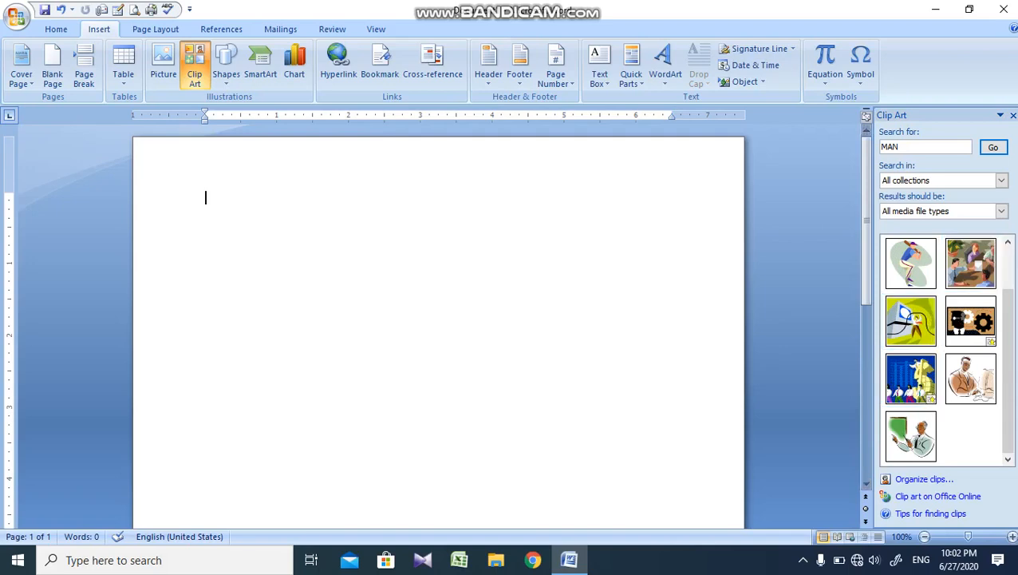
{"action": "scroll", "coordinate": [1009, 280], "scroll_direction": "up", "scroll_amount": 2}
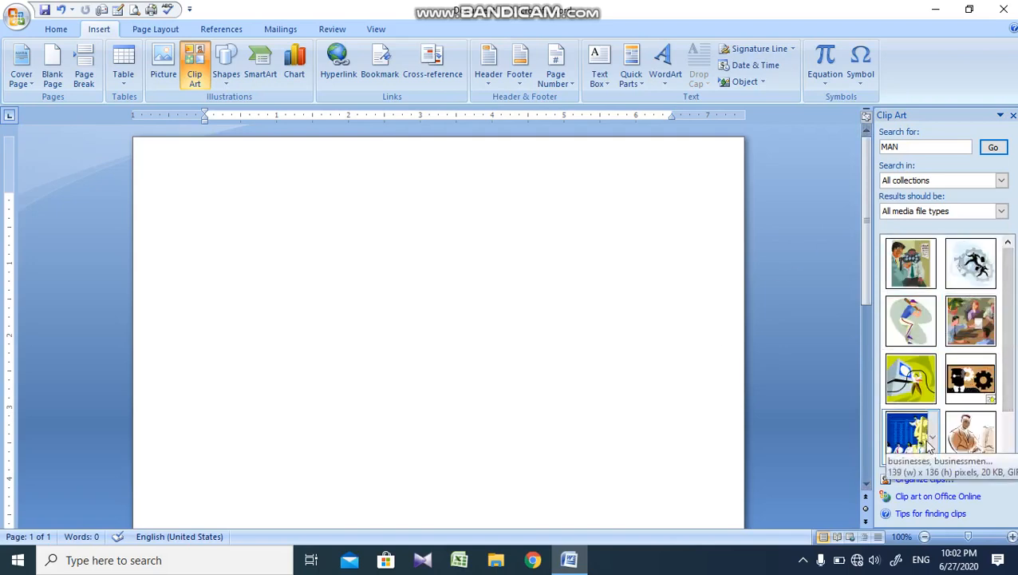
Step: Add the Capture picture from the Pictures folder to the Favorites collection in Clip Organizer, and close the organizer
{"action": "left_click", "coordinate": [924, 480]}
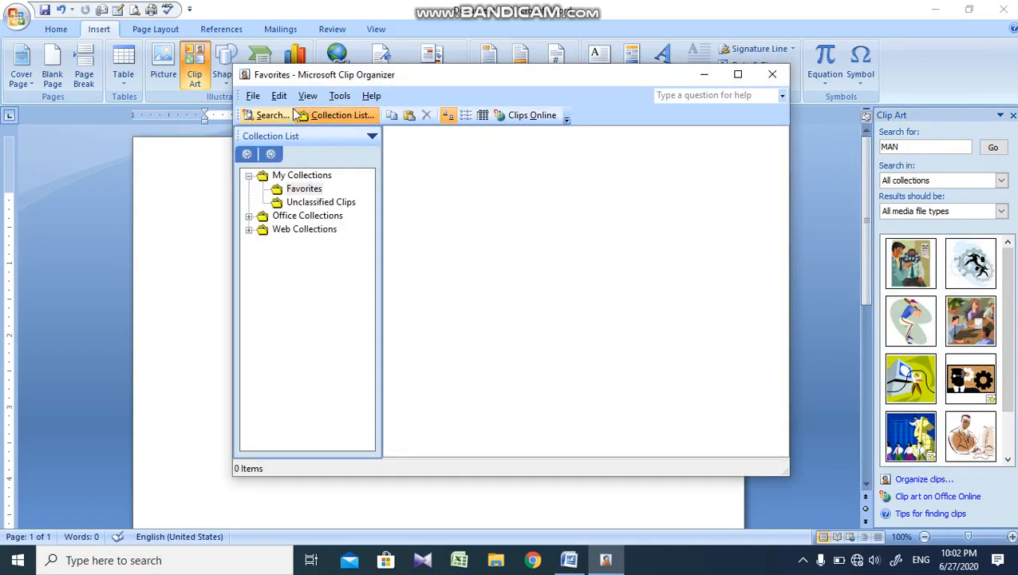
{"action": "left_click", "coordinate": [252, 95]}
{"action": "mouse_move", "coordinate": [391, 130]}
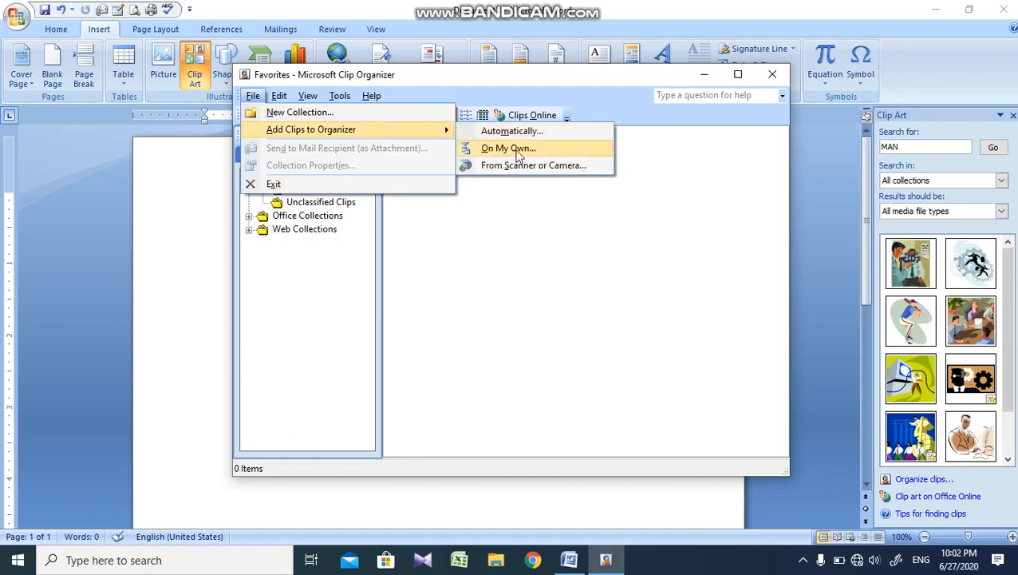
{"action": "left_click", "coordinate": [511, 148]}
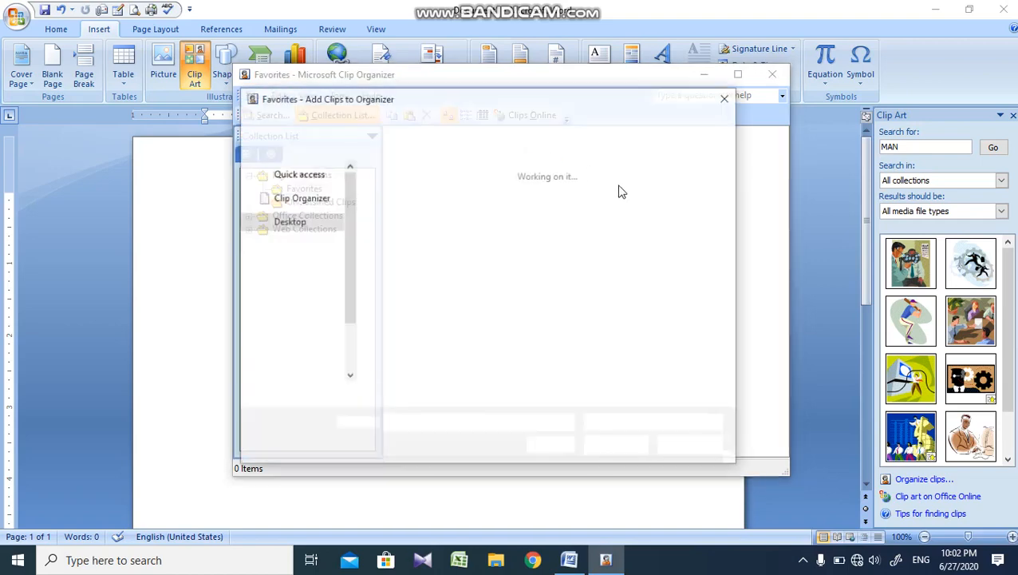
{"action": "left_click", "coordinate": [423, 278]}
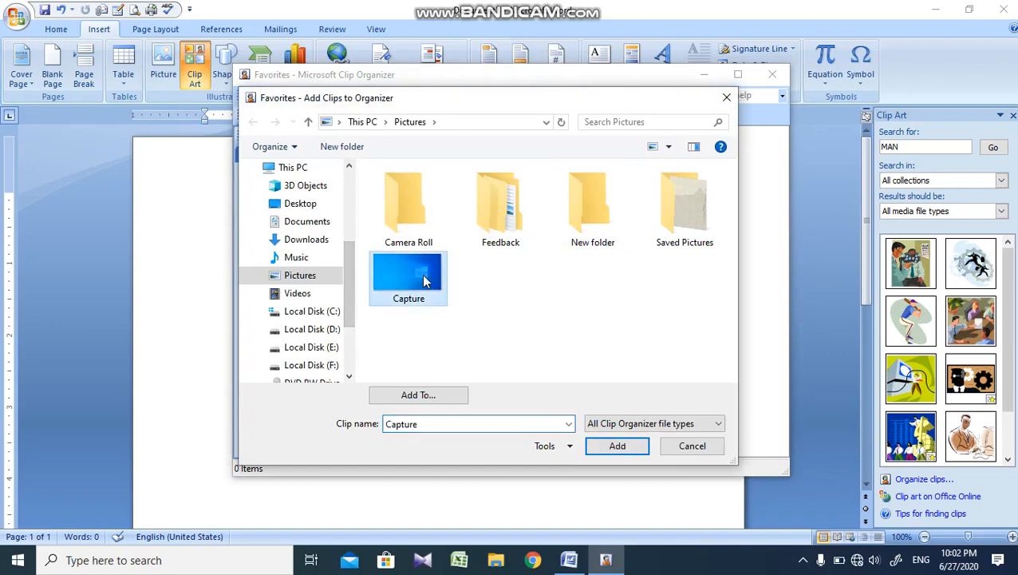
{"action": "left_click", "coordinate": [631, 446]}
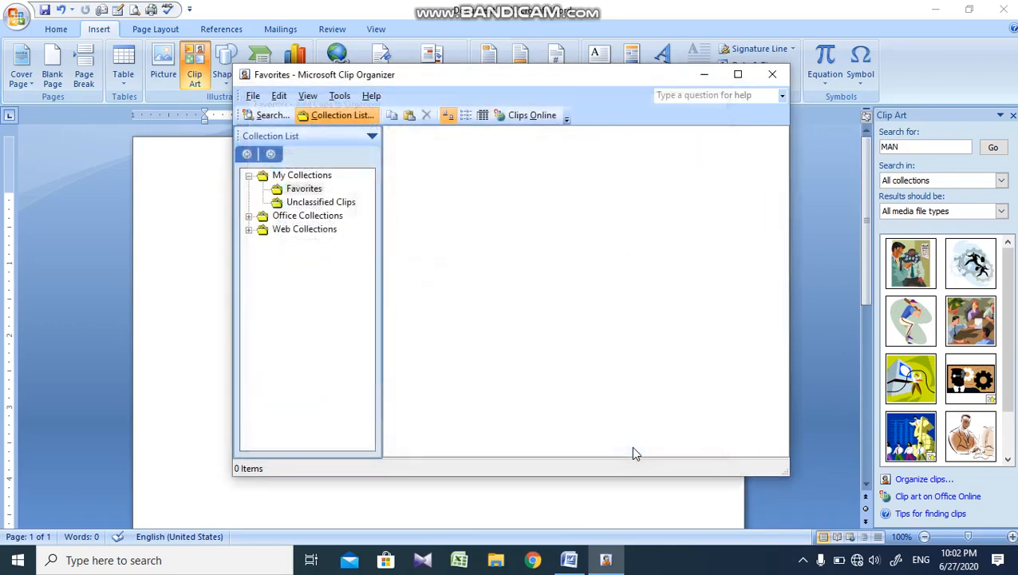
{"action": "left_click", "coordinate": [772, 74]}
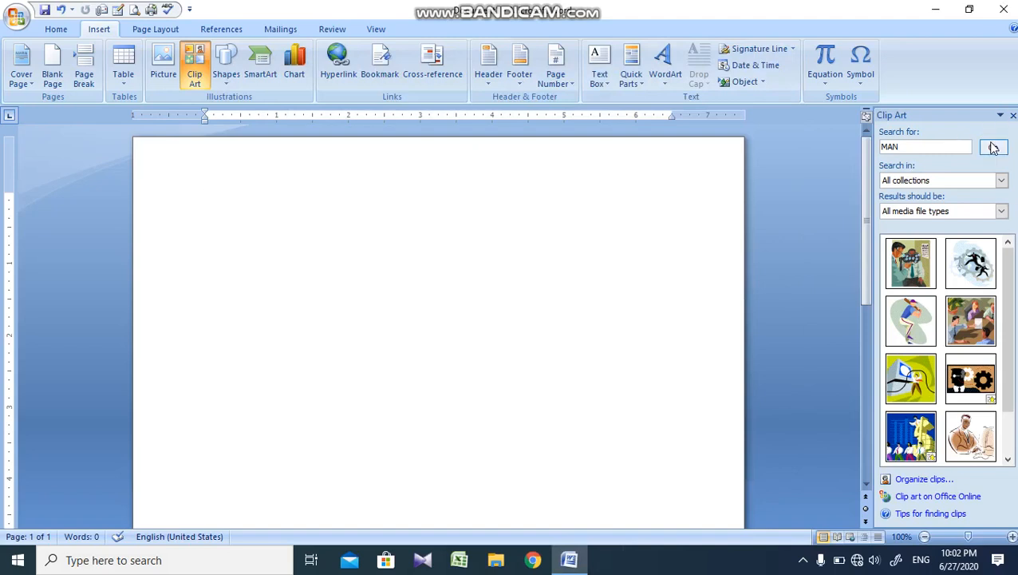
Step: List all clips with an empty clip art search and insert the added blue Windows picture into the document
{"action": "left_click", "coordinate": [969, 147]}
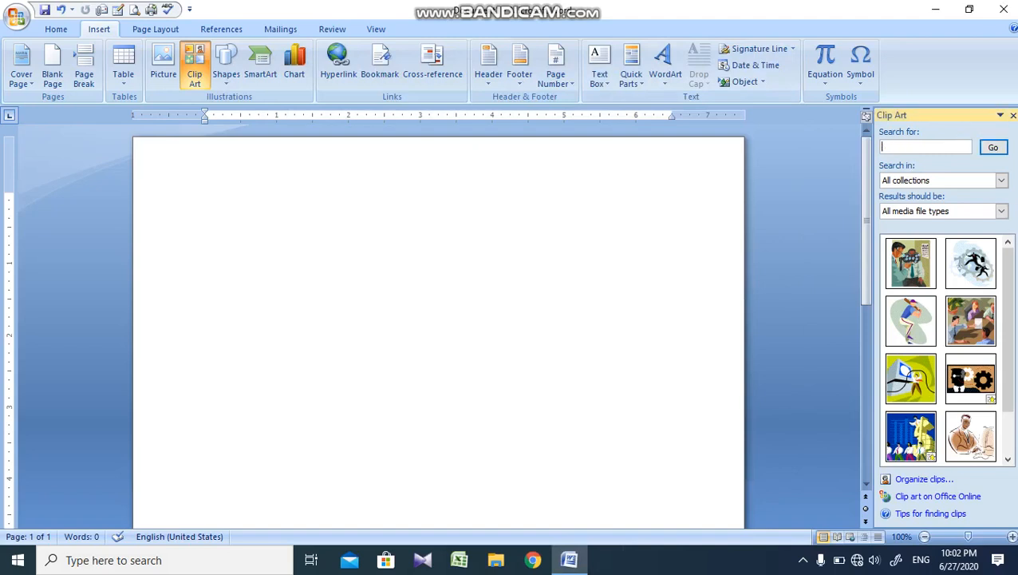
{"action": "left_click", "coordinate": [992, 147]}
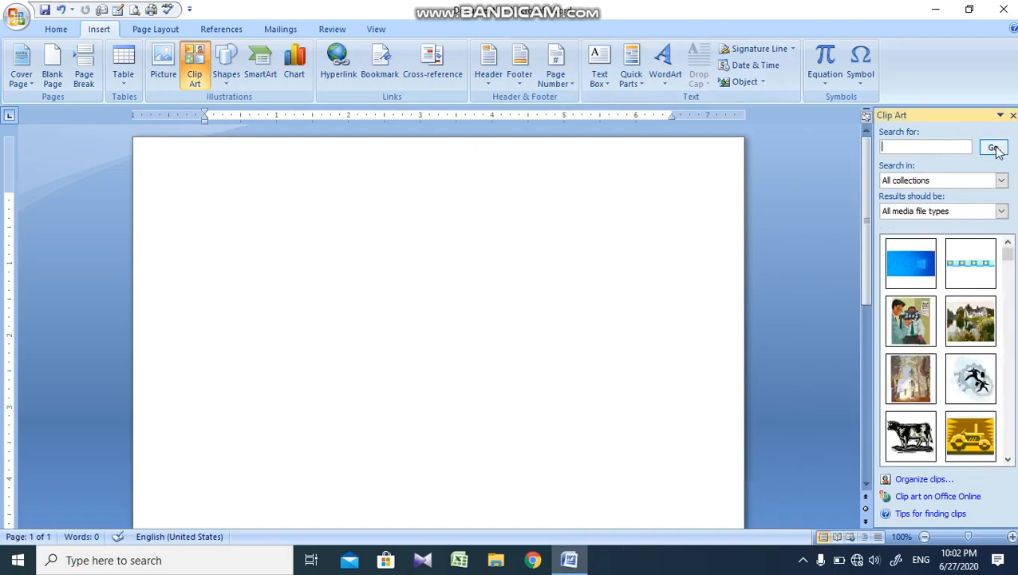
{"action": "left_click", "coordinate": [907, 263]}
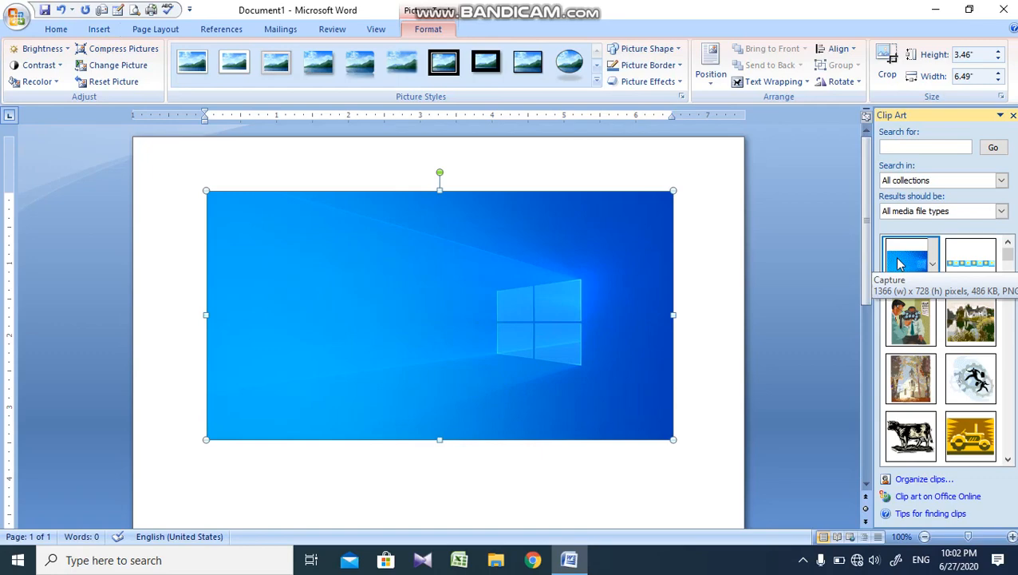
{"action": "left_click", "coordinate": [1013, 115]}
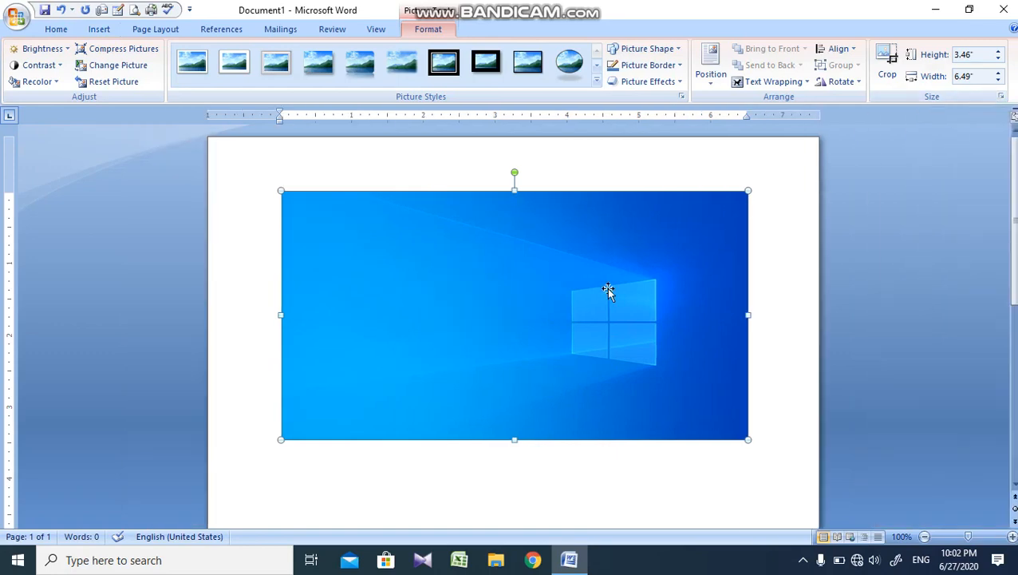
Step: Delete the picture, and draw a donut shape about 1.93" high and 2" wide in the upper middle of the page
{"action": "key", "text": "Delete"}
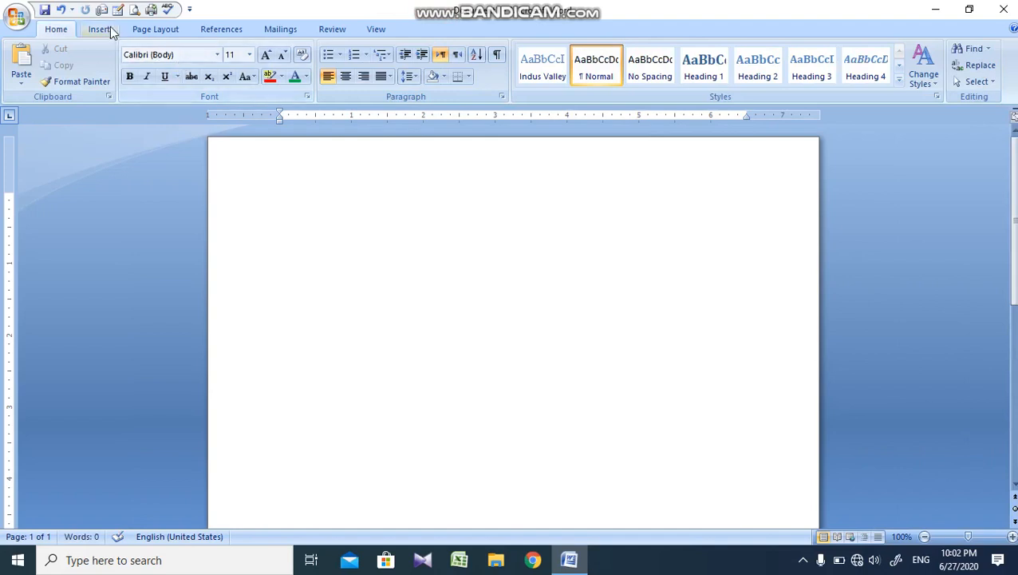
{"action": "left_click", "coordinate": [104, 30]}
{"action": "left_click", "coordinate": [225, 80]}
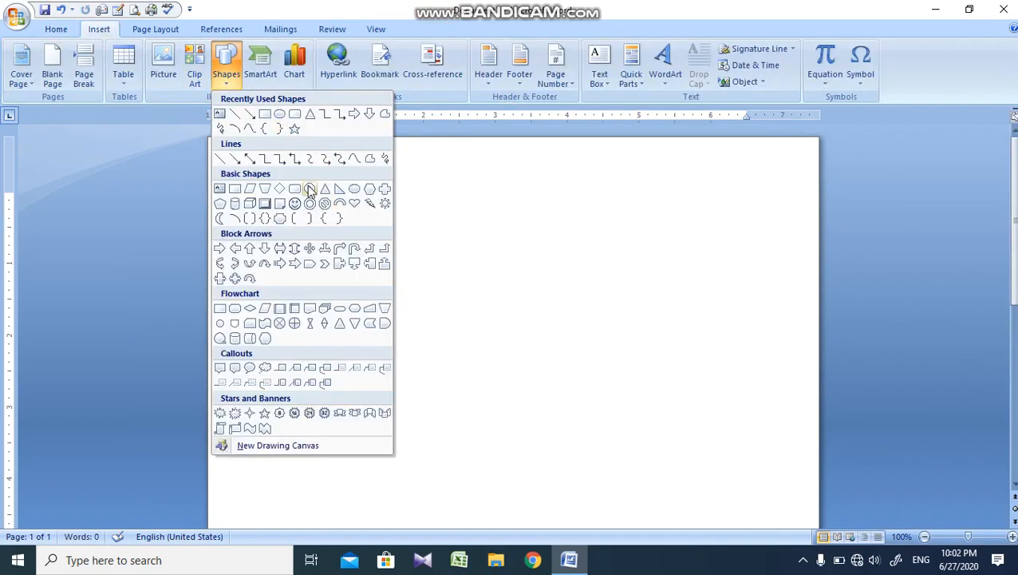
{"action": "left_click", "coordinate": [310, 202]}
{"action": "left_click_drag", "start_coordinate": [308, 202], "coordinate": [451, 342]}
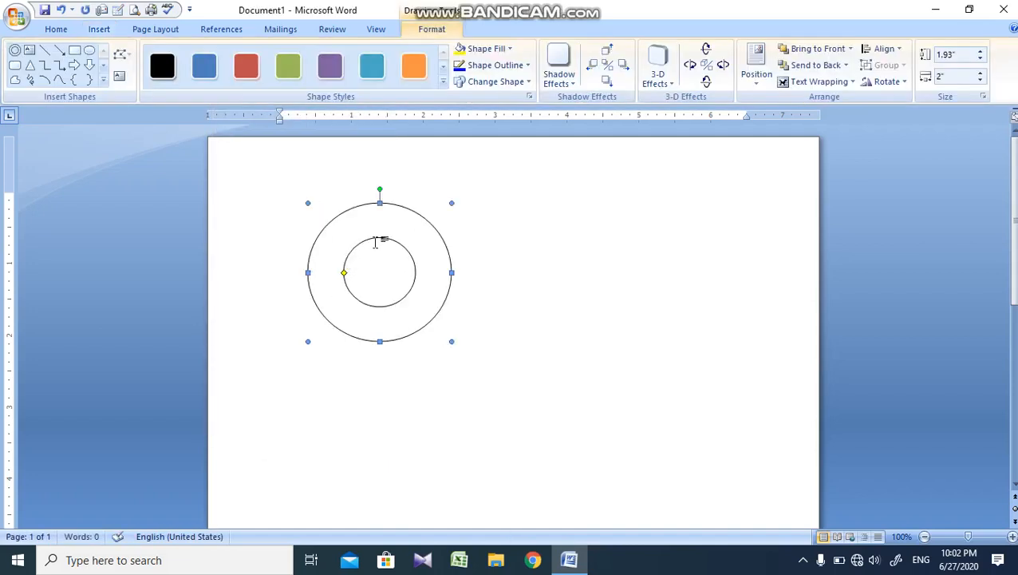
{"action": "left_click_drag", "start_coordinate": [404, 228], "coordinate": [556, 275]}
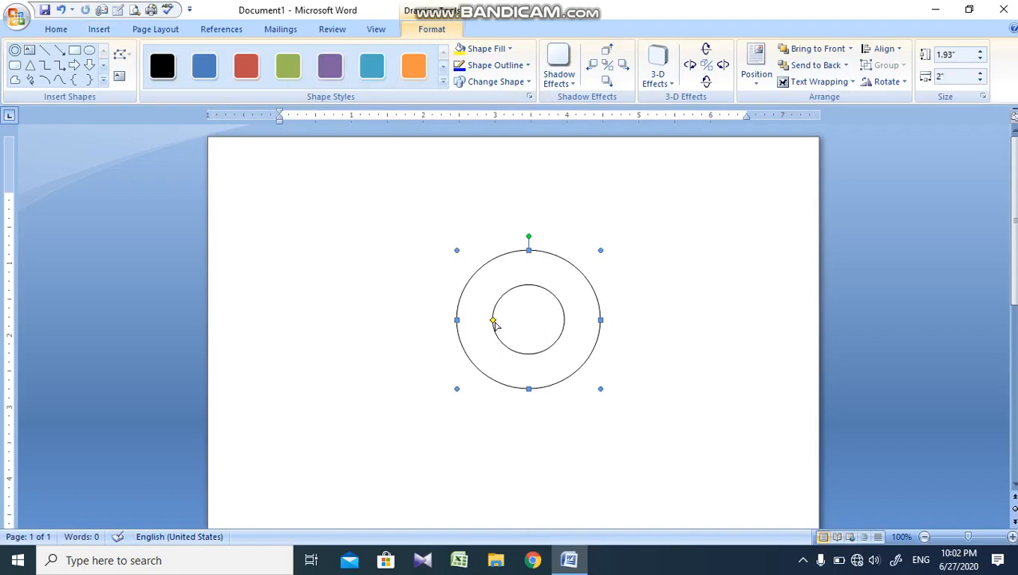
Step: Shrink the donut's hole to a small circle and apply the teal shape style with a white outline
{"action": "left_click_drag", "start_coordinate": [493, 321], "coordinate": [520, 327]}
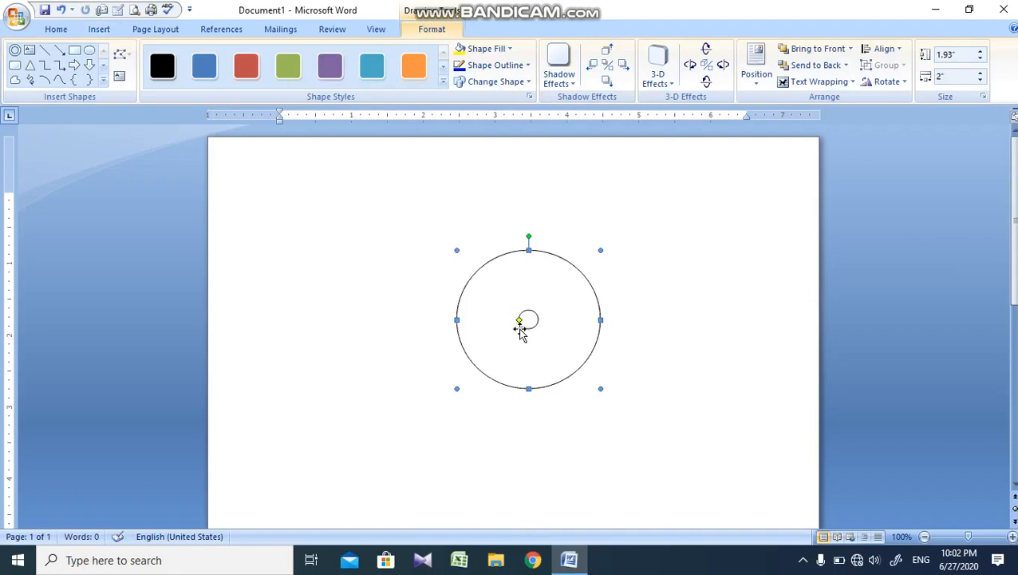
{"action": "left_click", "coordinate": [371, 65]}
{"action": "left_click", "coordinate": [218, 291]}
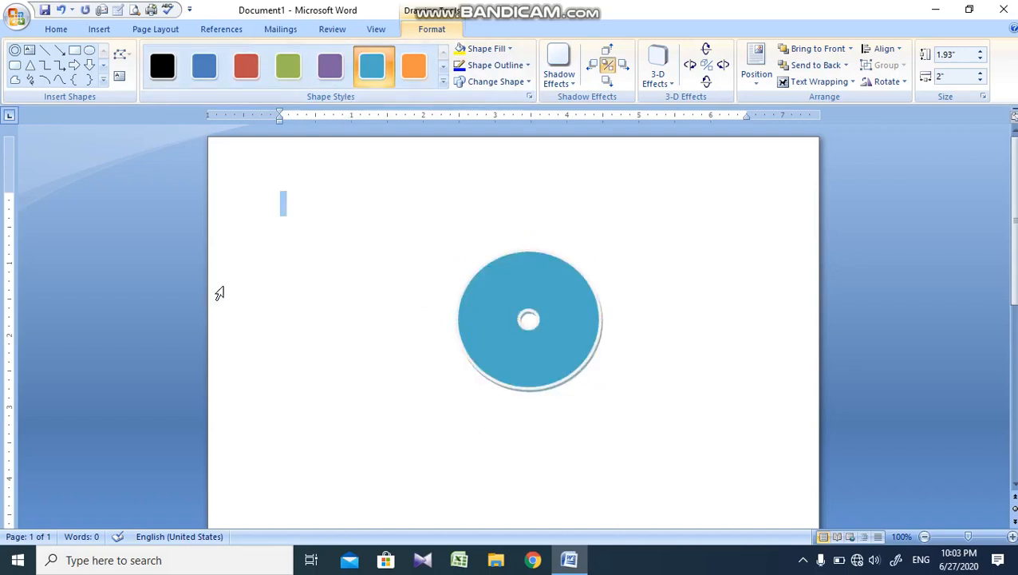
Step: Delete the donut and insert a Detailed Process SmartArt graphic from the List category
{"action": "left_click", "coordinate": [535, 332]}
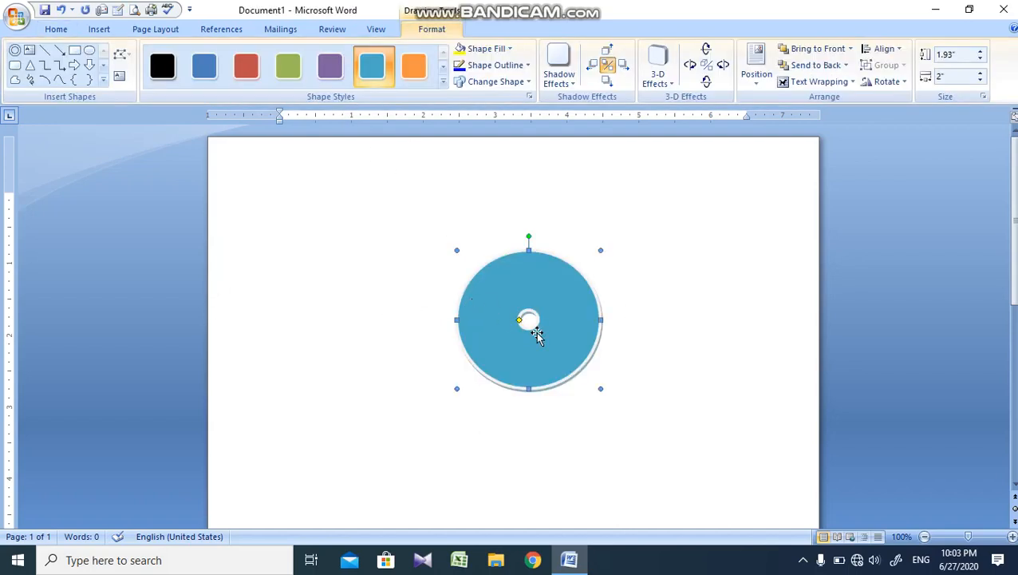
{"action": "key", "text": "Delete"}
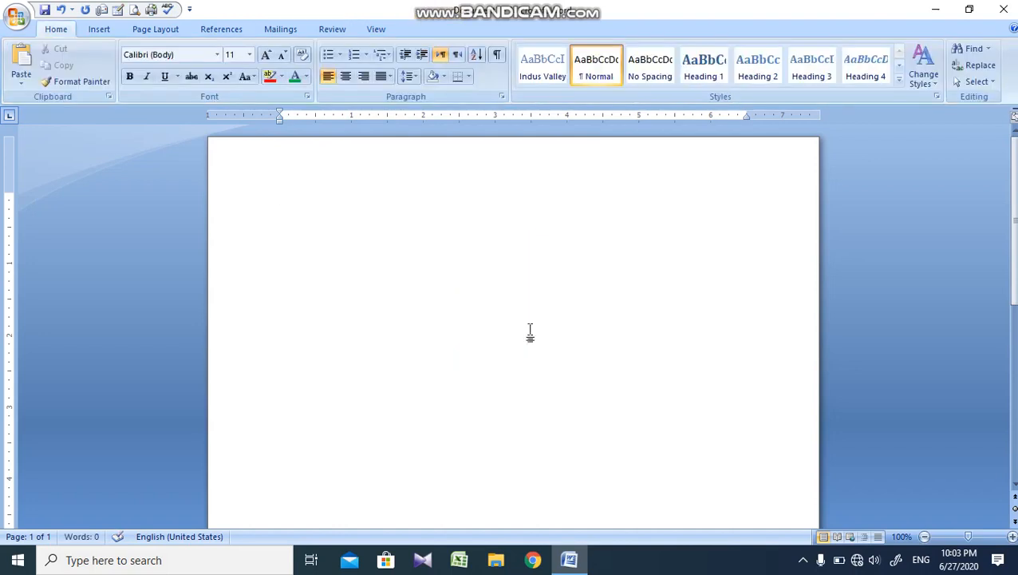
{"action": "left_click", "coordinate": [99, 28]}
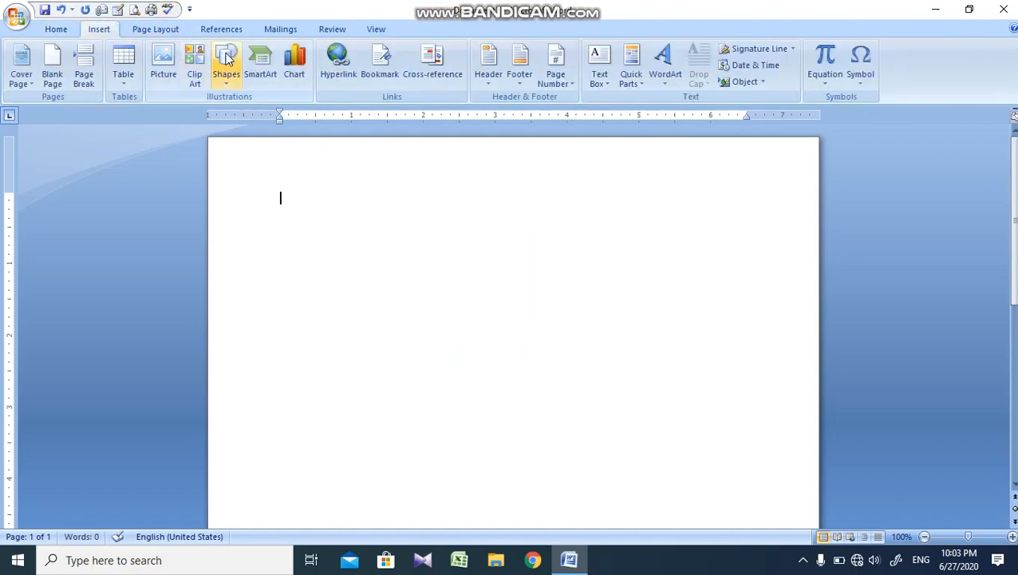
{"action": "left_click", "coordinate": [268, 81]}
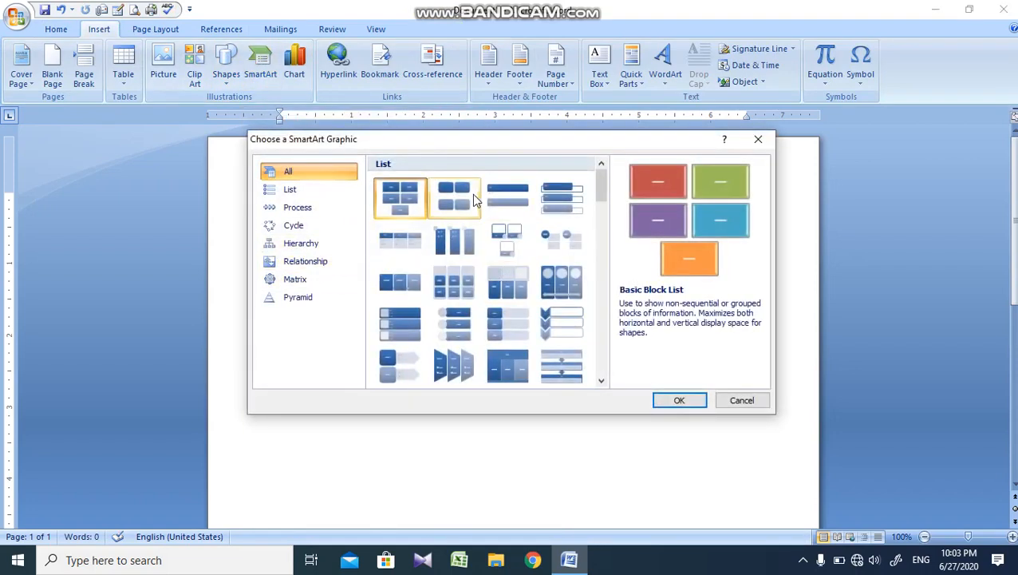
{"action": "left_click", "coordinate": [505, 250]}
{"action": "left_click", "coordinate": [399, 209]}
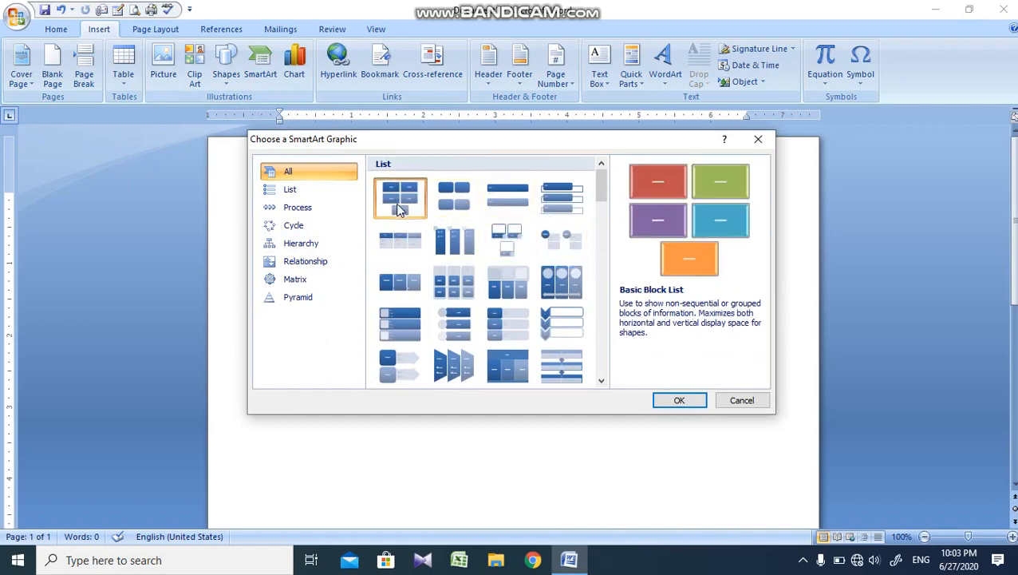
{"action": "left_click", "coordinate": [336, 192]}
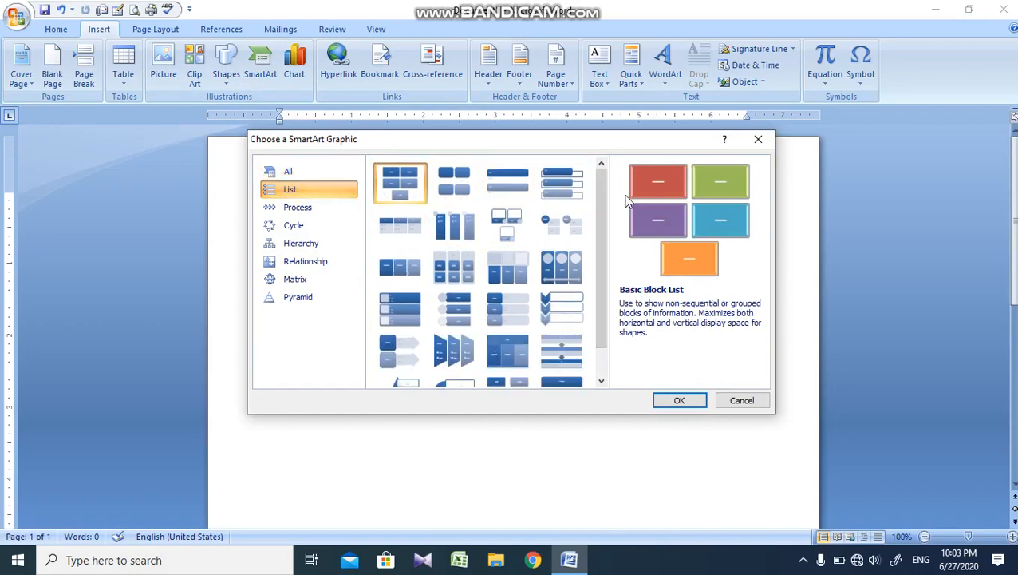
{"action": "scroll", "coordinate": [600, 263], "scroll_direction": "down", "scroll_amount": 1}
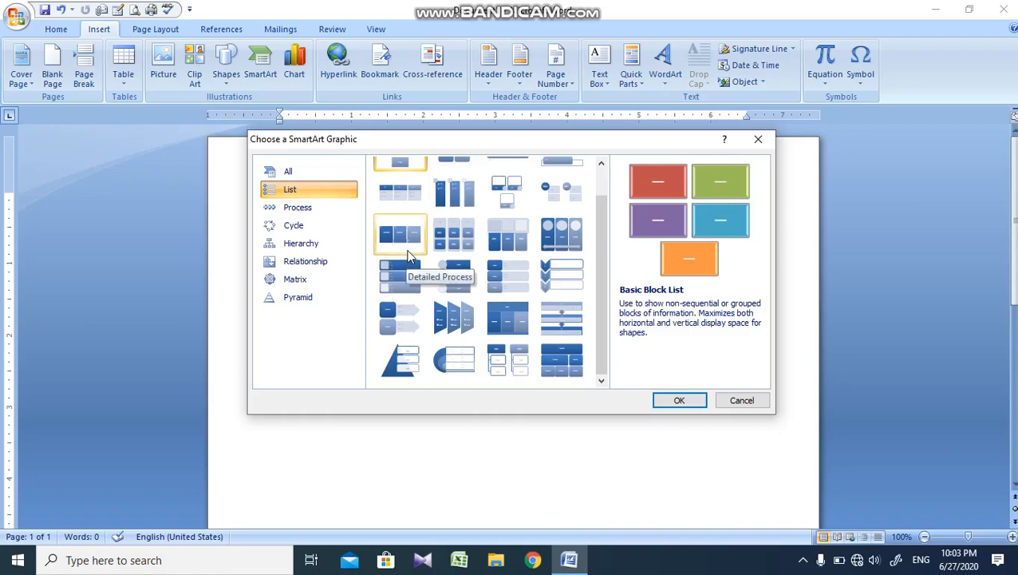
{"action": "left_click", "coordinate": [409, 252]}
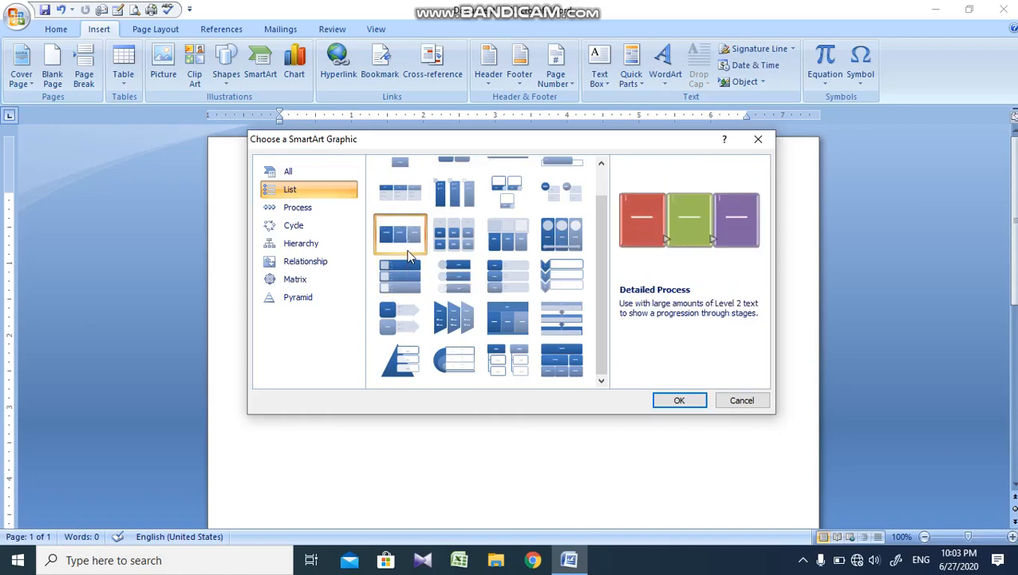
{"action": "left_click", "coordinate": [679, 401]}
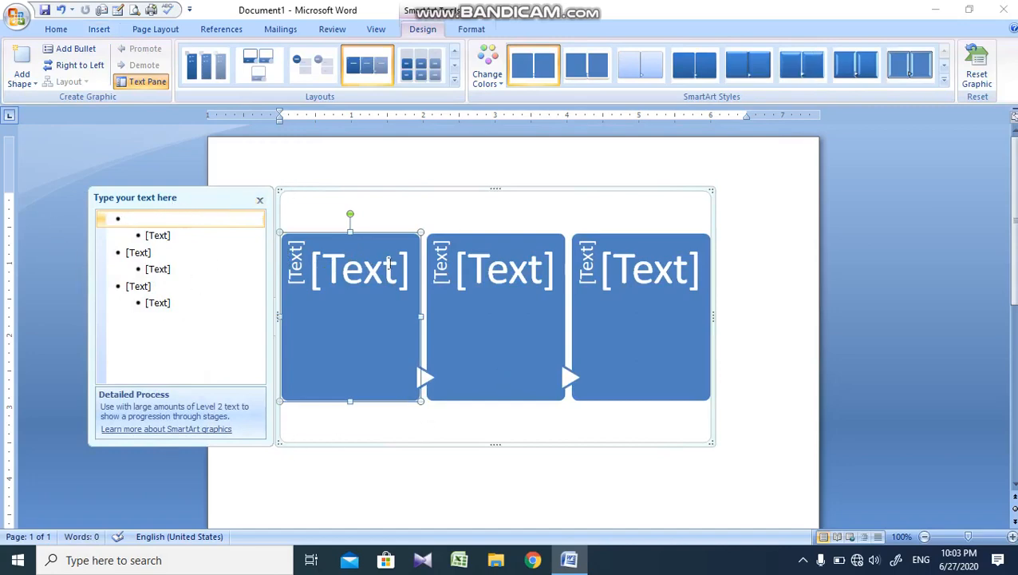
Step: Hide the SmartArt graphic's text pane, show it again, and hide it once more
{"action": "left_click", "coordinate": [259, 200]}
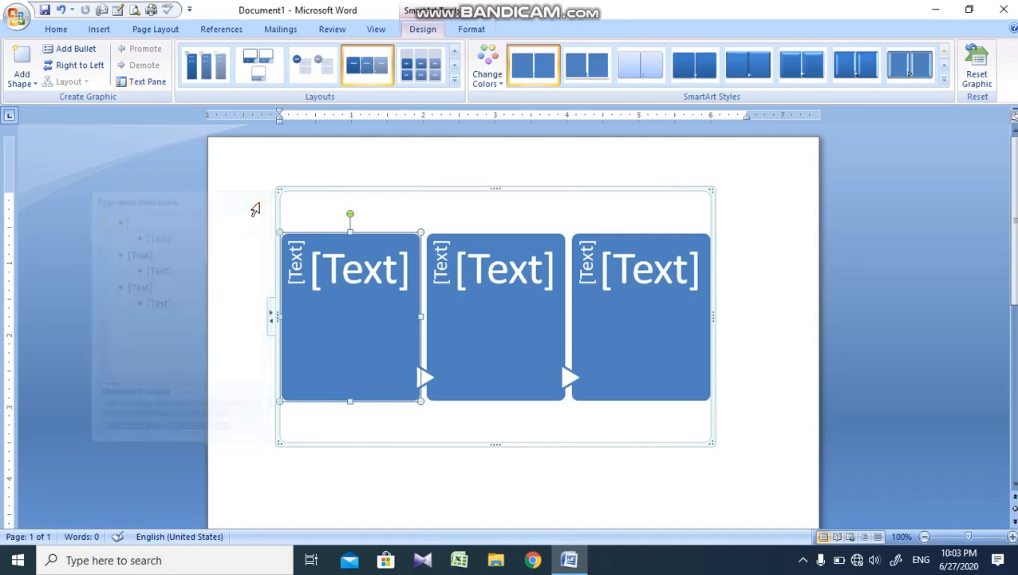
{"action": "left_click", "coordinate": [145, 84]}
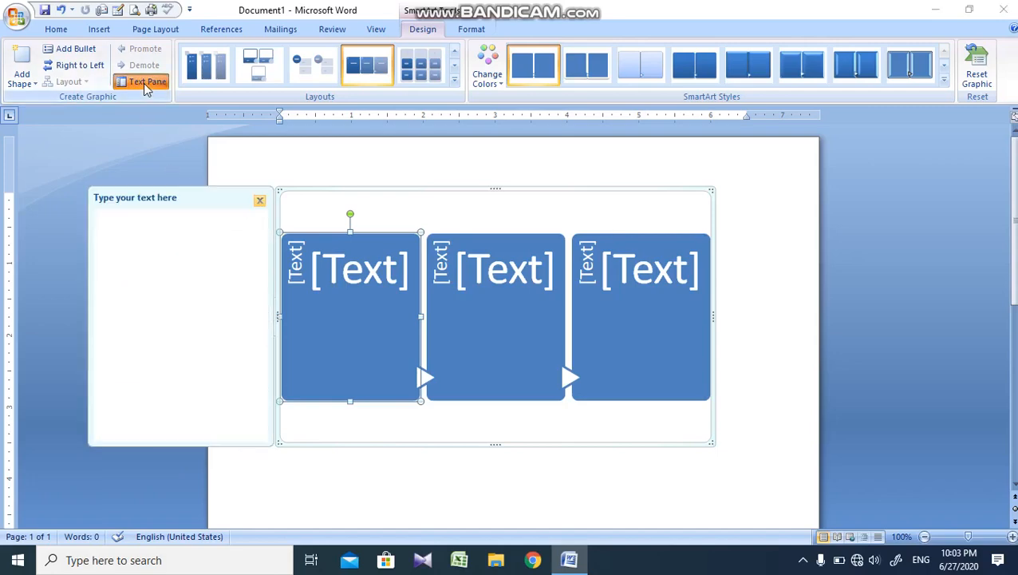
{"action": "left_click", "coordinate": [259, 200]}
Step: Enter "MS WORD 2007" as the main text of the first SmartArt box
{"action": "left_click", "coordinate": [387, 287]}
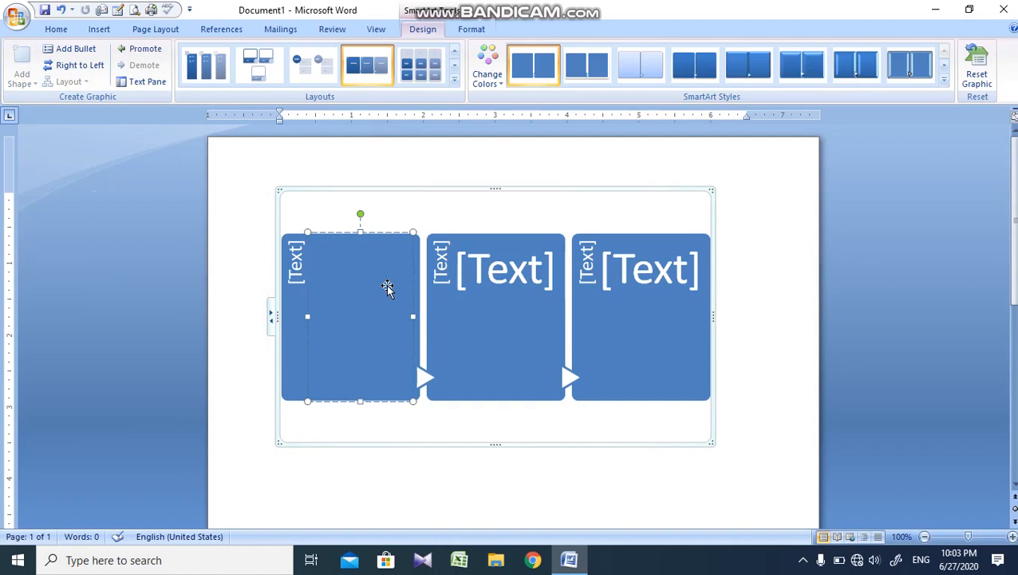
{"action": "type", "text": "m"}
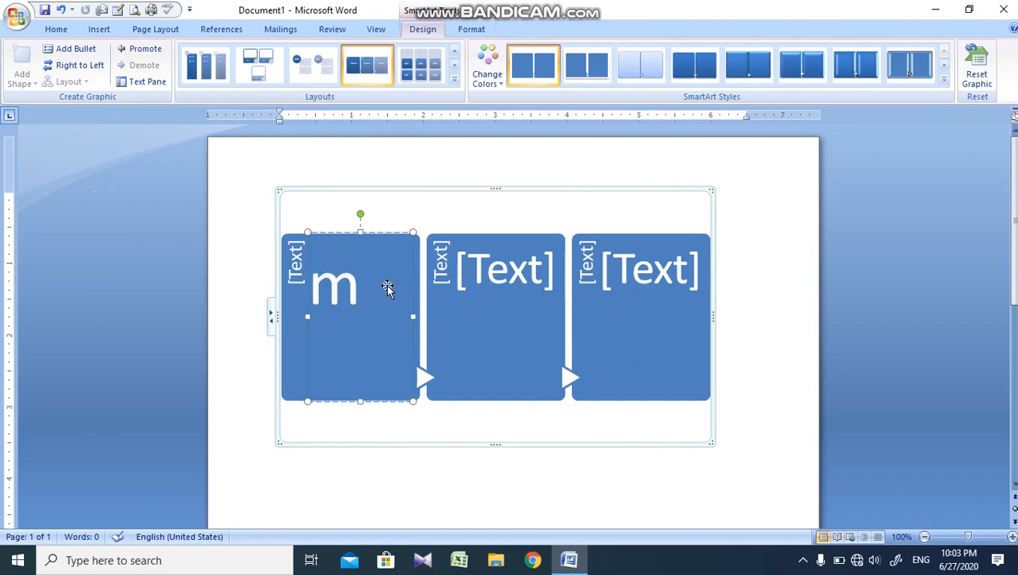
{"action": "key", "text": "BackSpace"}
{"action": "type", "text": "MS"}
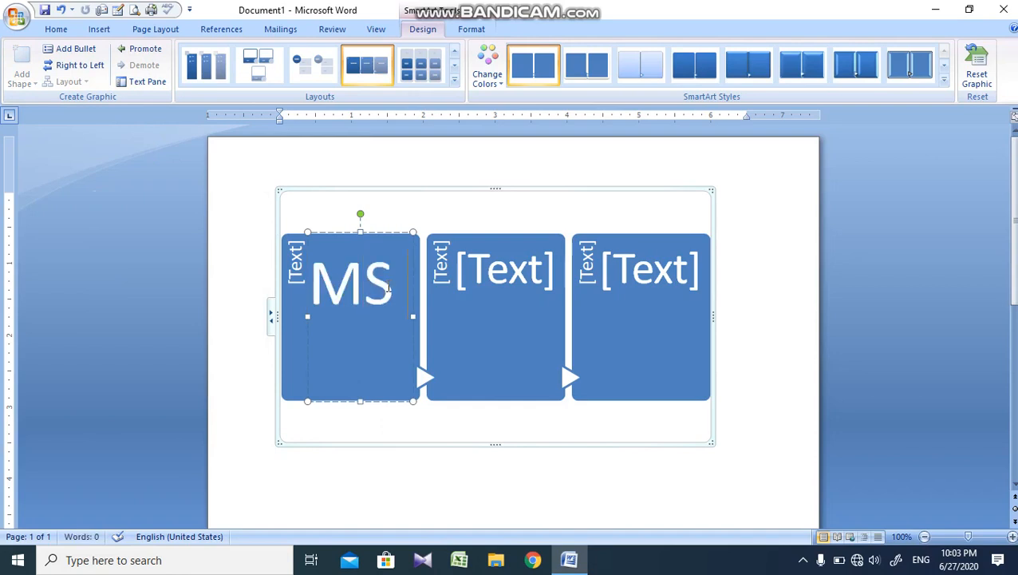
{"action": "type", "text": " WORD"}
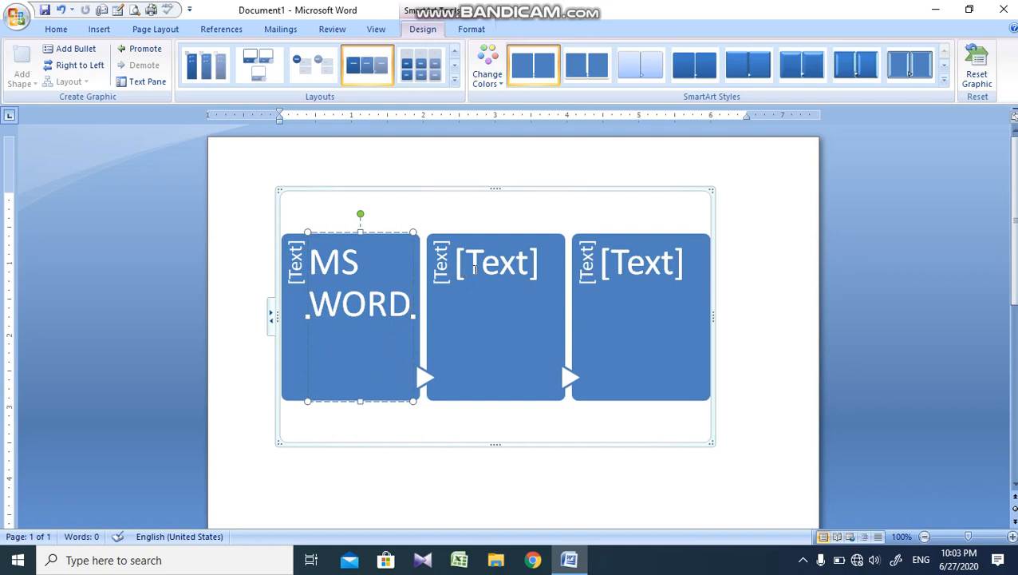
{"action": "type", "text": " 2007"}
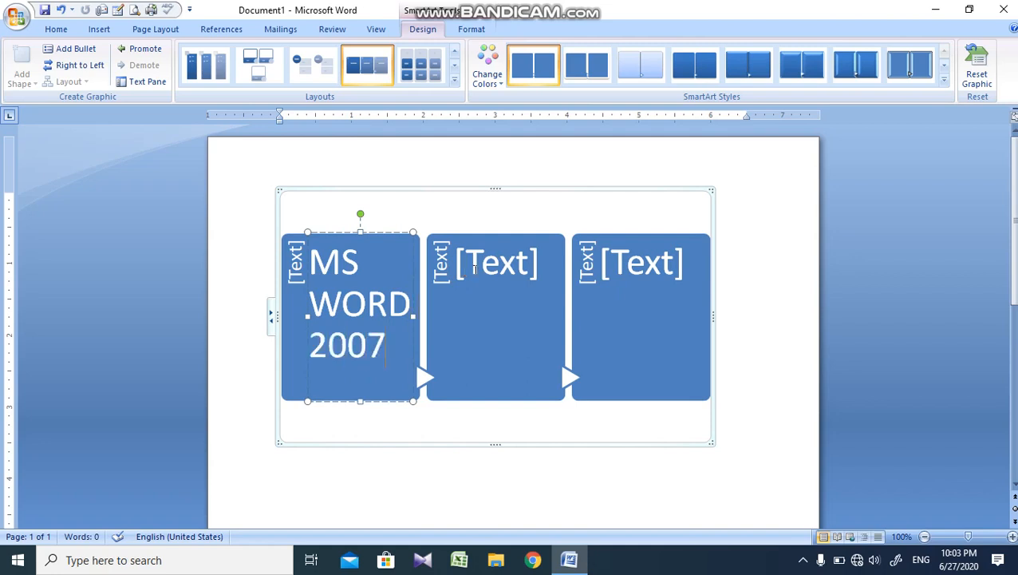
Step: Enter "MS Excel 2007" as the main text of the middle SmartArt box
{"action": "left_click", "coordinate": [506, 268]}
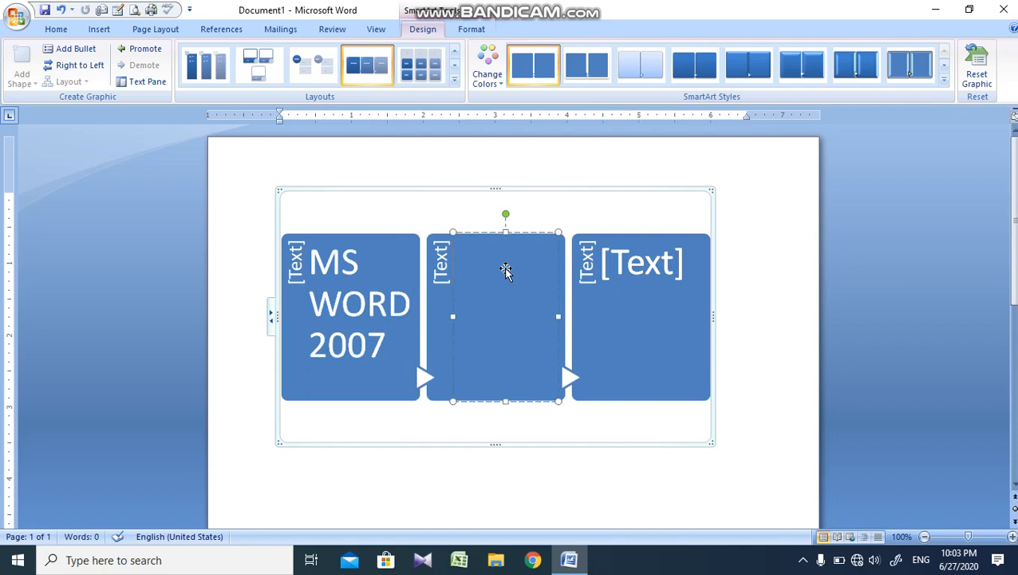
{"action": "type", "text": "MS EXCE"}
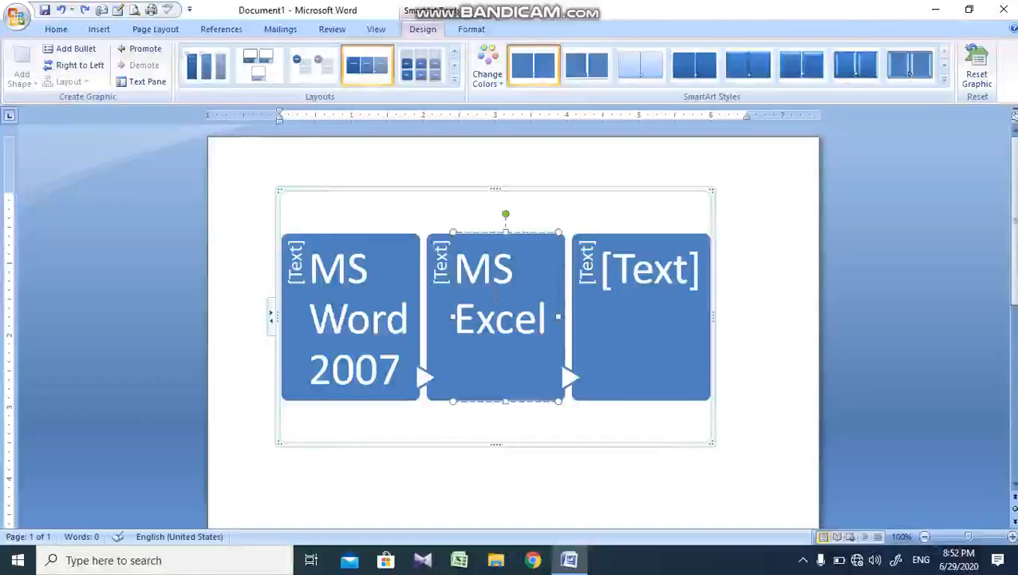
{"action": "type", "text": "2007"}
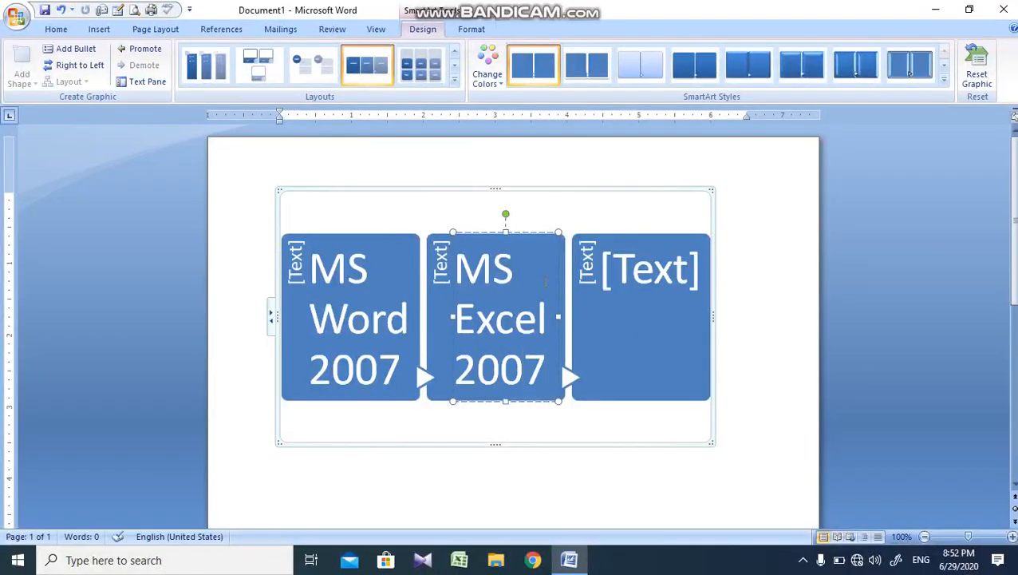
Step: Replace the main text placeholder of the third SmartArt box with text beginning "MS"
{"action": "left_click", "coordinate": [610, 280]}
{"action": "type", "text": "MS"}
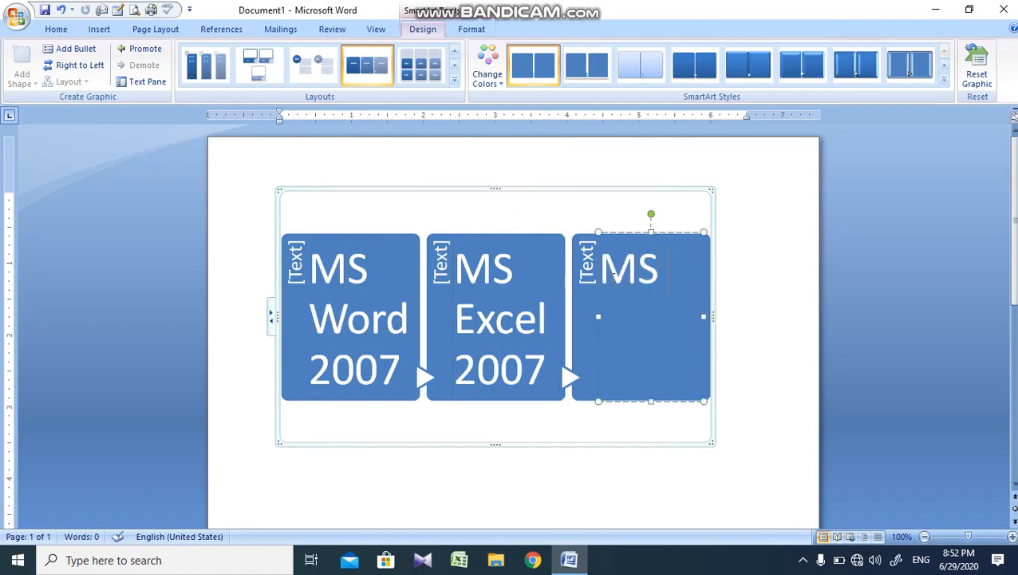
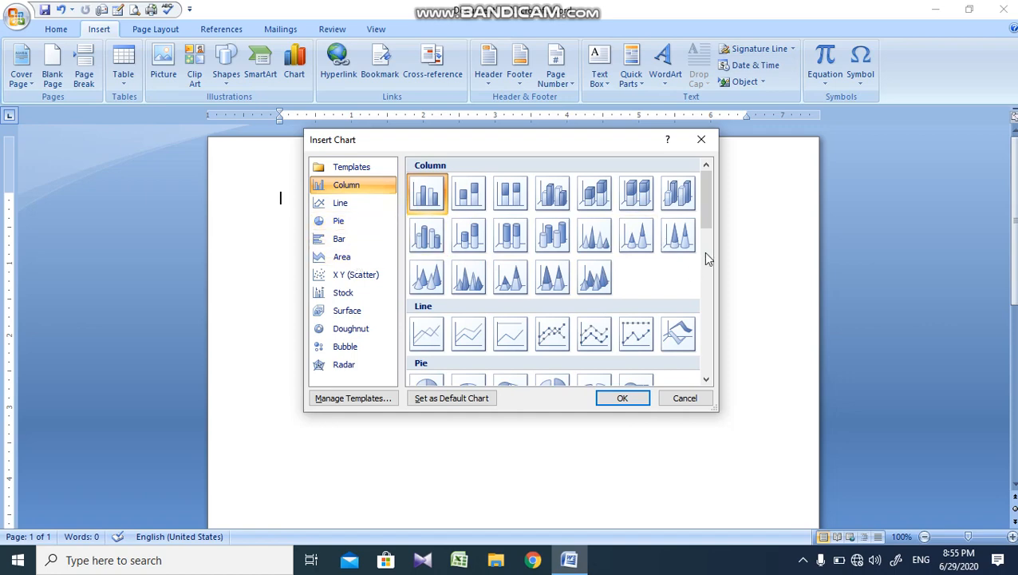
Step: Insert a clustered column chart and replace the first category label in A2 of its data sheet with a person's first name
{"action": "mouse_move", "coordinate": [699, 220]}
{"action": "left_mouse_down"}
{"action": "mouse_move", "coordinate": [702, 316]}
{"action": "mouse_move", "coordinate": [729, 238]}
{"action": "mouse_move", "coordinate": [707, 213]}
{"action": "left_mouse_up"}
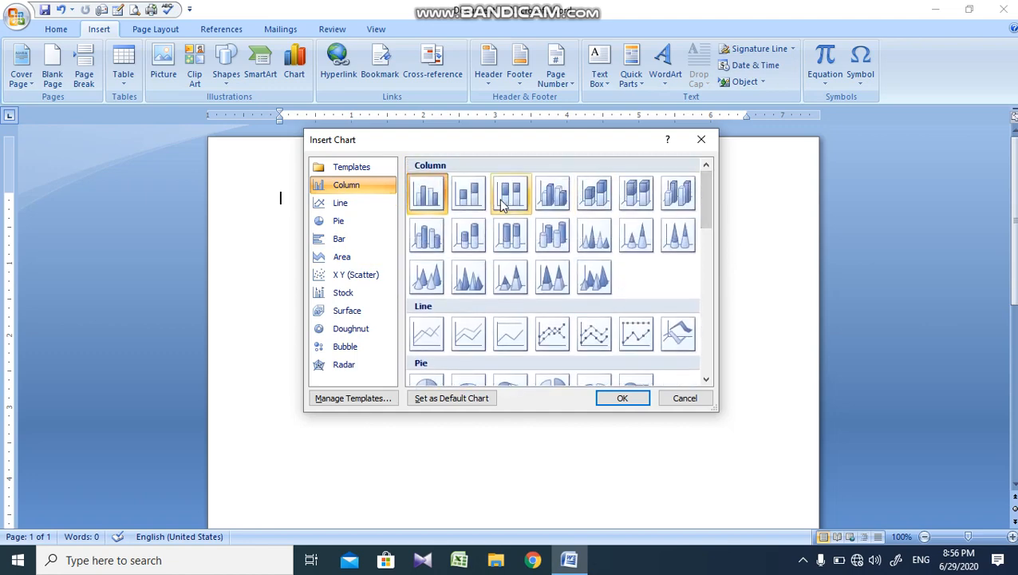
{"action": "left_click", "coordinate": [625, 399]}
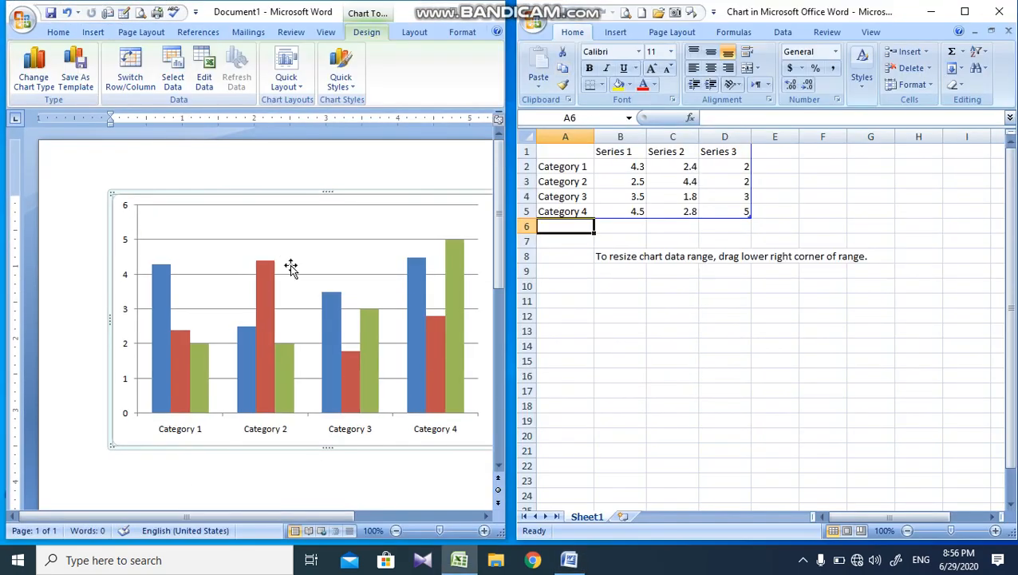
{"action": "left_click", "coordinate": [588, 170]}
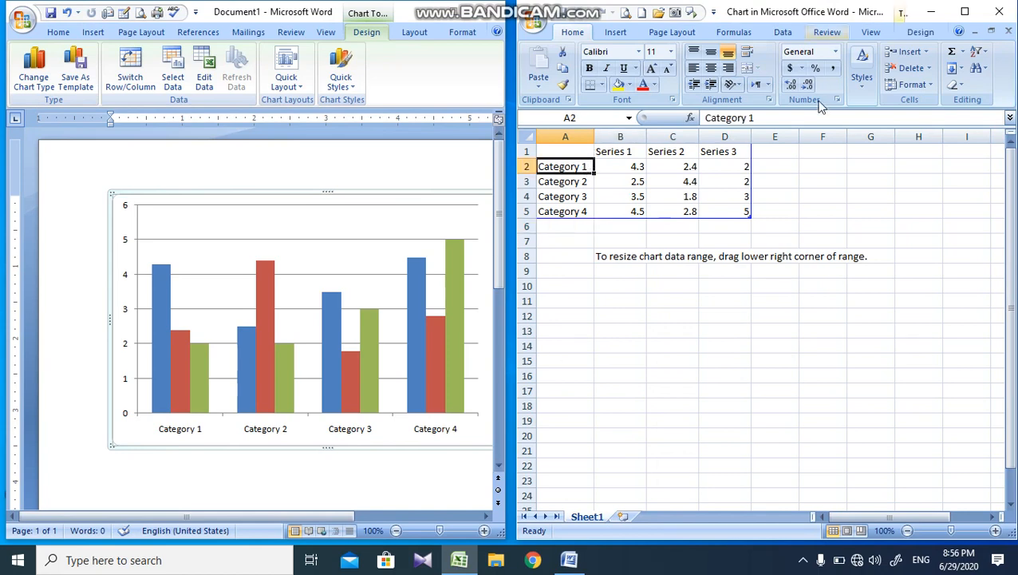
{"action": "left_click", "coordinate": [574, 183]}
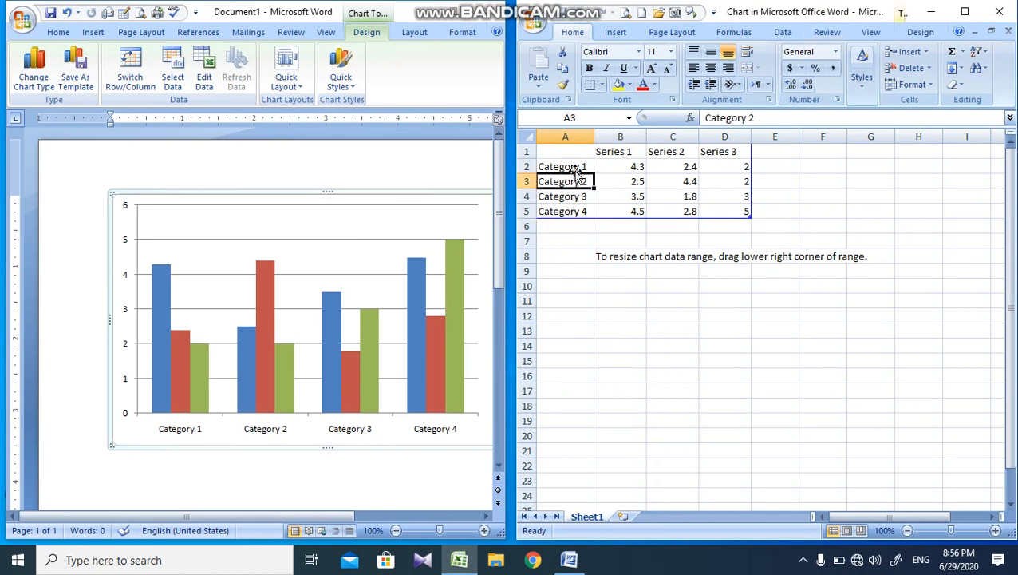
{"action": "left_click", "coordinate": [579, 166]}
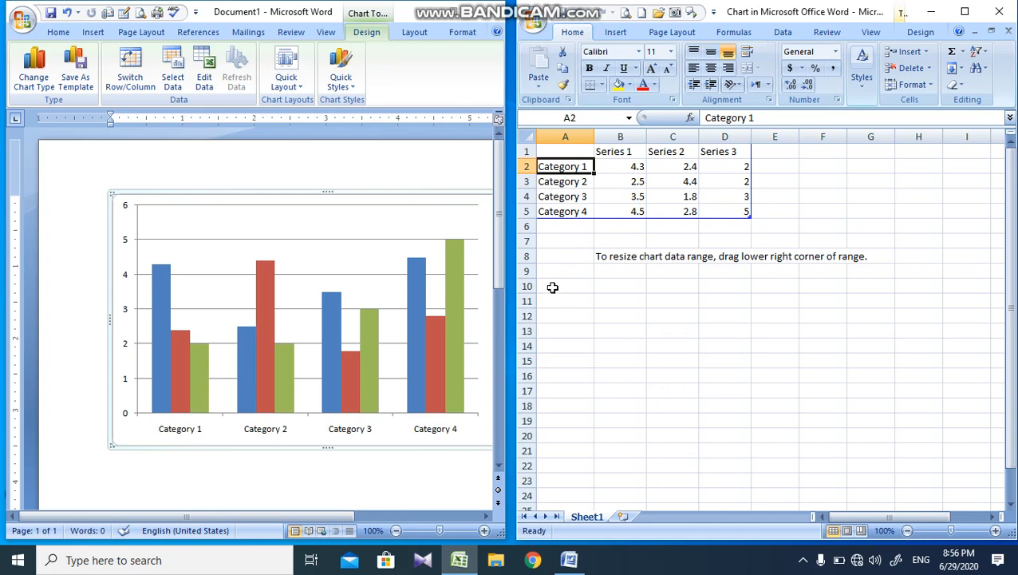
{"action": "type", "text": "s"}
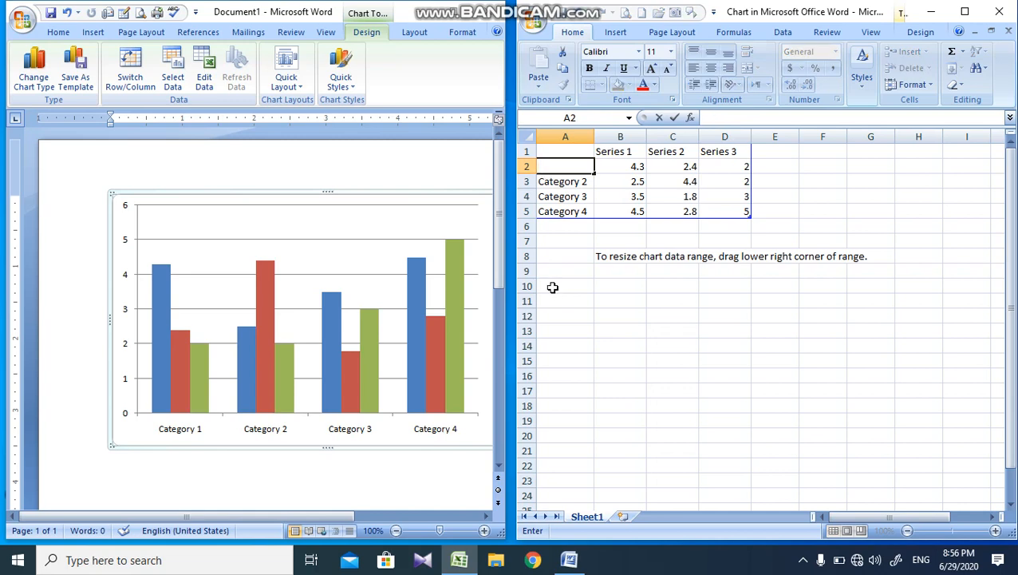
{"action": "type", "text": "hahbaz"}
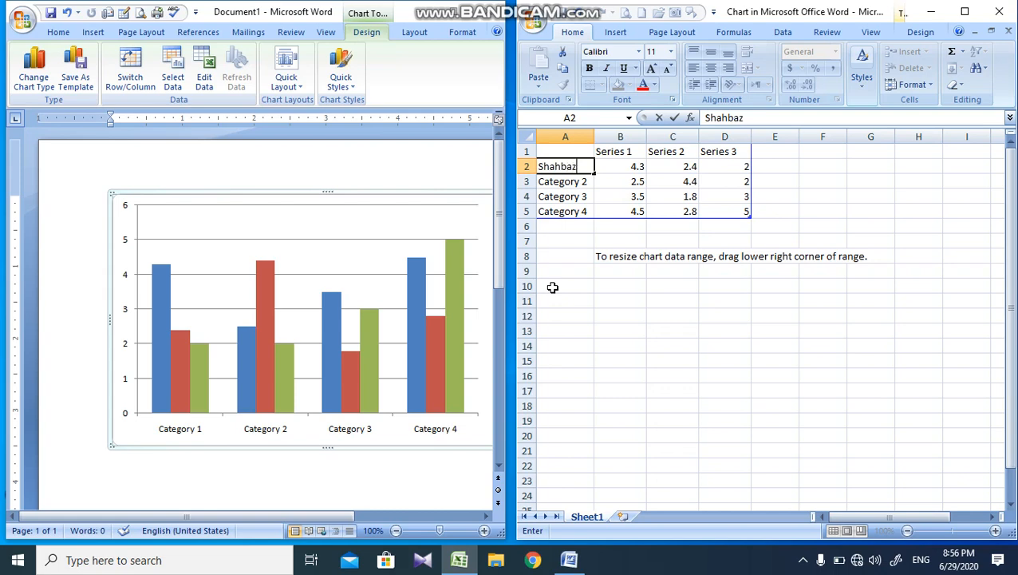
{"action": "key", "text": "Return"}
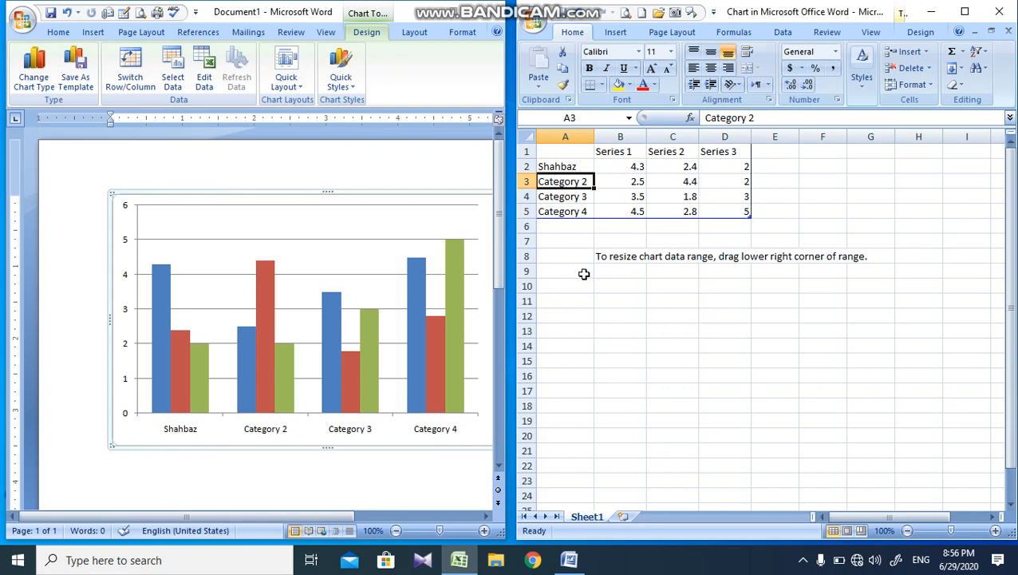
Step: Replace the remaining three category labels in A3 to A5 with people's names
{"action": "type", "text": "Ayaz"}
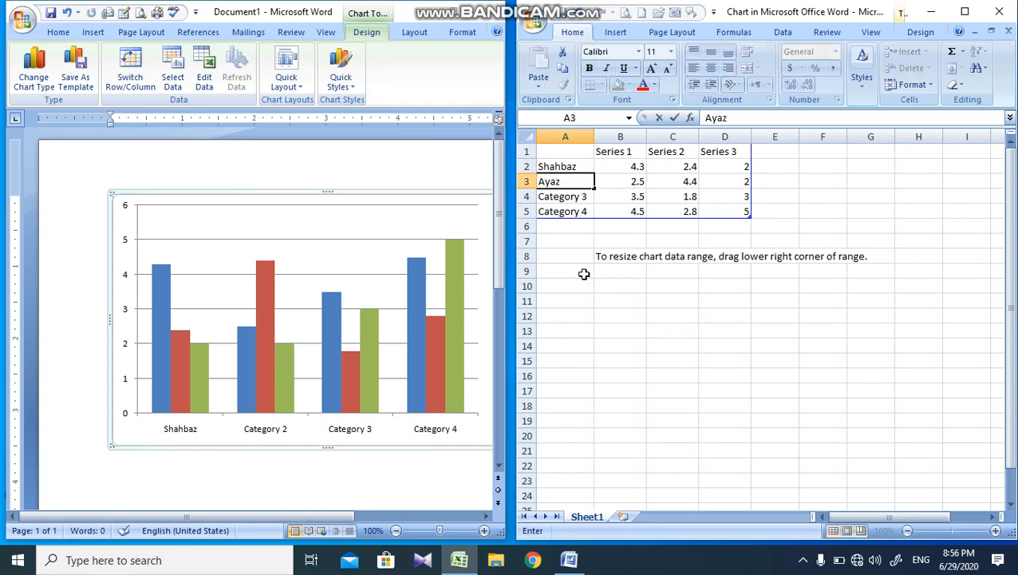
{"action": "key", "text": "Return"}
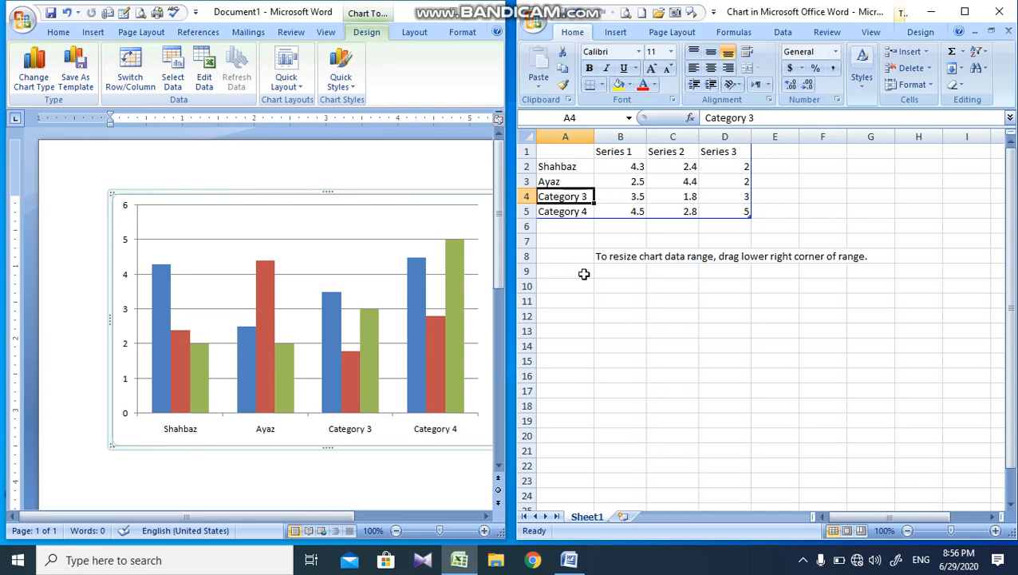
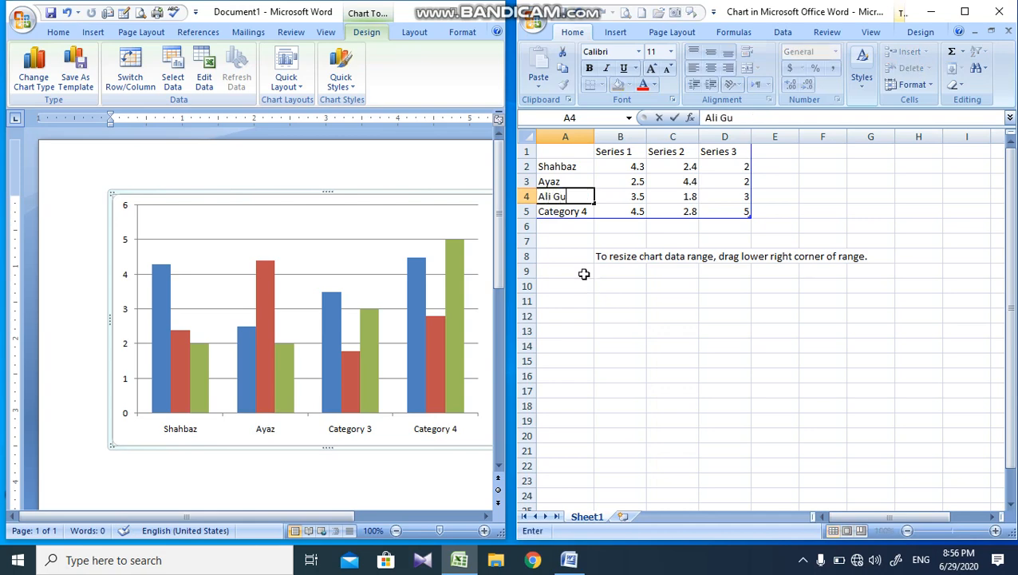
{"action": "key", "text": "Return"}
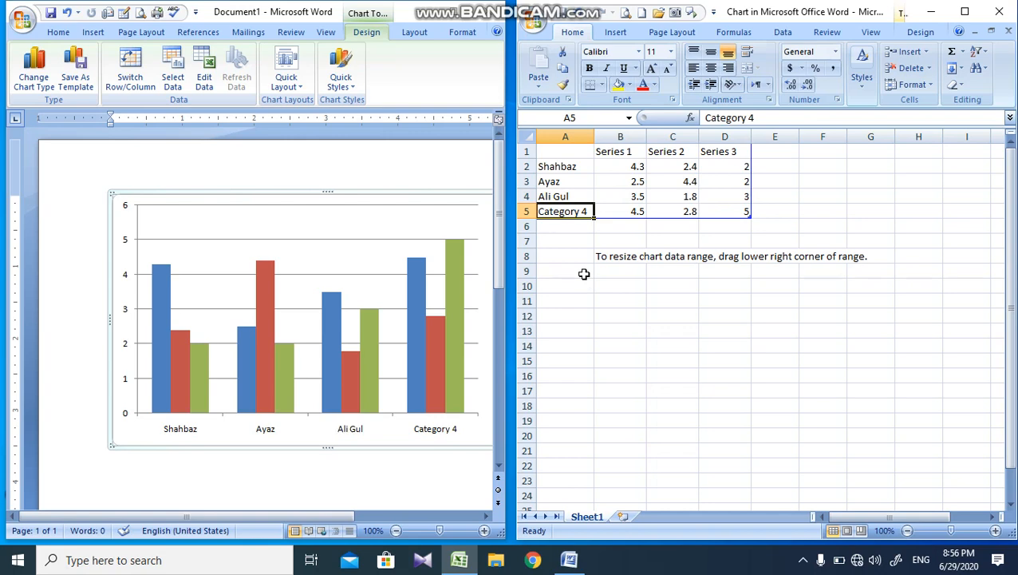
{"action": "type", "text": "Sohai"}
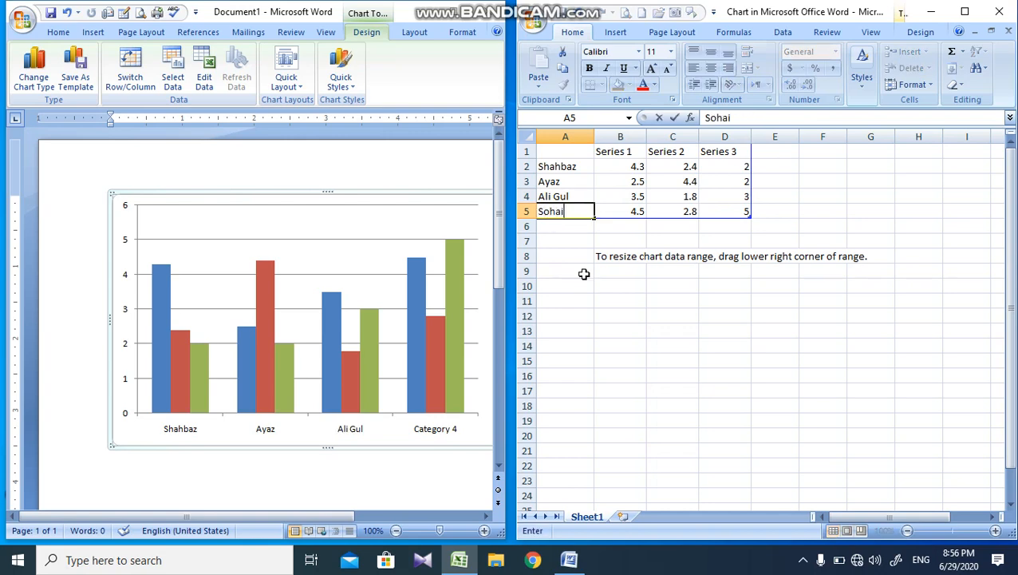
{"action": "type", "text": "l"}
{"action": "key", "text": "Return"}
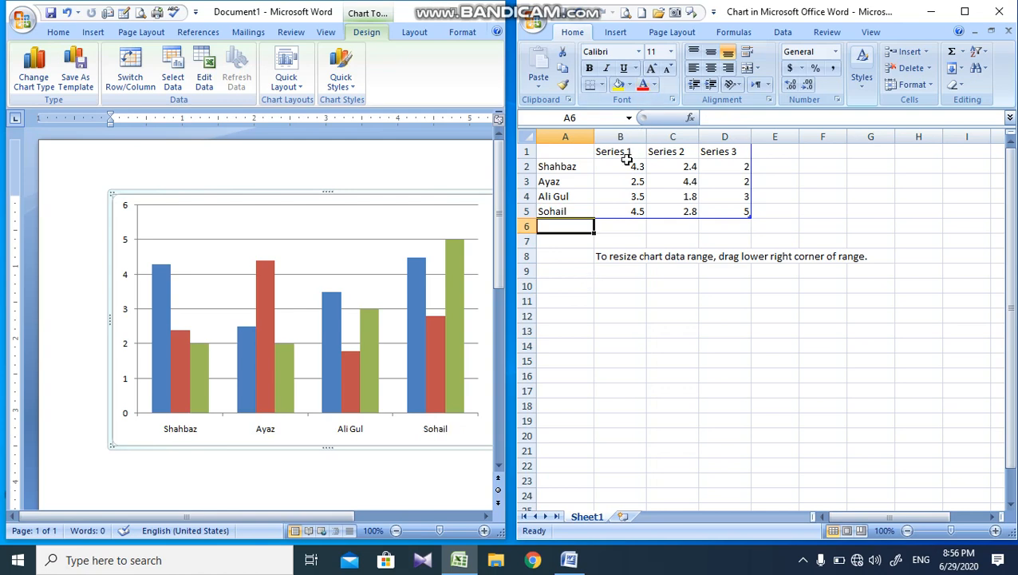
Step: Set the first person's values in B2, C2 and D2 to 1 for all three series
{"action": "left_click", "coordinate": [628, 166]}
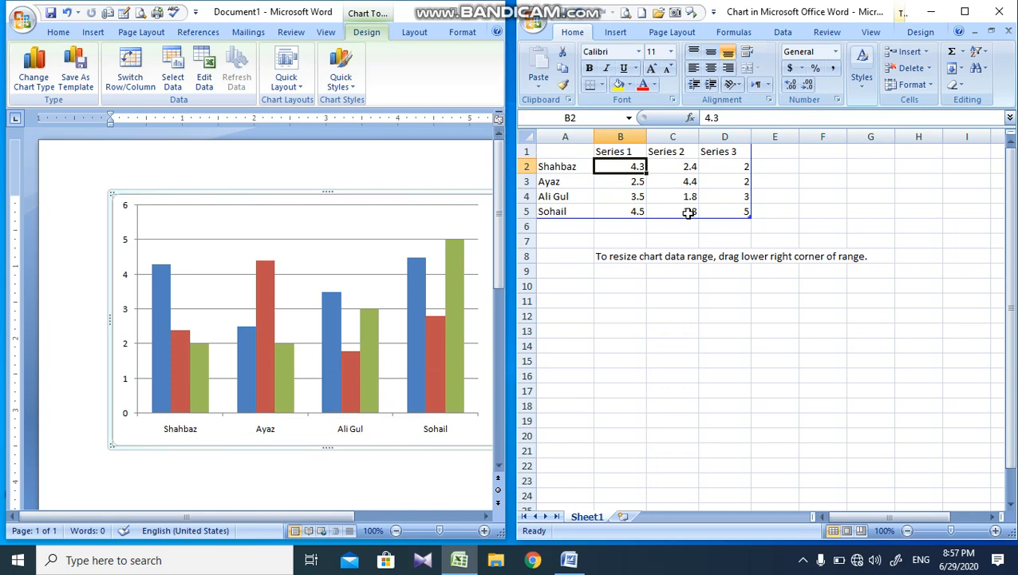
{"action": "type", "text": "1"}
{"action": "key", "text": "Return"}
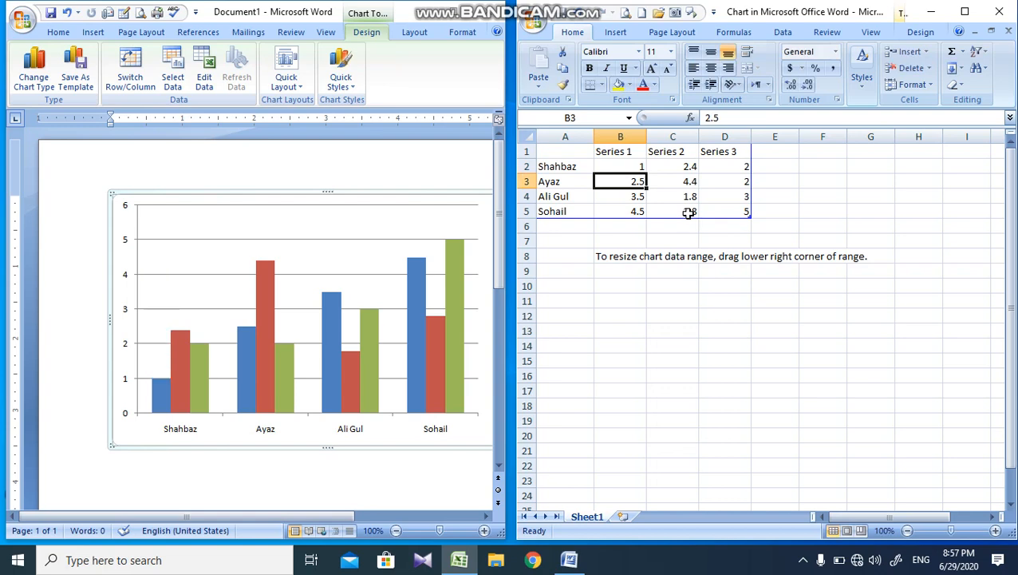
{"action": "key", "text": "Up"}
{"action": "key", "text": "Right"}
{"action": "type", "text": "1"}
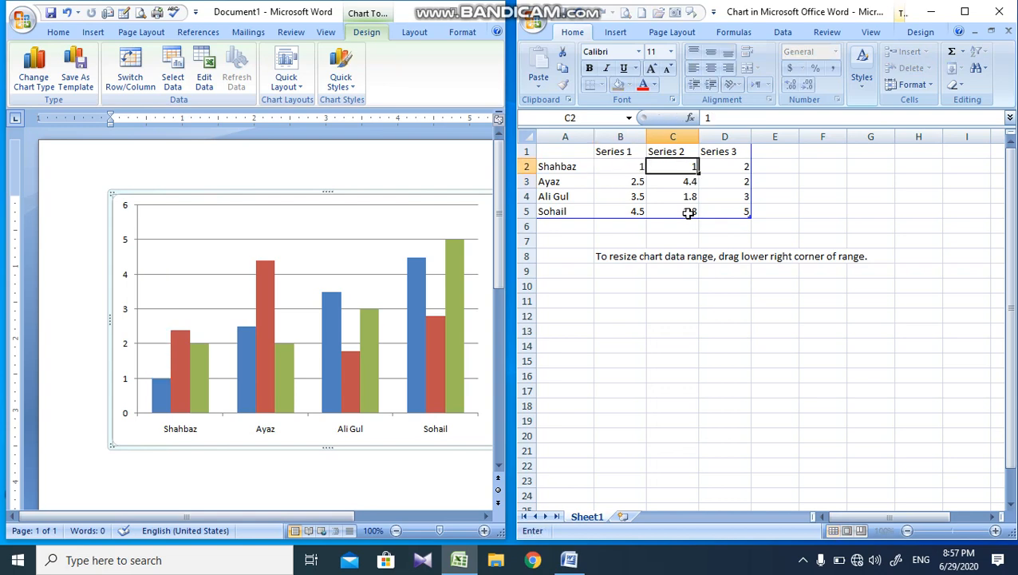
{"action": "key", "text": "Right"}
{"action": "type", "text": "1"}
{"action": "key", "text": "Right"}
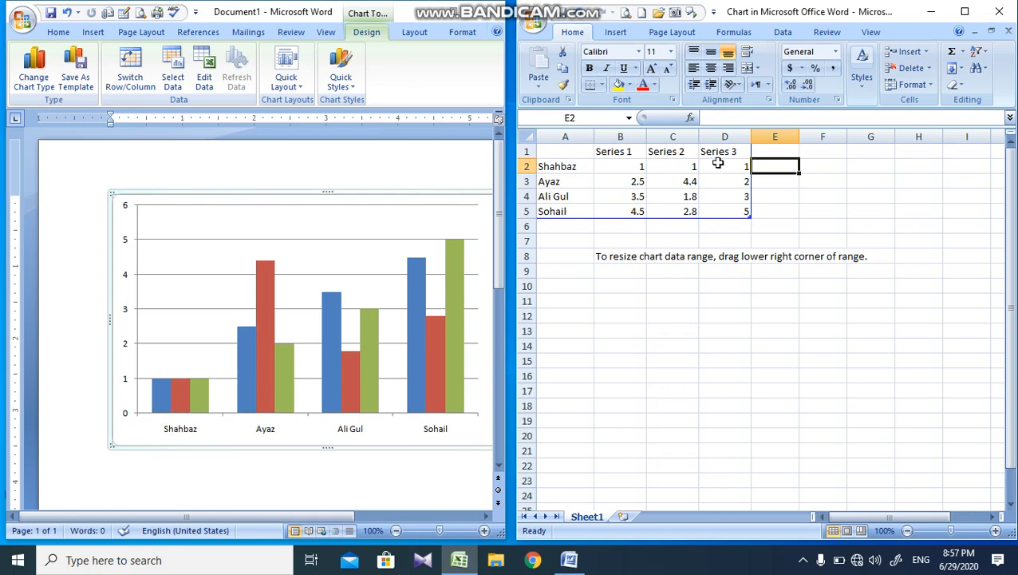
Step: Set the second person's values in B3, C3 and D3 to 2, 3 and 4
{"action": "key", "text": "Left"}
{"action": "key", "text": "Left"}
{"action": "key", "text": "Down"}
{"action": "key", "text": "Left"}
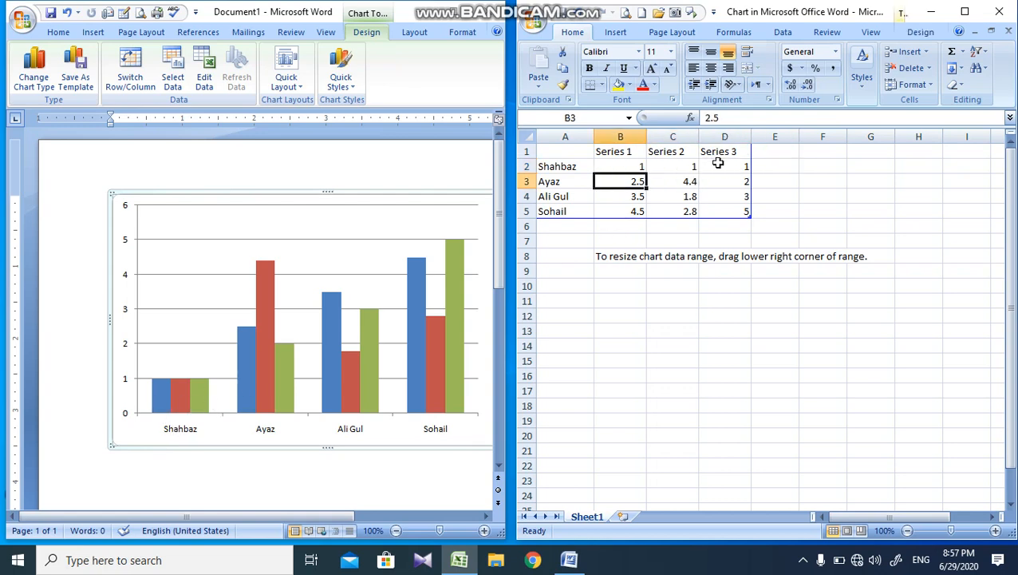
{"action": "type", "text": "2"}
{"action": "key", "text": "Tab"}
{"action": "type", "text": "3"}
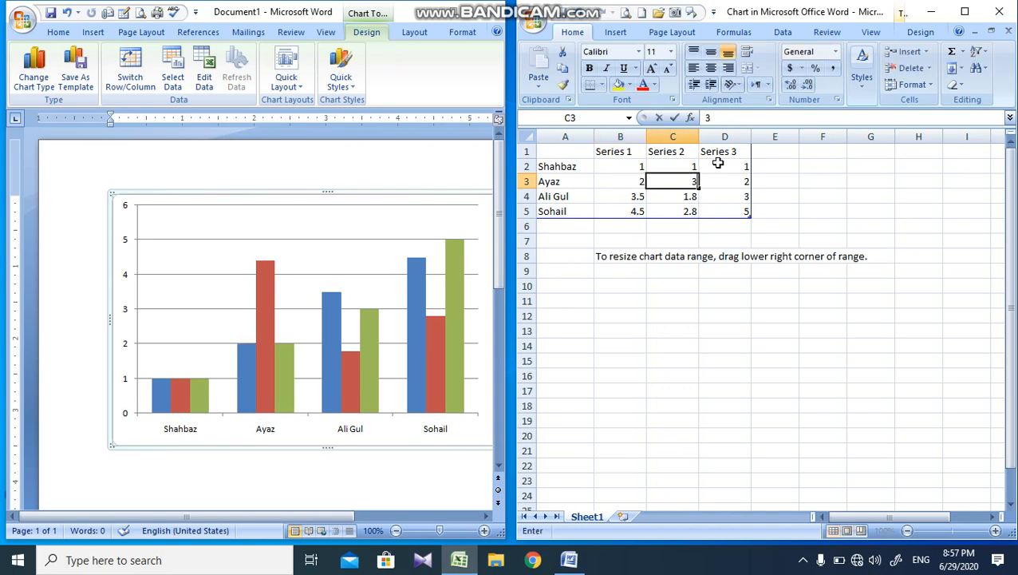
{"action": "key", "text": "Tab"}
{"action": "type", "text": "4"}
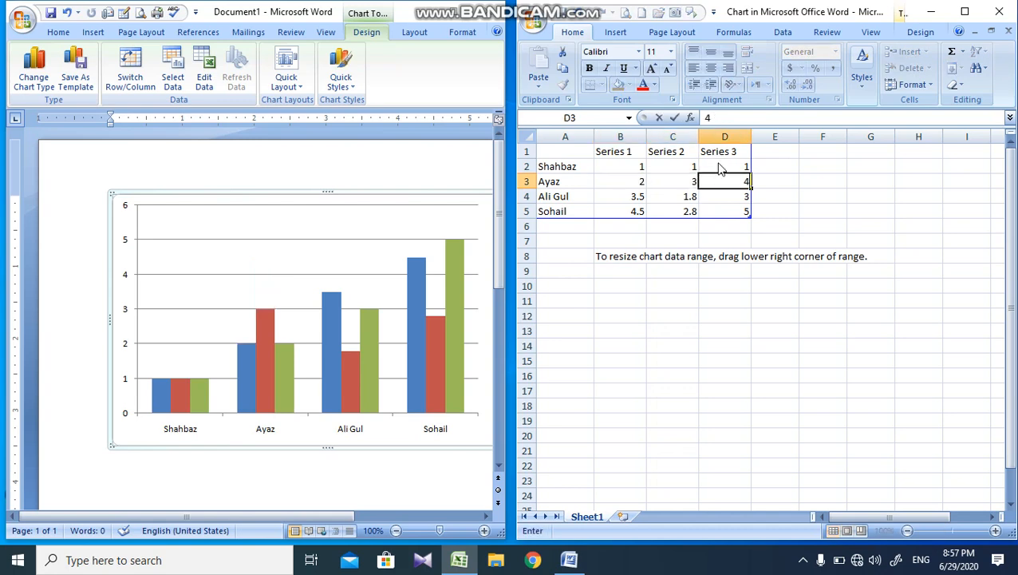
{"action": "key", "text": "Down"}
{"action": "key", "text": "Left"}
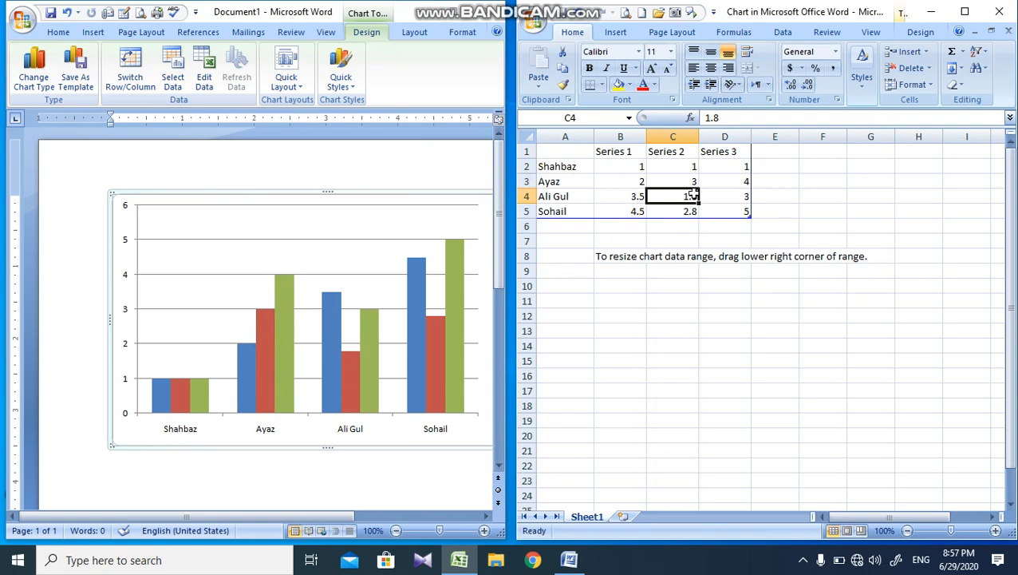
Step: Try extending the chart data range to row 6 with the label "k" in A6, and undo both changes
{"action": "left_click", "coordinate": [999, 11]}
{"action": "left_click_drag", "start_coordinate": [748, 212], "coordinate": [767, 228]}
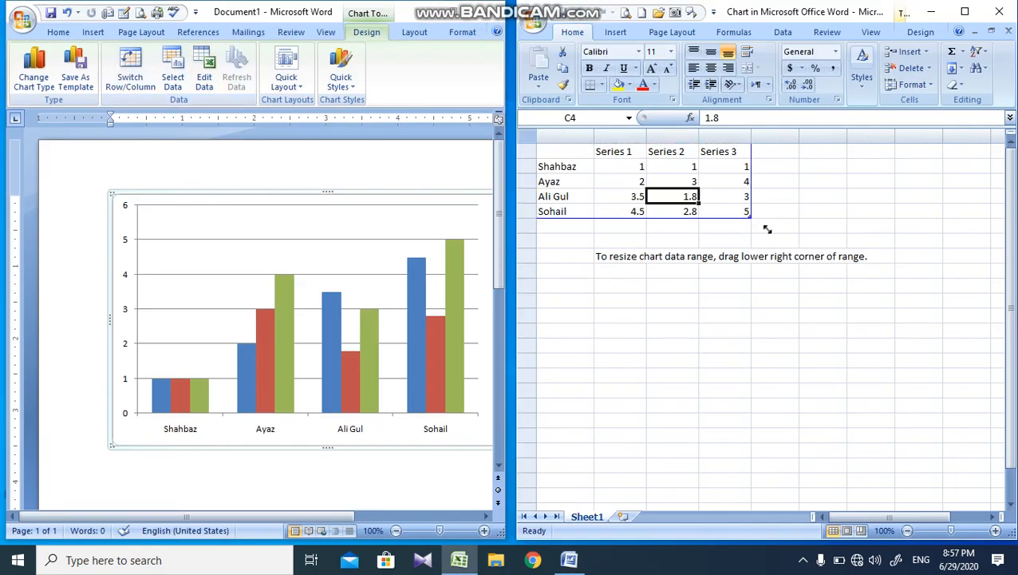
{"action": "left_click", "coordinate": [590, 226]}
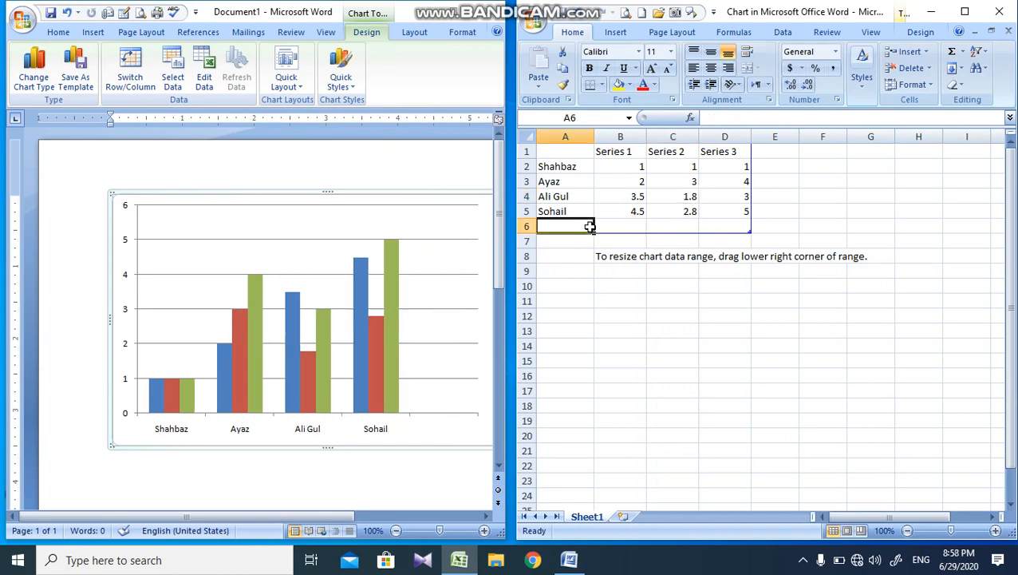
{"action": "type", "text": "k"}
{"action": "key", "text": "Return"}
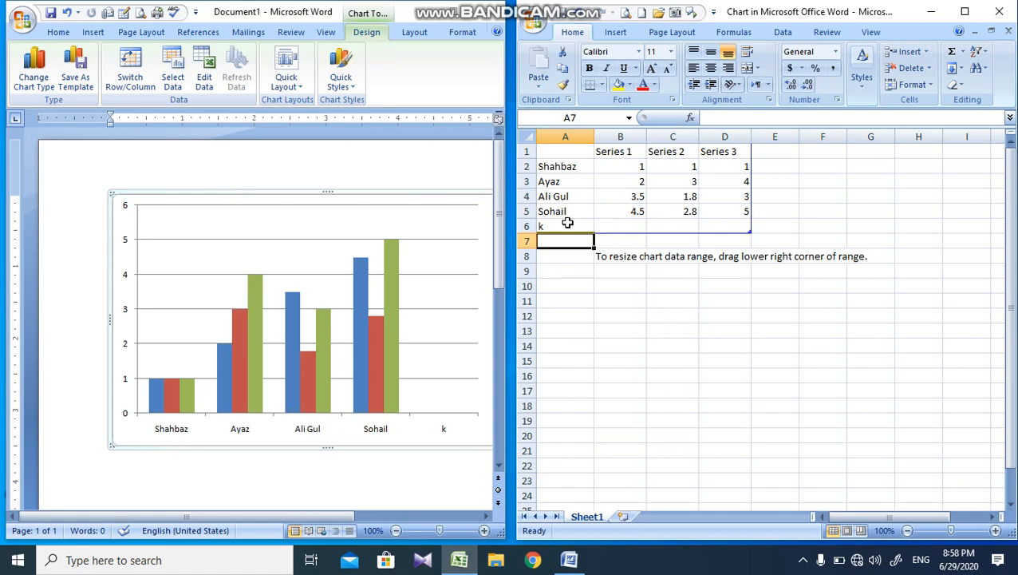
{"action": "key", "text": "ctrl+z"}
{"action": "key", "text": "ctrl+z"}
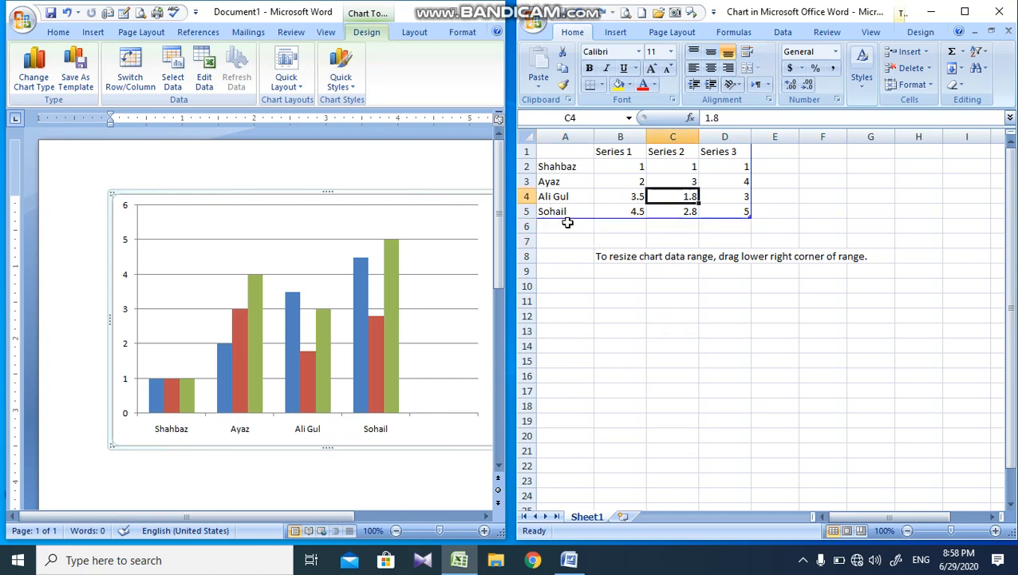
Step: Close the chart's data sheet and change the column chart to the basic Pie chart type
{"action": "left_click", "coordinate": [1007, 12]}
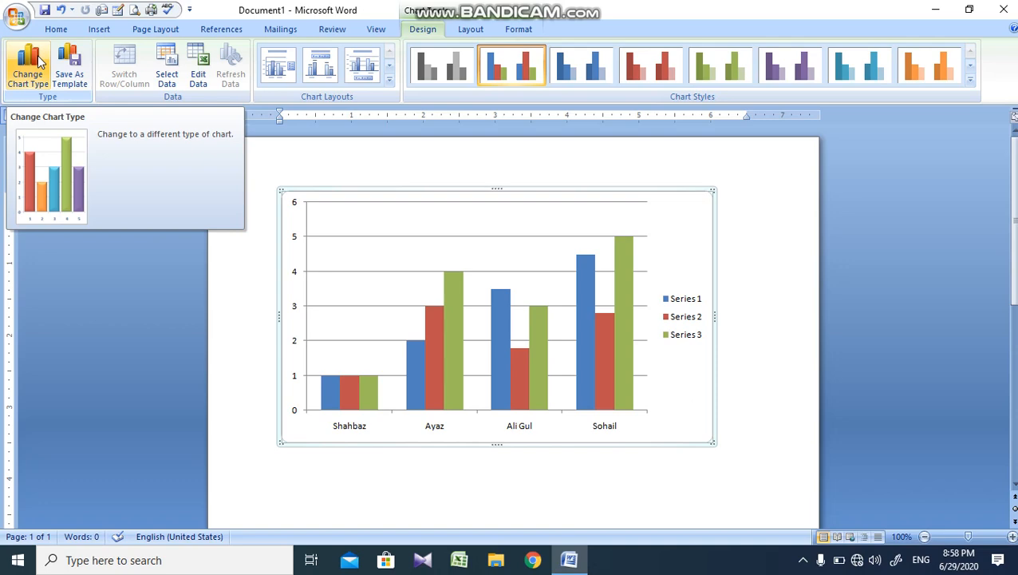
{"action": "left_click", "coordinate": [39, 62]}
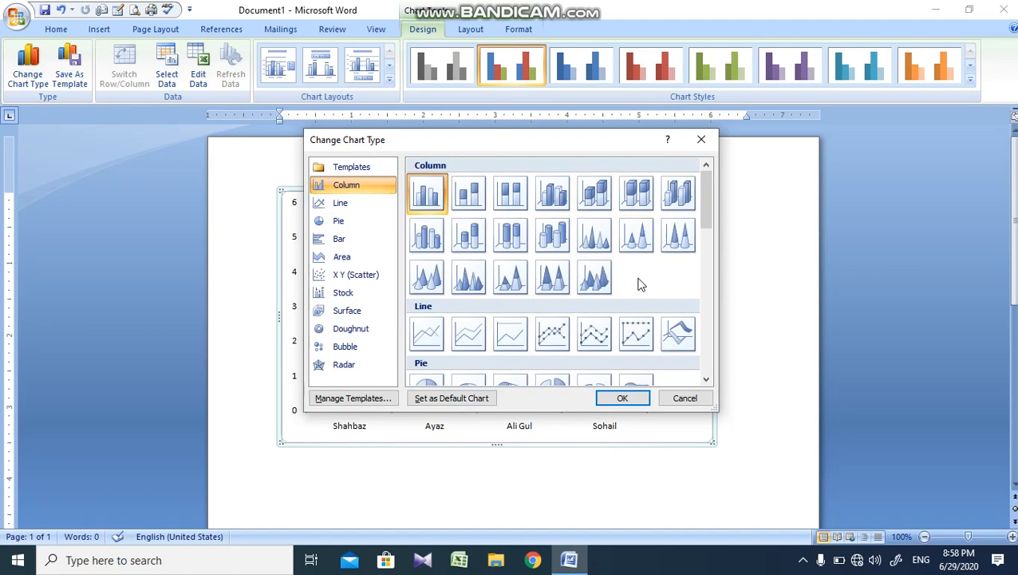
{"action": "left_click_drag", "start_coordinate": [699, 200], "coordinate": [704, 237]}
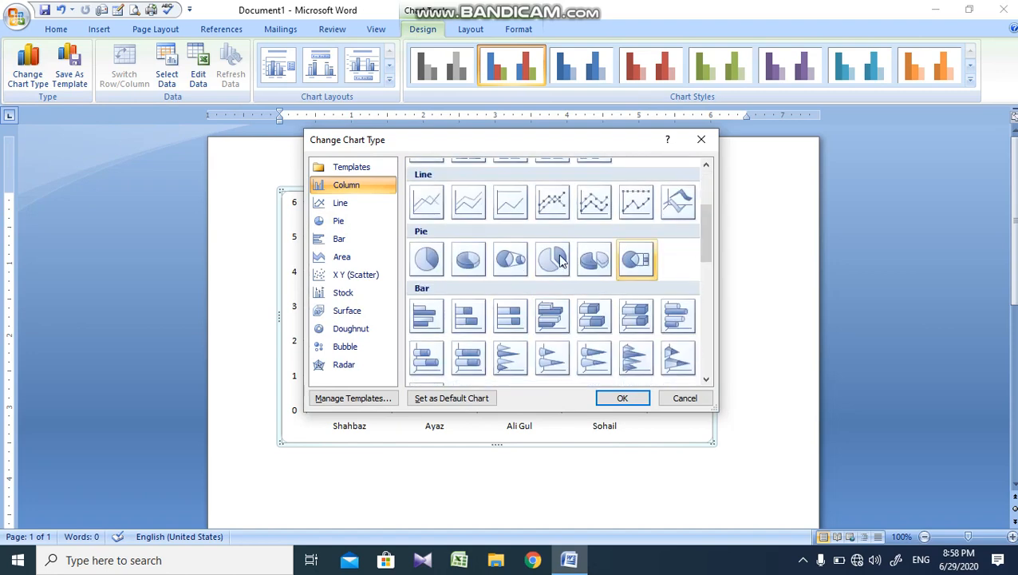
{"action": "left_click", "coordinate": [427, 259]}
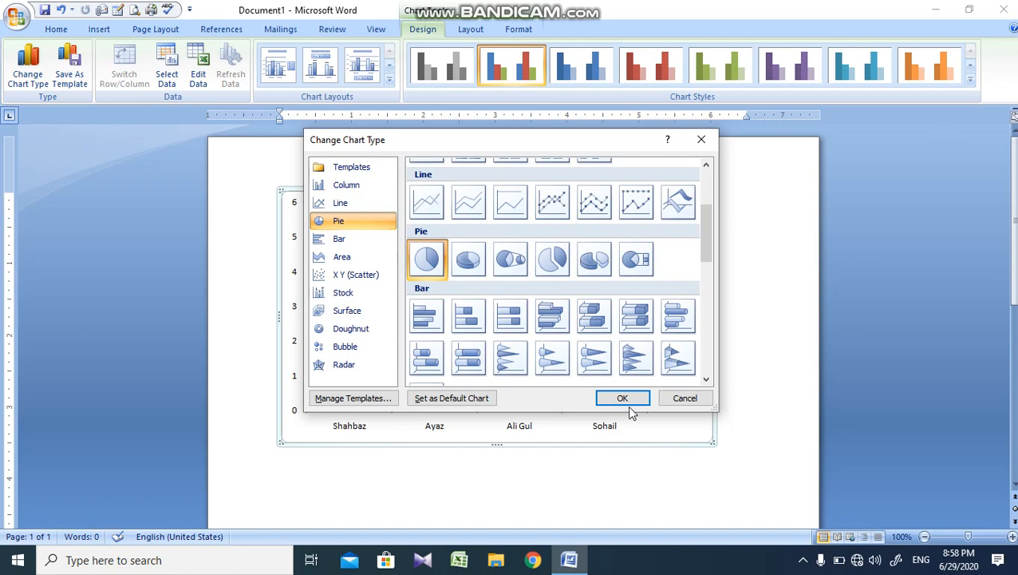
{"action": "left_click", "coordinate": [627, 405]}
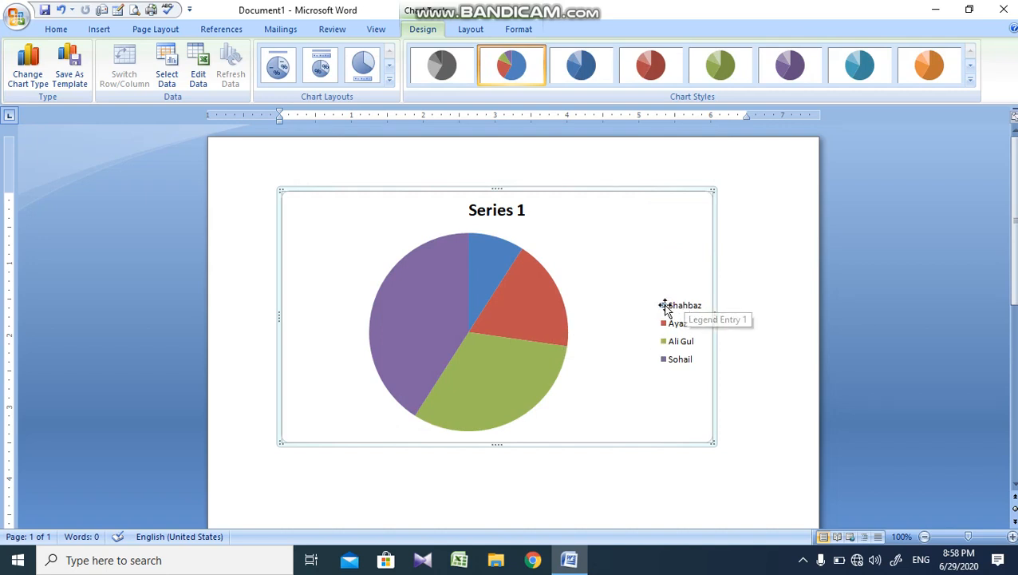
Step: Examine which pie slice belongs to each legend entry by selecting the legend and the slices
{"action": "left_click", "coordinate": [666, 309]}
{"action": "left_click", "coordinate": [666, 309]}
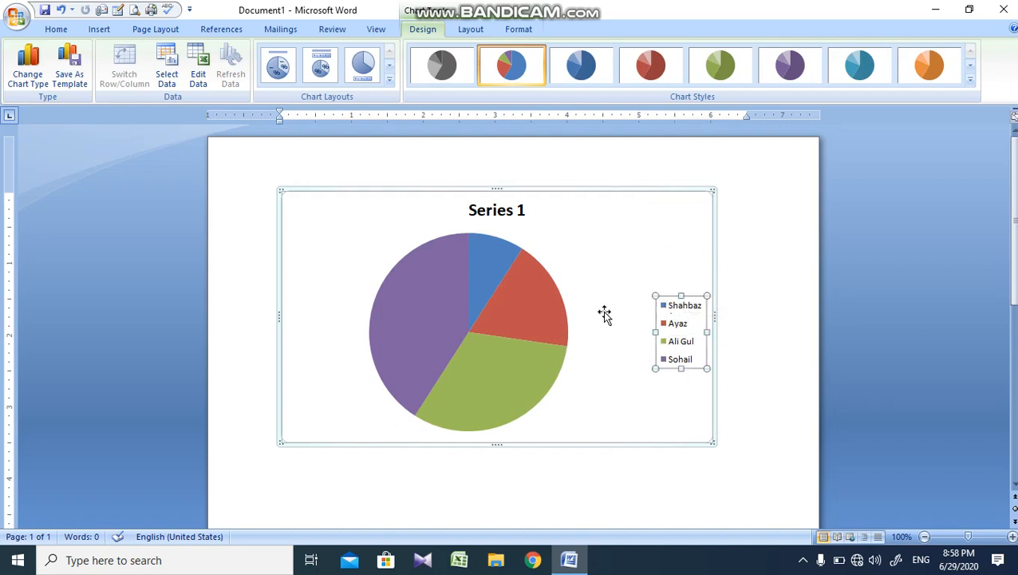
{"action": "left_click", "coordinate": [498, 262]}
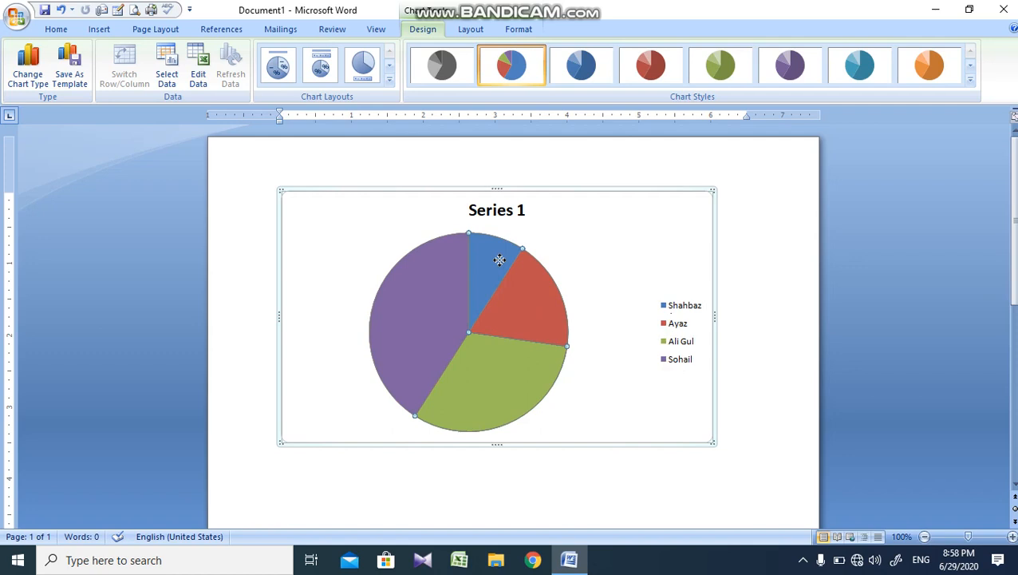
{"action": "left_click", "coordinate": [570, 255]}
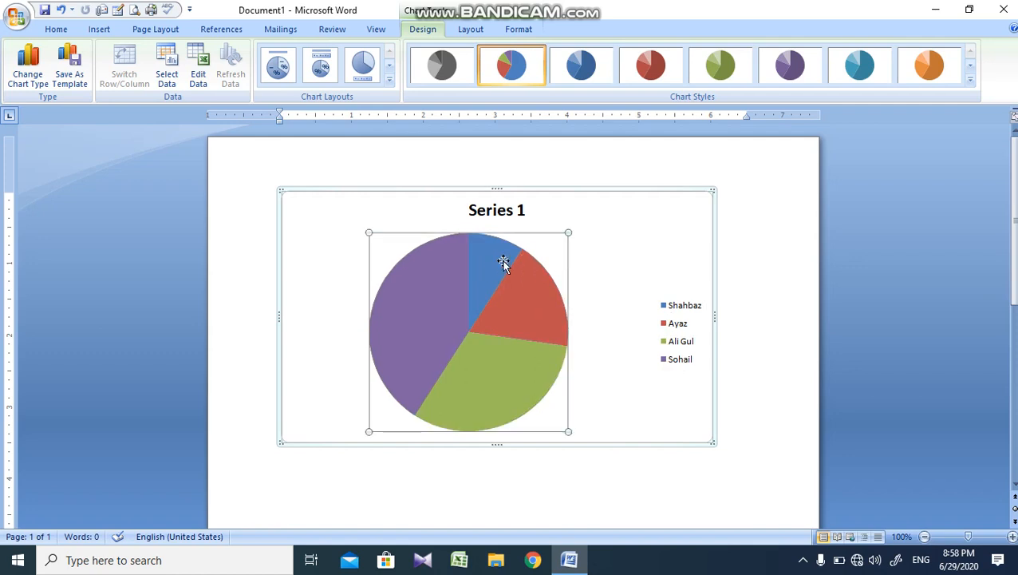
{"action": "mouse_move", "coordinate": [503, 263]}
Step: Look at the option for saving the chart as a template and close it without saving
{"action": "left_click", "coordinate": [83, 70]}
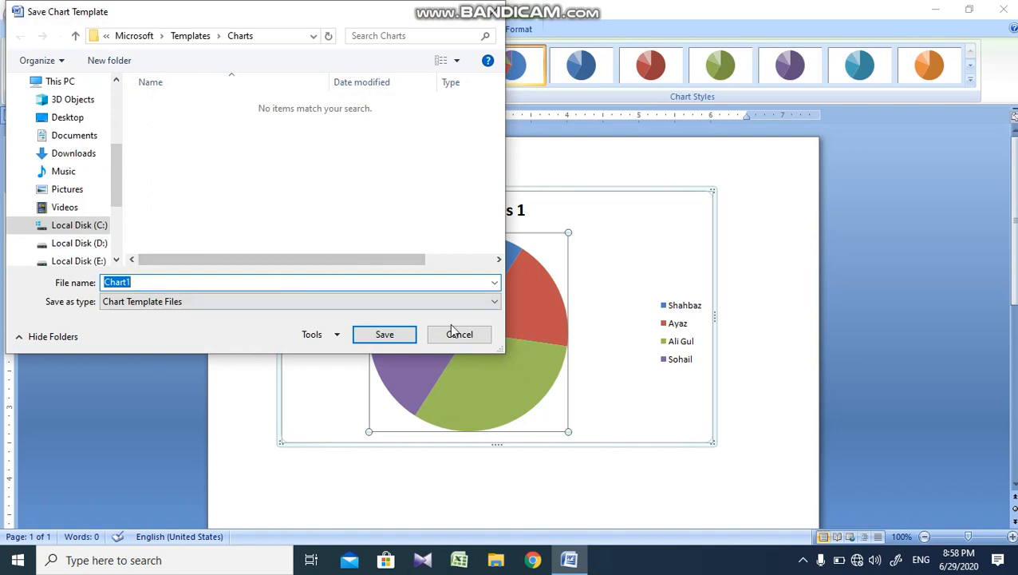
{"action": "left_click", "coordinate": [458, 333]}
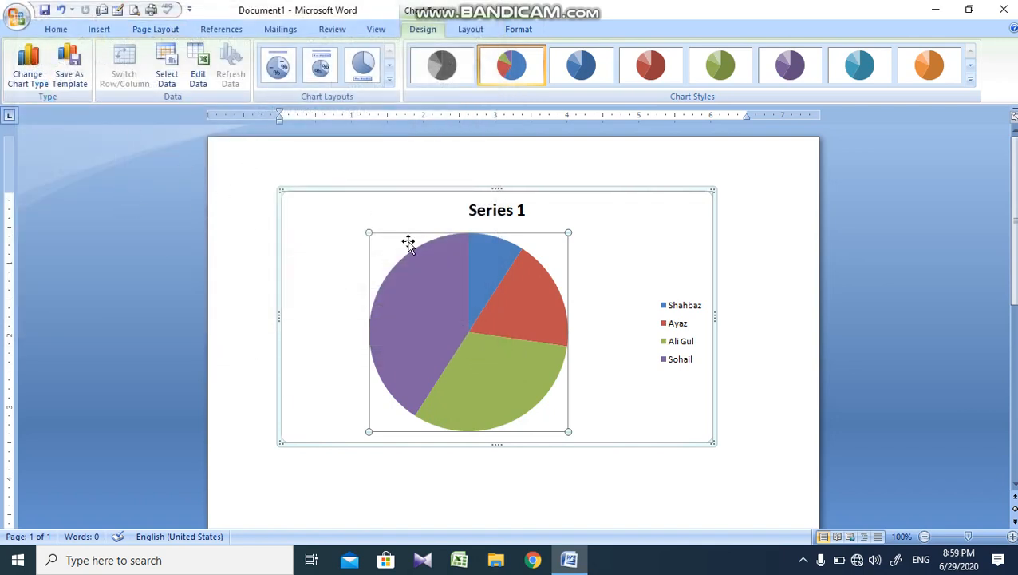
{"action": "left_click", "coordinate": [443, 201]}
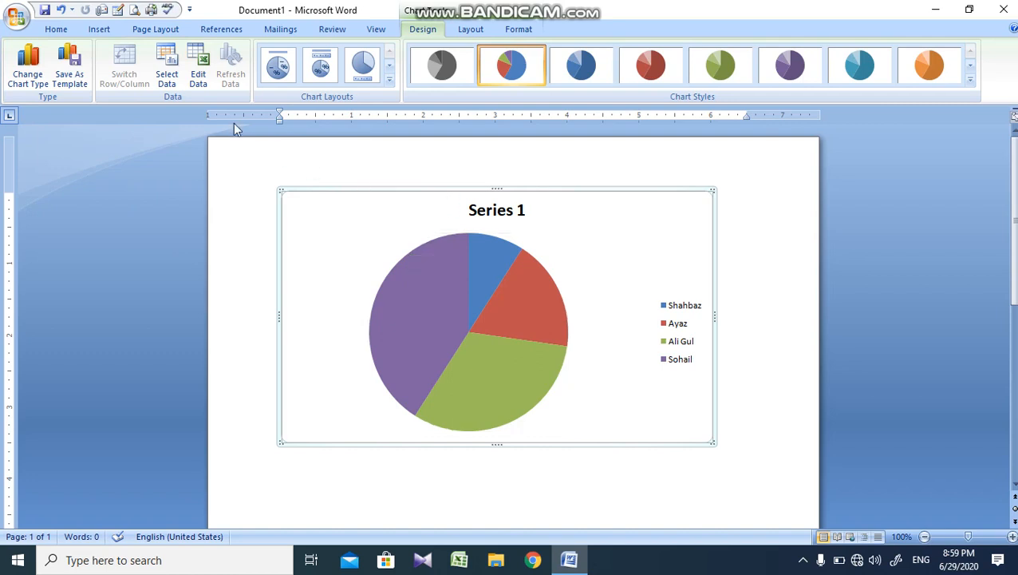
Step: Try to extend the chart's source data range to =Sheet1!$A$1:$D$6
{"action": "left_click", "coordinate": [166, 83]}
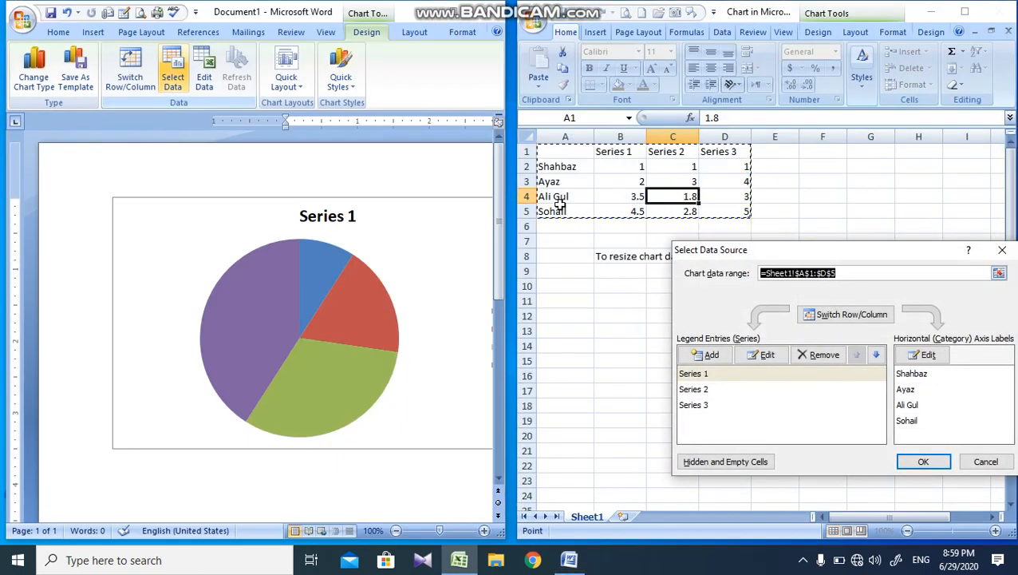
{"action": "left_click_drag", "start_coordinate": [588, 154], "coordinate": [748, 229]}
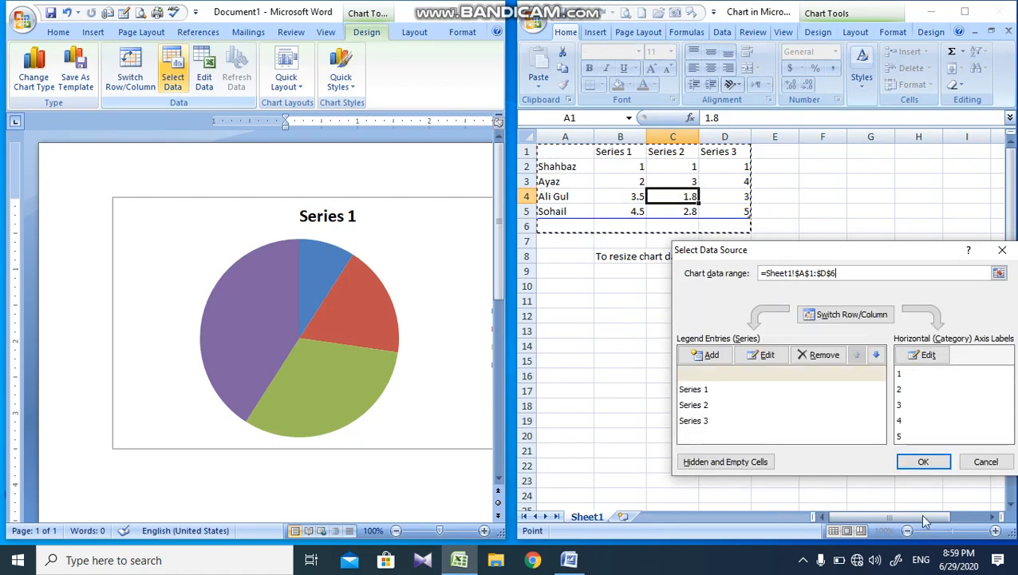
{"action": "left_click", "coordinate": [940, 470]}
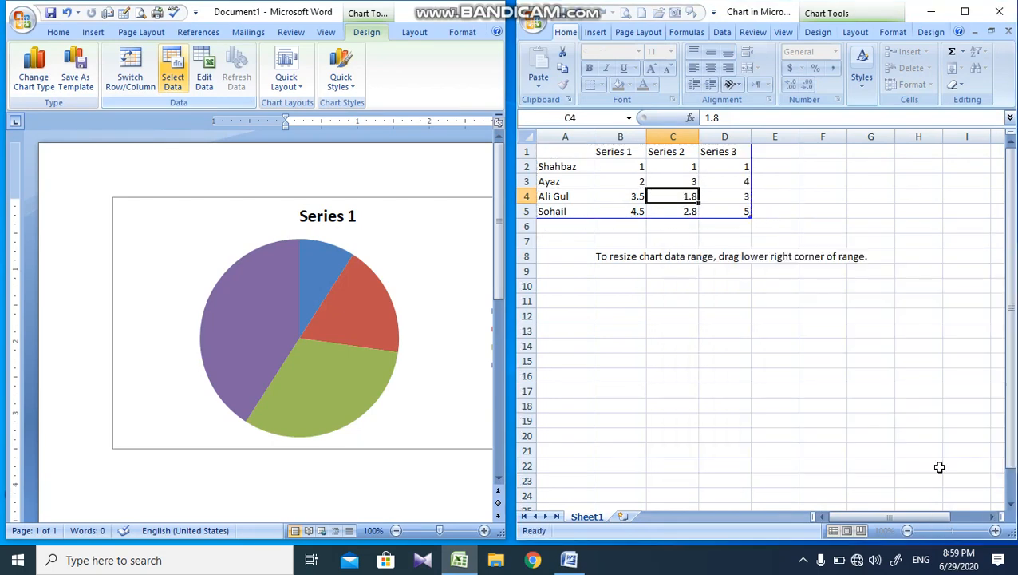
Step: Look over the cells in the chart's data sheet and close the sheet
{"action": "left_click", "coordinate": [753, 375]}
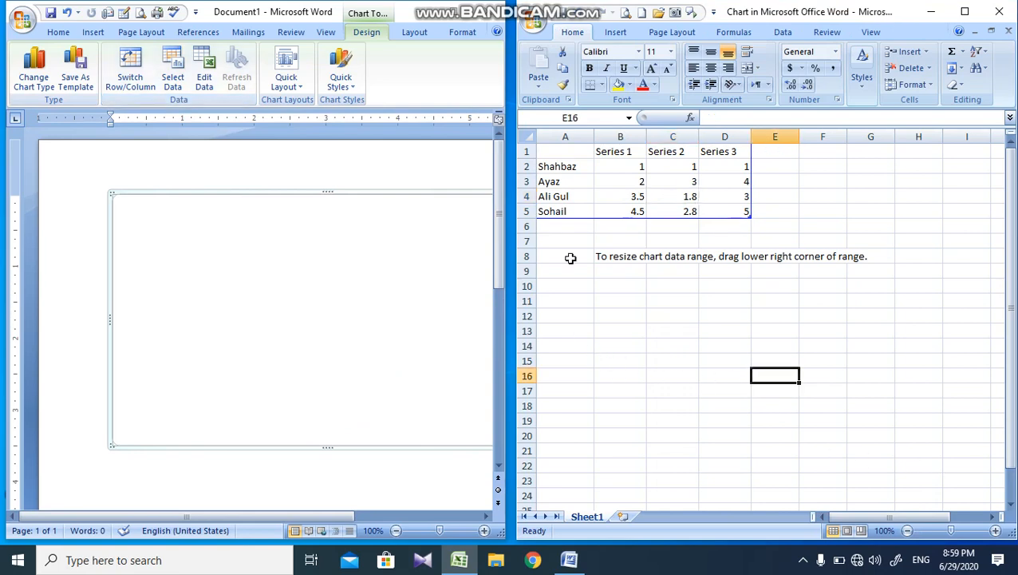
{"action": "left_click", "coordinate": [691, 180]}
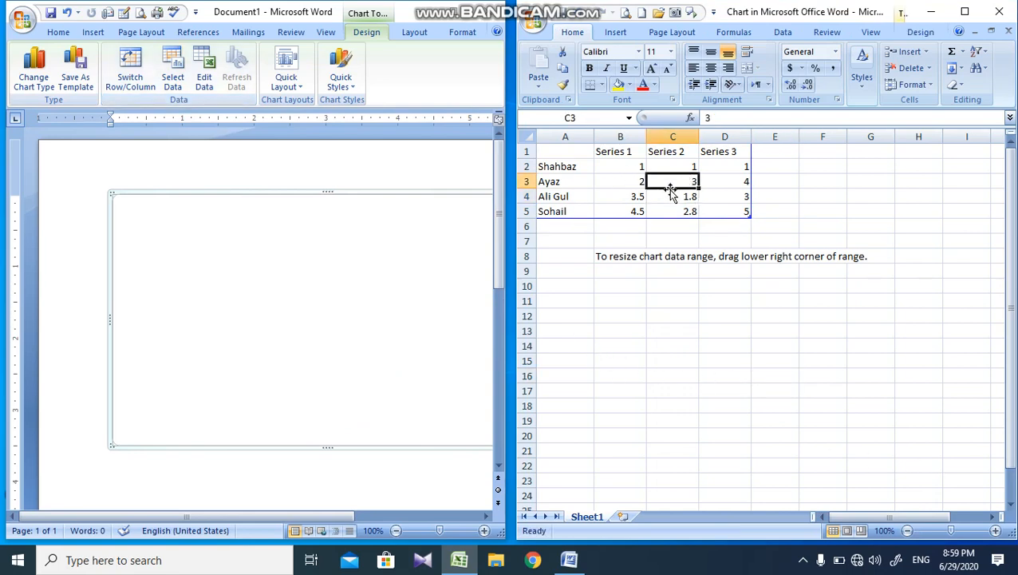
{"action": "left_click", "coordinate": [661, 194]}
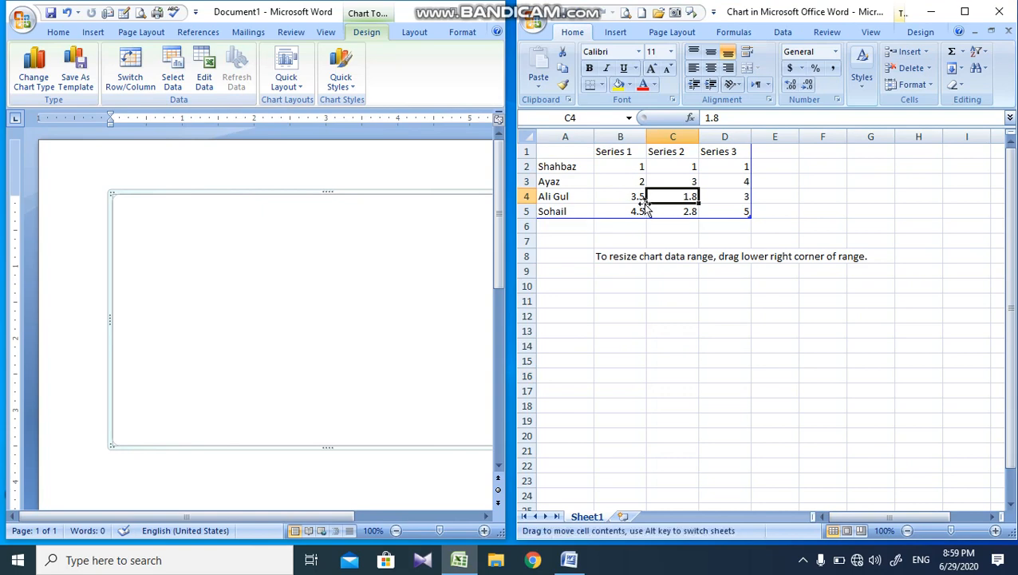
{"action": "left_click", "coordinate": [371, 290]}
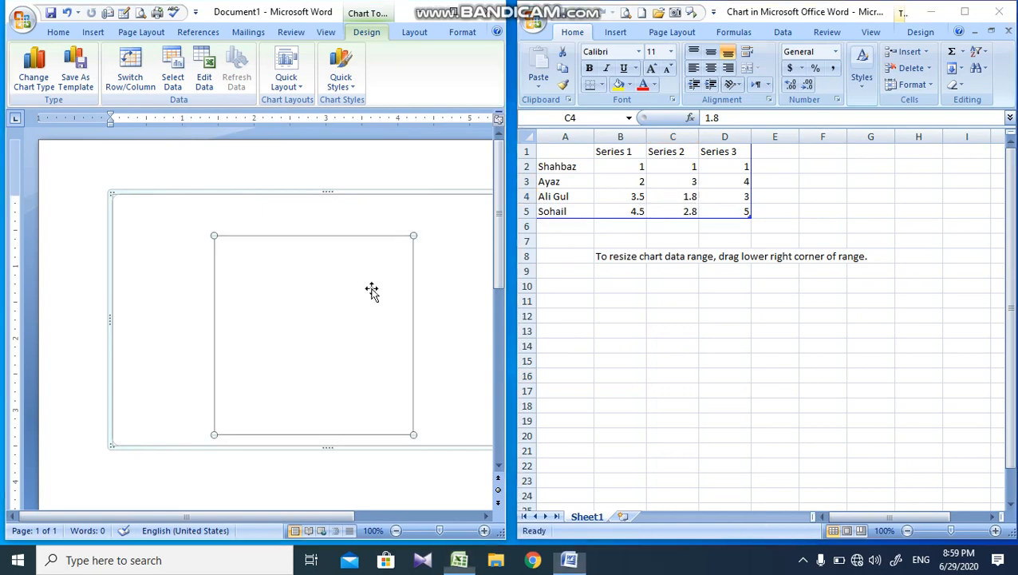
{"action": "left_click", "coordinate": [702, 259]}
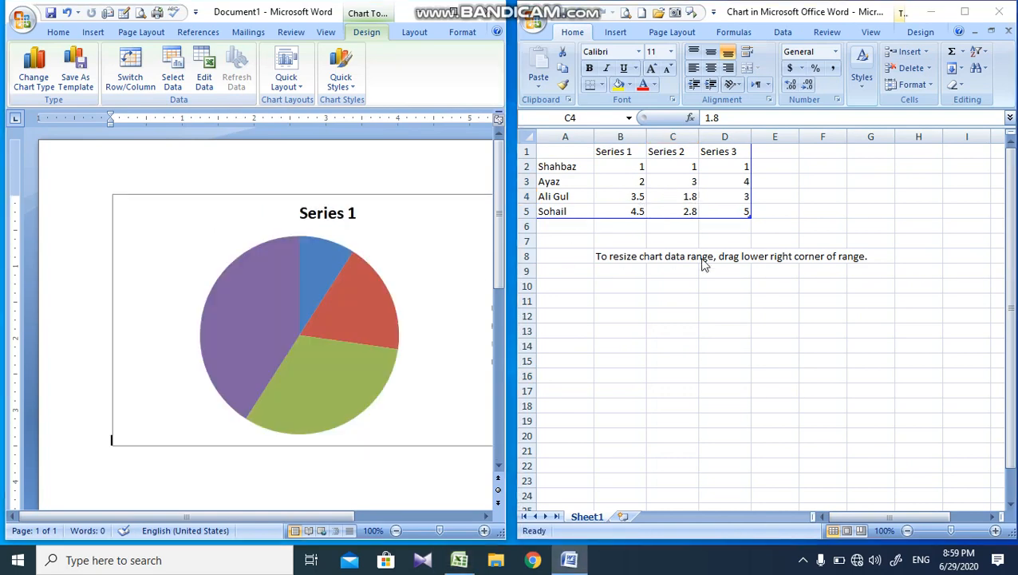
{"action": "left_click", "coordinate": [733, 211]}
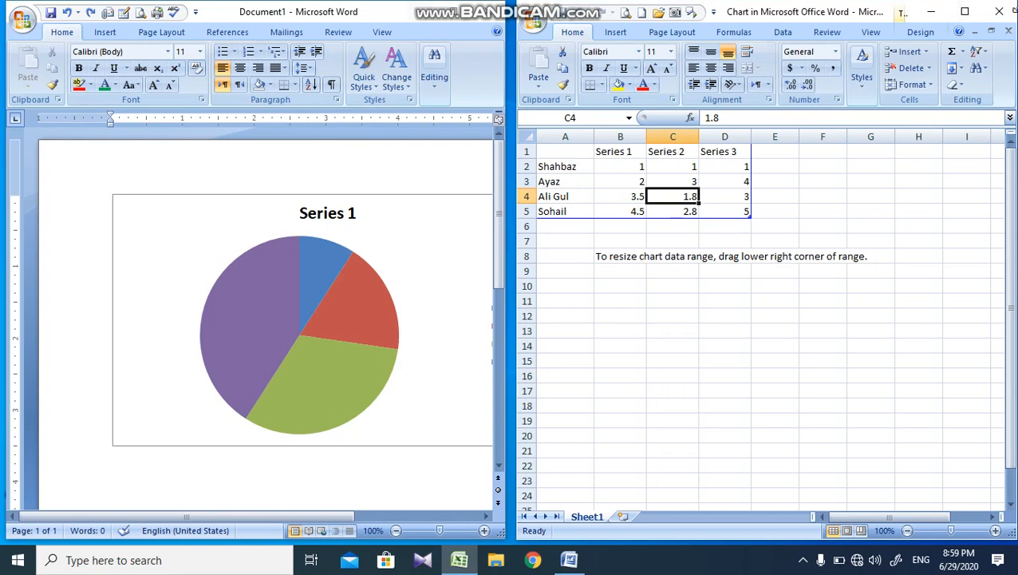
{"action": "left_click", "coordinate": [1010, 13]}
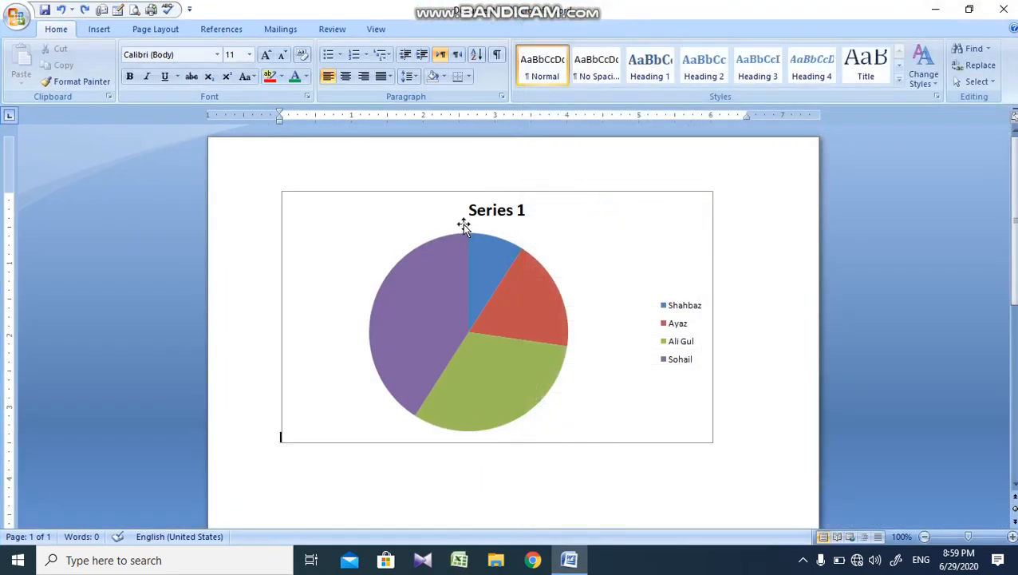
Step: Try the pie layout with category names on the slices, and replace it with the untitled layout showing names and values
{"action": "left_click", "coordinate": [463, 226]}
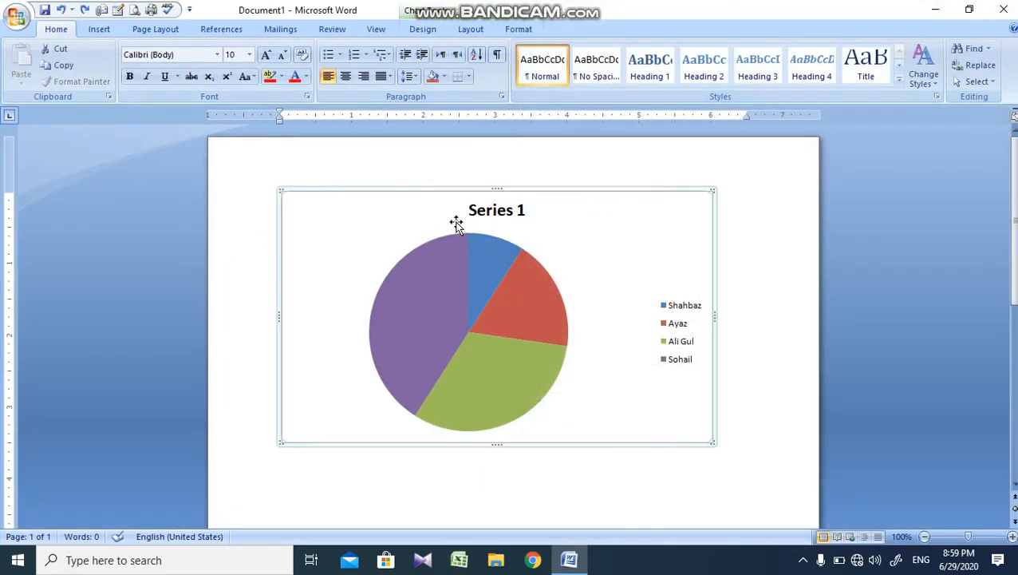
{"action": "left_click", "coordinate": [459, 31]}
{"action": "left_click", "coordinate": [424, 30]}
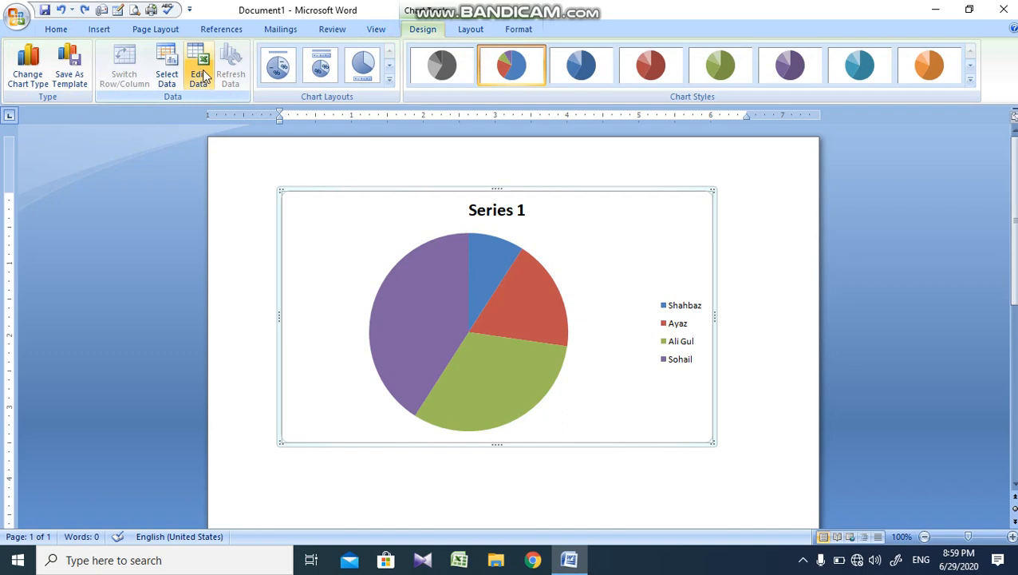
{"action": "left_click", "coordinate": [391, 246]}
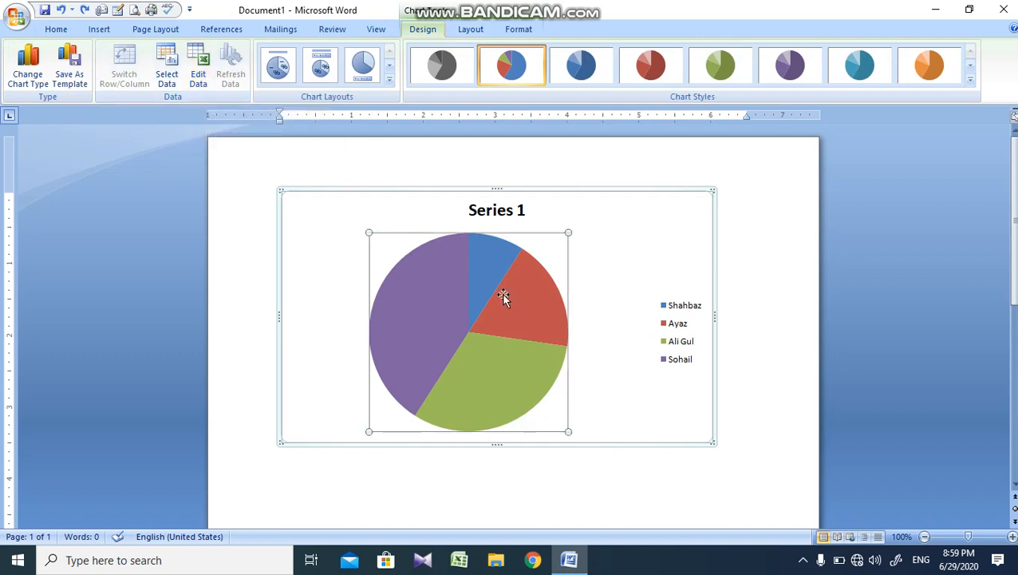
{"action": "left_click", "coordinate": [714, 201]}
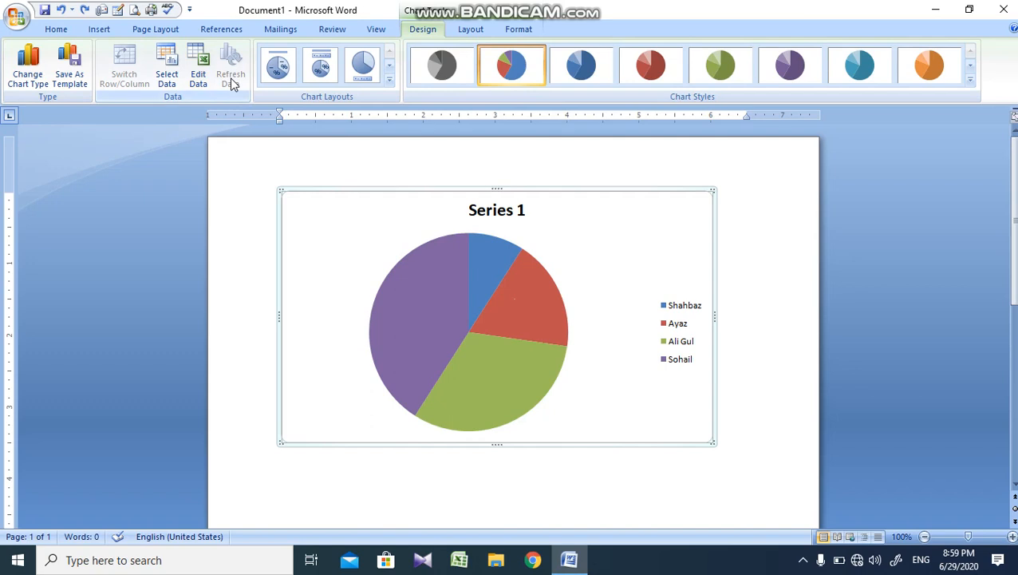
{"action": "left_click", "coordinate": [390, 76]}
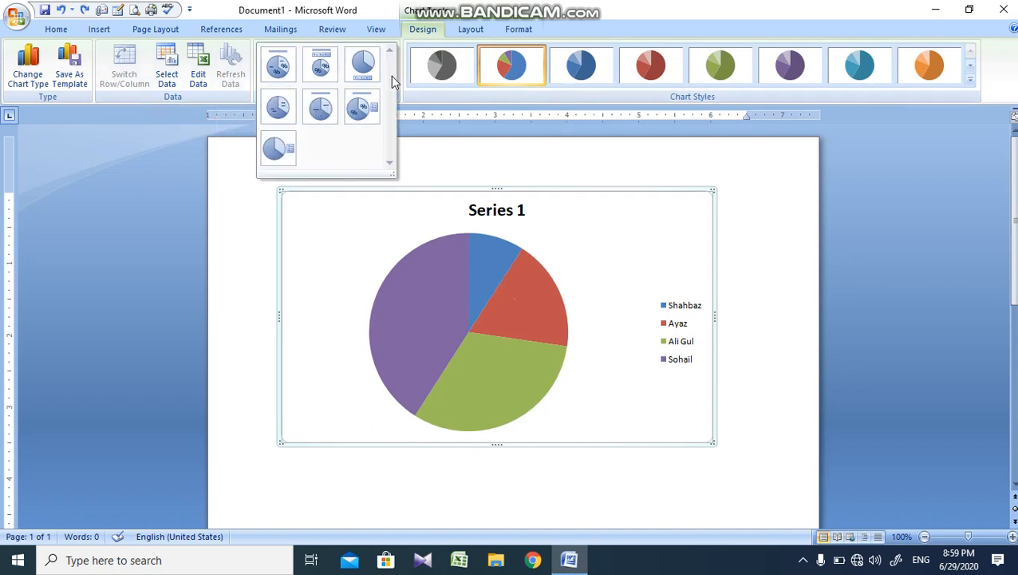
{"action": "left_click", "coordinate": [319, 107]}
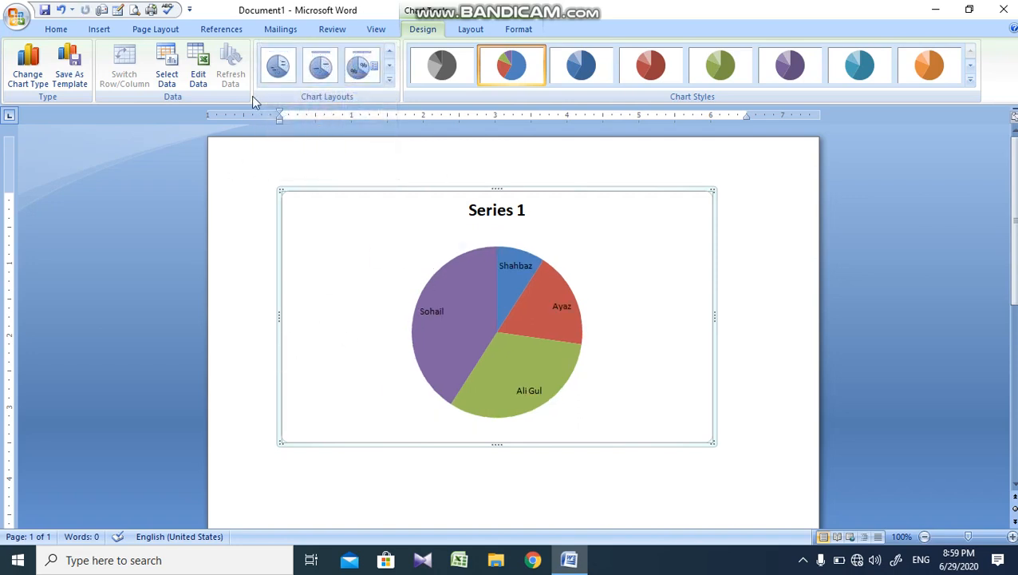
{"action": "left_click", "coordinate": [389, 77]}
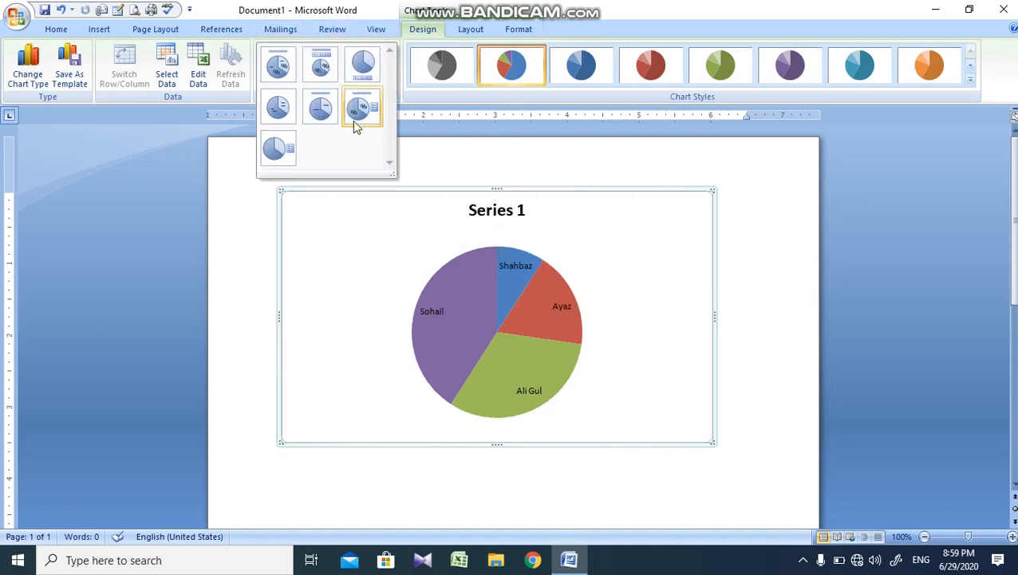
{"action": "left_click", "coordinate": [276, 104]}
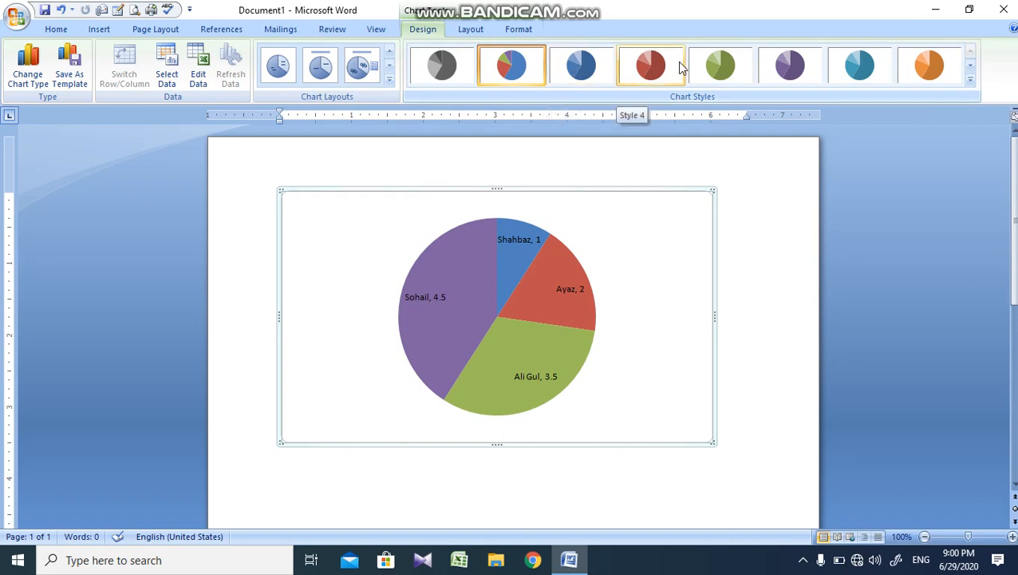
Step: Apply the bevelled orange chart style from the fourth row of styles to the pie chart
{"action": "left_click", "coordinate": [970, 74]}
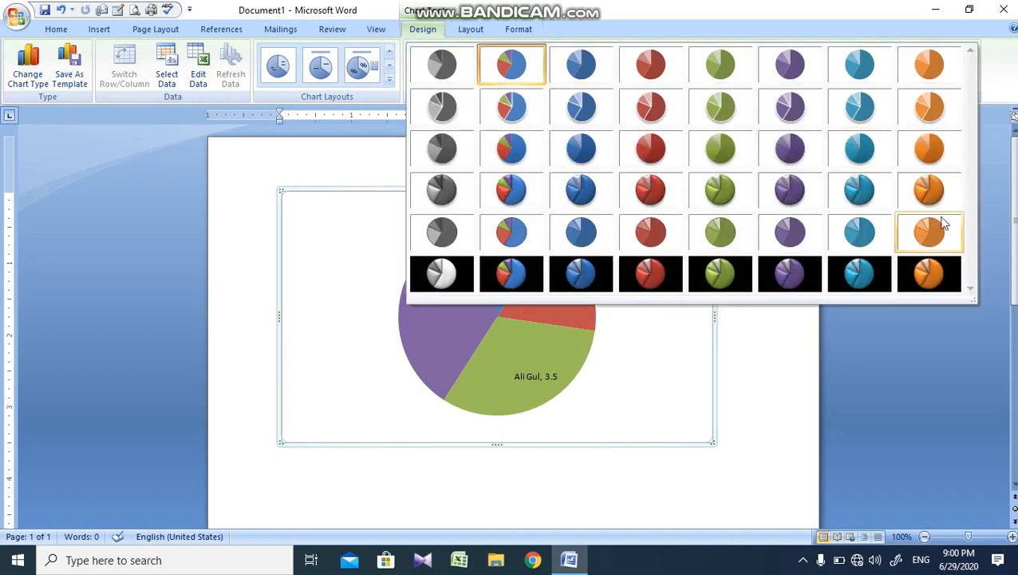
{"action": "left_click", "coordinate": [902, 188]}
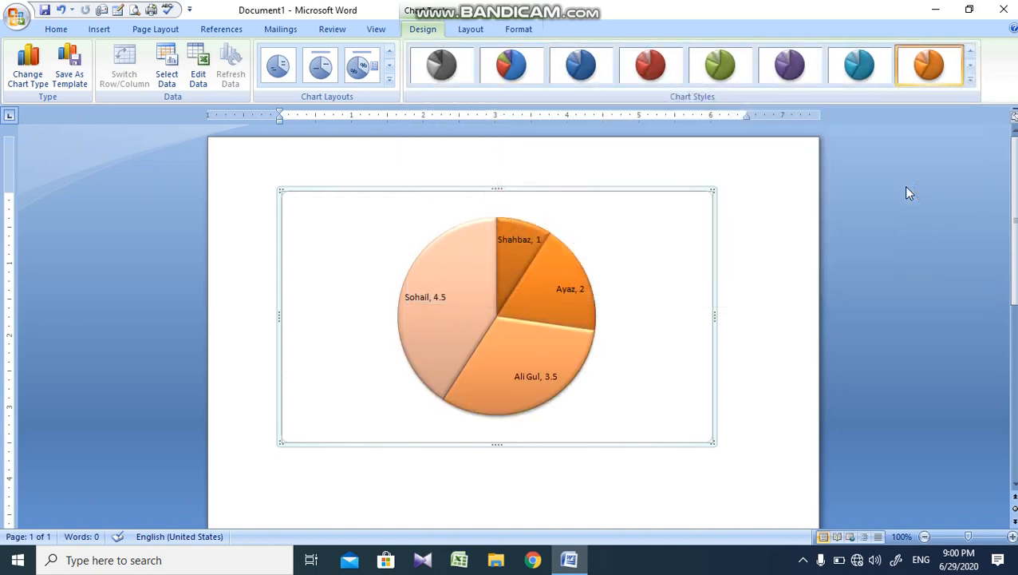
Step: Format the chart area with a gradient fill using the preset running from dark blue through red to orange
{"action": "left_click", "coordinate": [468, 29]}
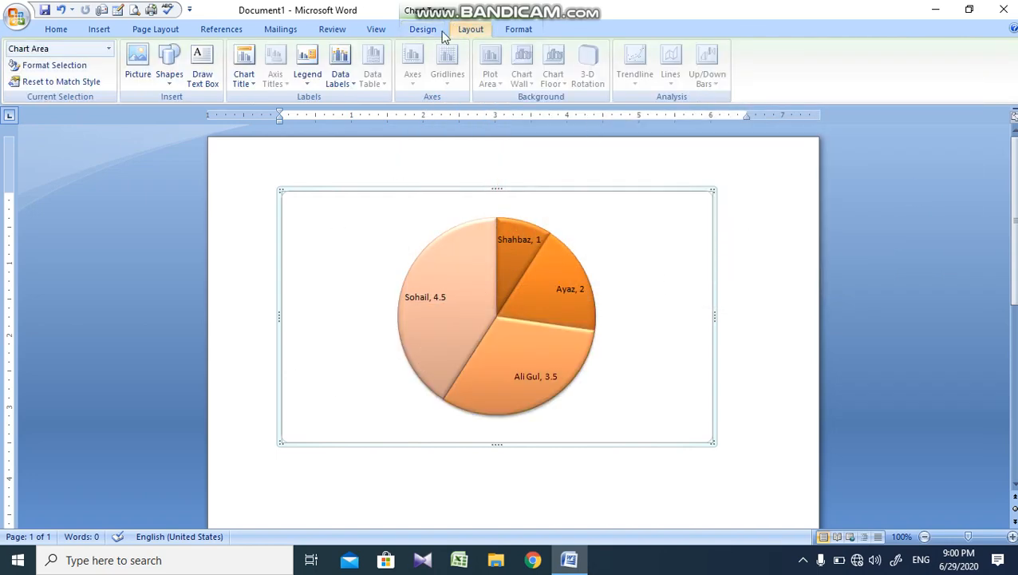
{"action": "left_click", "coordinate": [109, 49]}
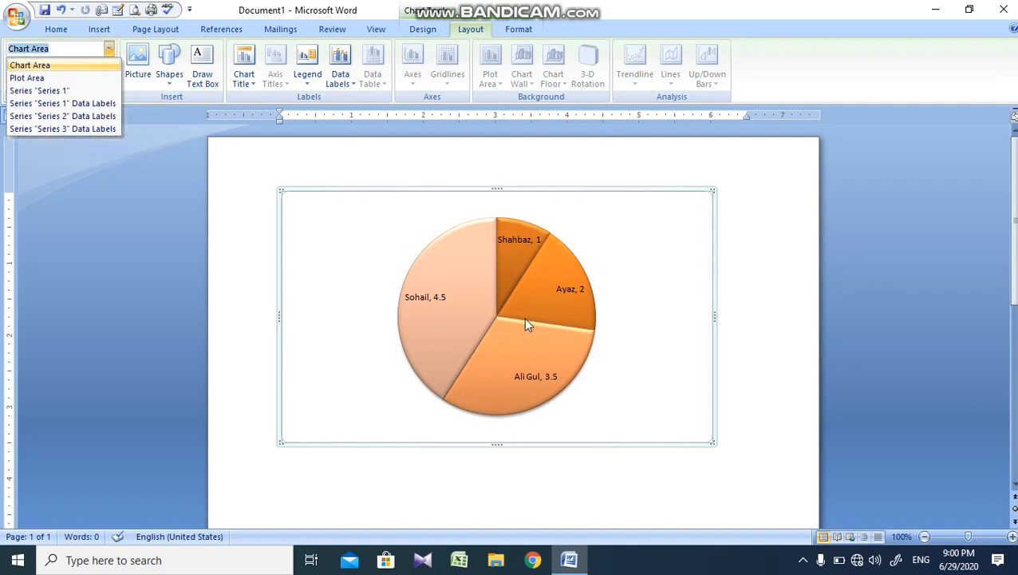
{"action": "left_click", "coordinate": [260, 292]}
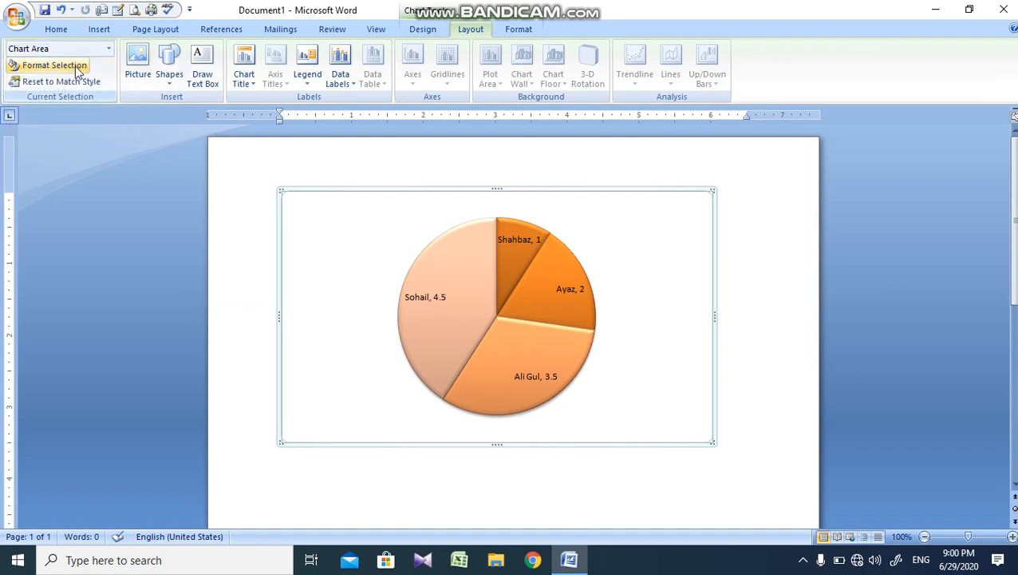
{"action": "left_click", "coordinate": [68, 71]}
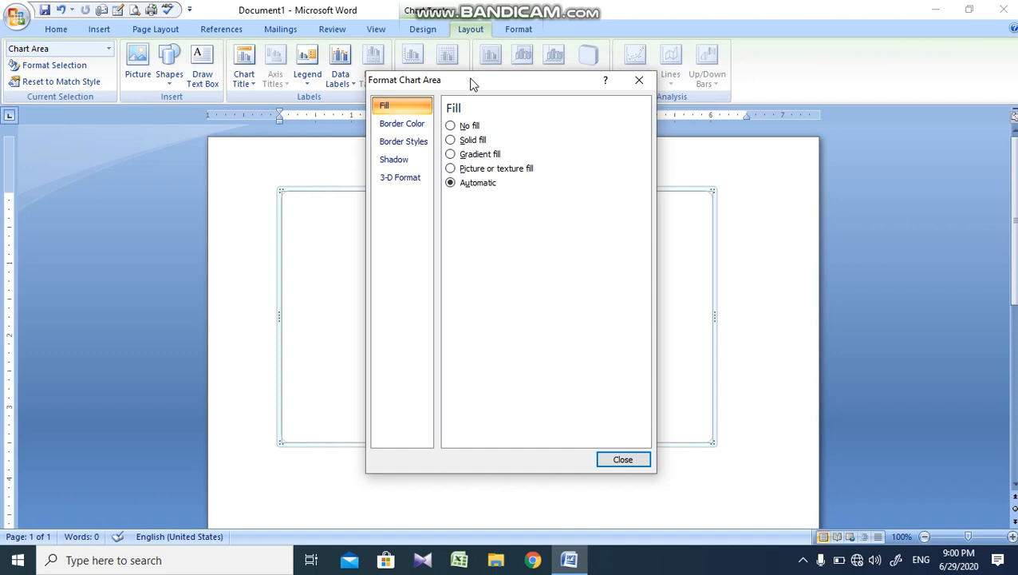
{"action": "left_click_drag", "start_coordinate": [474, 83], "coordinate": [816, 86]}
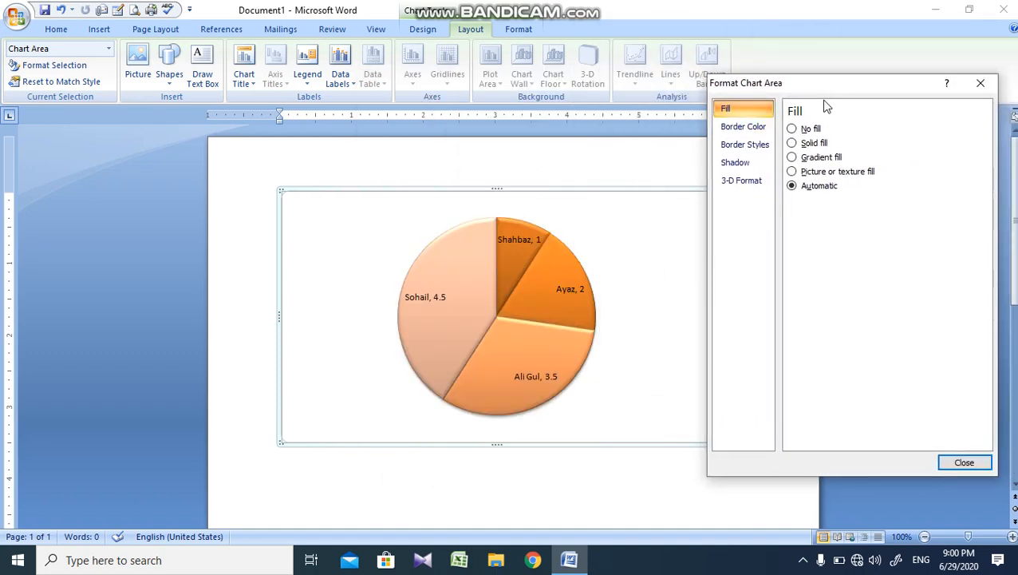
{"action": "left_click", "coordinate": [821, 159]}
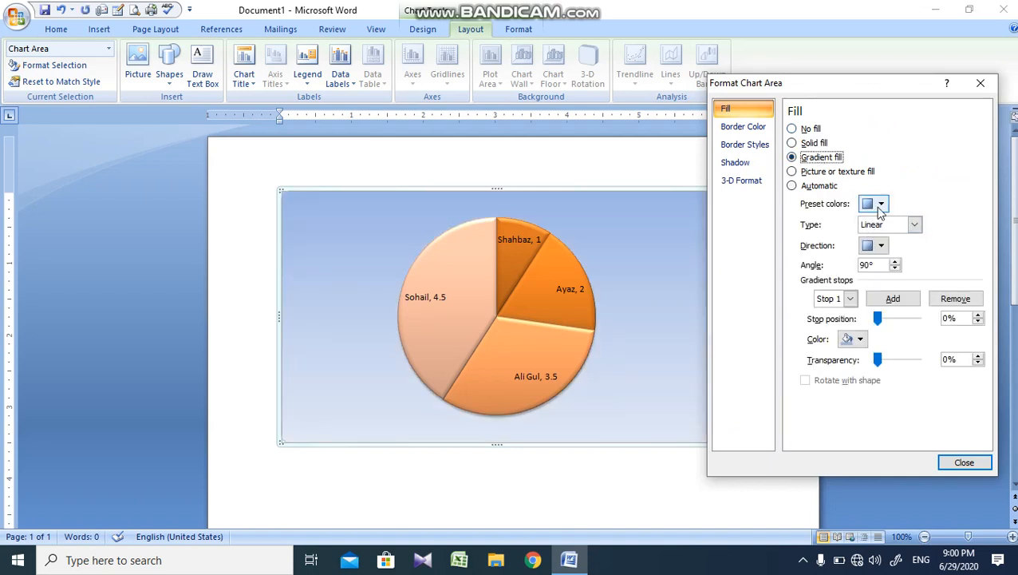
{"action": "left_click", "coordinate": [876, 204]}
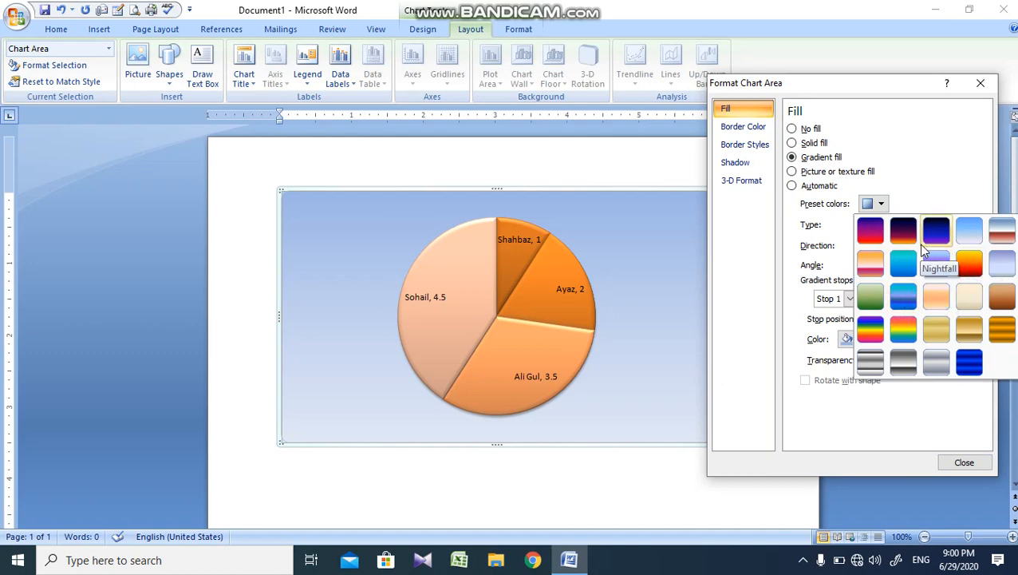
{"action": "left_click", "coordinate": [903, 233]}
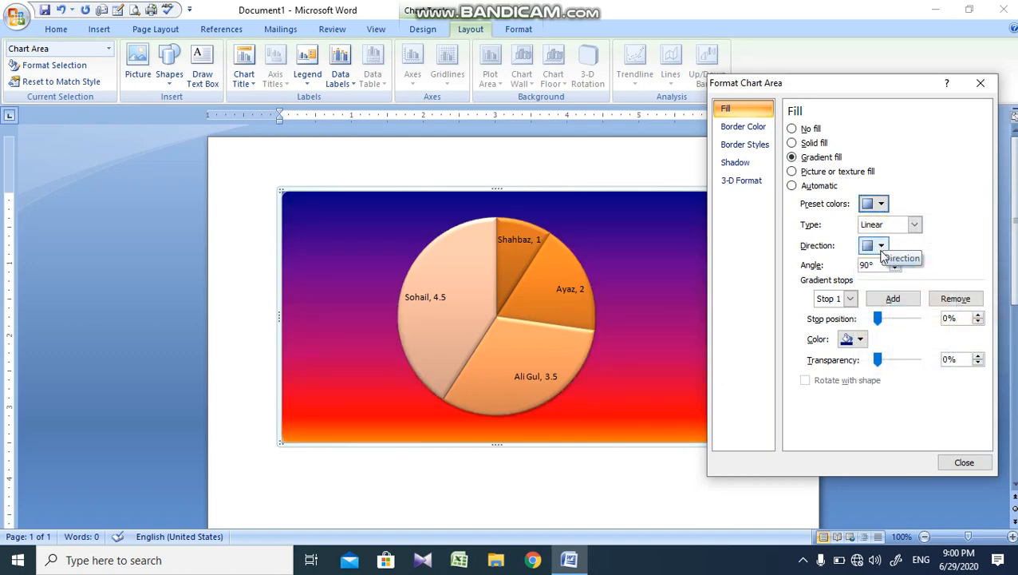
Step: Set the chart area's gradient type to Path
{"action": "left_click", "coordinate": [881, 246]}
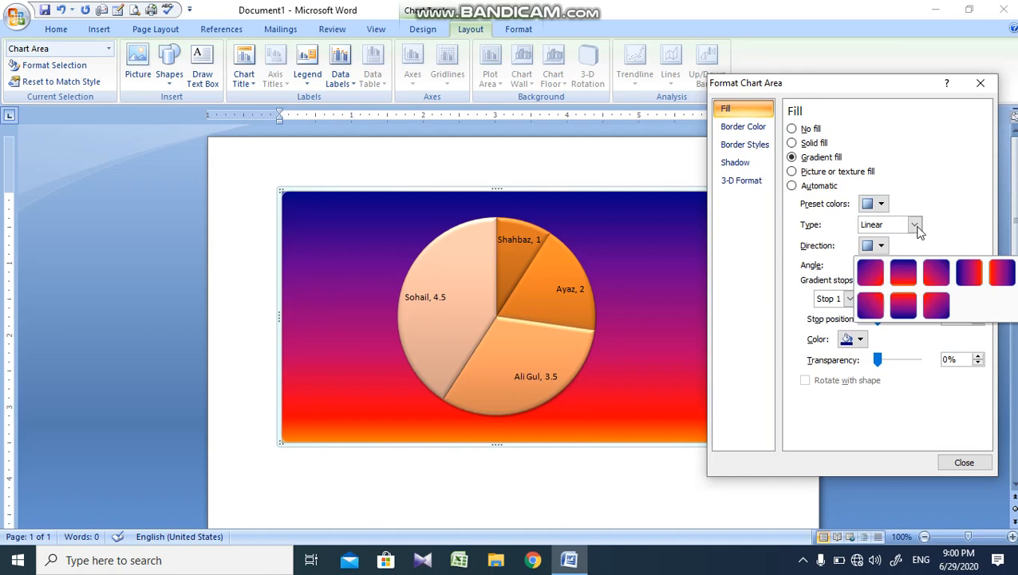
{"action": "left_click", "coordinate": [915, 226]}
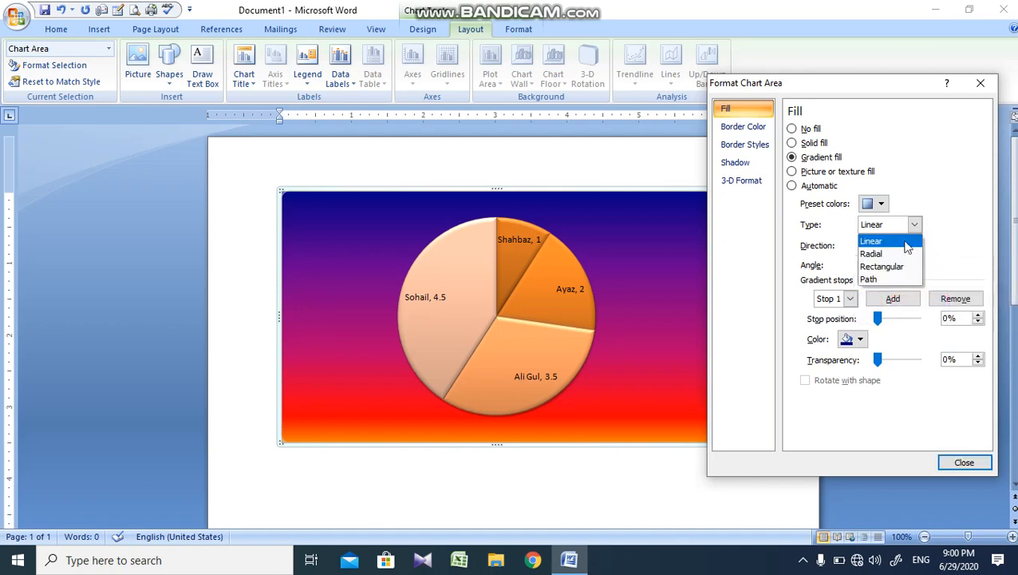
{"action": "left_click", "coordinate": [878, 278]}
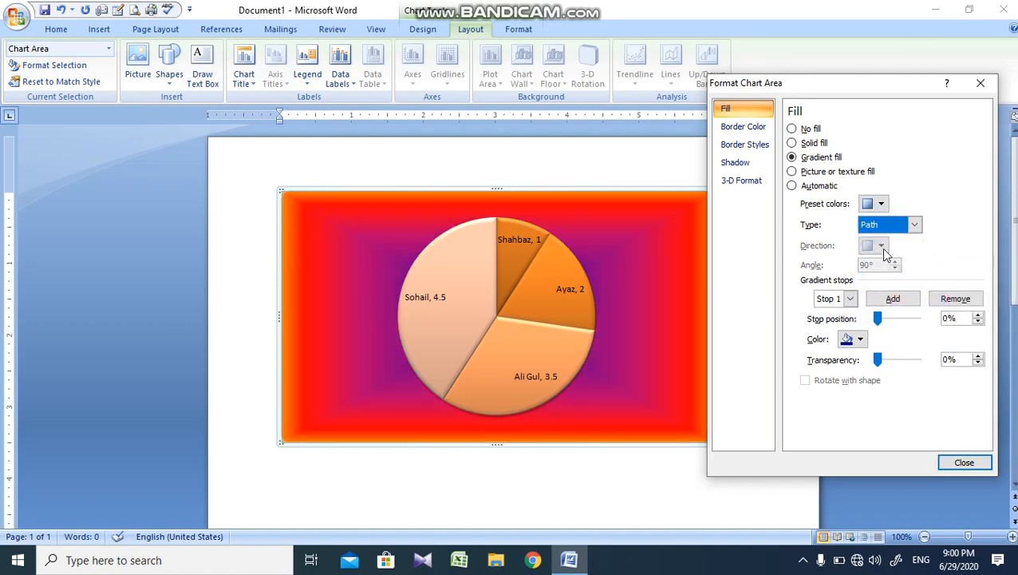
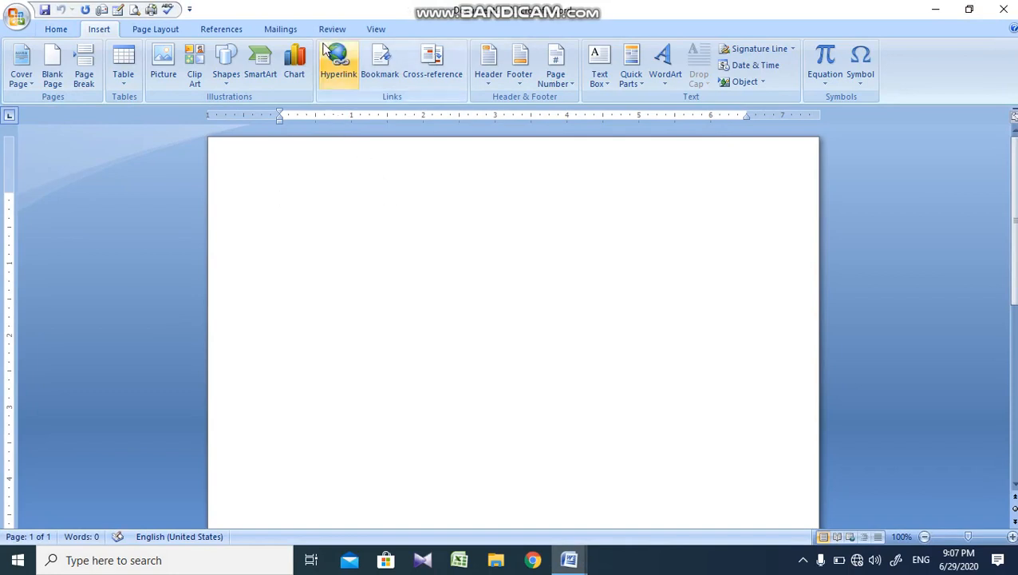
Step: Insert a hyperlink to the existing Computer document in the Documents folder
{"action": "left_click", "coordinate": [343, 69]}
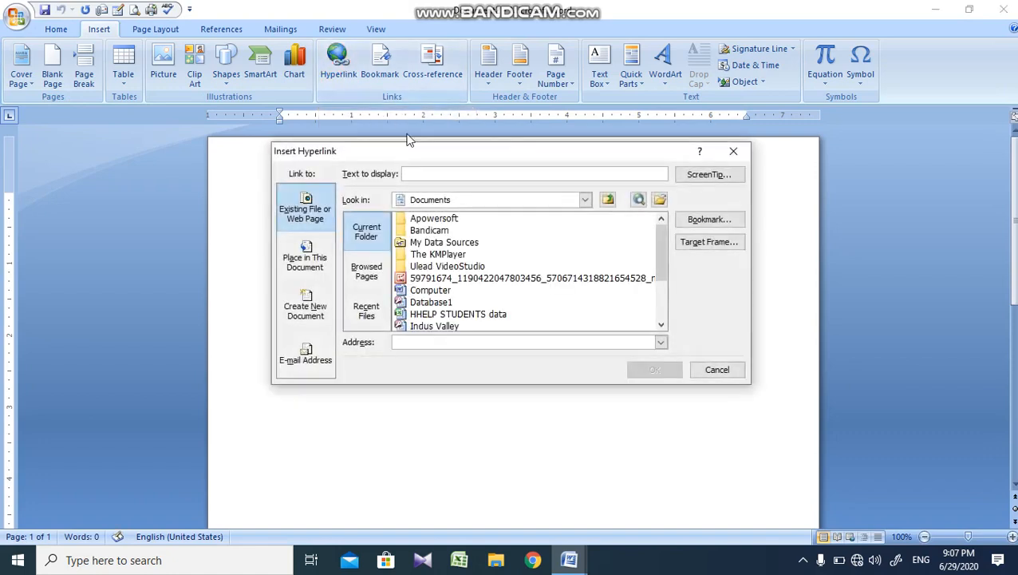
{"action": "left_click", "coordinate": [432, 291]}
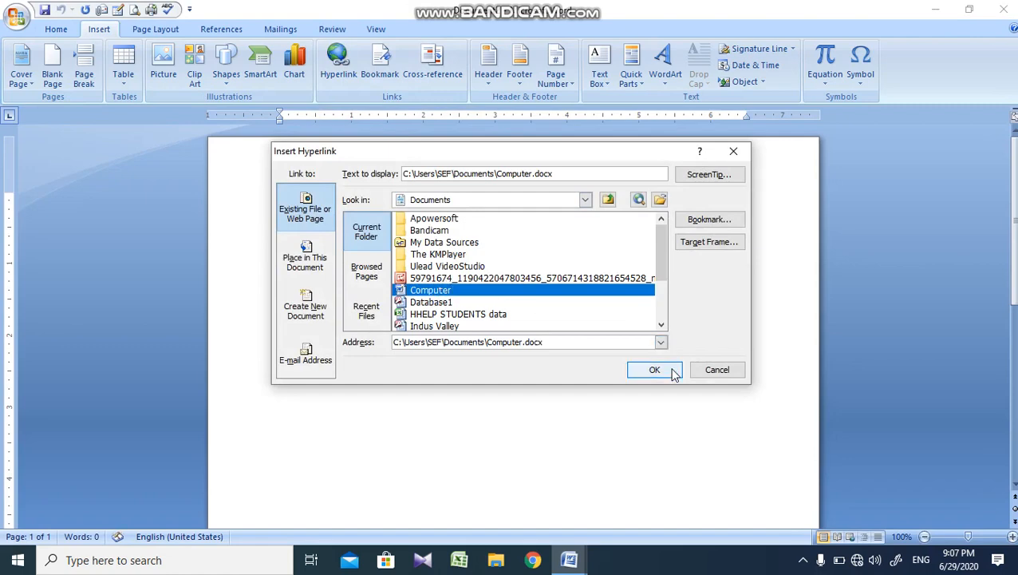
{"action": "left_click", "coordinate": [654, 371]}
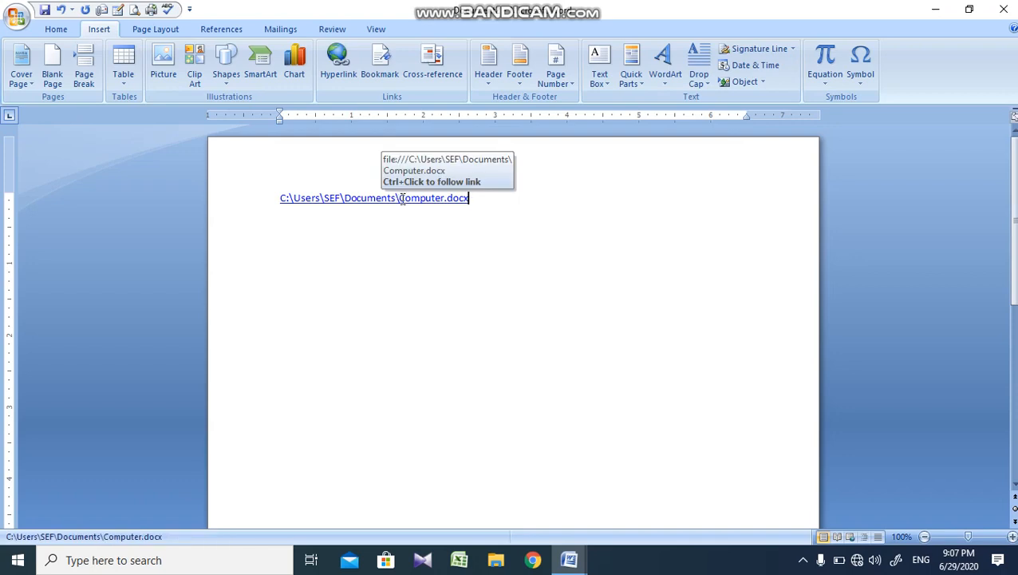
Step: Follow the hyperlink to open the Computer document, accepting the security notice, and close that document again
{"action": "left_click", "coordinate": [402, 199], "text": "ctrl"}
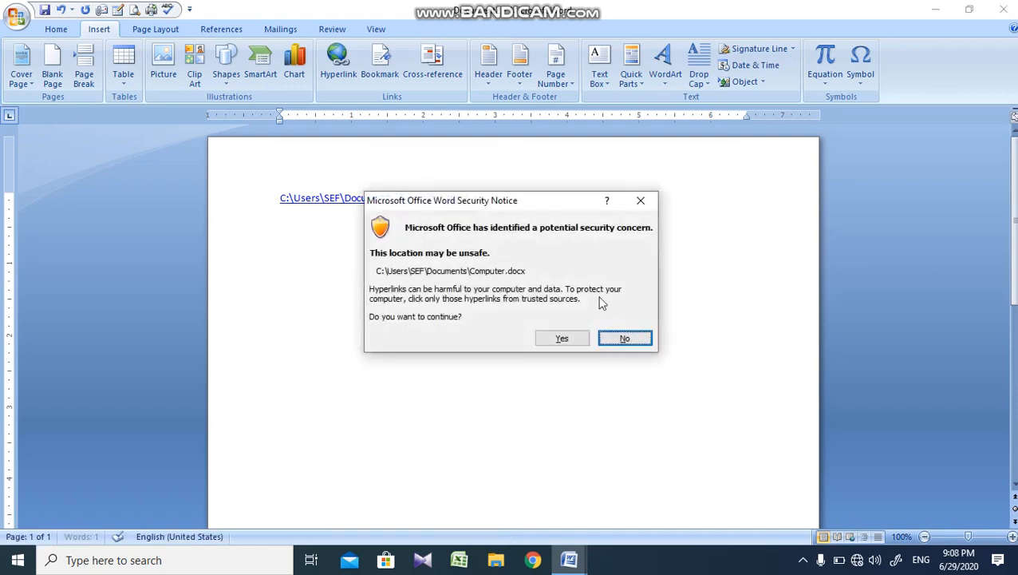
{"action": "left_click", "coordinate": [563, 338]}
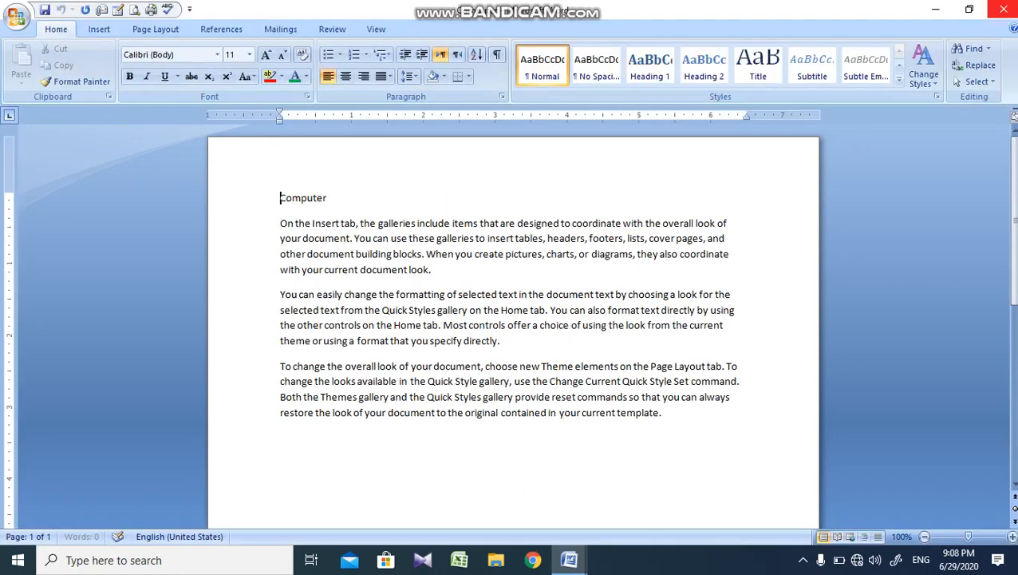
{"action": "left_click", "coordinate": [1003, 10]}
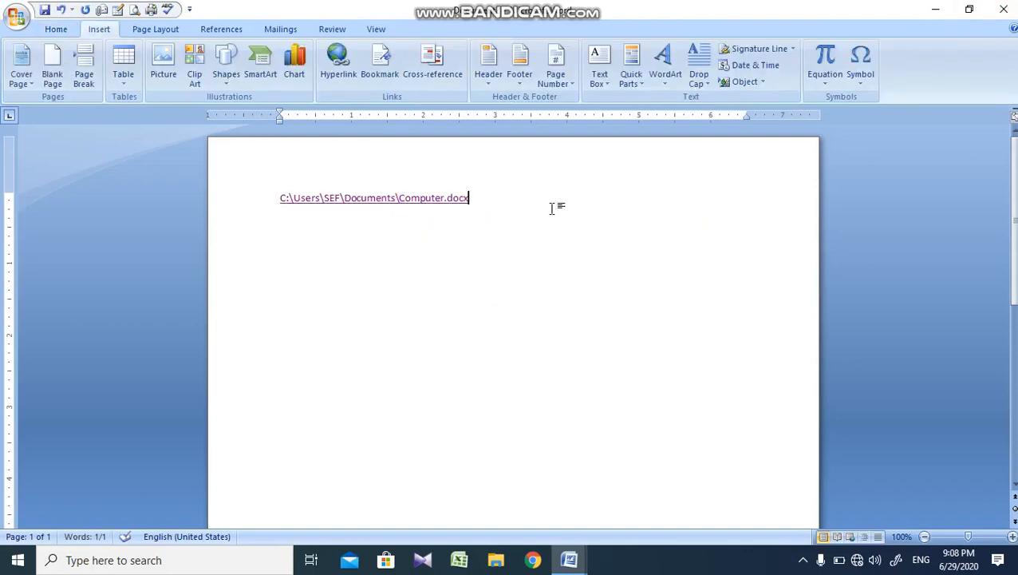
Step: Start another hyperlink on a new line and review the new document, e-mail address, place-in-document and target frame options
{"action": "key", "text": "Return"}
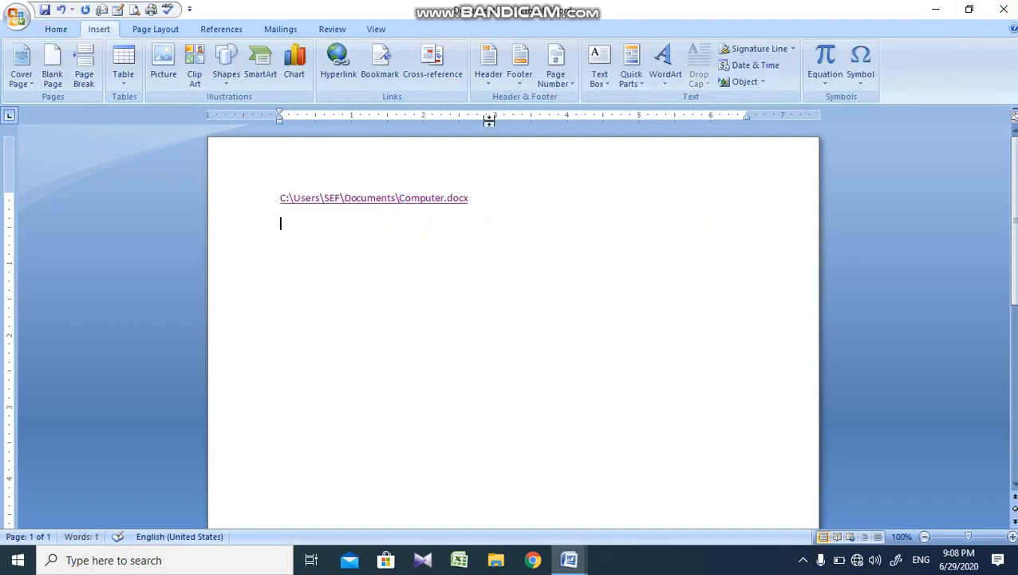
{"action": "left_click", "coordinate": [338, 60]}
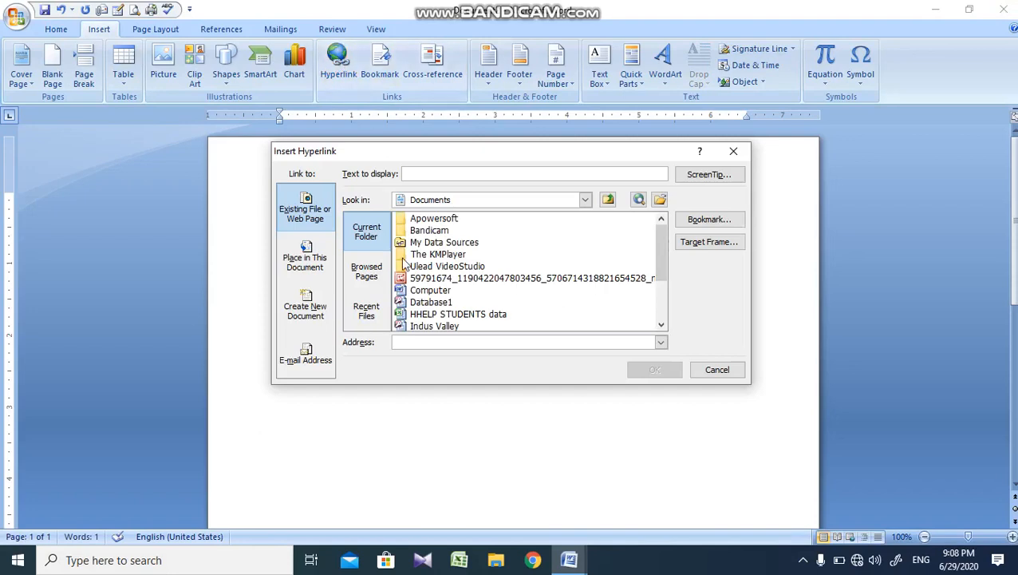
{"action": "left_click", "coordinate": [318, 315]}
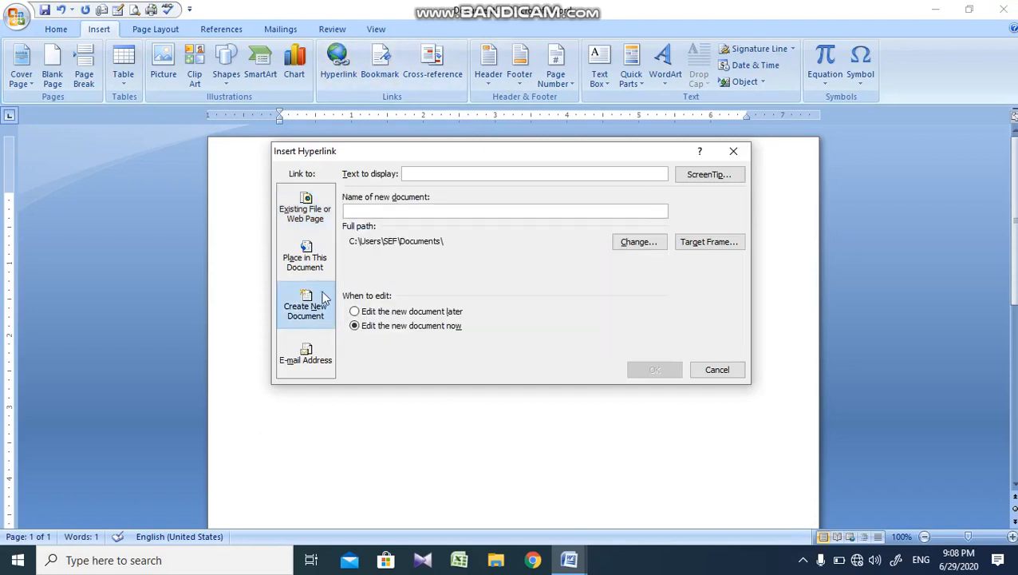
{"action": "left_click", "coordinate": [307, 351]}
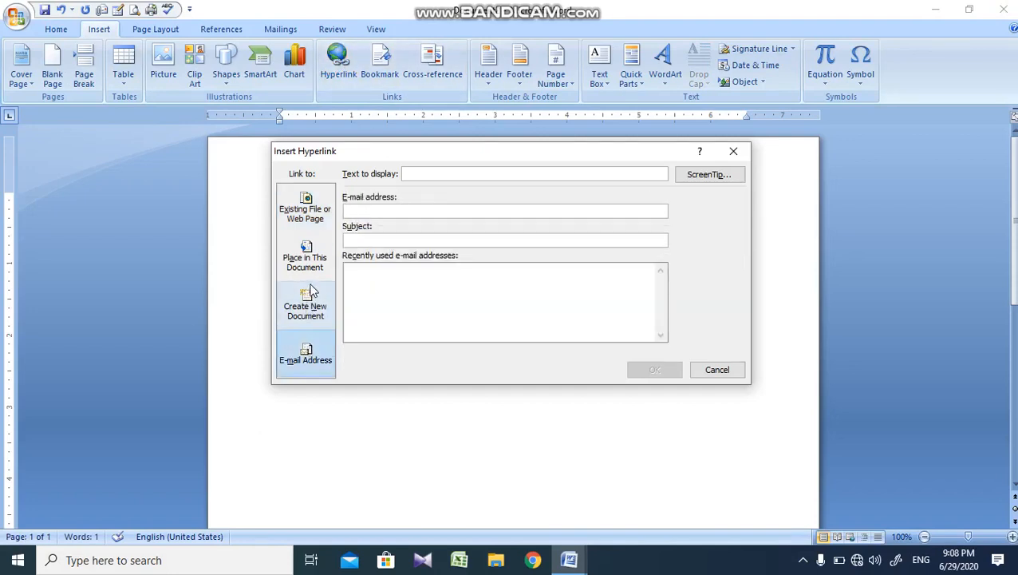
{"action": "left_click", "coordinate": [311, 270]}
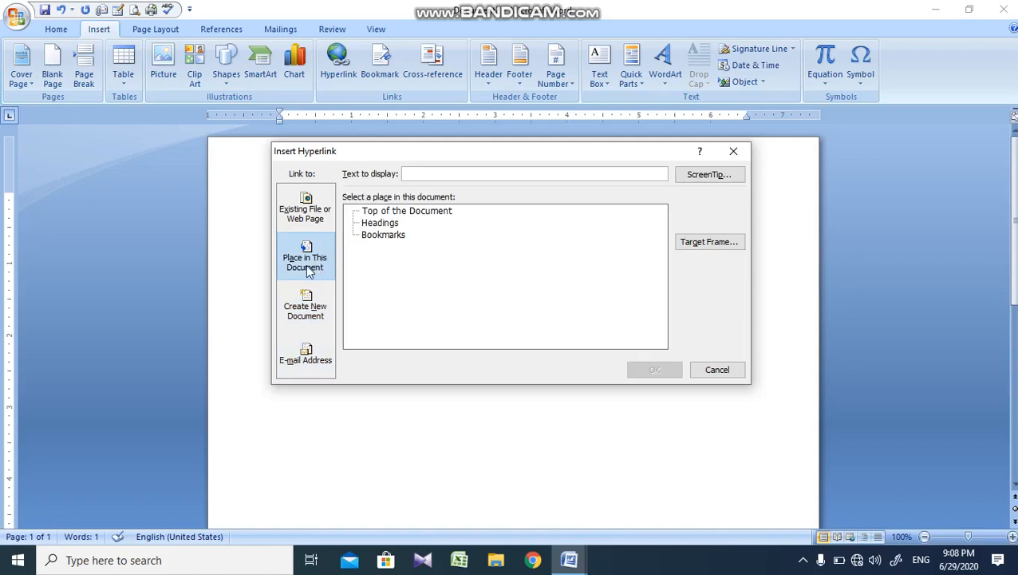
{"action": "left_click", "coordinate": [383, 236]}
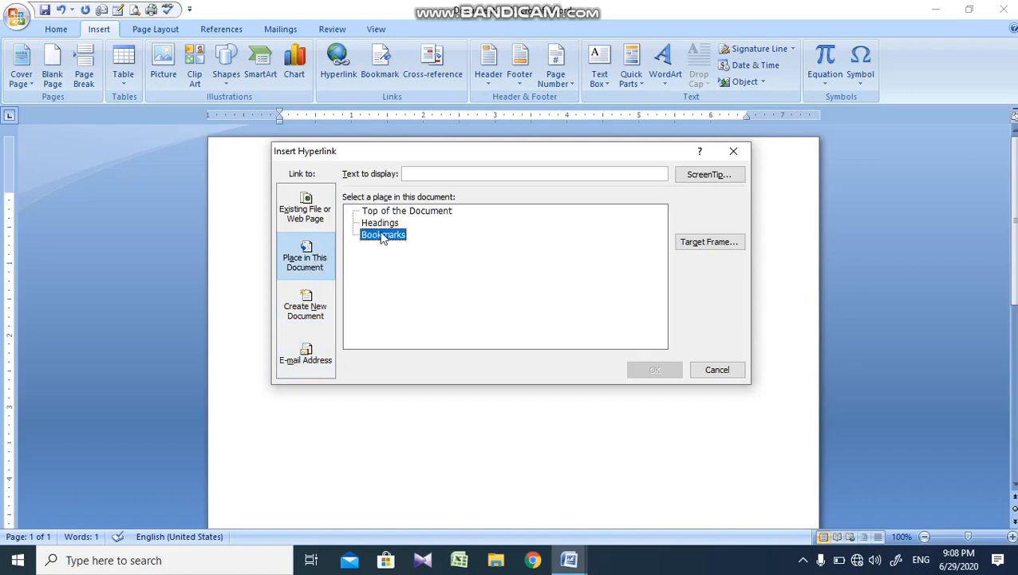
{"action": "left_click", "coordinate": [429, 175]}
{"action": "left_click", "coordinate": [685, 243]}
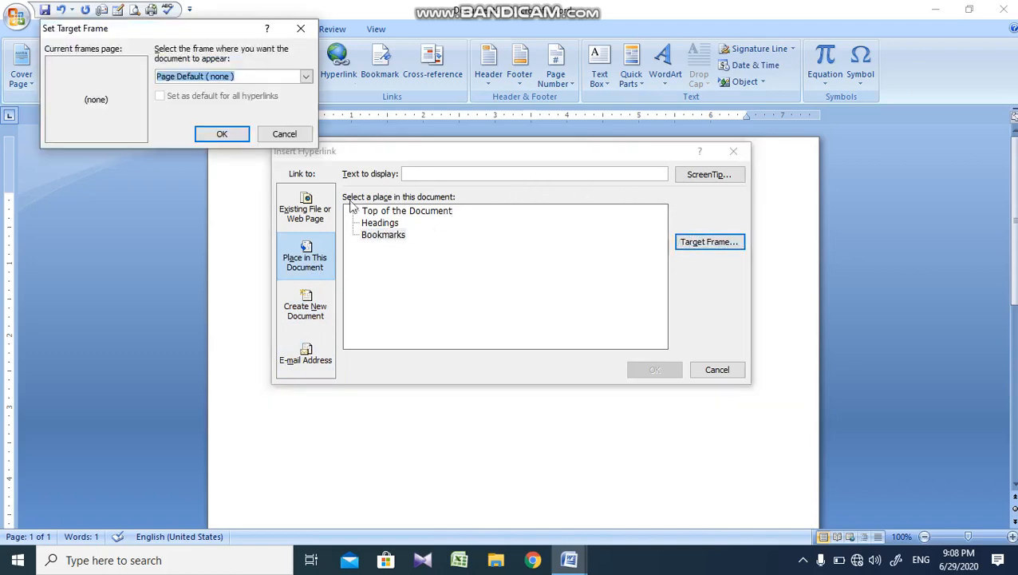
{"action": "left_click", "coordinate": [285, 135]}
Step: Insert the second hyperlink as an existing-file link, checking recent files and browsed pages before browsing to the Computer document
{"action": "left_click", "coordinate": [322, 223]}
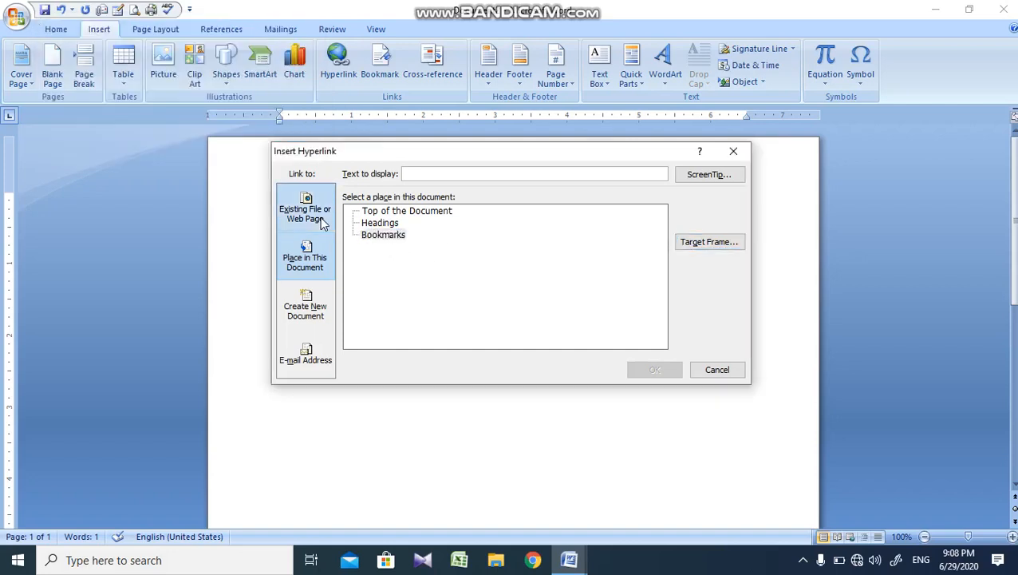
{"action": "left_click", "coordinate": [322, 224]}
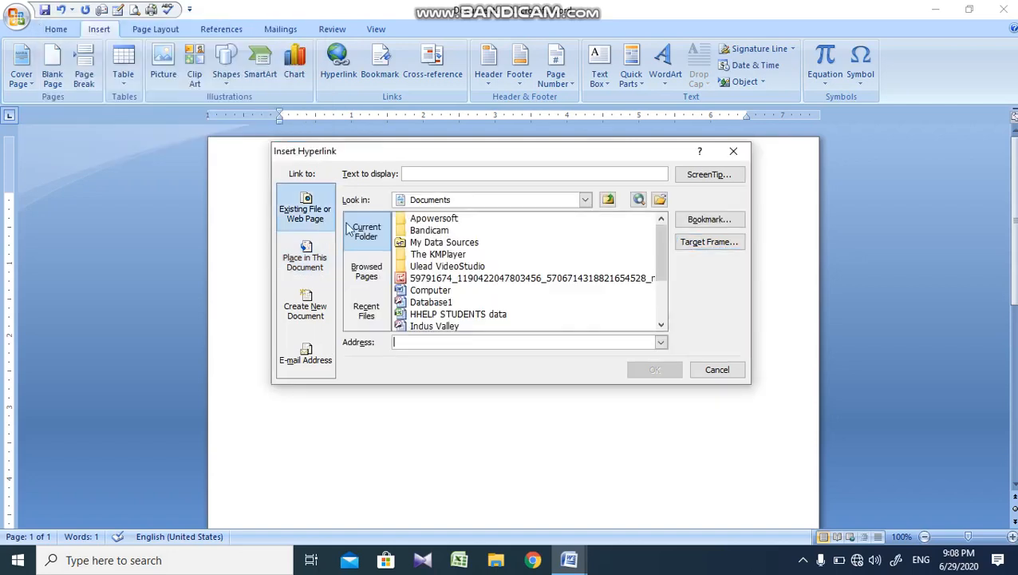
{"action": "left_click", "coordinate": [377, 308]}
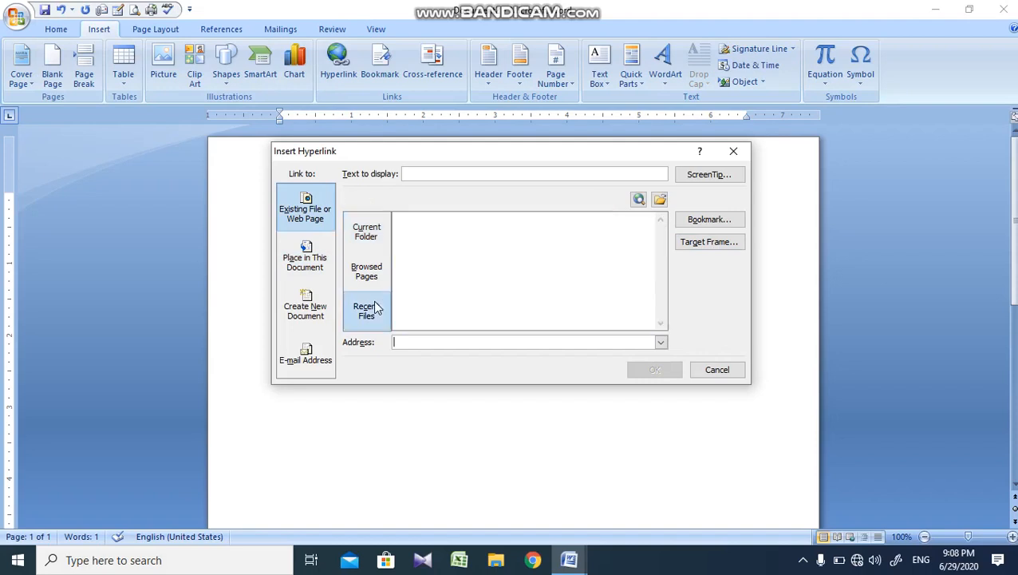
{"action": "left_click", "coordinate": [377, 273]}
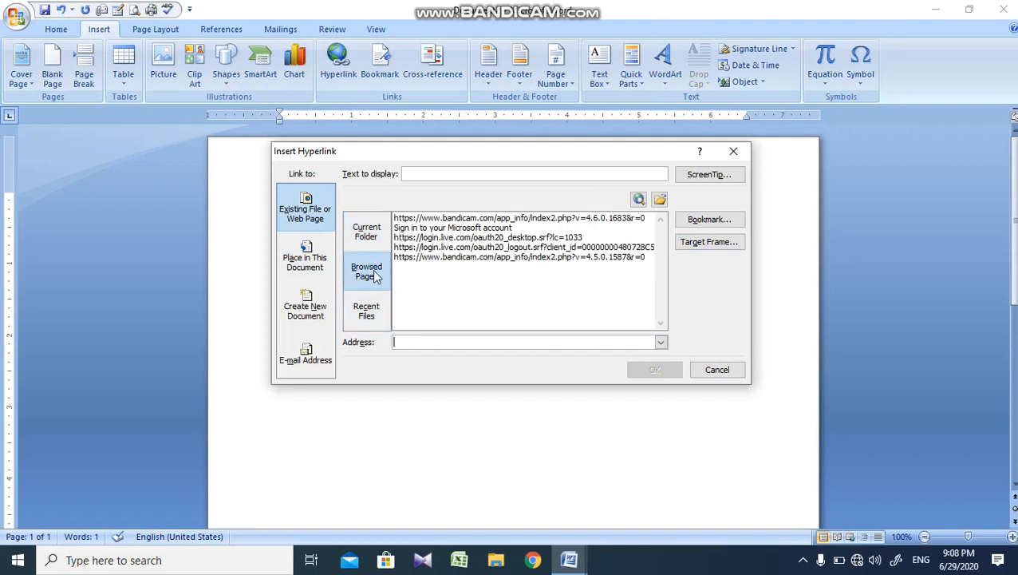
{"action": "left_click", "coordinate": [660, 200]}
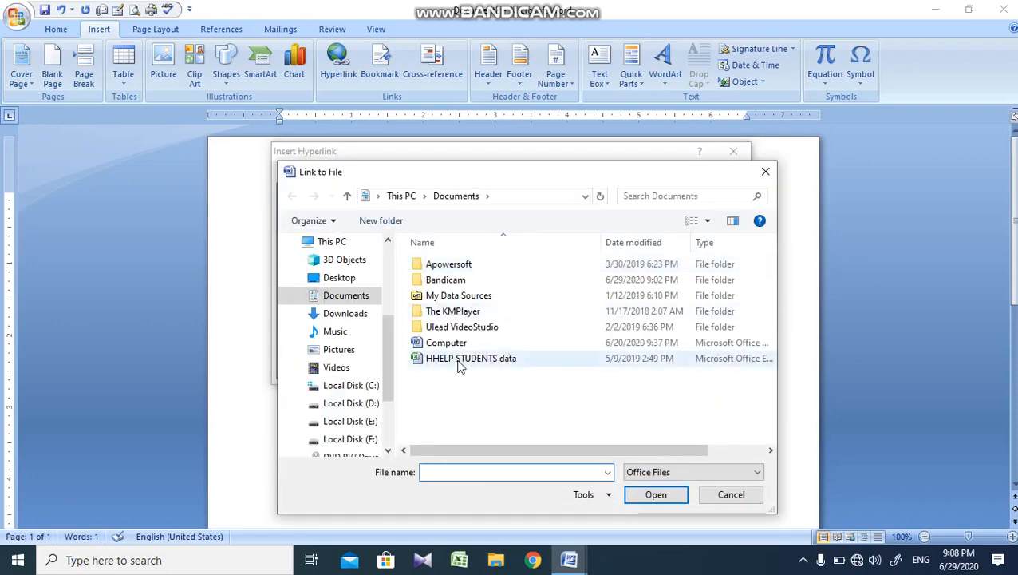
{"action": "left_click", "coordinate": [462, 344]}
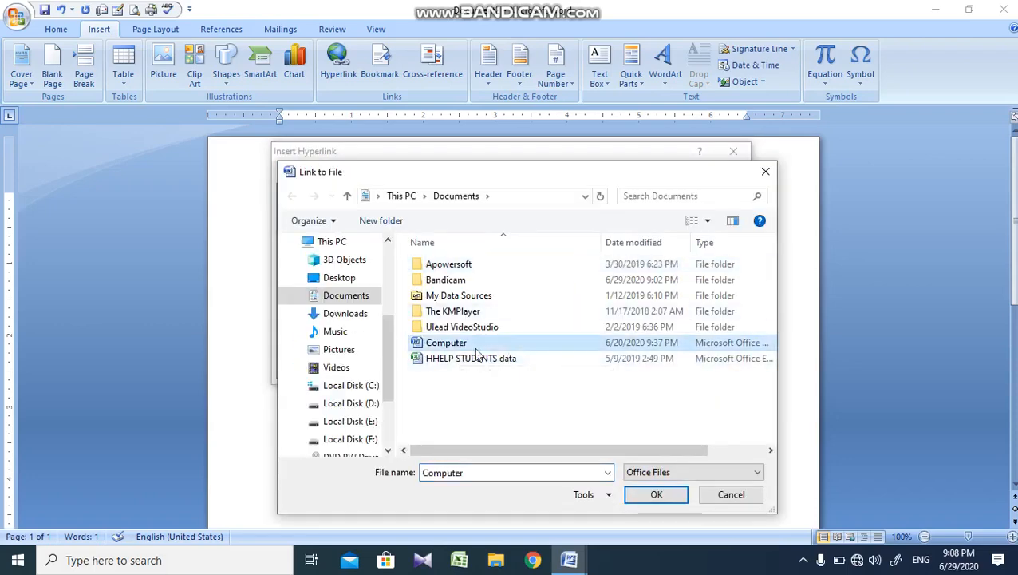
{"action": "left_click", "coordinate": [656, 495]}
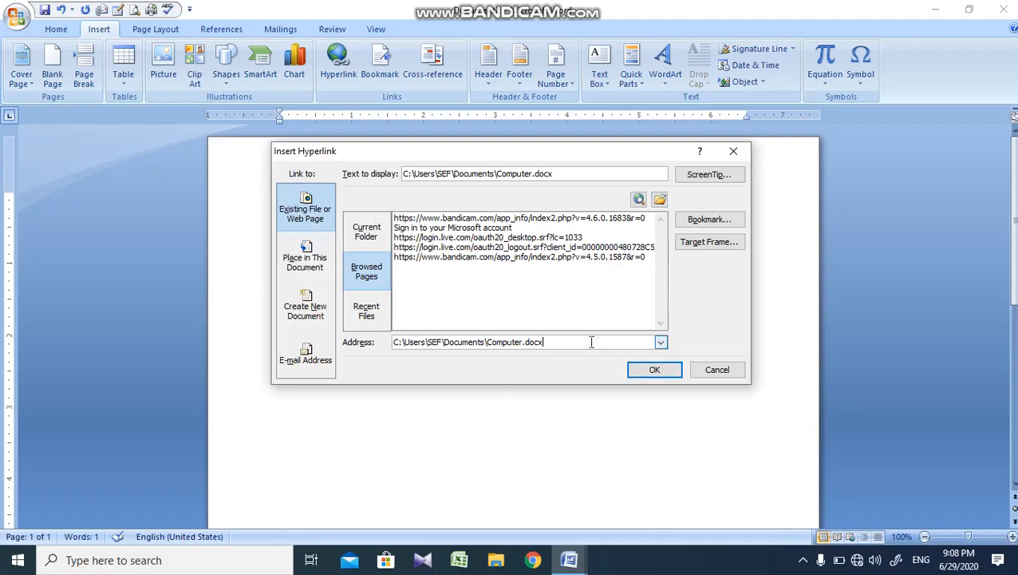
{"action": "left_click", "coordinate": [644, 368]}
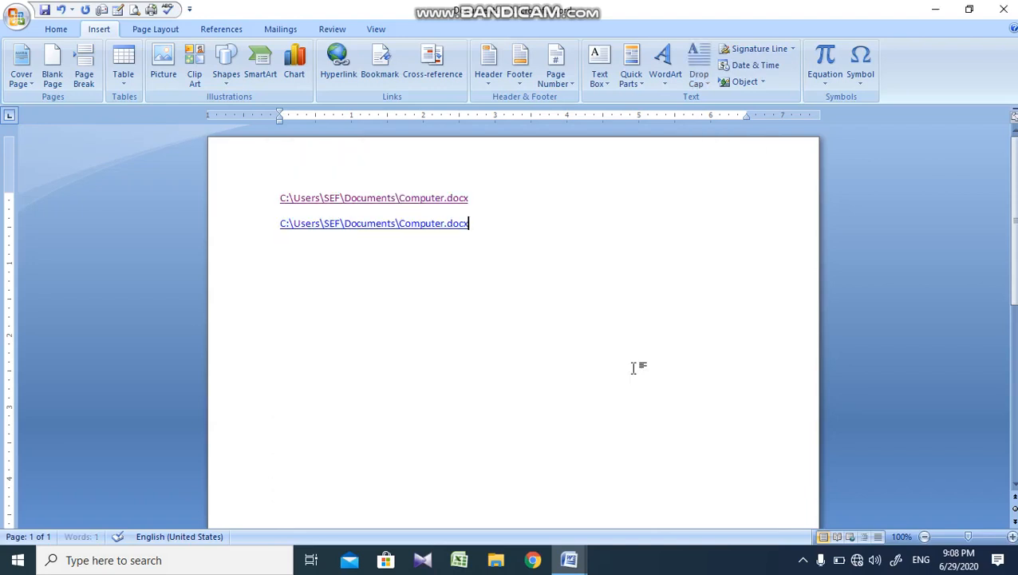
Step: Follow the second hyperlink through the security notice to view its target document, and close that document
{"action": "left_click", "coordinate": [412, 231], "text": "ctrl"}
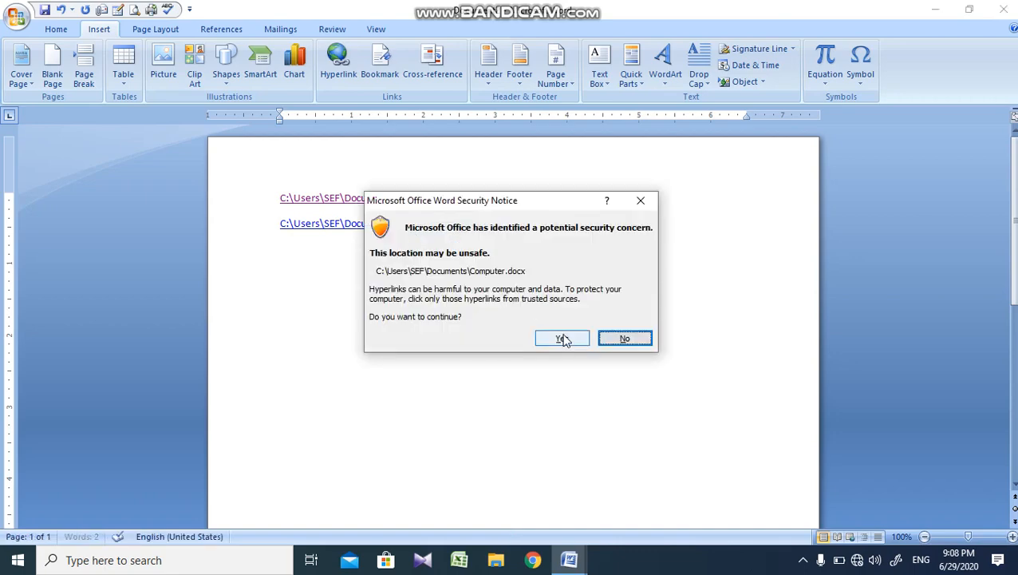
{"action": "left_click", "coordinate": [563, 341]}
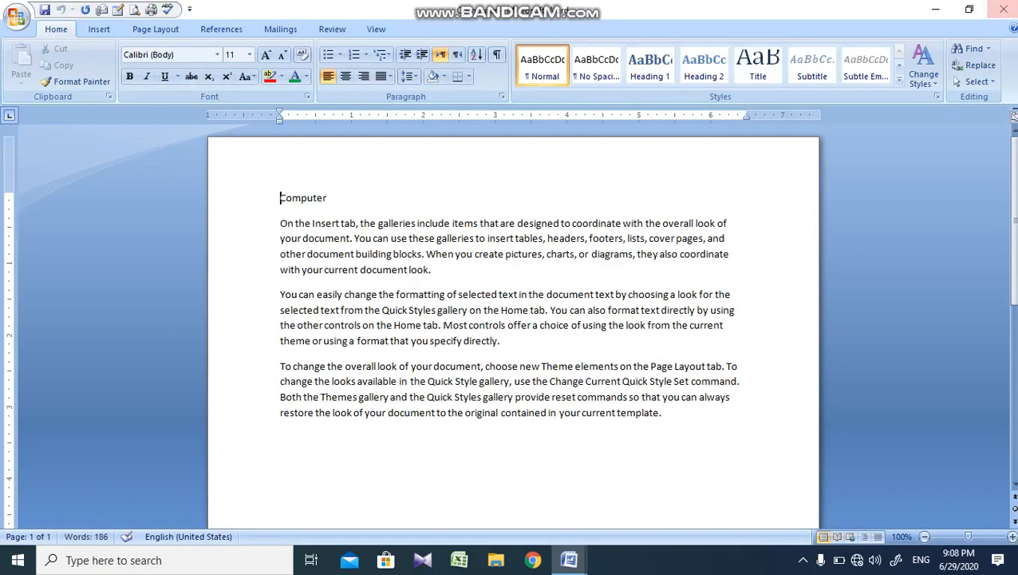
{"action": "left_click", "coordinate": [1003, 9]}
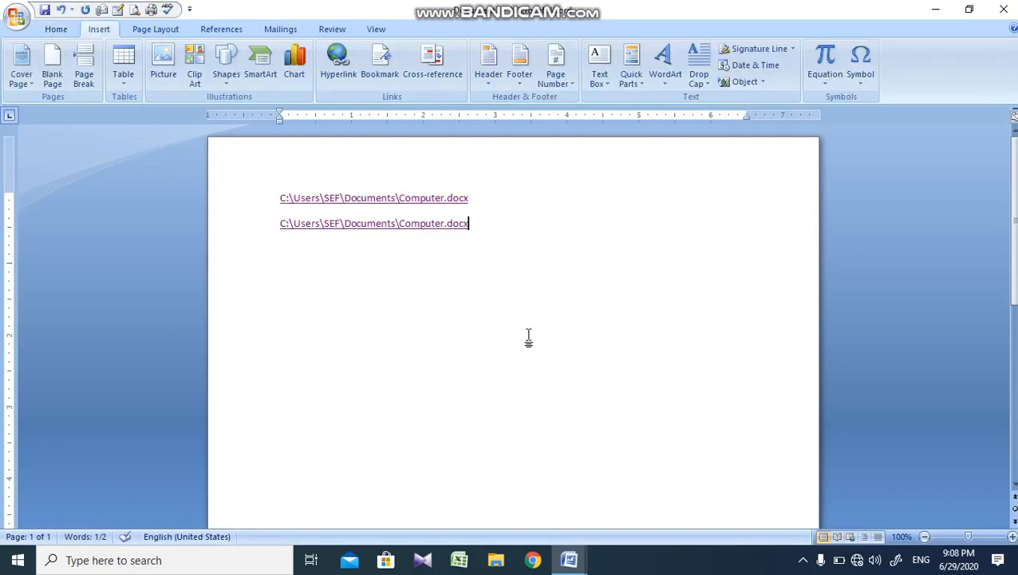
Step: Clear both hyperlinks from the page and generate sample paragraphs with =rand()
{"action": "key", "text": "ctrl+a"}
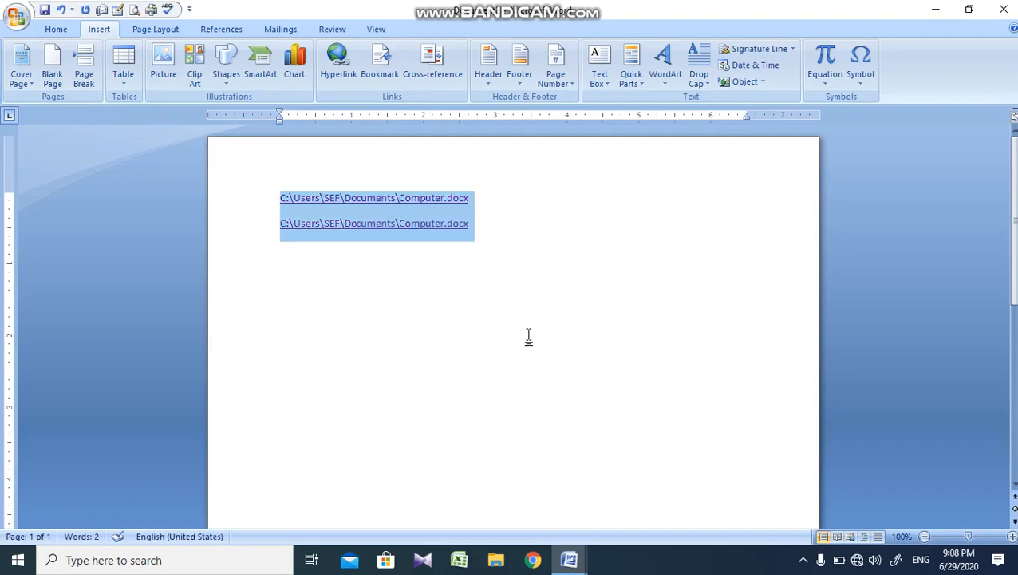
{"action": "key", "text": "Delete"}
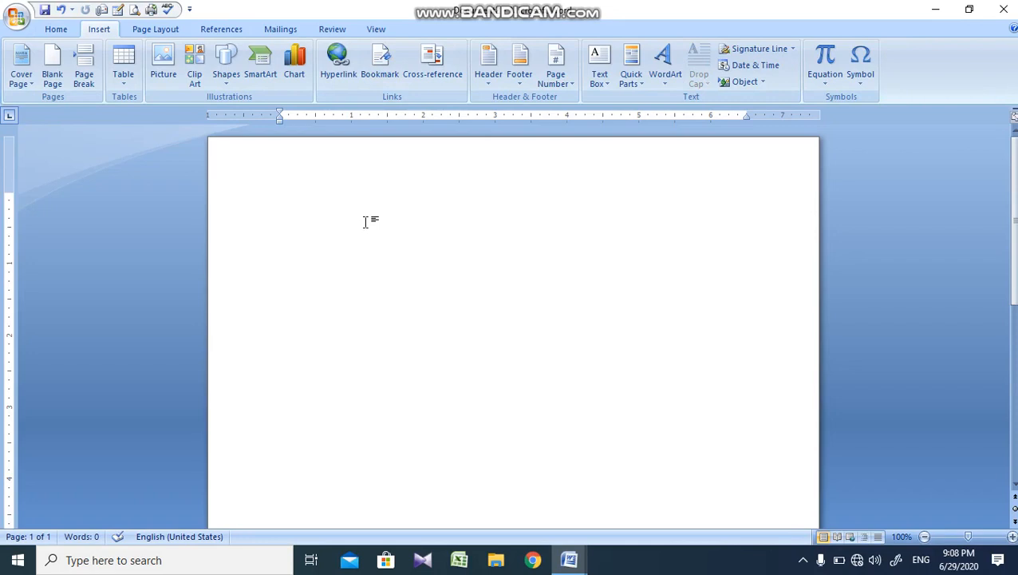
{"action": "type", "text": "=ra"}
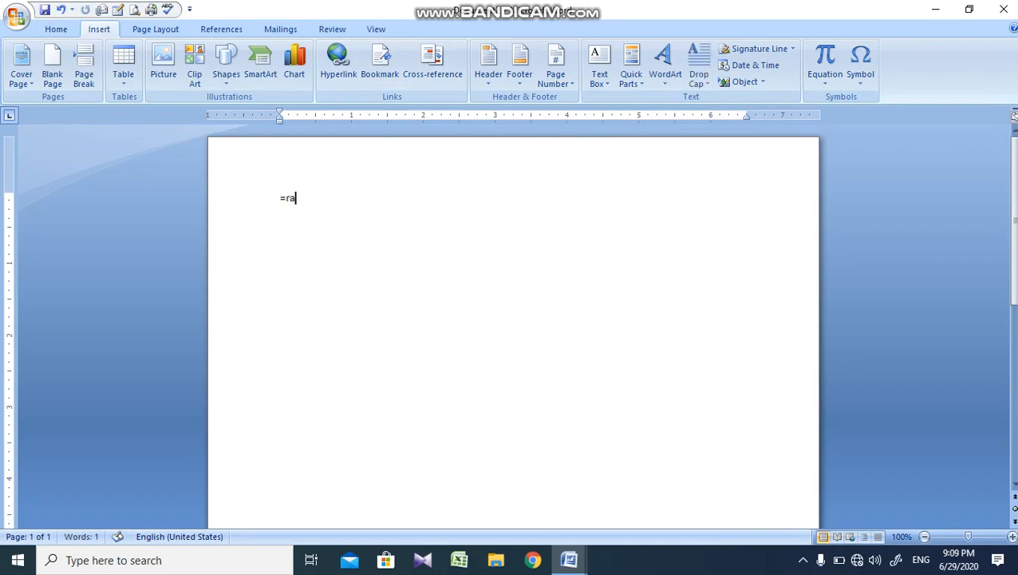
{"action": "type", "text": "nd\\9"}
{"action": "key", "text": "BackSpace"}
{"action": "key", "text": "BackSpace"}
{"action": "type", "text": "()"}
{"action": "key", "text": "Return"}
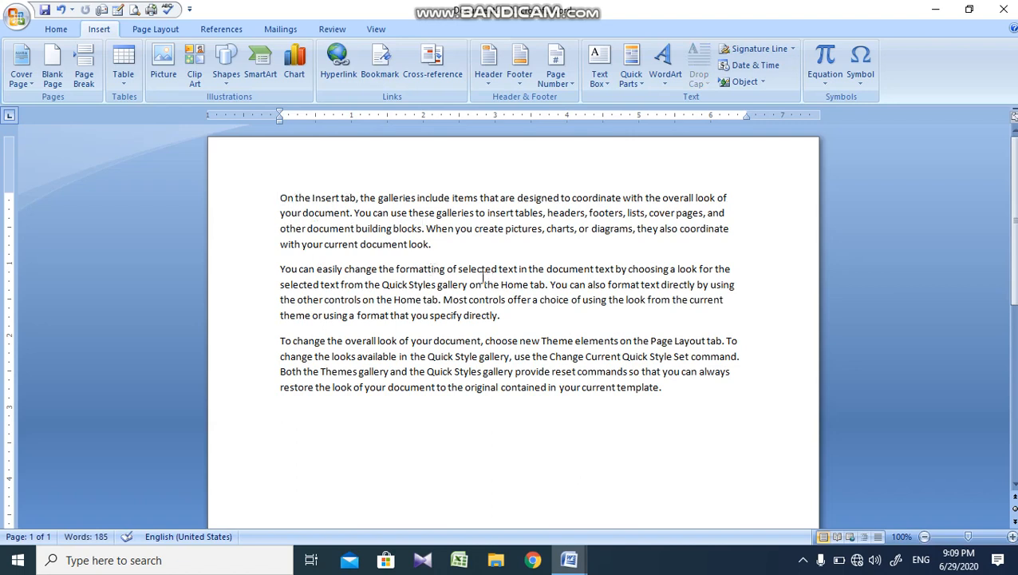
Step: Add a bookmark named "reading" to the word "document" in the second paragraph's first line
{"action": "double_click", "coordinate": [580, 273]}
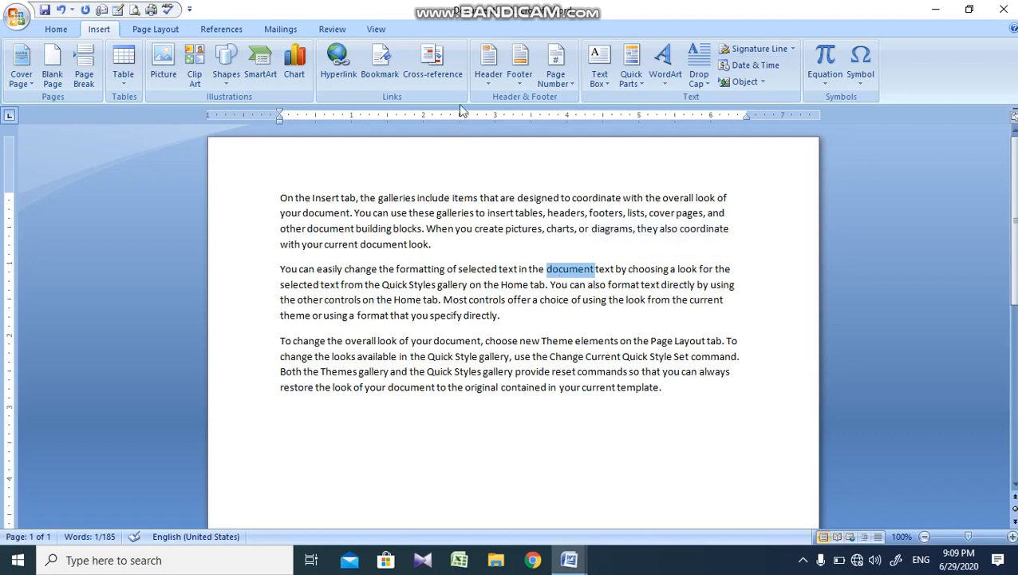
{"action": "left_click", "coordinate": [372, 73]}
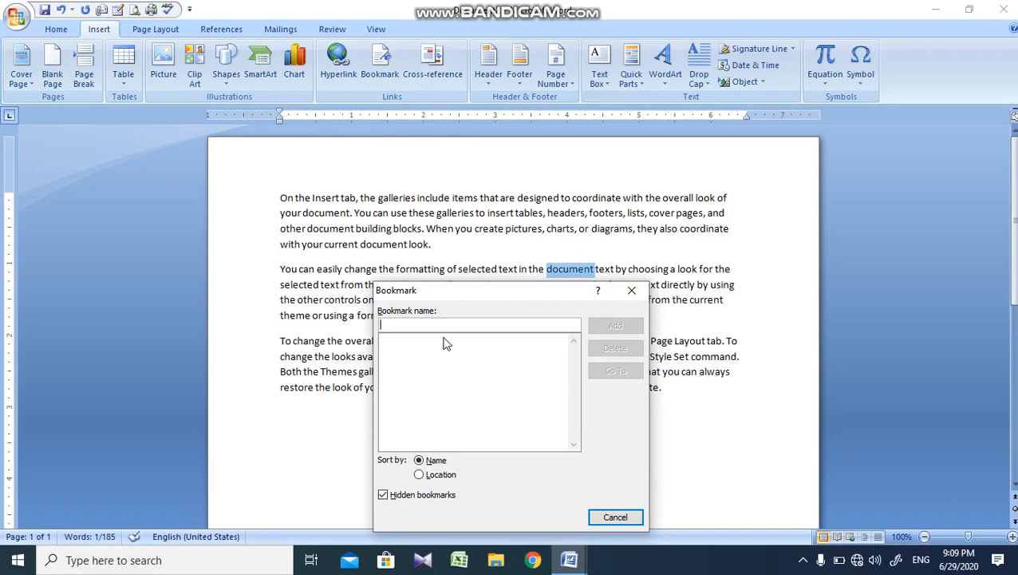
{"action": "type", "text": "reading"}
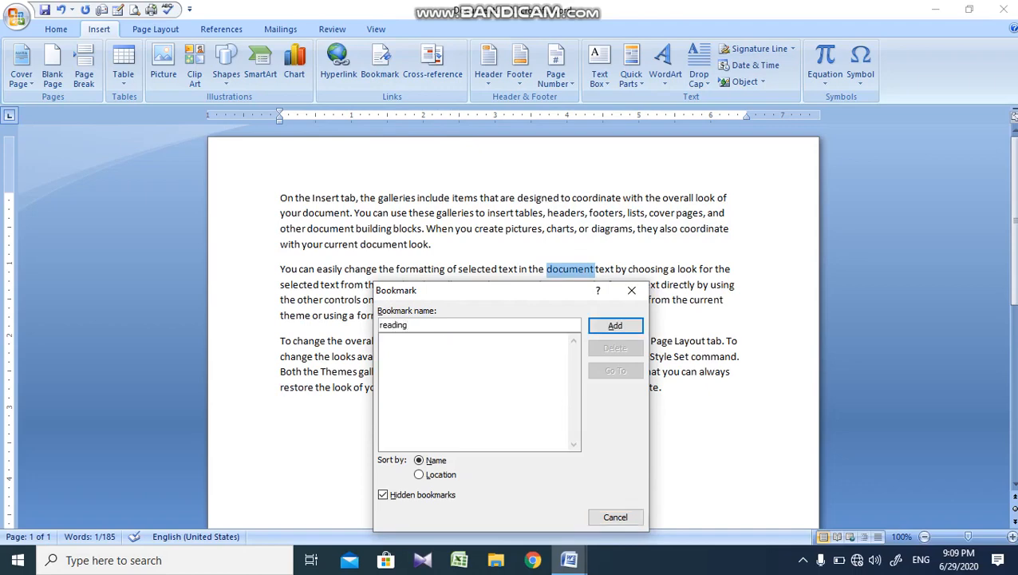
{"action": "type", "text": "."}
{"action": "key", "text": "BackSpace"}
{"action": "left_click", "coordinate": [621, 324]}
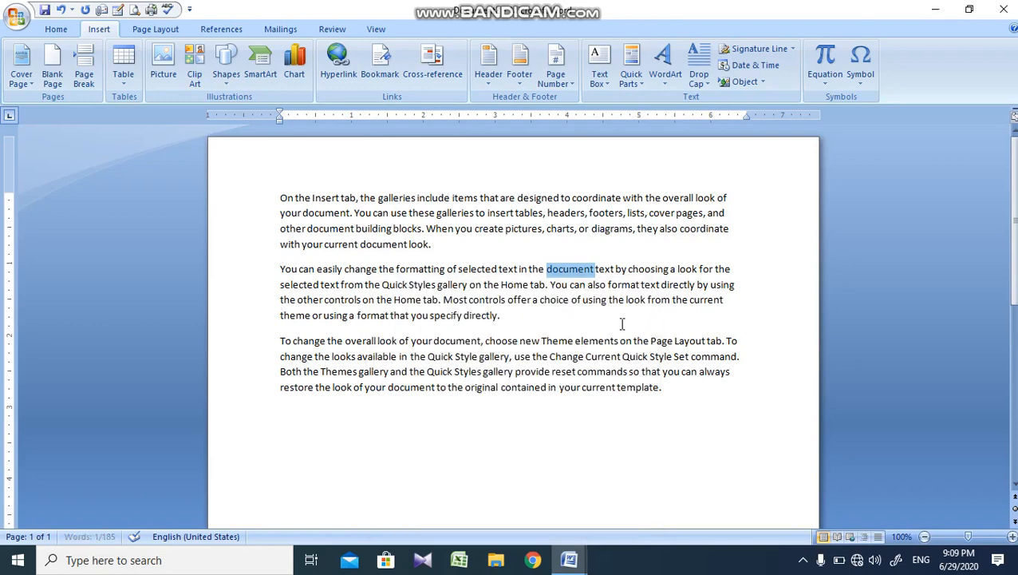
Step: Jump to the "reading" bookmark from another spot in the text, and close the Bookmark dialog
{"action": "double_click", "coordinate": [453, 323]}
{"action": "left_click", "coordinate": [453, 324]}
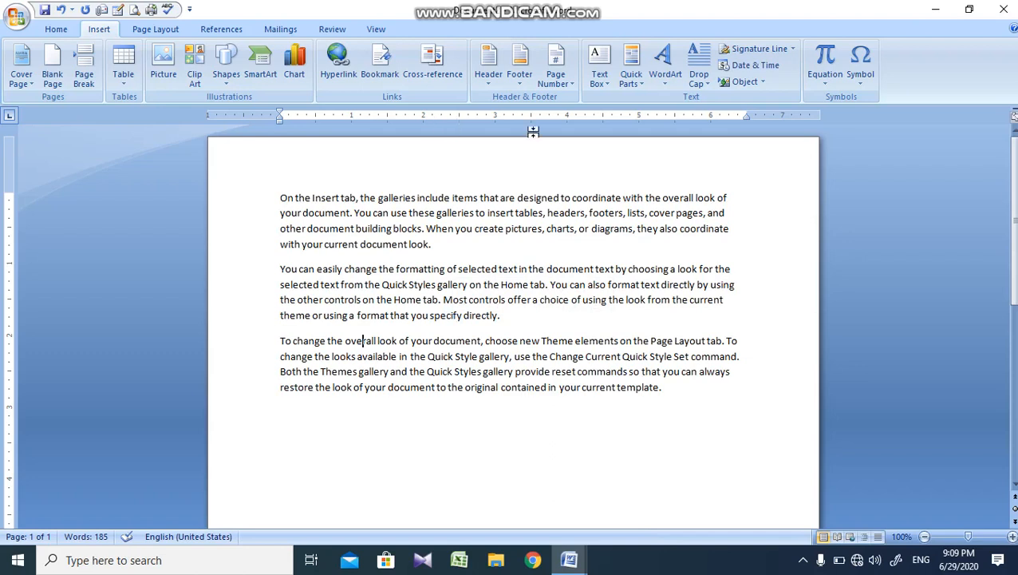
{"action": "left_click", "coordinate": [388, 76]}
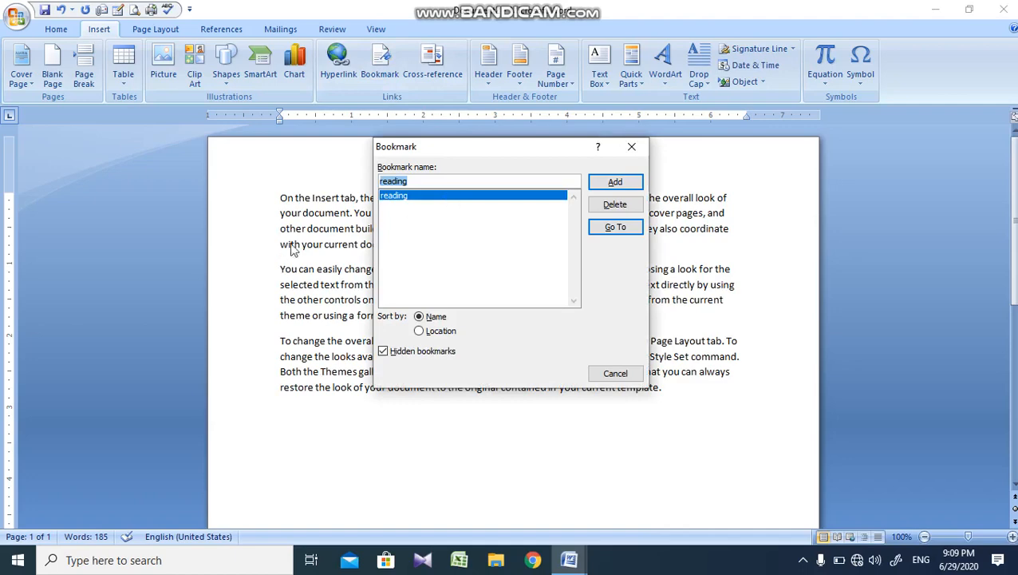
{"action": "left_click", "coordinate": [626, 230]}
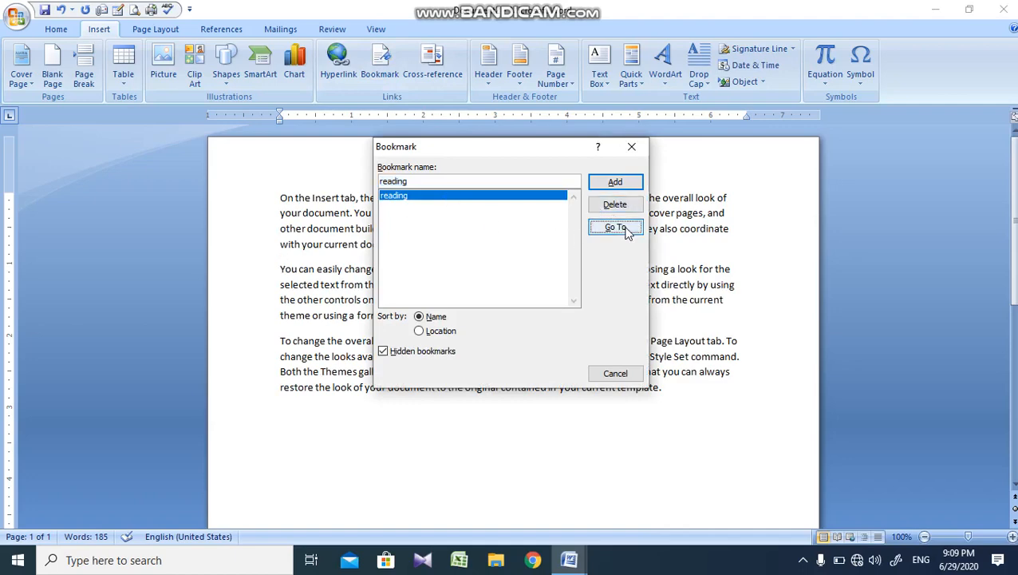
{"action": "left_click", "coordinate": [616, 372]}
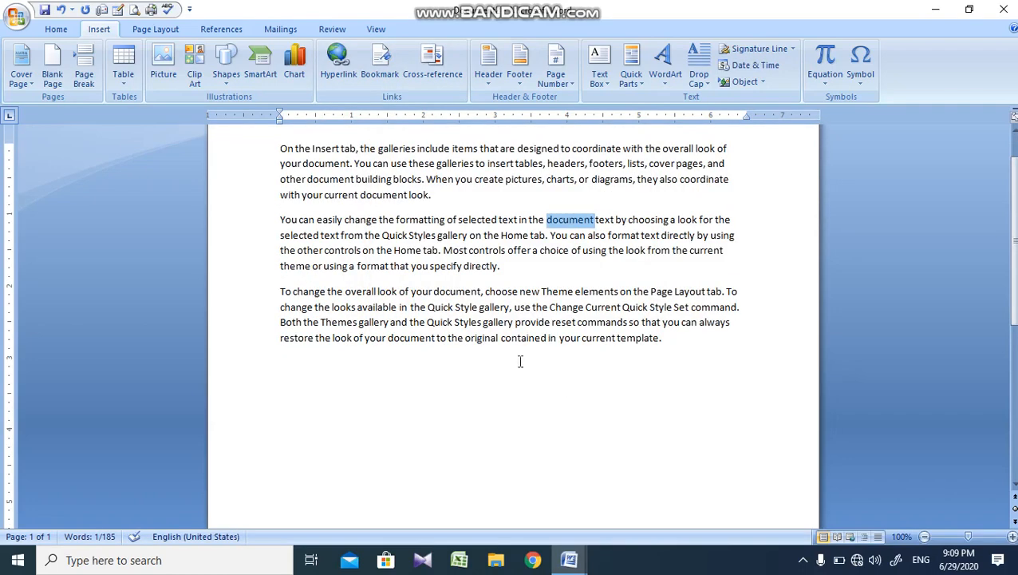
{"action": "left_click", "coordinate": [591, 226]}
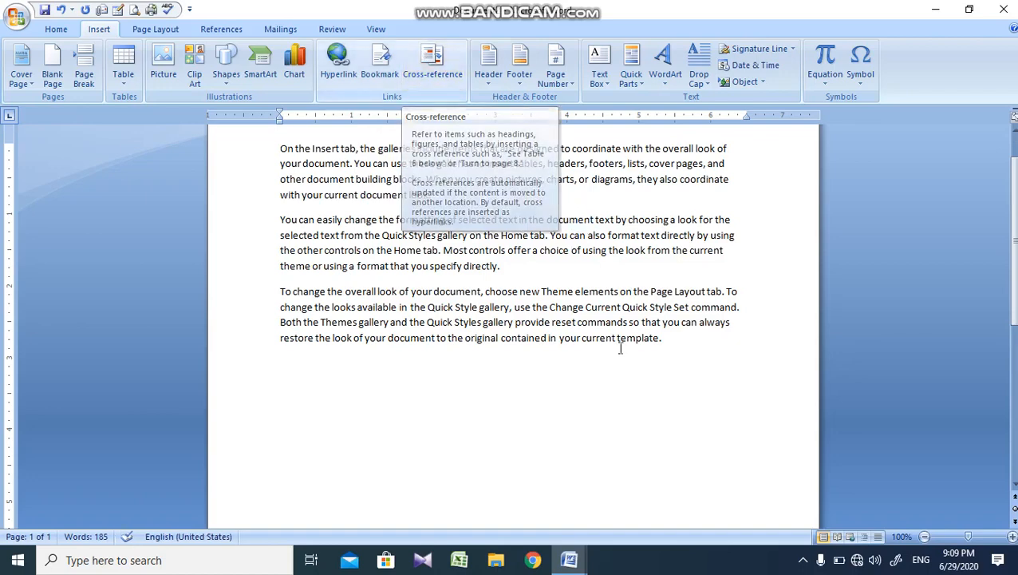
Step: View the Insert Hyperlink dialog and the Bookmark dialog, dismissing each without making changes
{"action": "scroll", "coordinate": [510, 319], "scroll_direction": "up", "scroll_amount": 2}
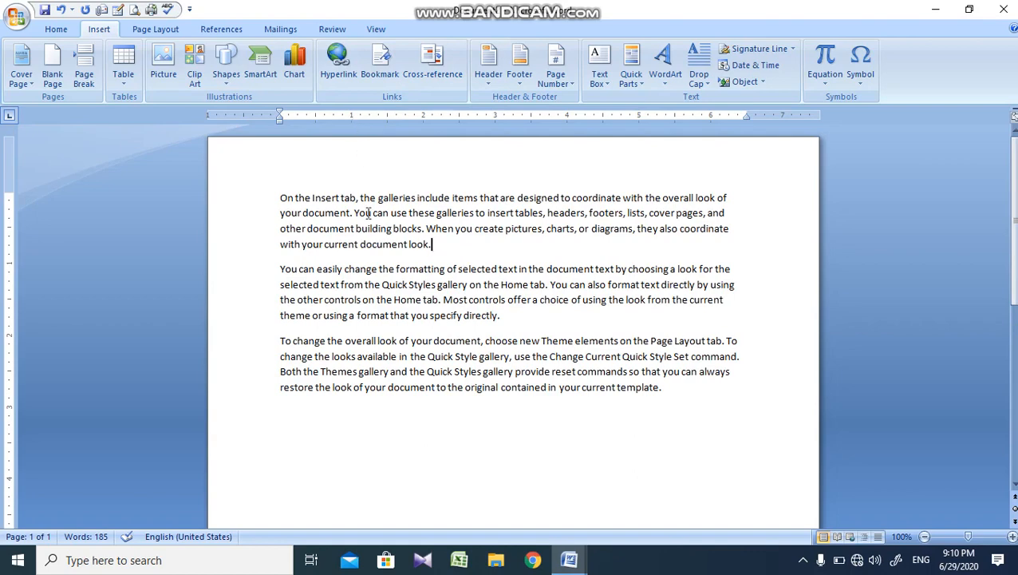
{"action": "key", "text": "ctrl+k"}
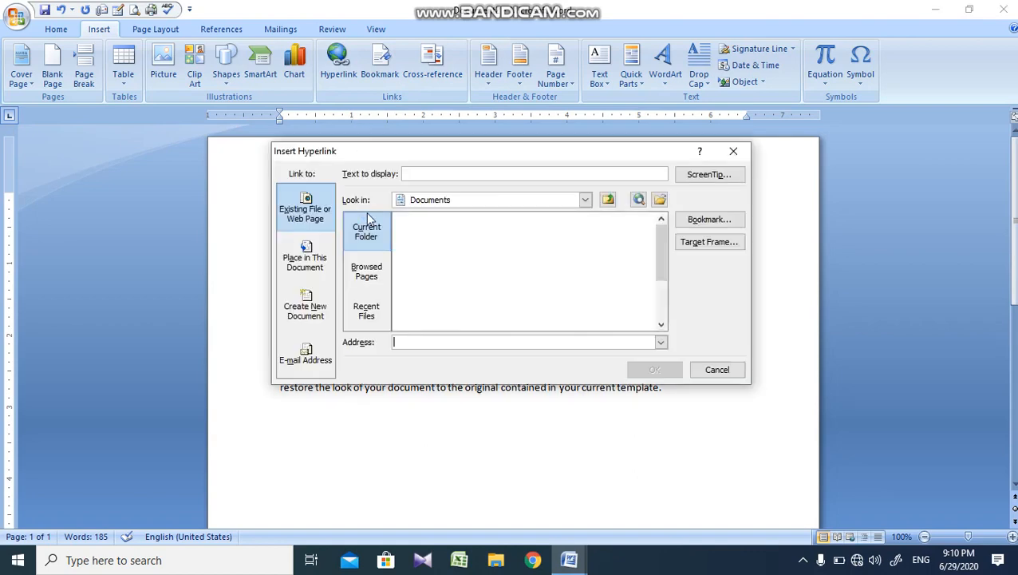
{"action": "key", "text": "Escape"}
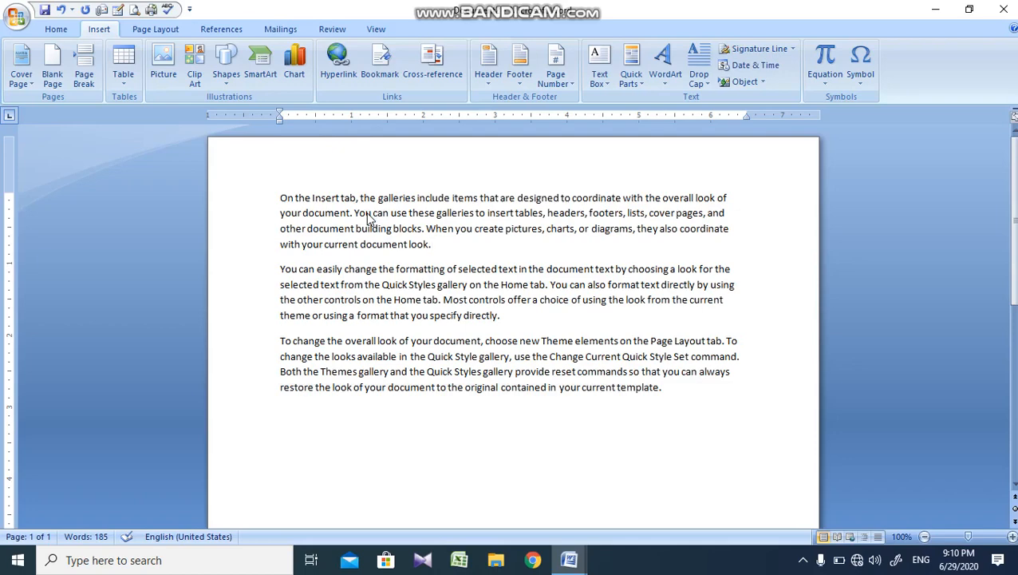
{"action": "key", "text": "ctrl+shift+F5"}
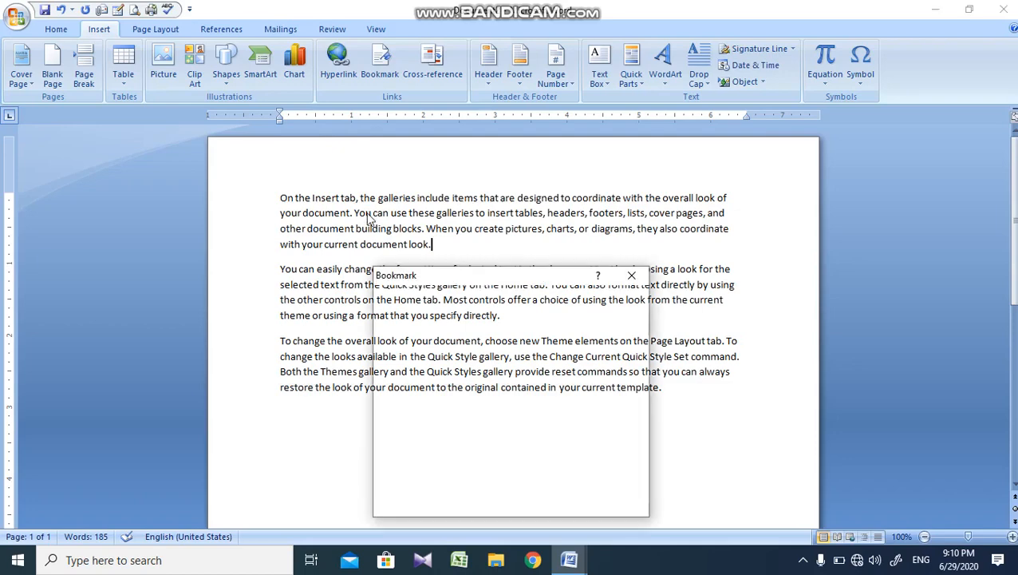
{"action": "key", "text": "Escape"}
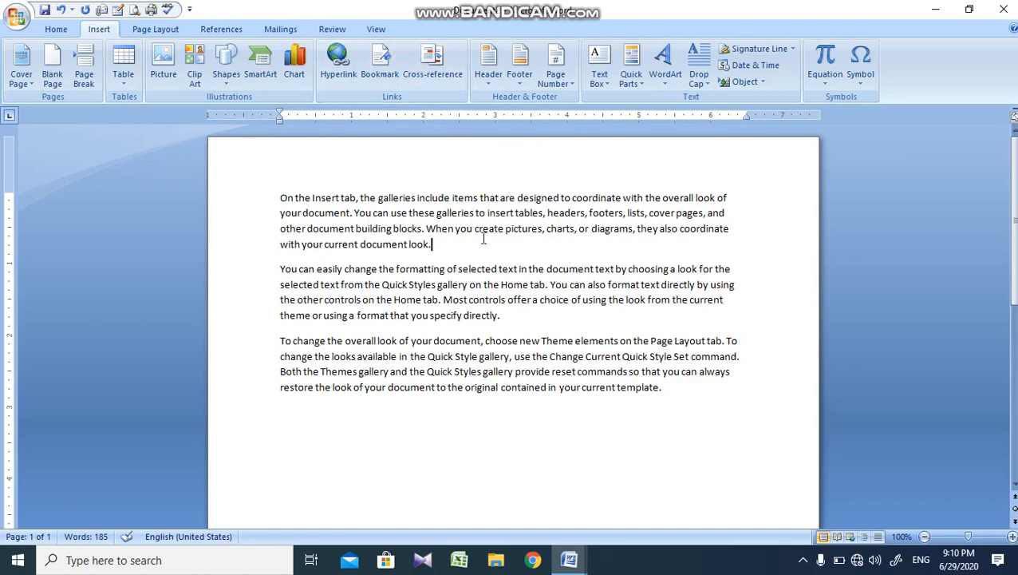
Step: Insert a page break after the first paragraph and add blank lines above that paragraph
{"action": "key", "text": "ctrl+Return"}
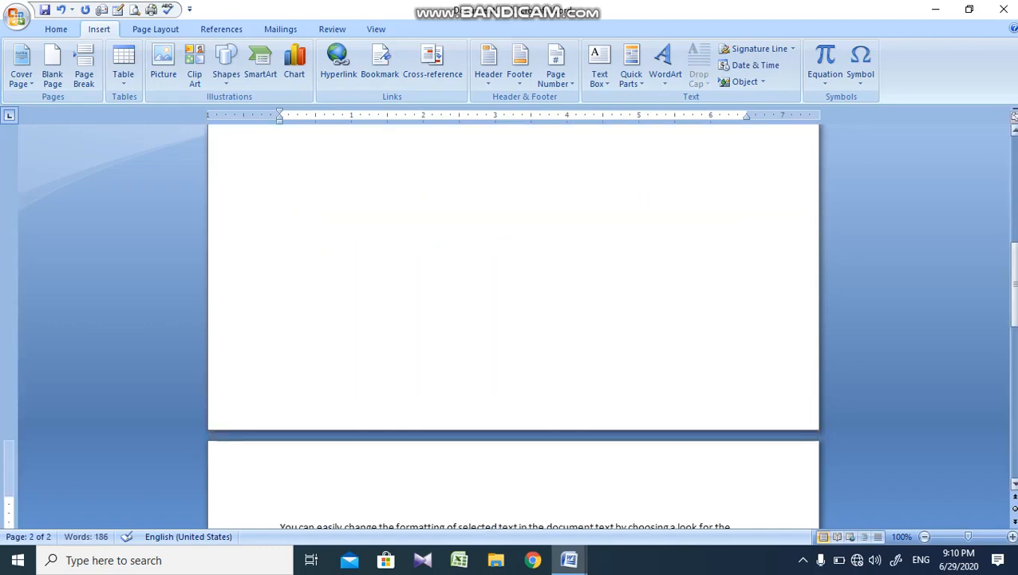
{"action": "left_click_drag", "start_coordinate": [1015, 302], "coordinate": [1015, 194]}
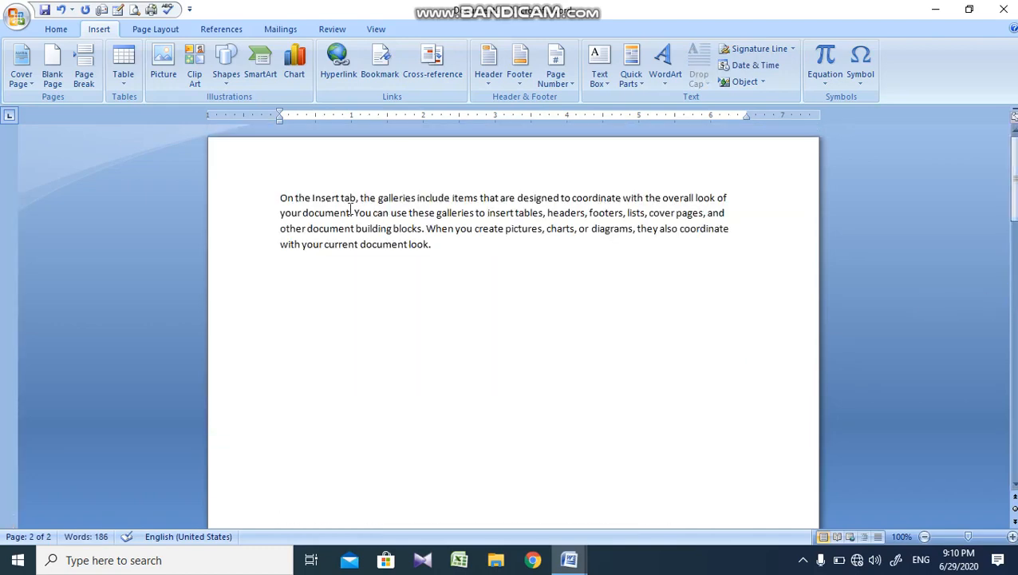
{"action": "left_click_drag", "start_coordinate": [358, 231], "coordinate": [279, 205]}
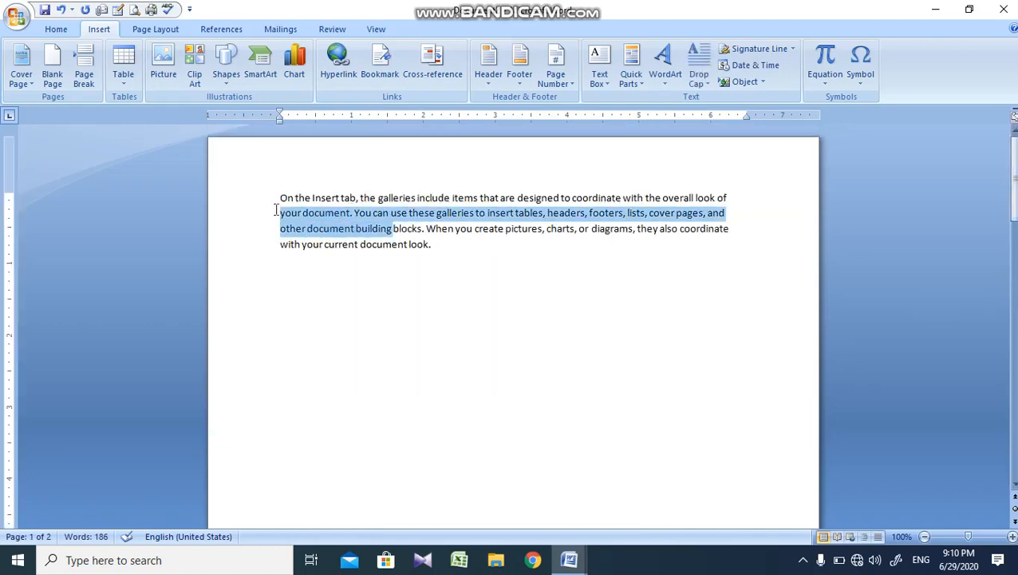
{"action": "left_click", "coordinate": [281, 204]}
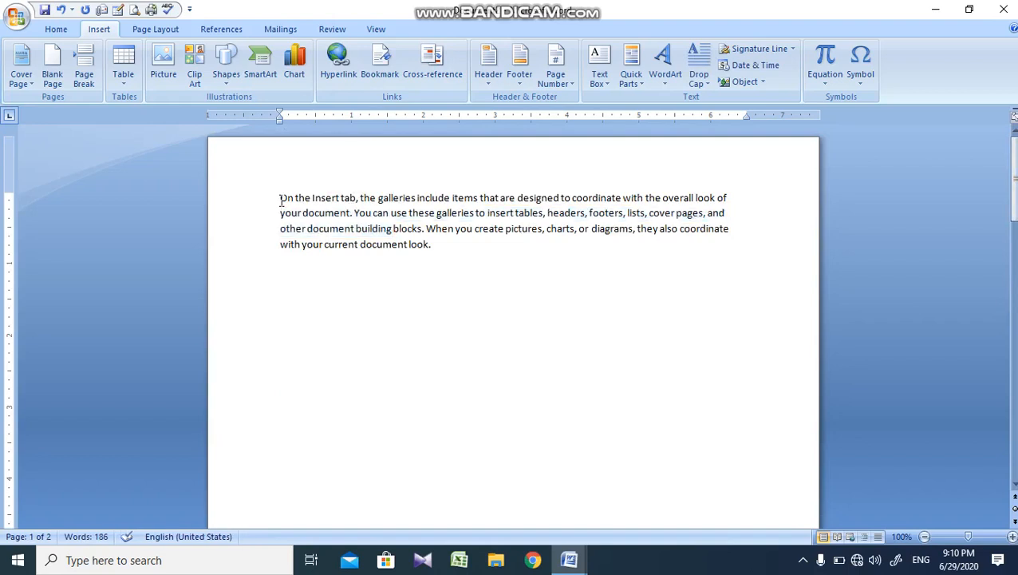
{"action": "key", "text": "Return"}
{"action": "key", "text": "Return"}
{"action": "key", "text": "Return"}
{"action": "key", "text": "Return"}
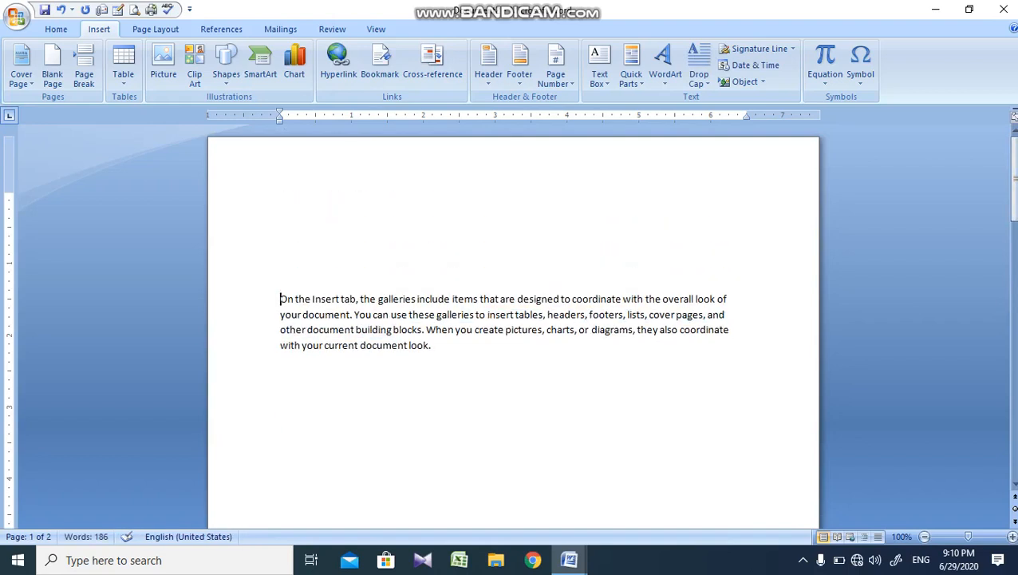
Step: Enter "Computer" and "Form" on separate lines in the blank space above the first paragraph
{"action": "key", "text": "Up"}
{"action": "key", "text": "Up"}
{"action": "key", "text": "Up"}
{"action": "key", "text": "Up"}
{"action": "type", "text": "Computer"}
{"action": "key", "text": "Return"}
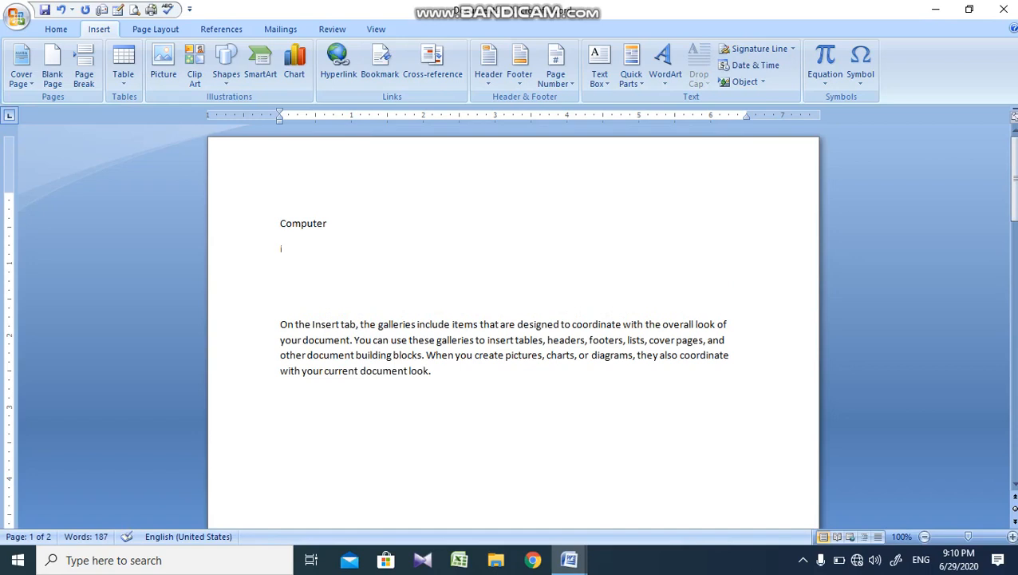
{"action": "type", "text": "Indus"}
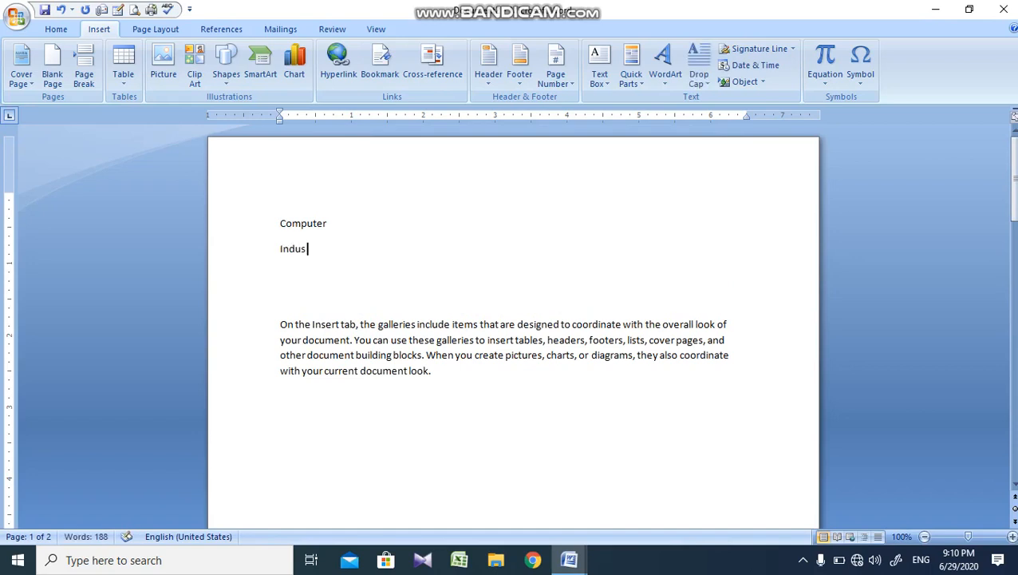
{"action": "key", "text": "BackSpace"}
{"action": "key", "text": "BackSpace"}
{"action": "type", "text": "f"}
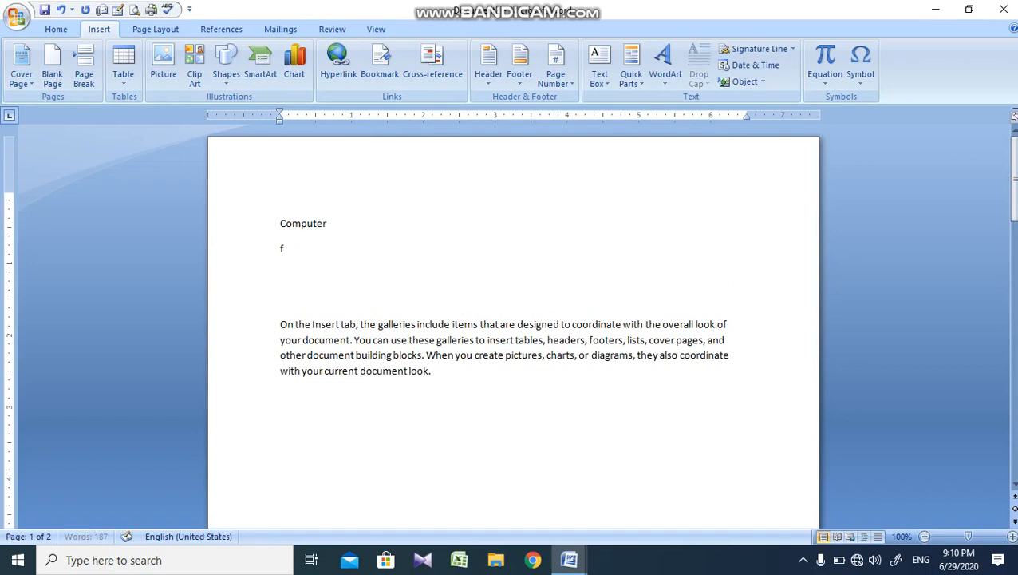
{"action": "type", "text": "orm"}
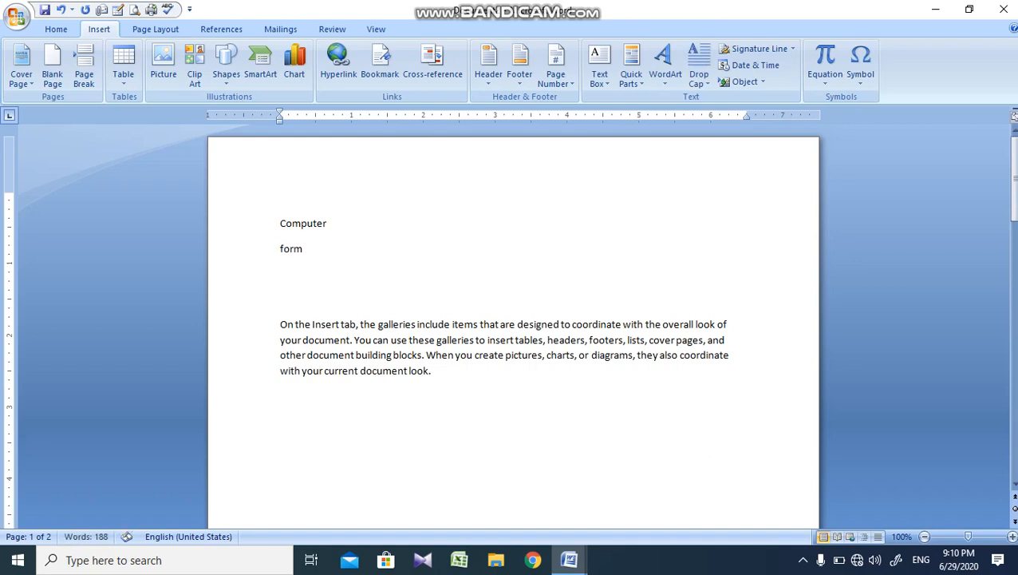
Step: Add the line "Indus valley institute of science & technology." below "Form" on page 1
{"action": "key", "text": "Return"}
{"action": "type", "text": "Indus valley"}
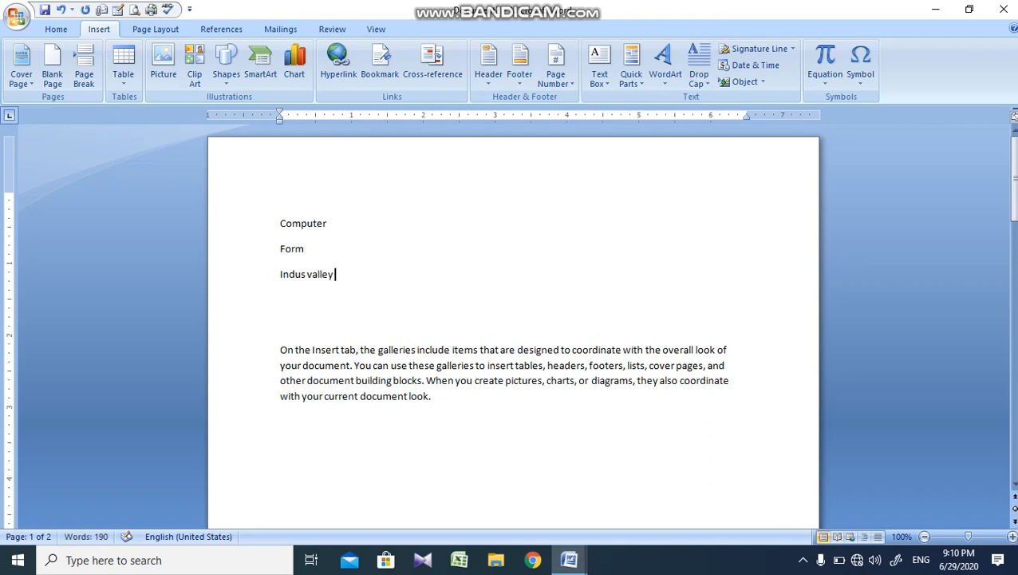
{"action": "type", "text": " institute of"}
{"action": "type", "text": "sc"}
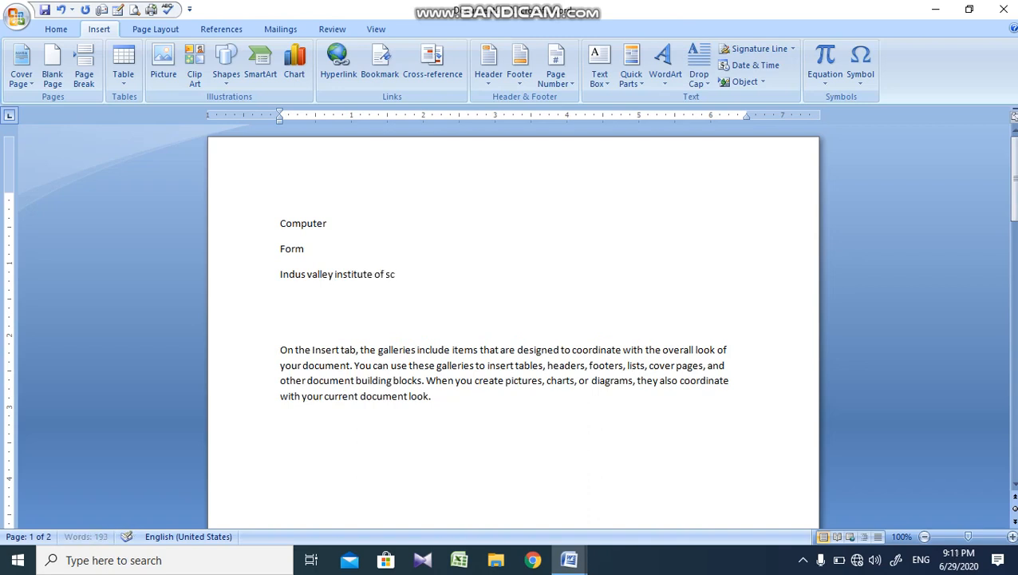
{"action": "type", "text": "ience & techn"}
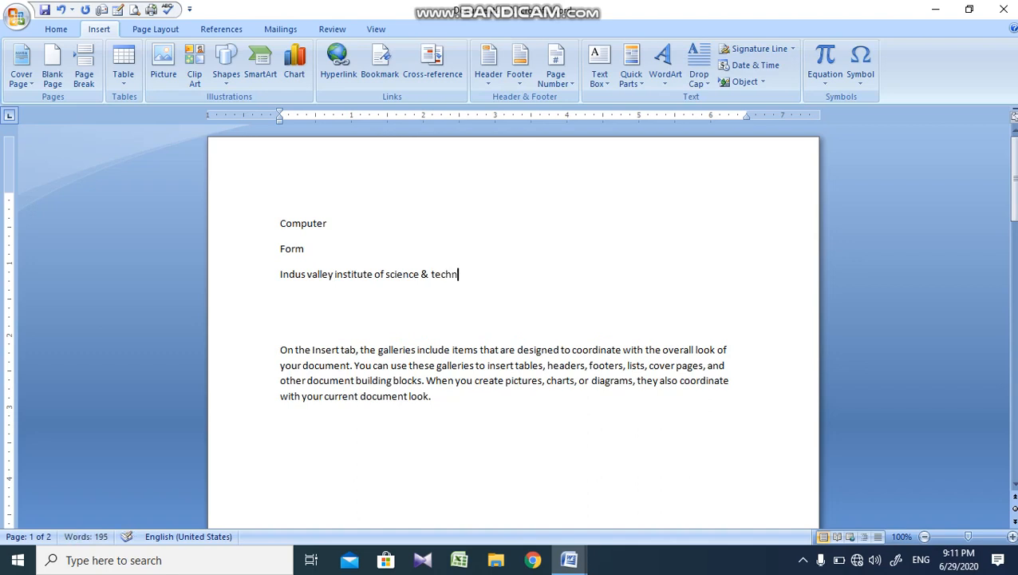
{"action": "type", "text": "ology."}
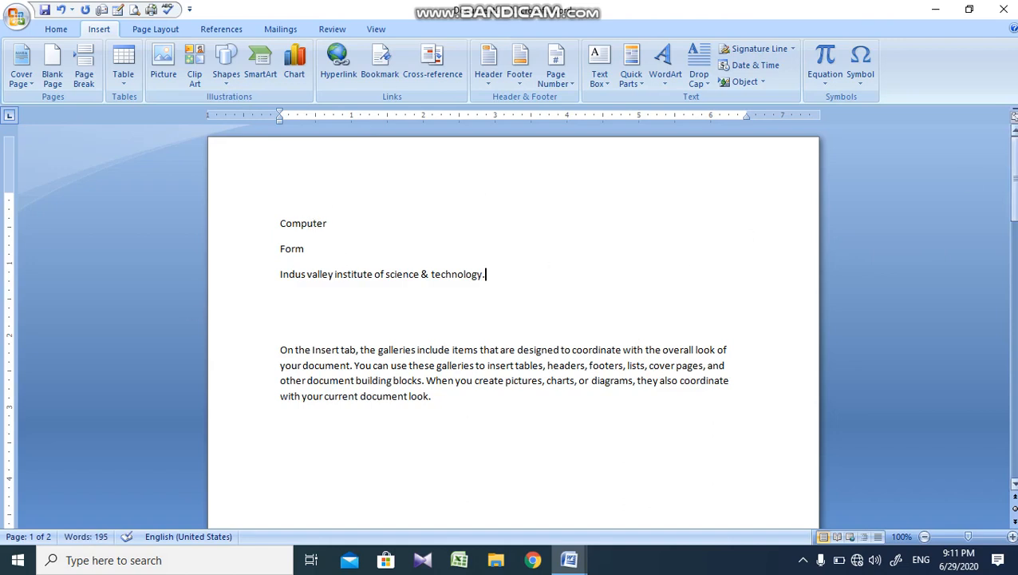
Step: Enter "Computer" on the empty line above the first paragraph of page 2
{"action": "left_click_drag", "start_coordinate": [1010, 177], "coordinate": [1010, 288]}
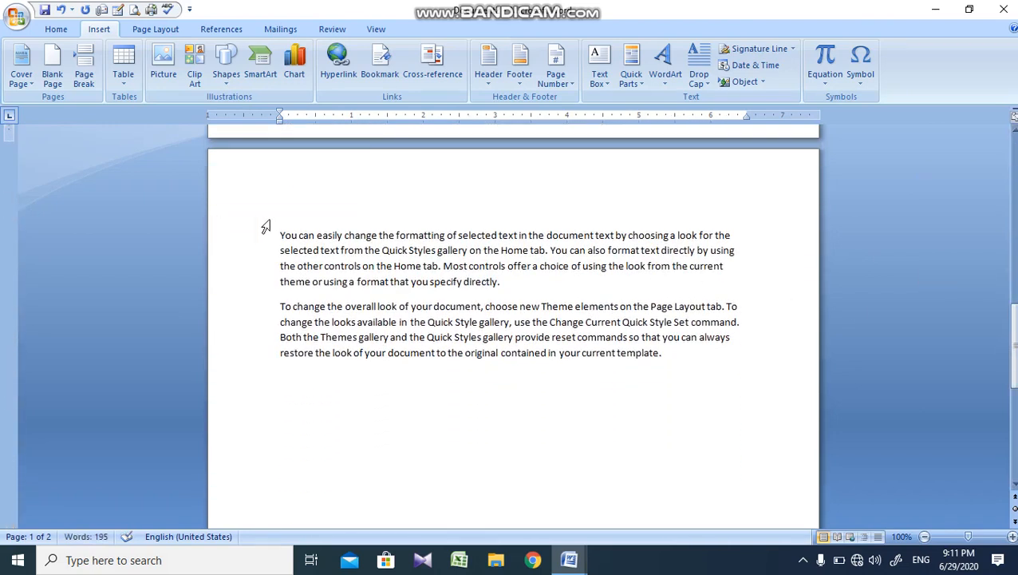
{"action": "left_click", "coordinate": [291, 223]}
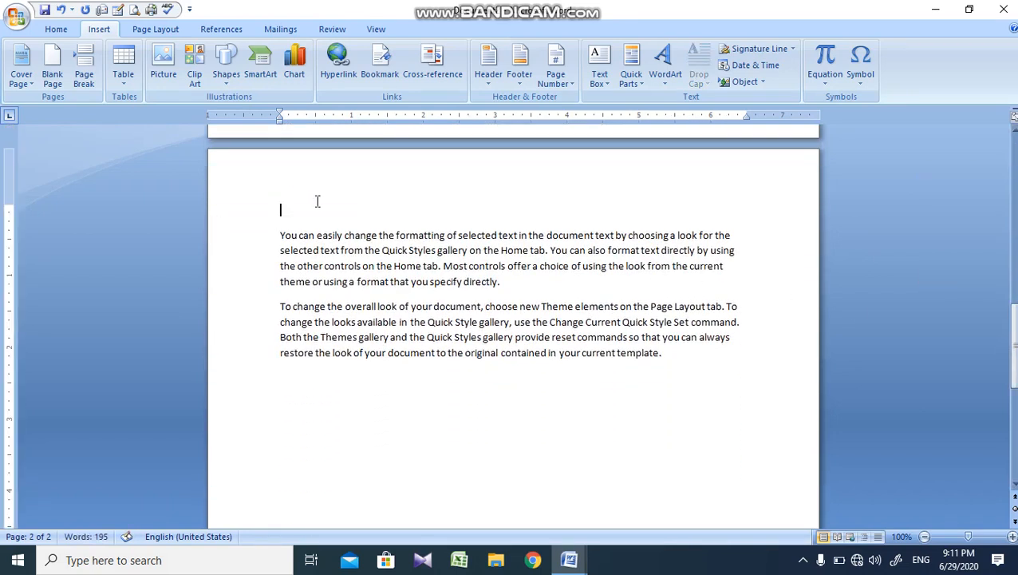
{"action": "type", "text": "Com"}
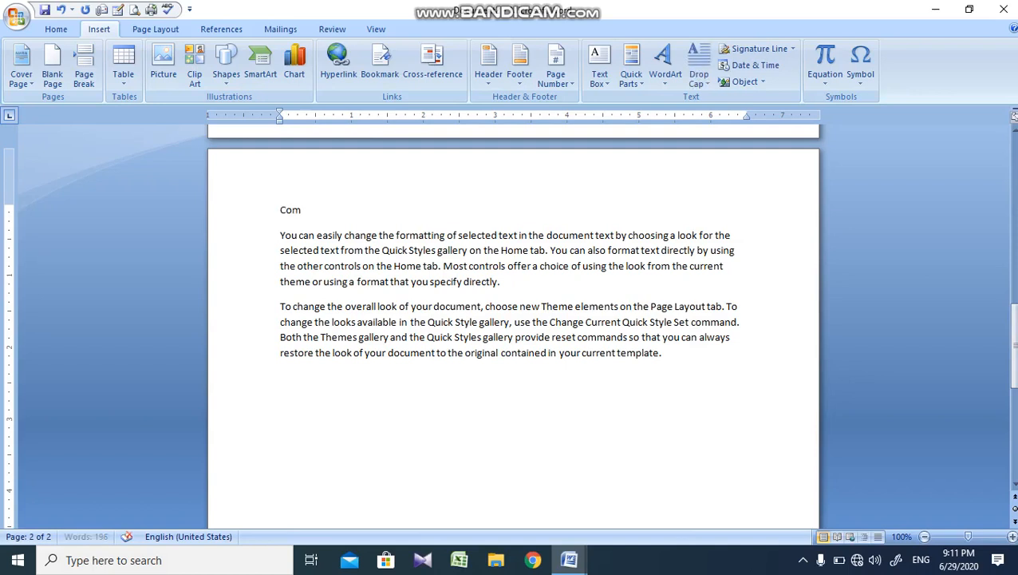
{"action": "type", "text": "puter"}
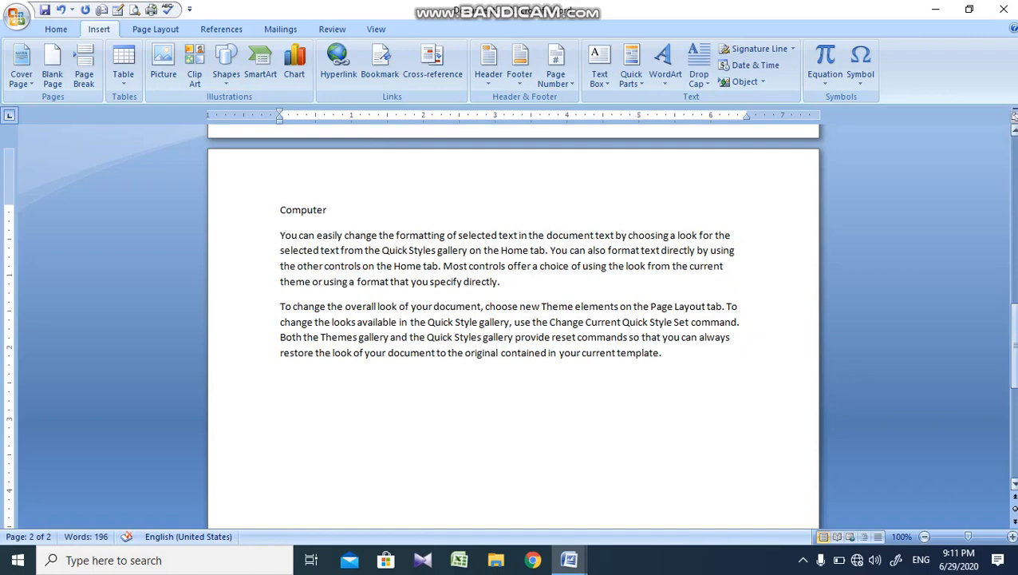
{"action": "scroll", "coordinate": [511, 319], "scroll_direction": "up", "scroll_amount": 15}
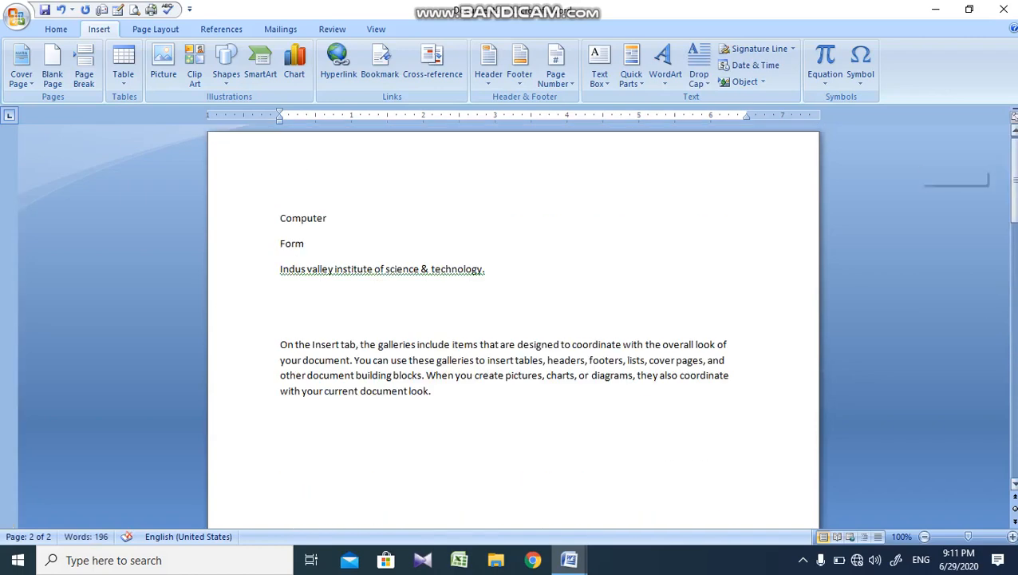
{"action": "double_click", "coordinate": [310, 219]}
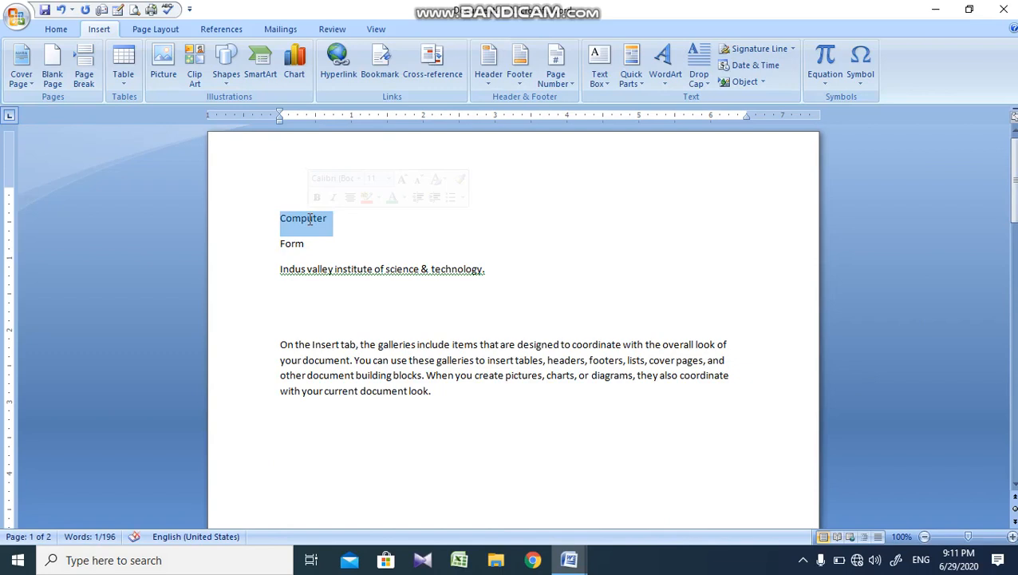
{"action": "left_click", "coordinate": [379, 70]}
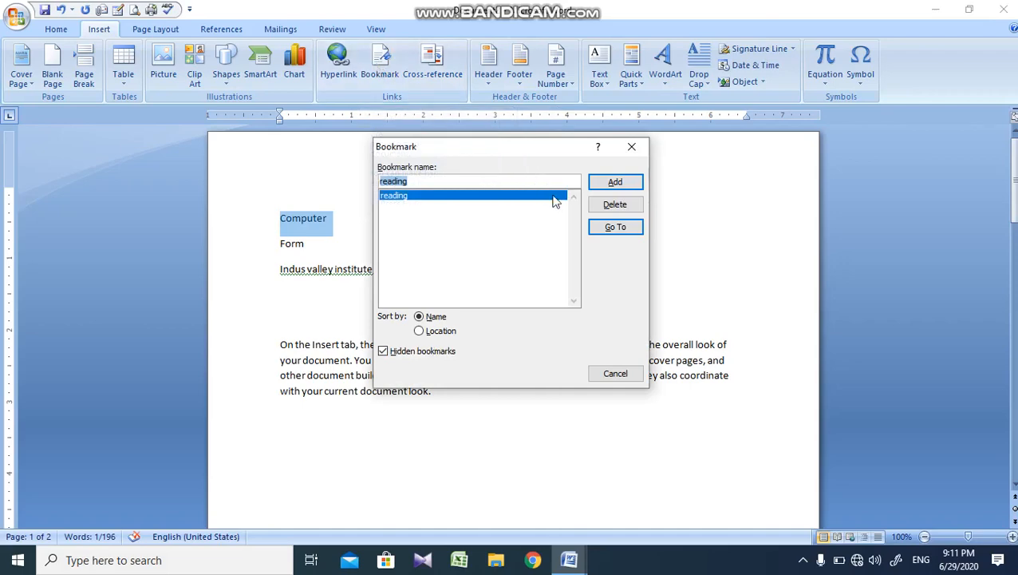
{"action": "left_click", "coordinate": [632, 147]}
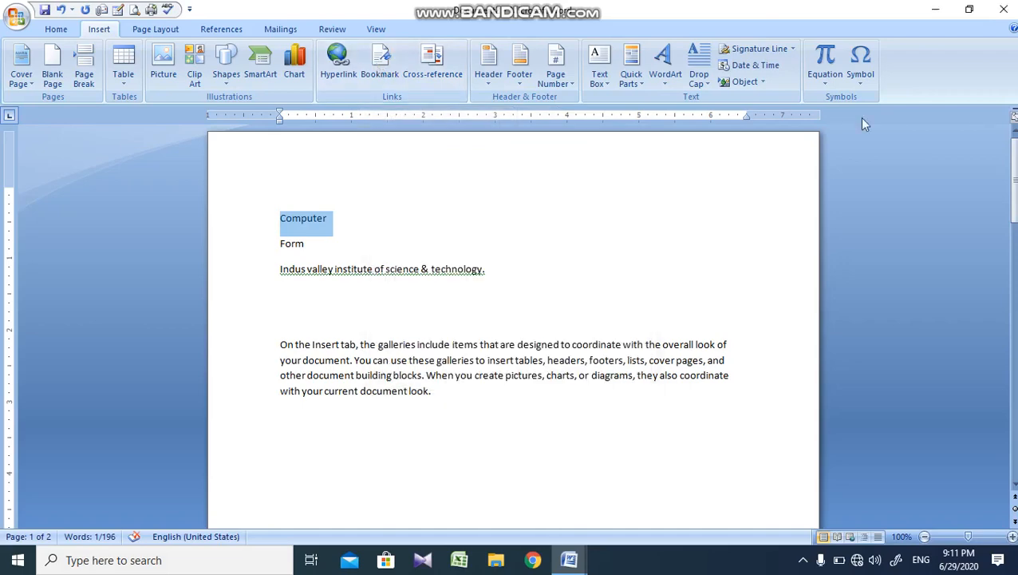
Step: Add a bookmark named "Computer" to the word "Computer" above the first paragraph of page 2
{"action": "left_click_drag", "start_coordinate": [1013, 176], "coordinate": [1013, 319]}
{"action": "double_click", "coordinate": [316, 311]}
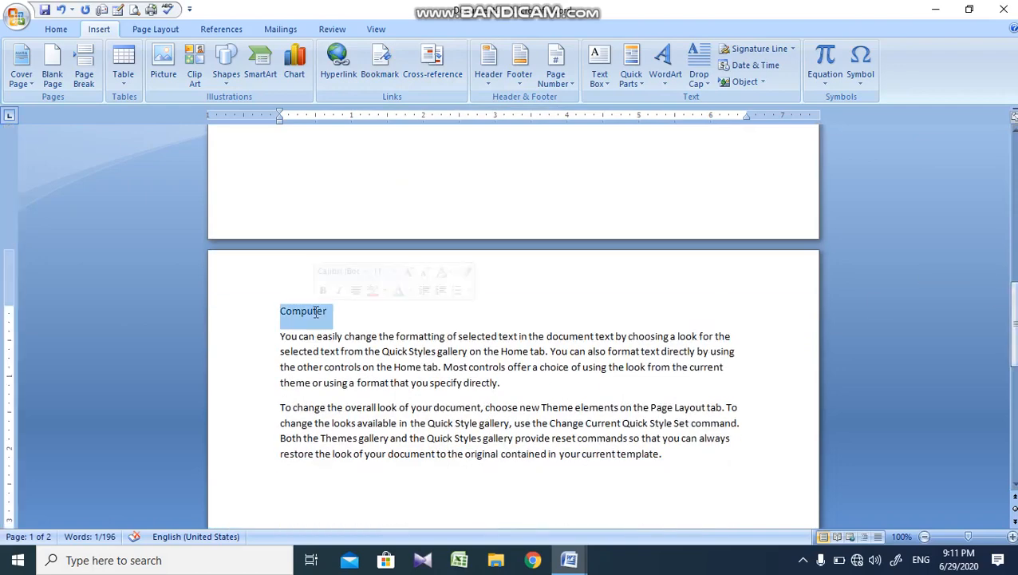
{"action": "left_click", "coordinate": [405, 70]}
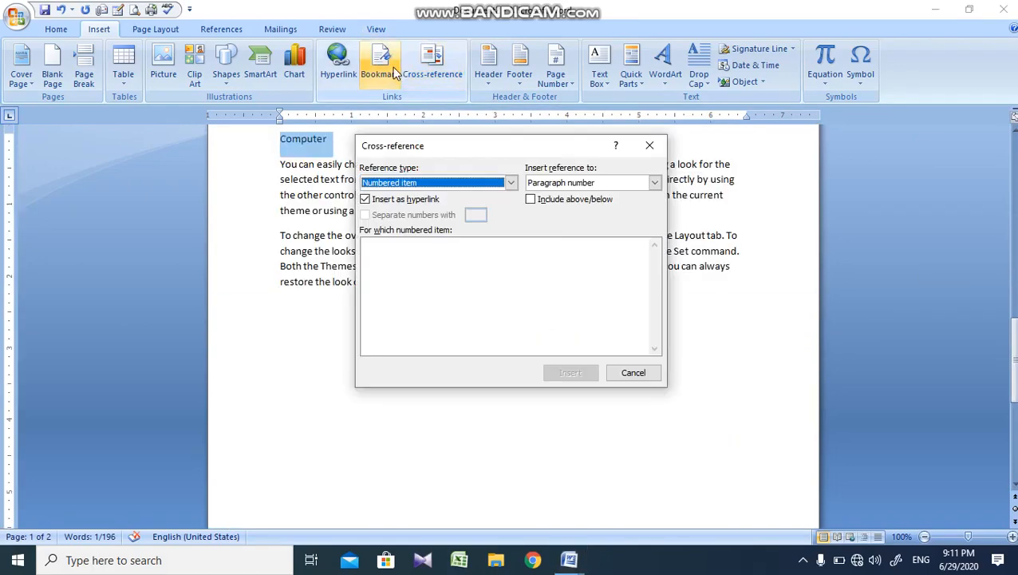
{"action": "left_click", "coordinate": [380, 70]}
{"action": "left_click", "coordinate": [380, 70]}
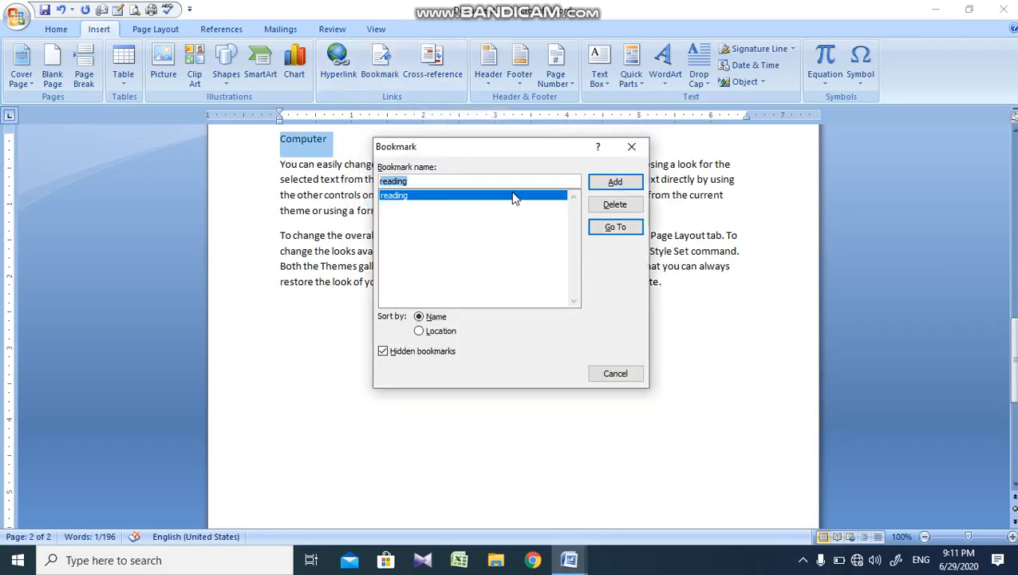
{"action": "type", "text": "a"}
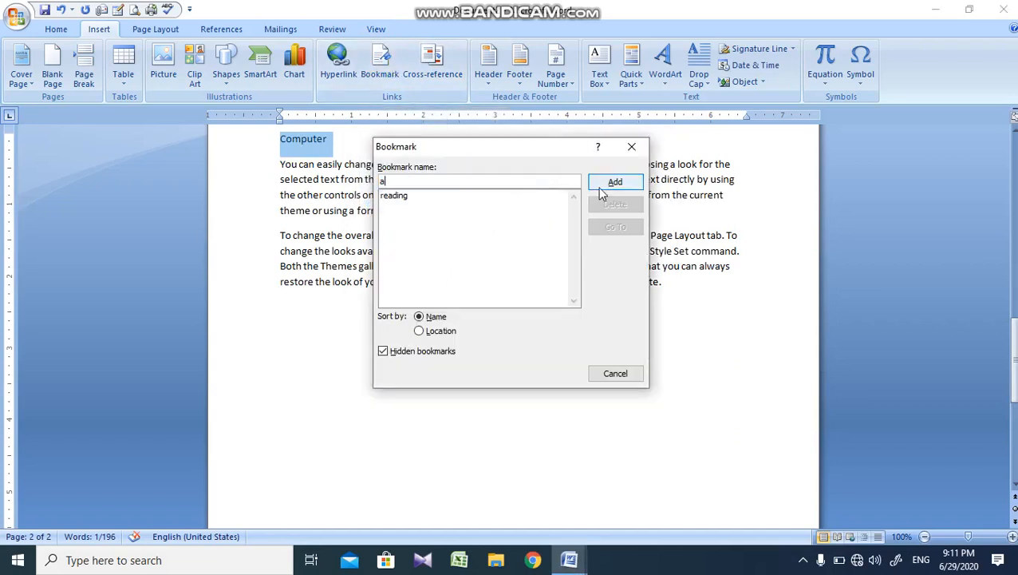
{"action": "key", "text": "BackSpace"}
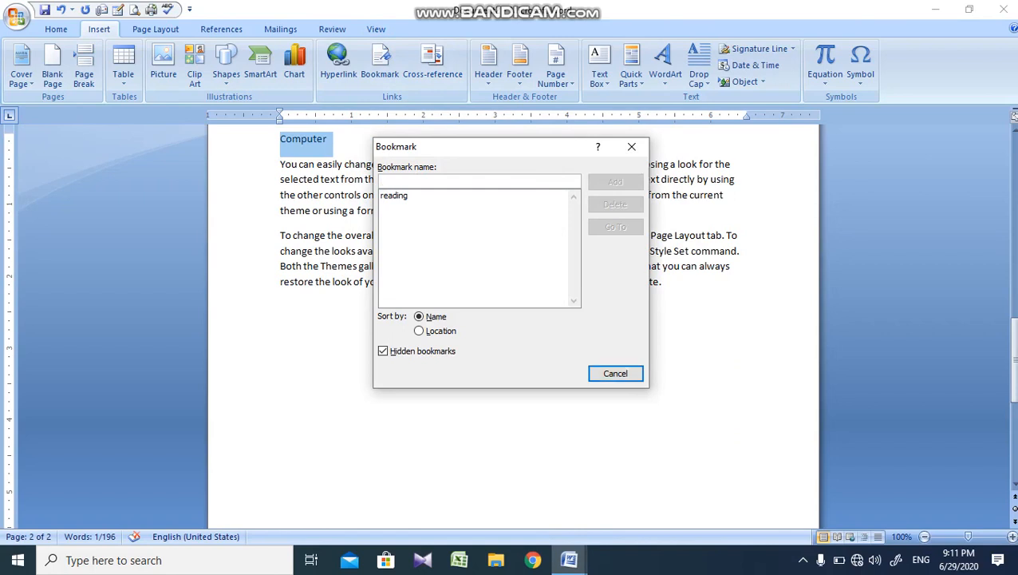
{"action": "type", "text": "x"}
{"action": "key", "text": "BackSpace"}
{"action": "type", "text": "Compu"}
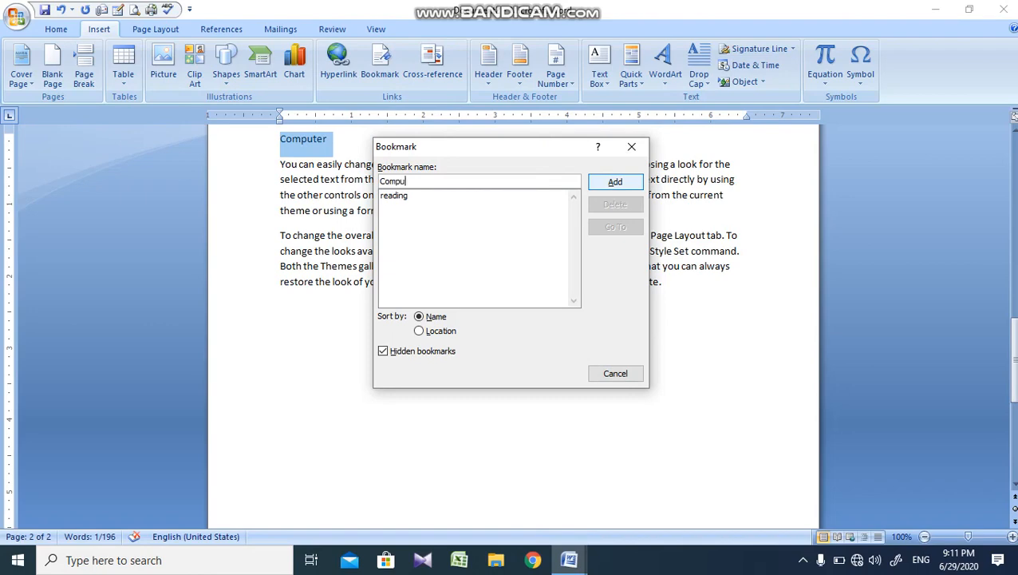
{"action": "type", "text": "ter"}
{"action": "left_click", "coordinate": [632, 185]}
Step: Replace the word "Computer" on page 1 with a hyperlinked cross-reference to the bookmark text of the "Computer" bookmark
{"action": "scroll", "coordinate": [1013, 117], "scroll_direction": "up", "scroll_amount": 8}
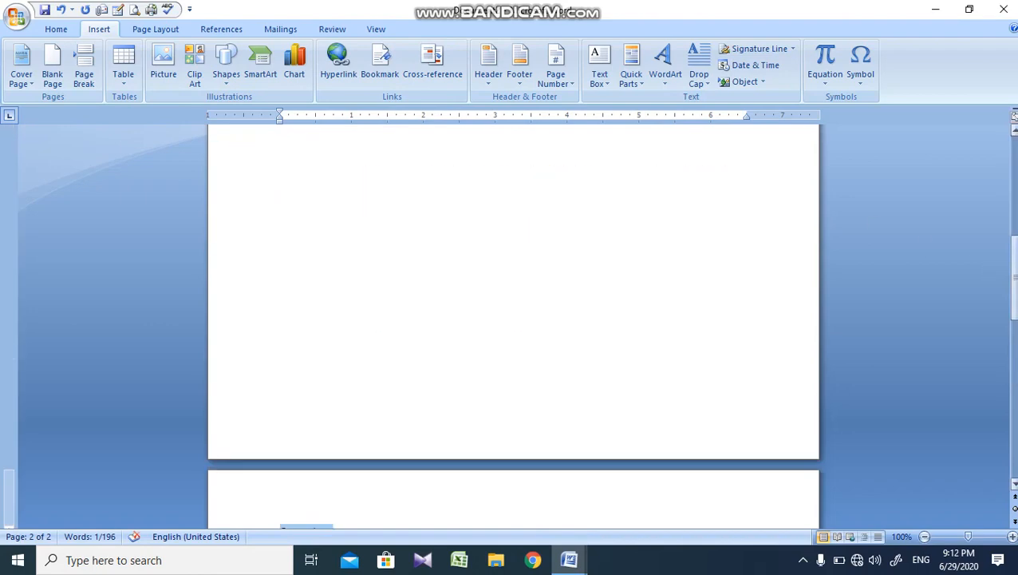
{"action": "scroll", "coordinate": [372, 159], "scroll_direction": "down", "scroll_amount": 8}
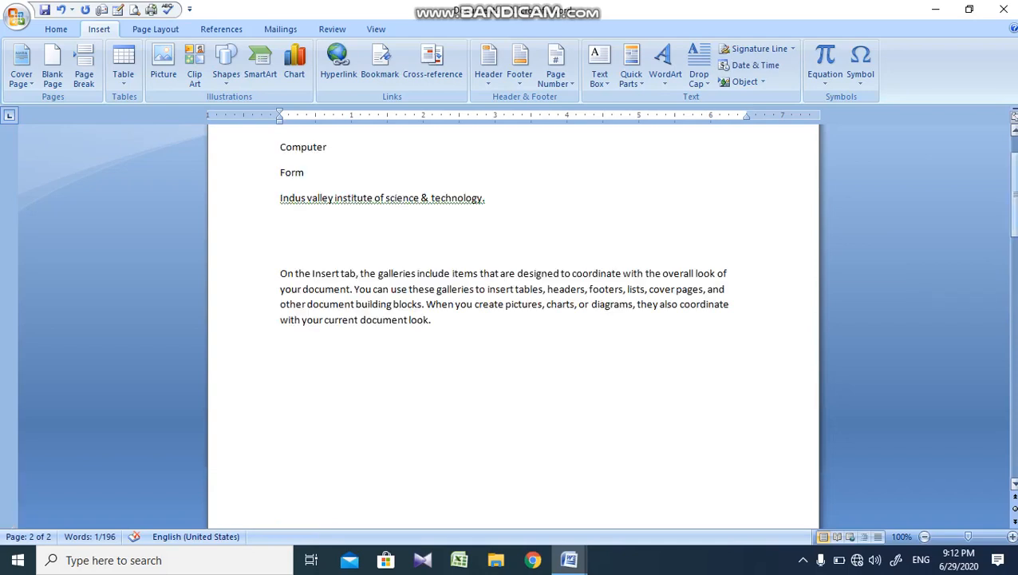
{"action": "scroll", "coordinate": [980, 139], "scroll_direction": "up", "scroll_amount": 2}
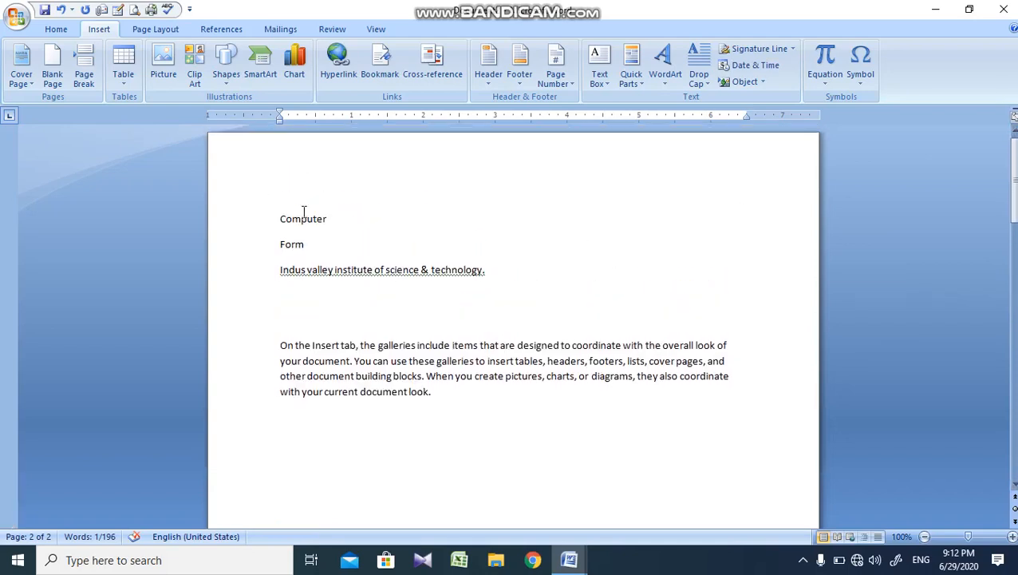
{"action": "double_click", "coordinate": [303, 214]}
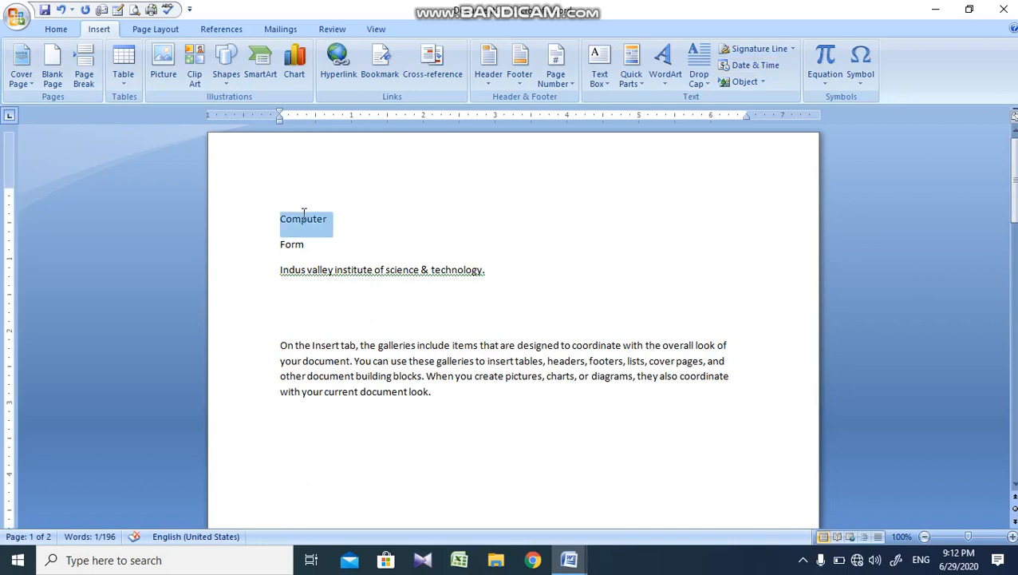
{"action": "left_click", "coordinate": [428, 78]}
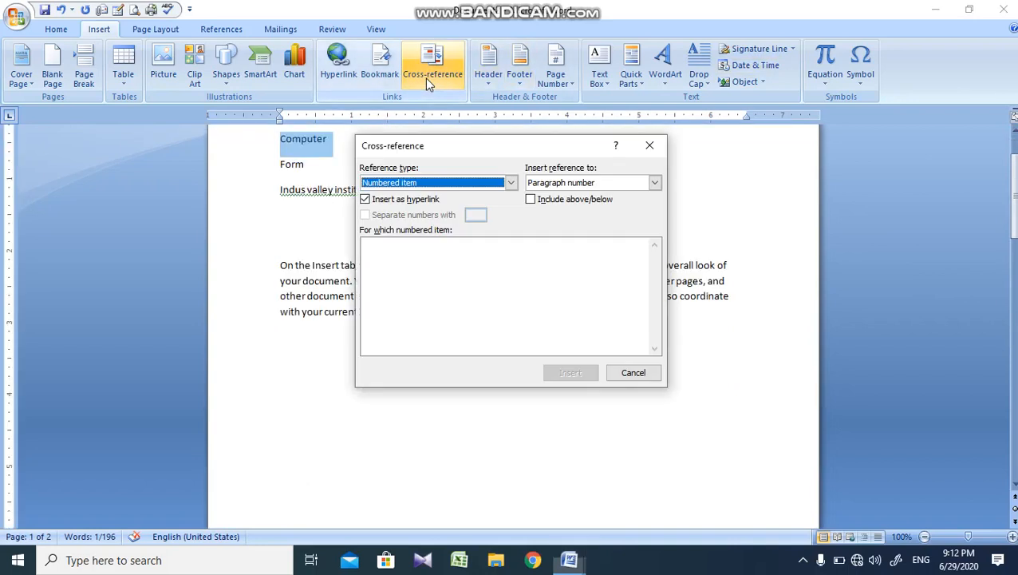
{"action": "left_click", "coordinate": [421, 185]}
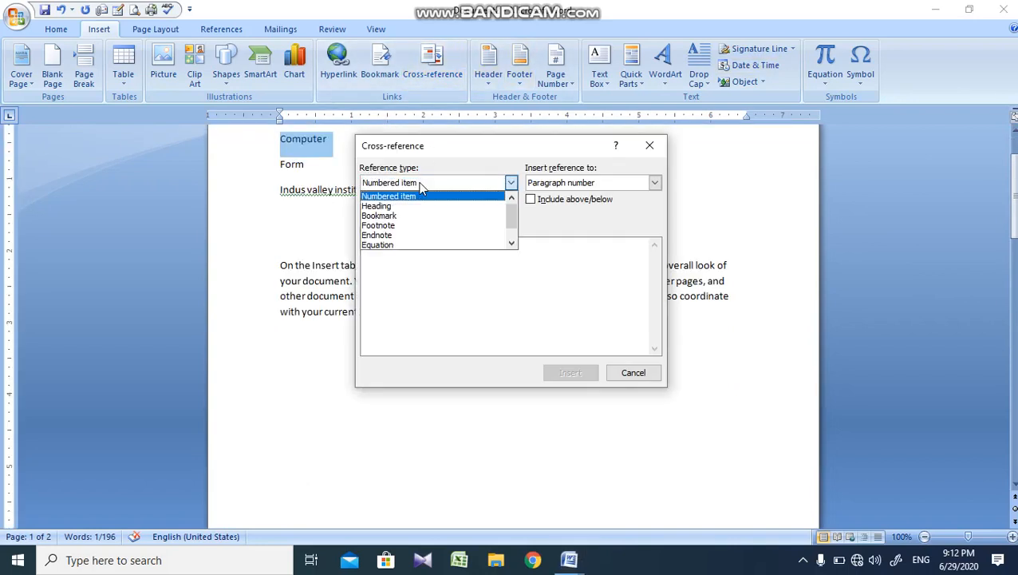
{"action": "left_click", "coordinate": [403, 216]}
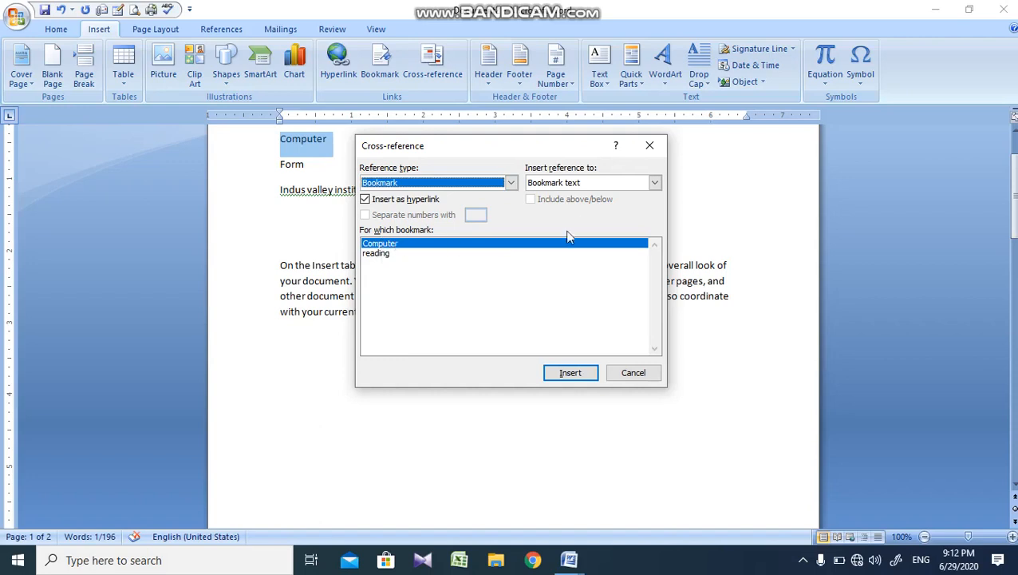
{"action": "left_click", "coordinate": [565, 375]}
{"action": "left_click", "coordinate": [609, 375]}
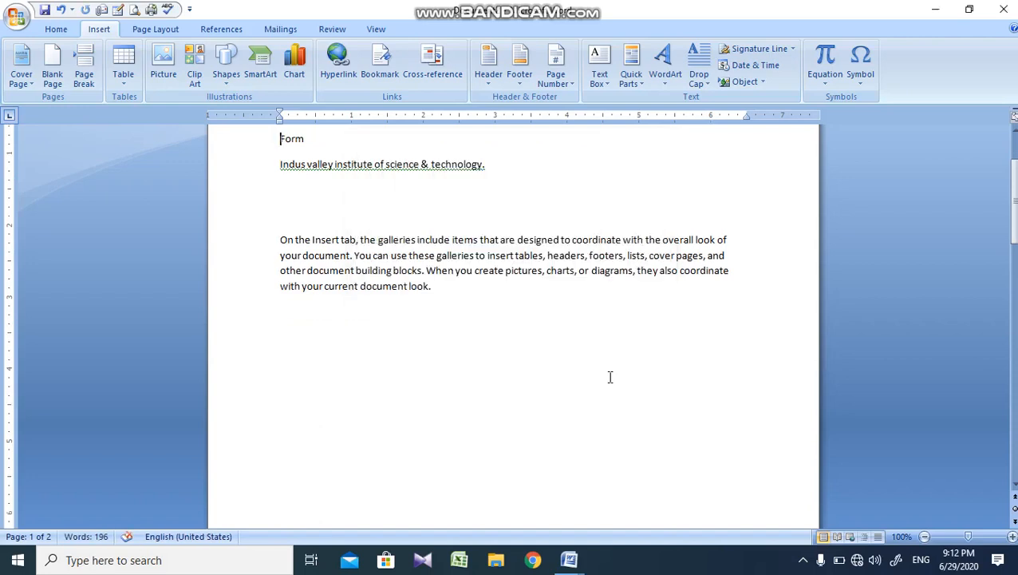
Step: Check the link tip of the "Computer" cross-reference on page 1
{"action": "left_click", "coordinate": [1015, 207]}
{"action": "left_click", "coordinate": [1015, 147]}
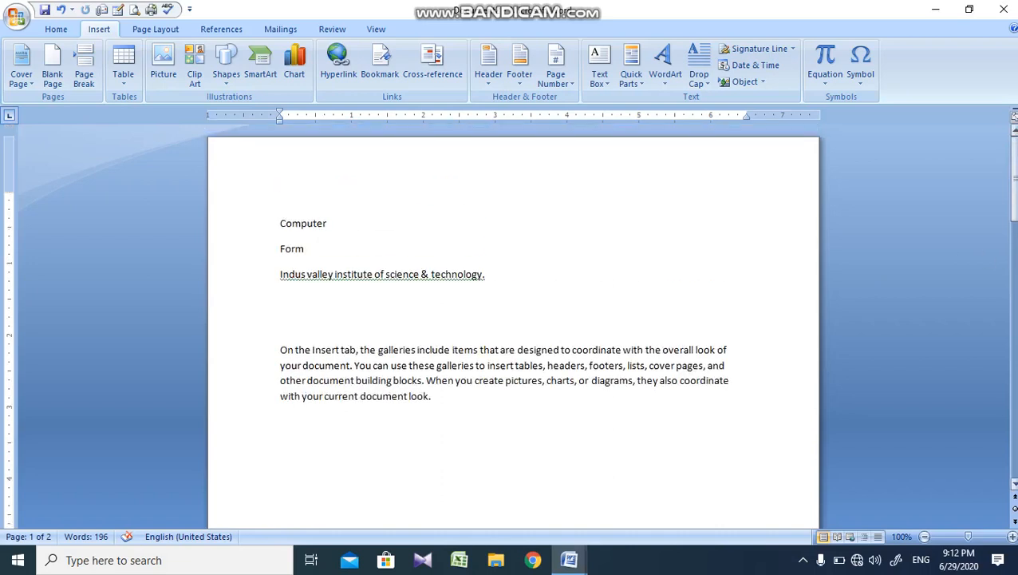
{"action": "mouse_move", "coordinate": [311, 223]}
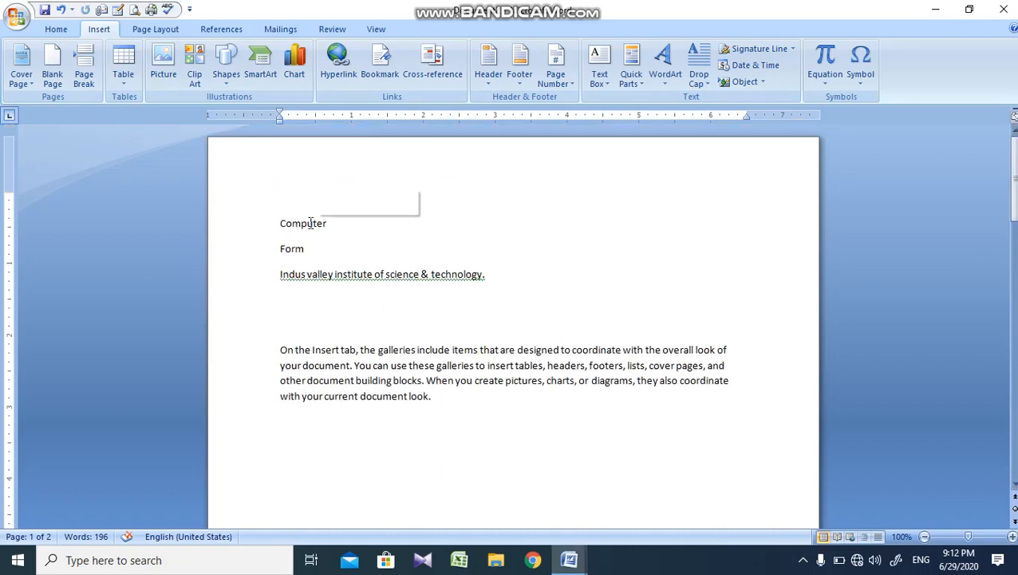